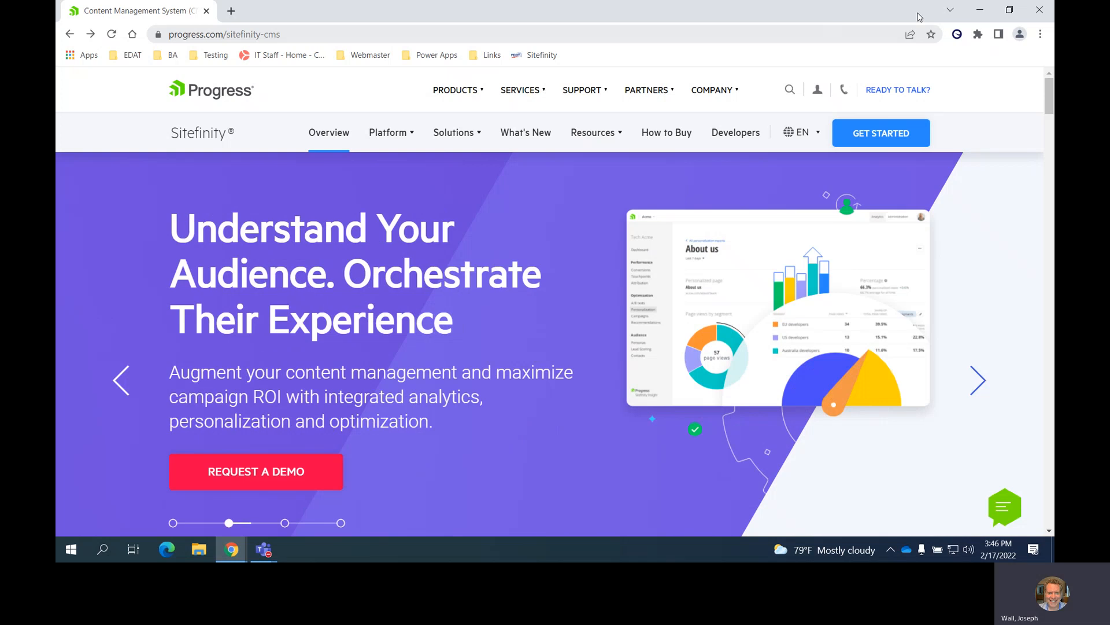
Step: Open the bookmarked Sitefinity login page and sign in through the ADFS account option
left_click(548, 57)
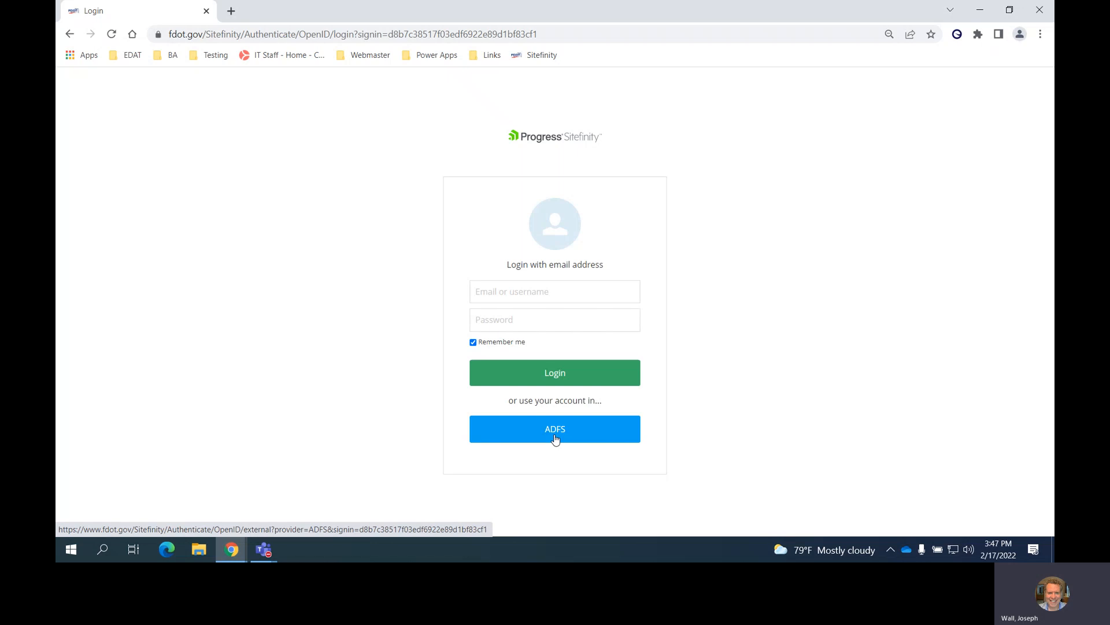
left_click(555, 439)
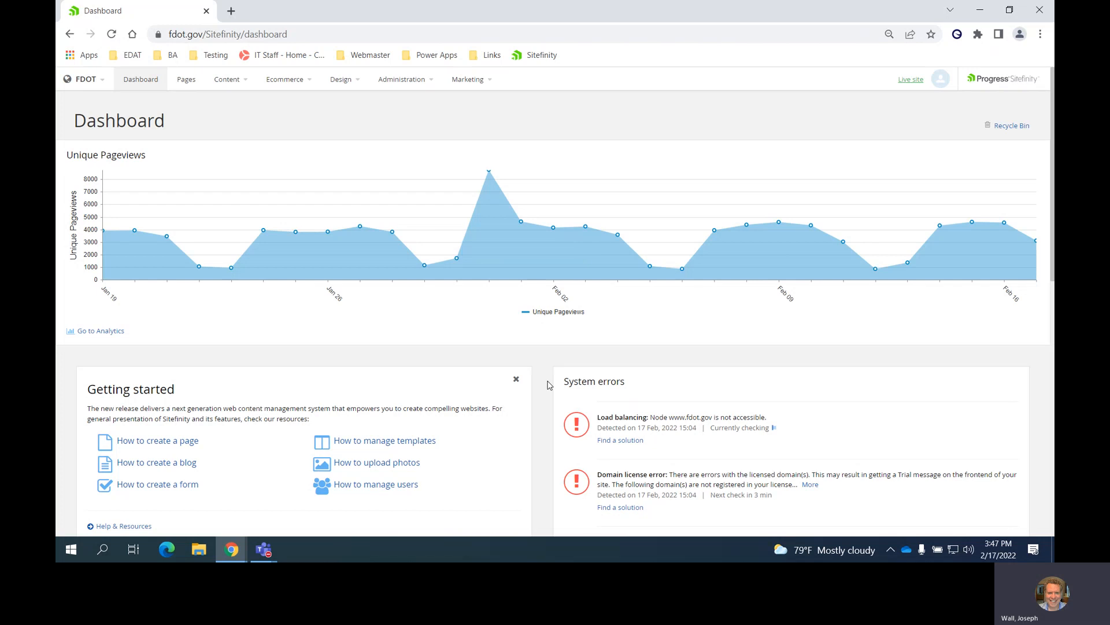
Step: Look over the dashboard's Unique Pageviews chart, Getting started, System errors, Recent Items and My content sections
scroll(541, 375, "down", 1)
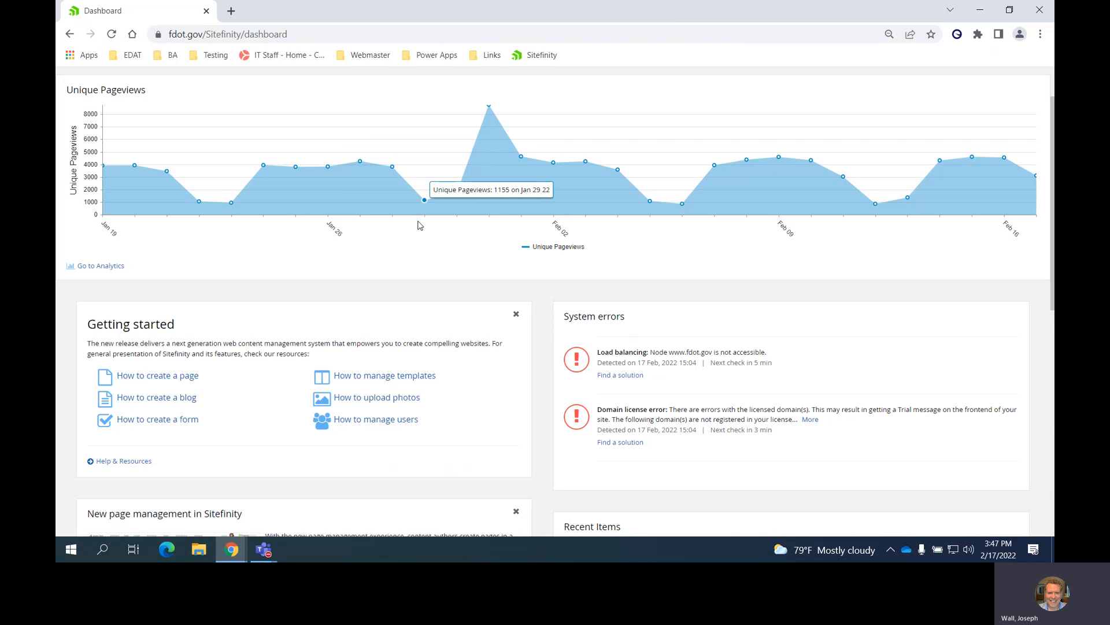
scroll(419, 282, "down", 1)
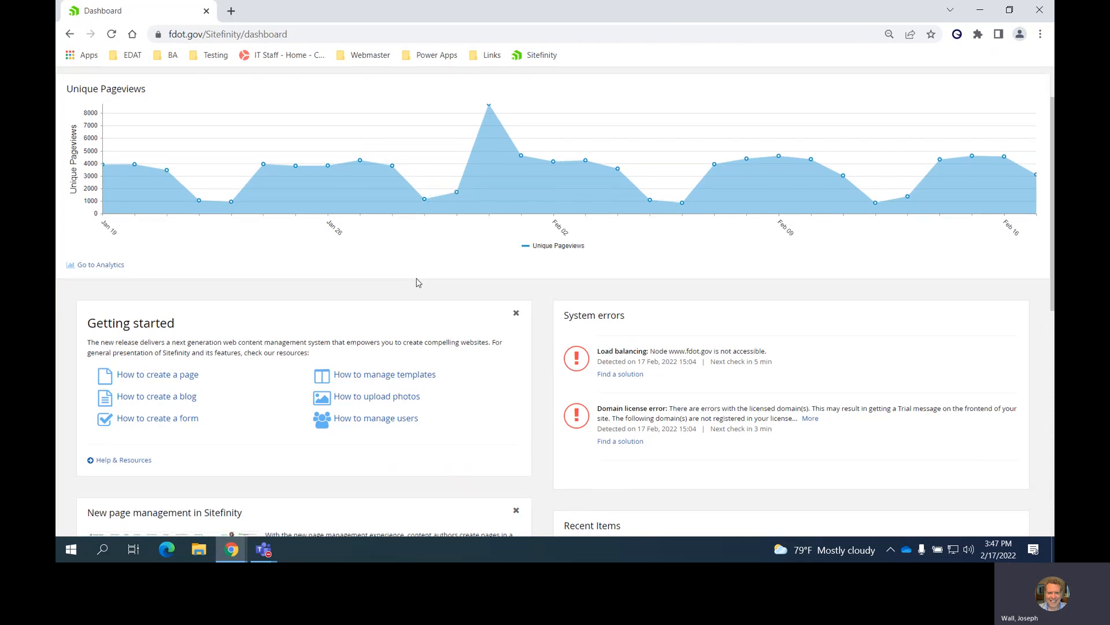
scroll(419, 283, "down", 5)
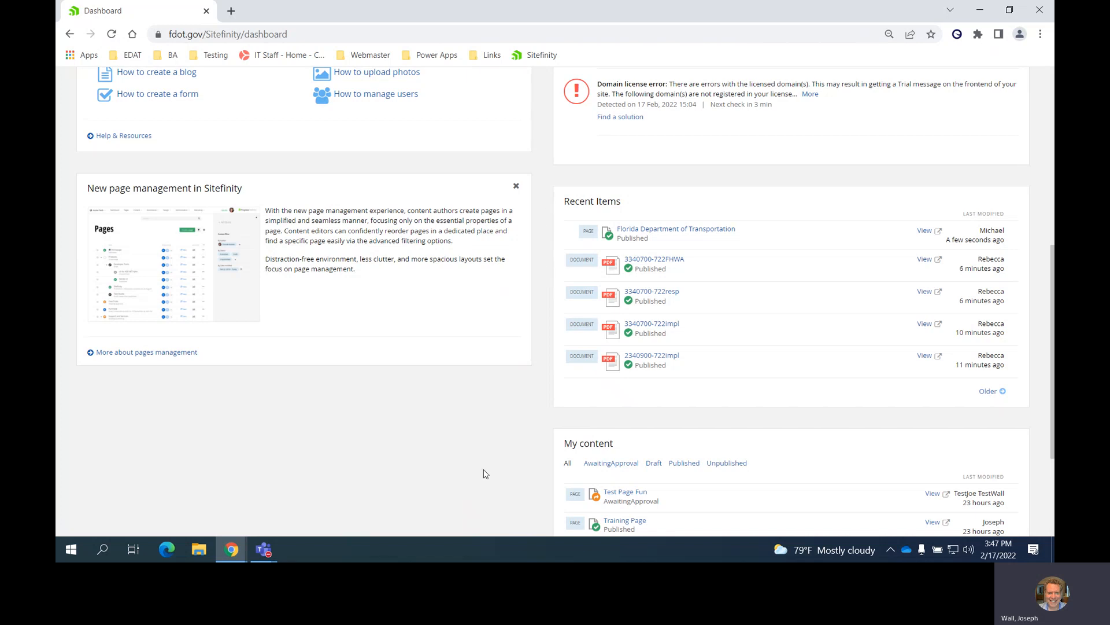
scroll(486, 473, "down", 1)
scroll(549, 439, "down", 1)
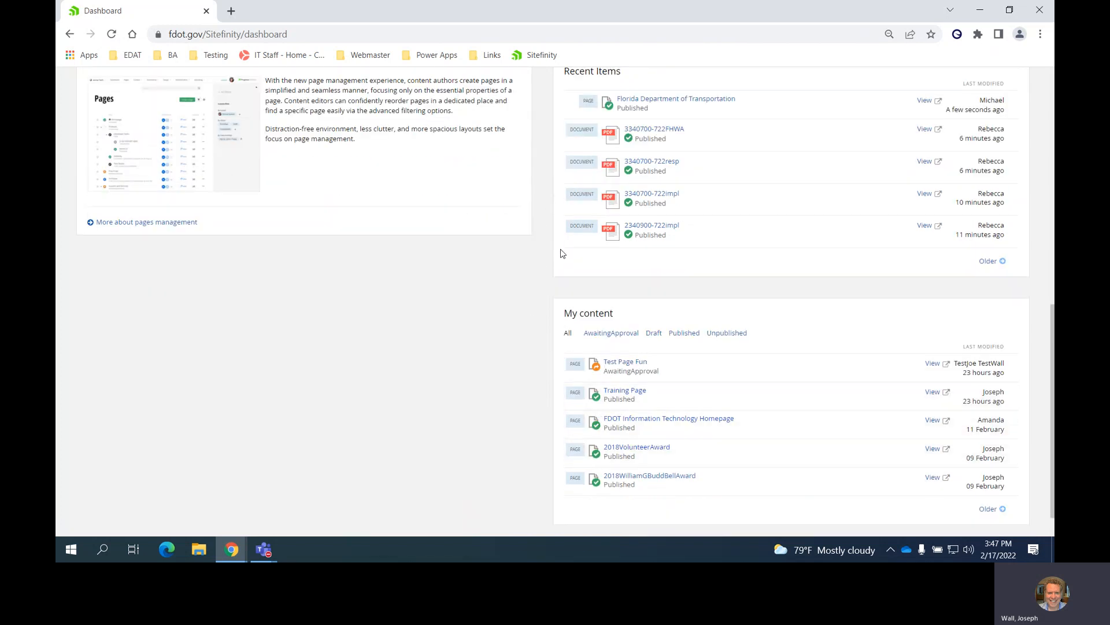
scroll(584, 237, "up", 1)
scroll(519, 291, "up", 6)
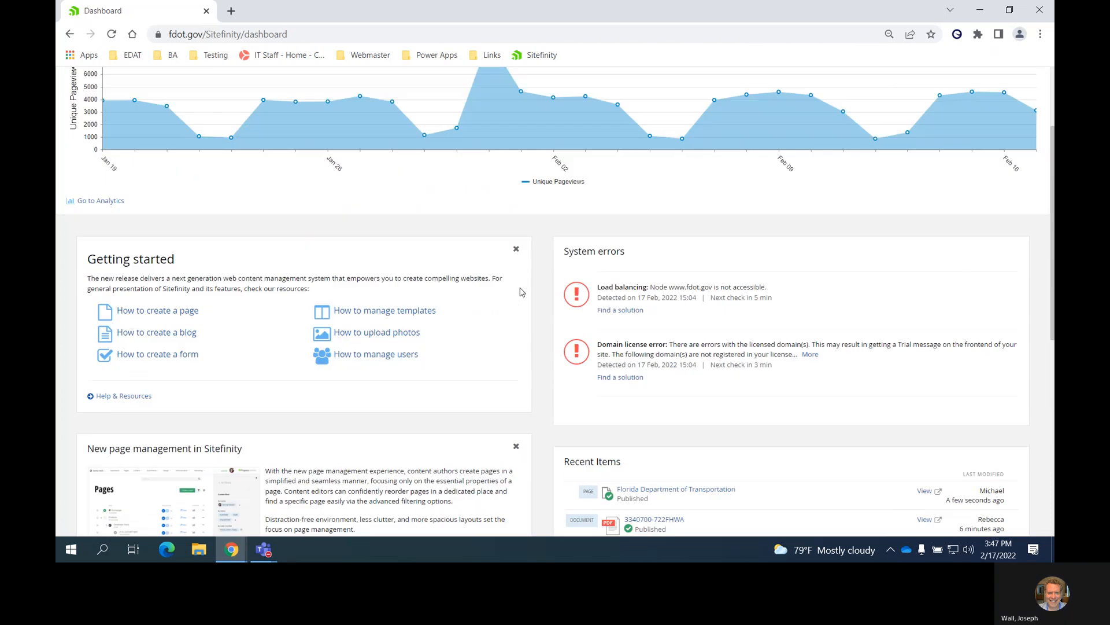
scroll(519, 292, "up", 1)
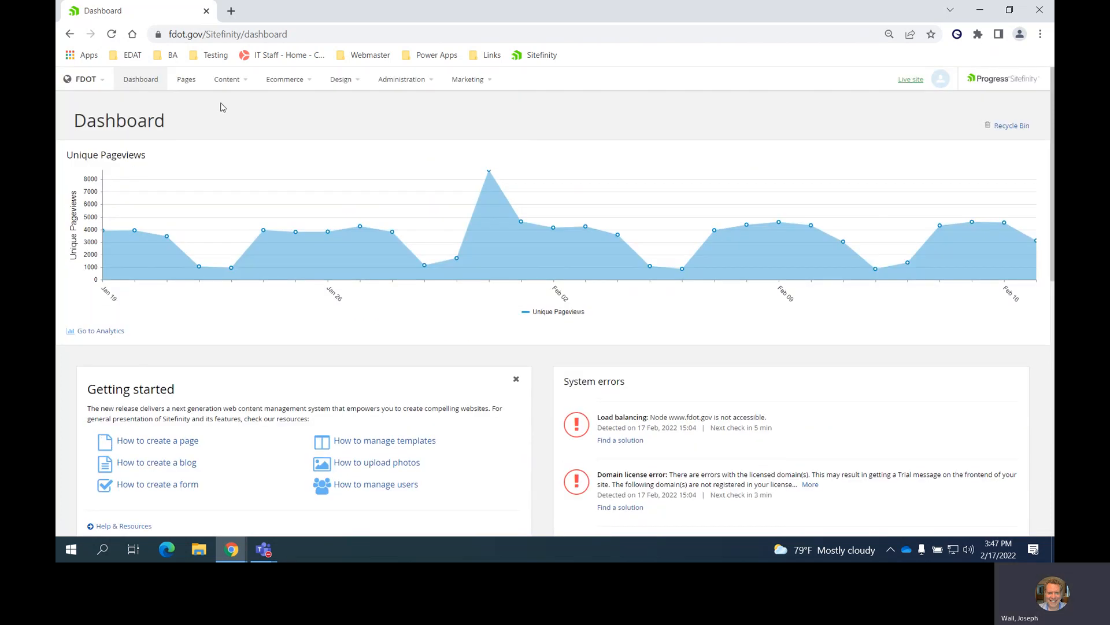
Step: Open the site's Pages list and collapse the Aviation group page
left_click(186, 84)
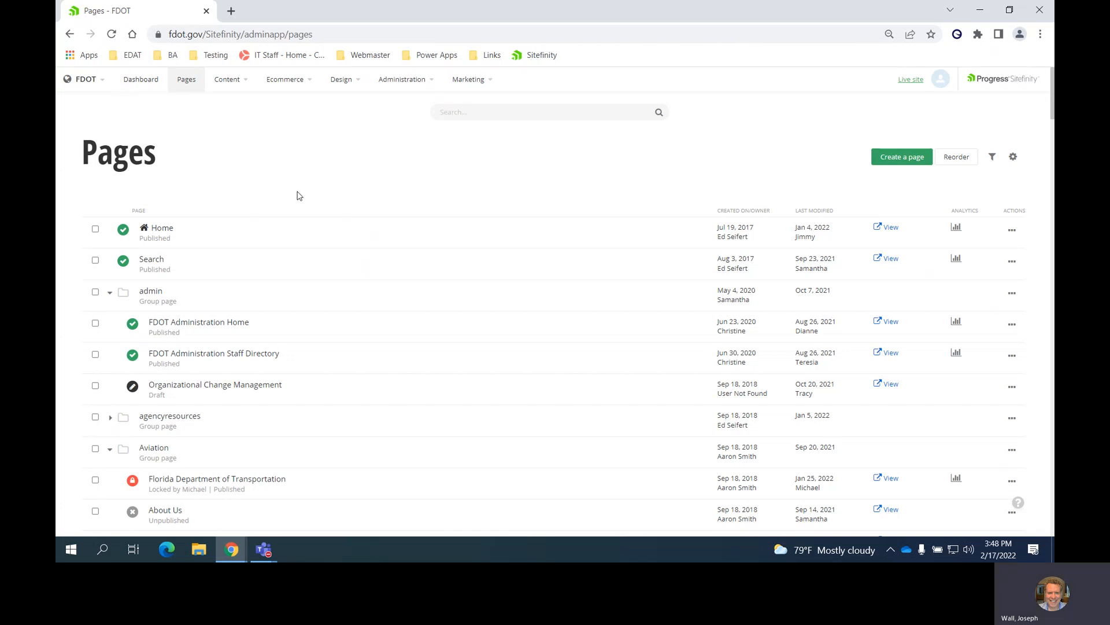
scroll(299, 196, "down", 5)
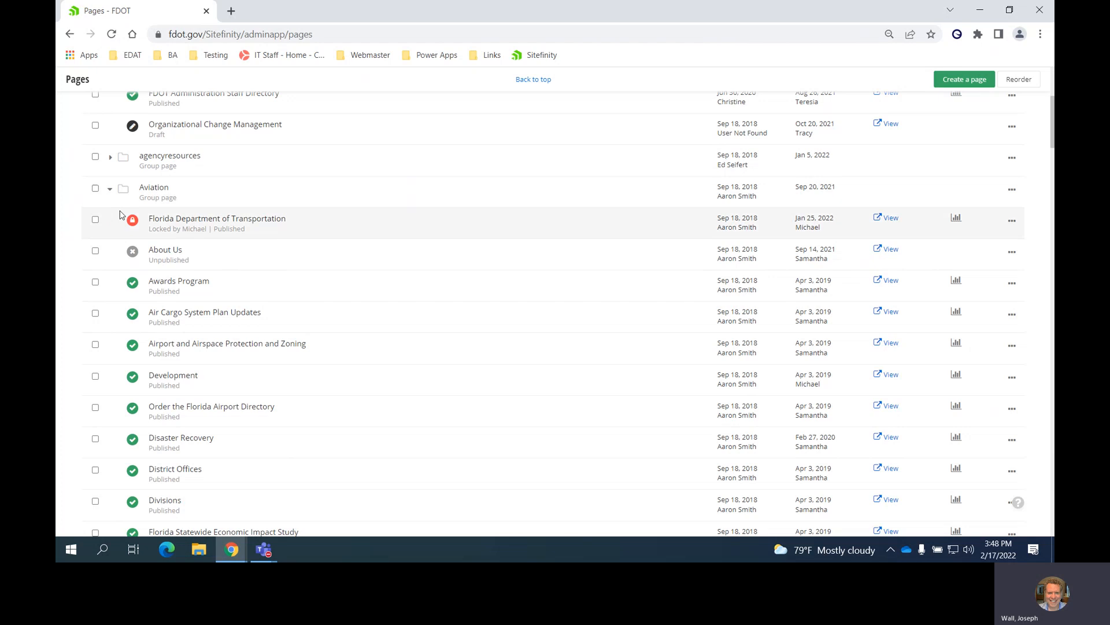
left_click(110, 189)
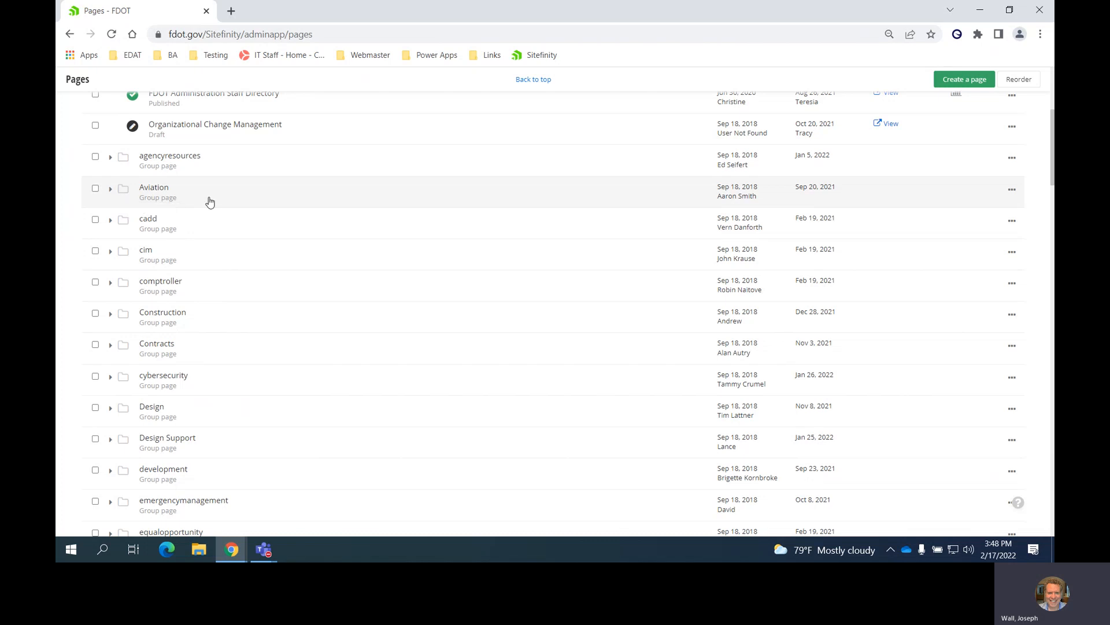
Step: Expand the Aviation group page and look through its child pages and their statuses
left_click(111, 189)
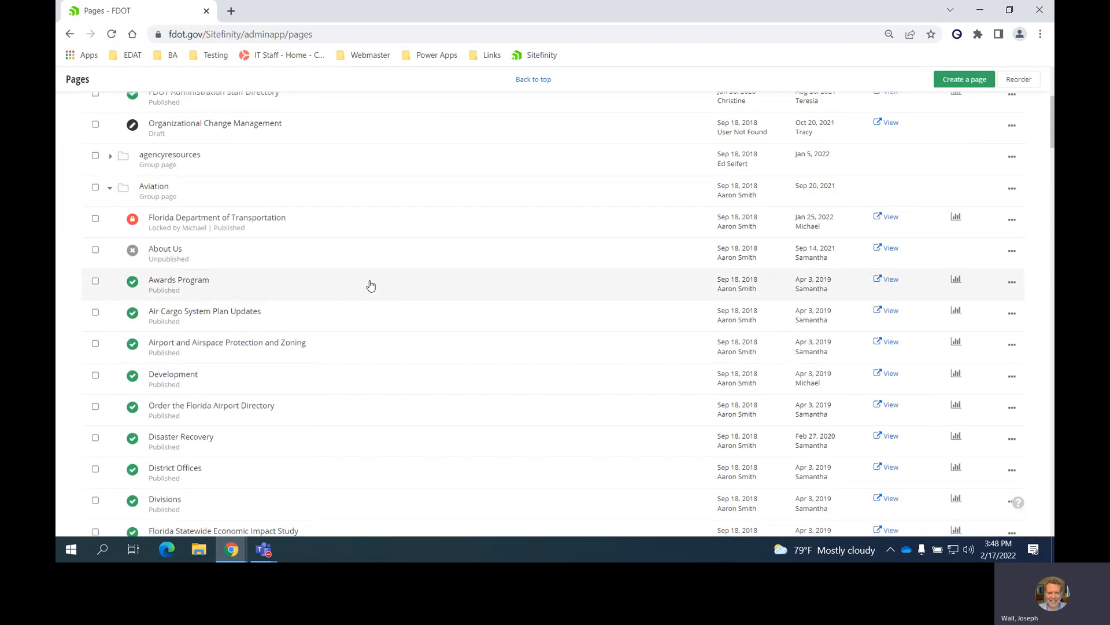
scroll(370, 285, "down", 5)
scroll(370, 285, "down", 5)
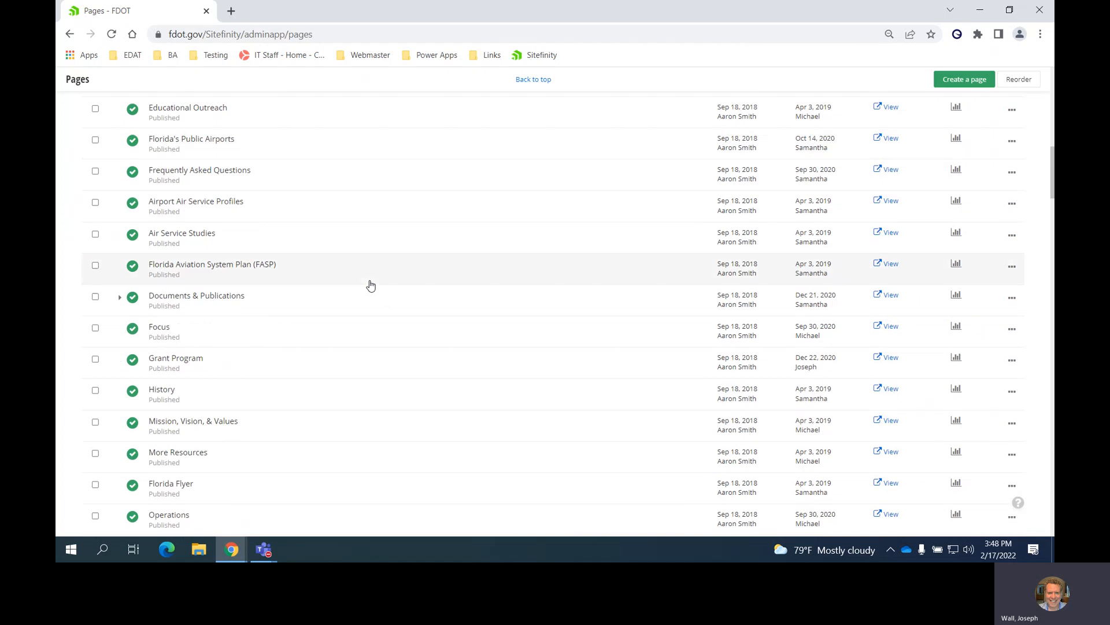
scroll(371, 285, "down", 7)
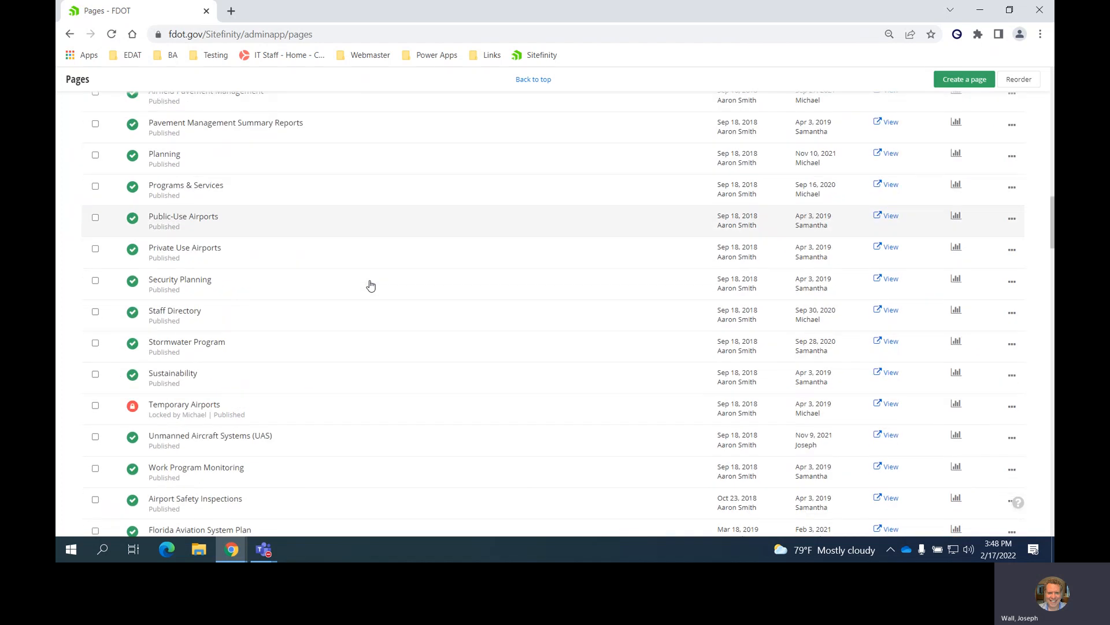
scroll(371, 284, "up", 6)
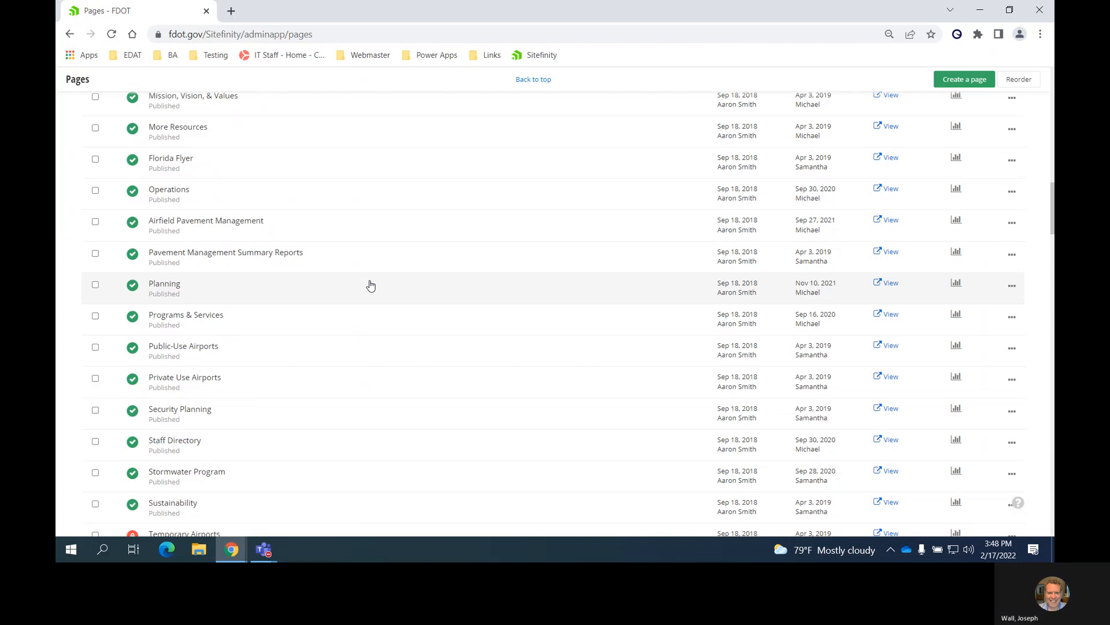
scroll(371, 284, "up", 9)
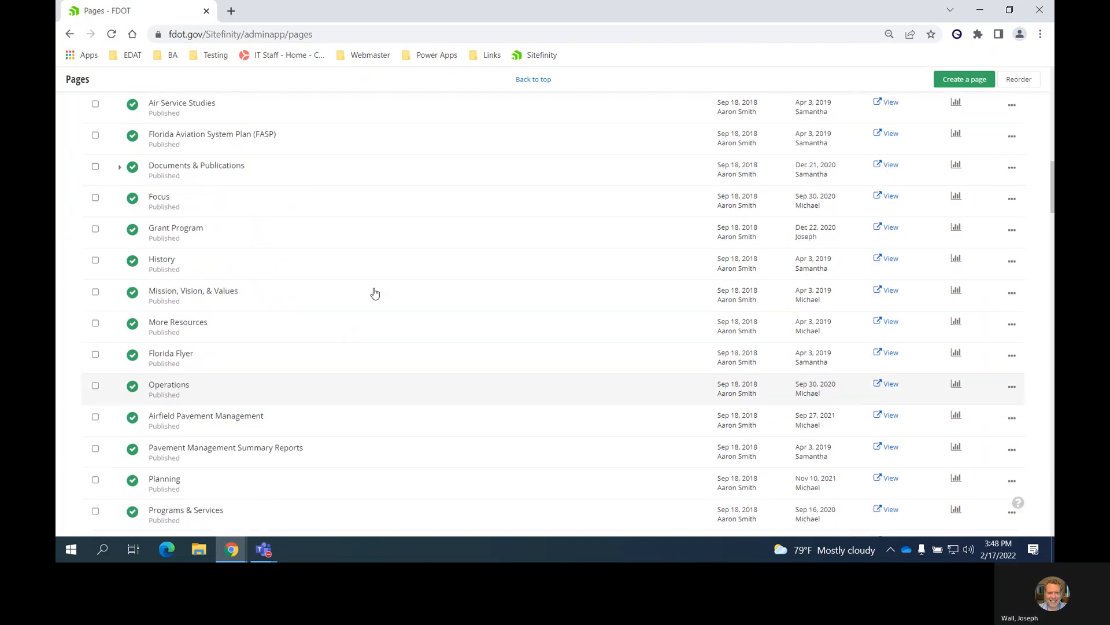
scroll(375, 292, "up", 4)
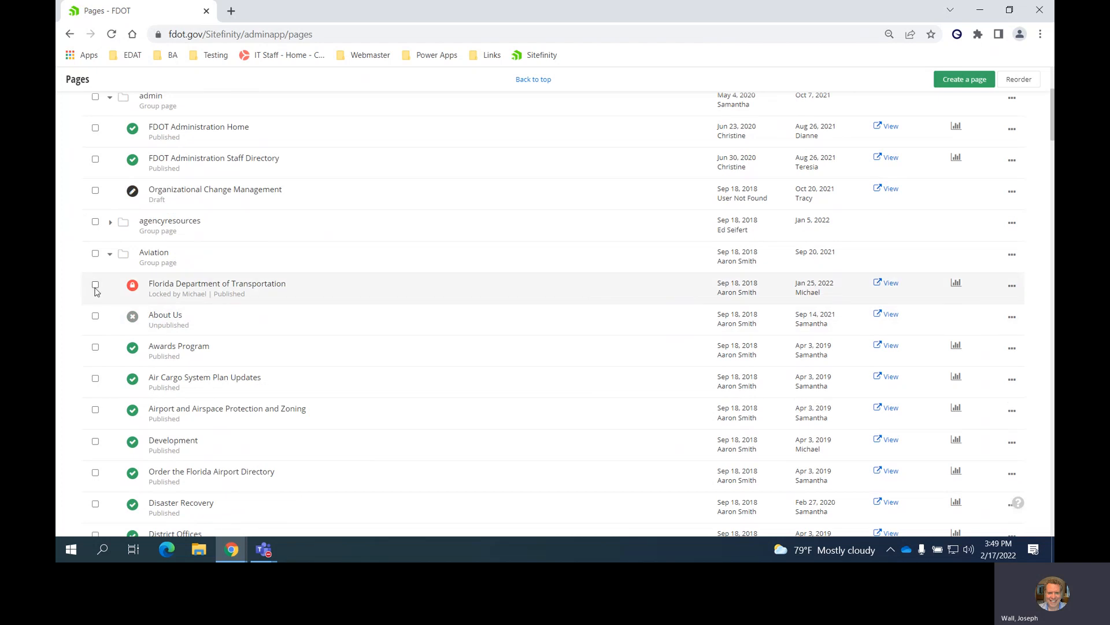
Step: Select About Us, Awards Program, Air Cargo System Plan Updates and Airport and Airspace Protection and Zoning, and show the available bulk actions
left_click(96, 316)
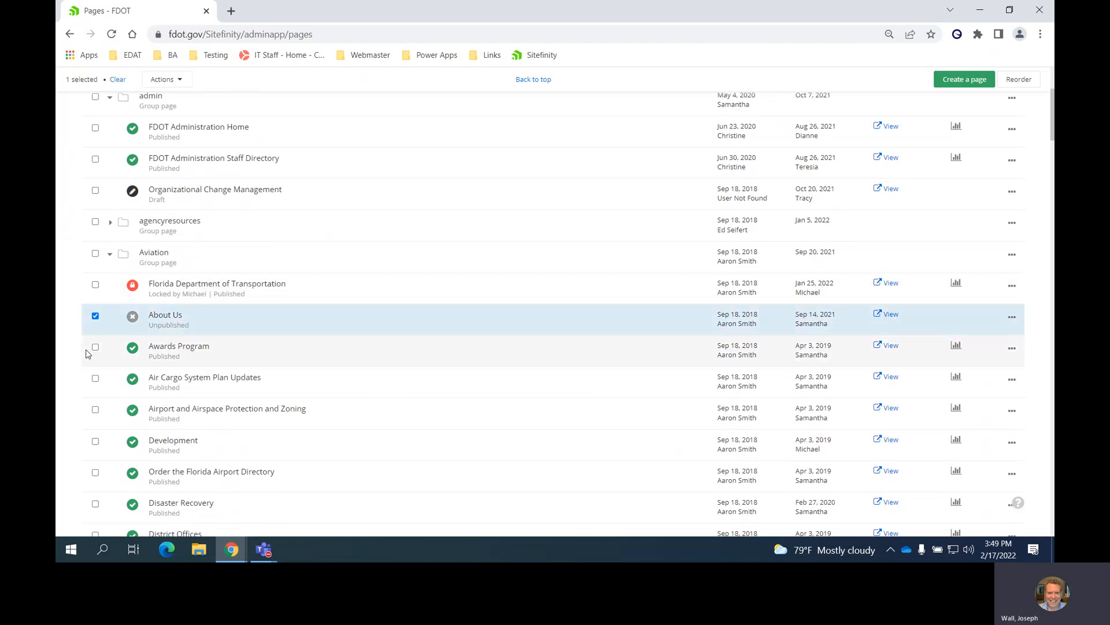
left_click(95, 347)
left_click(96, 379)
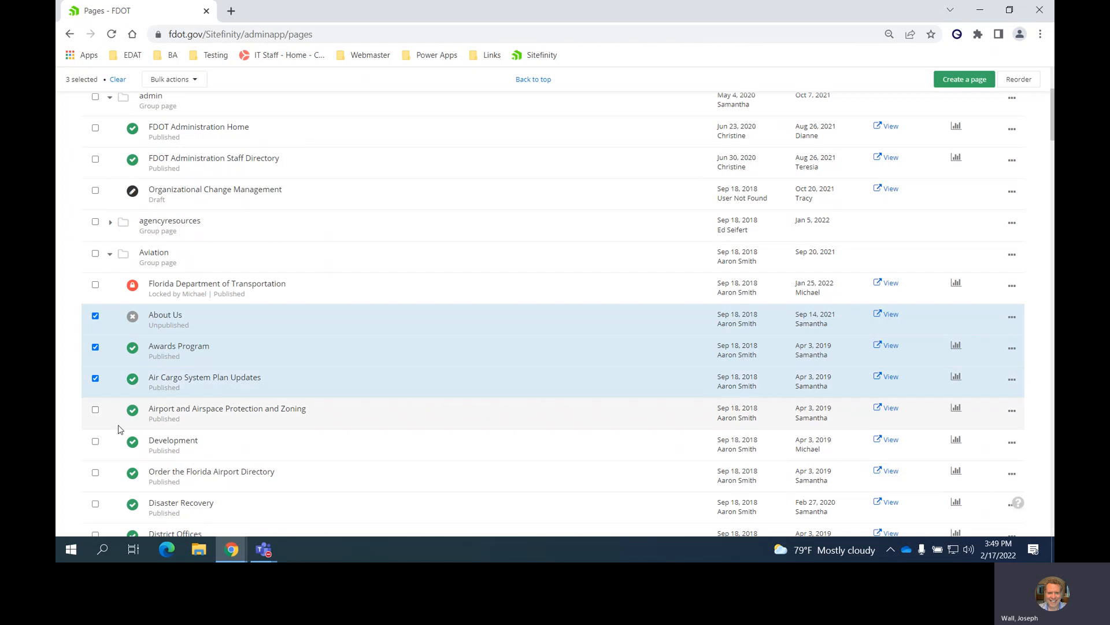
left_click(96, 410)
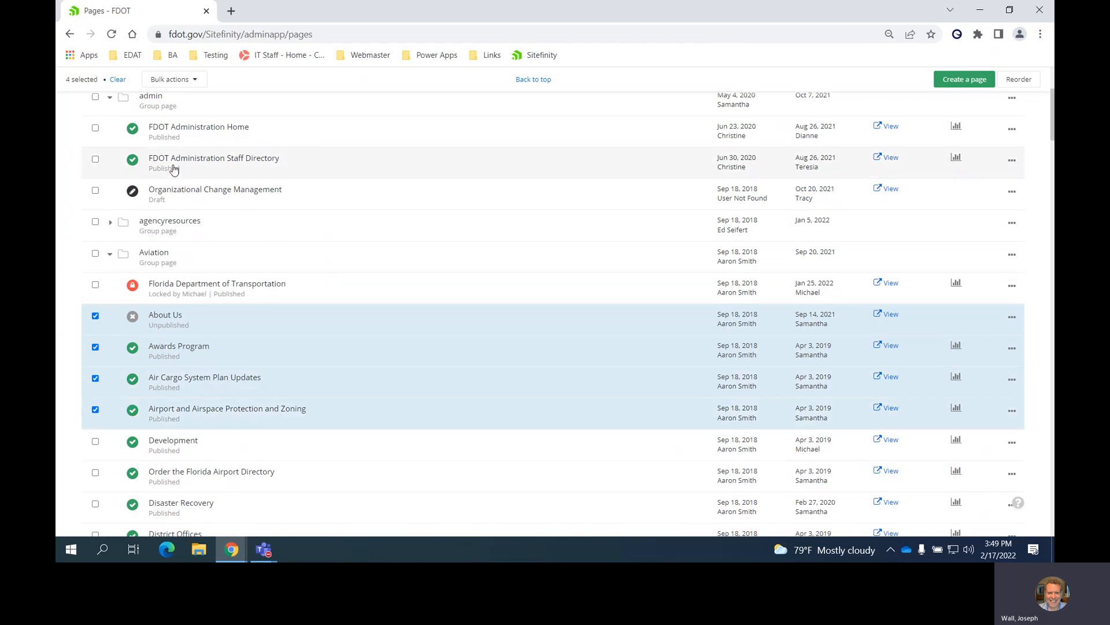
left_click(199, 82)
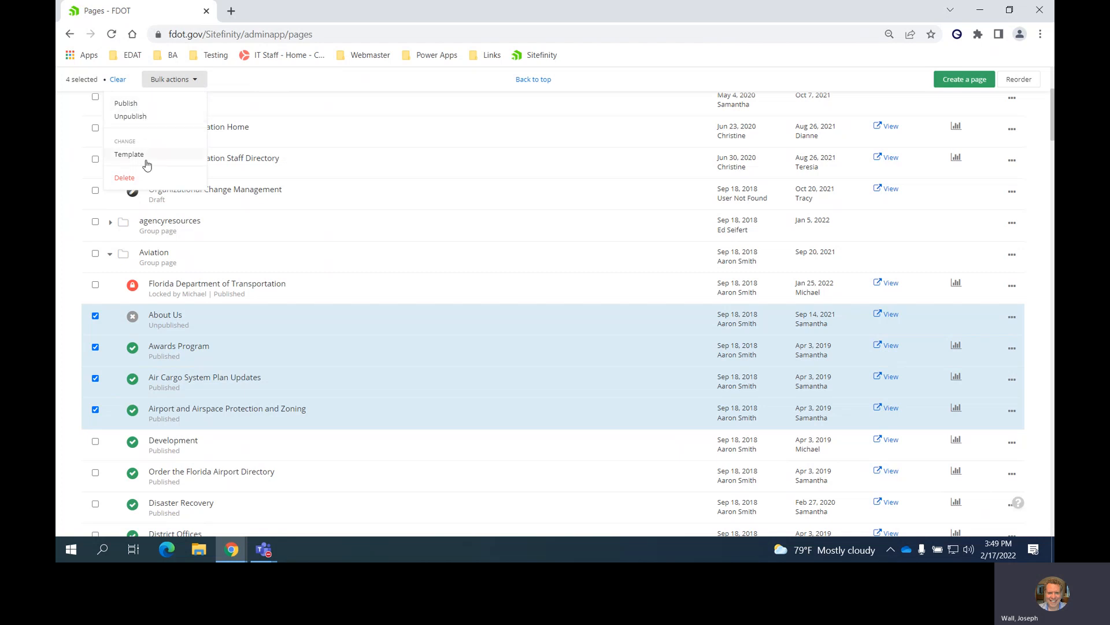
Step: Deselect the four chosen Aviation pages without applying any bulk action
left_click(96, 316)
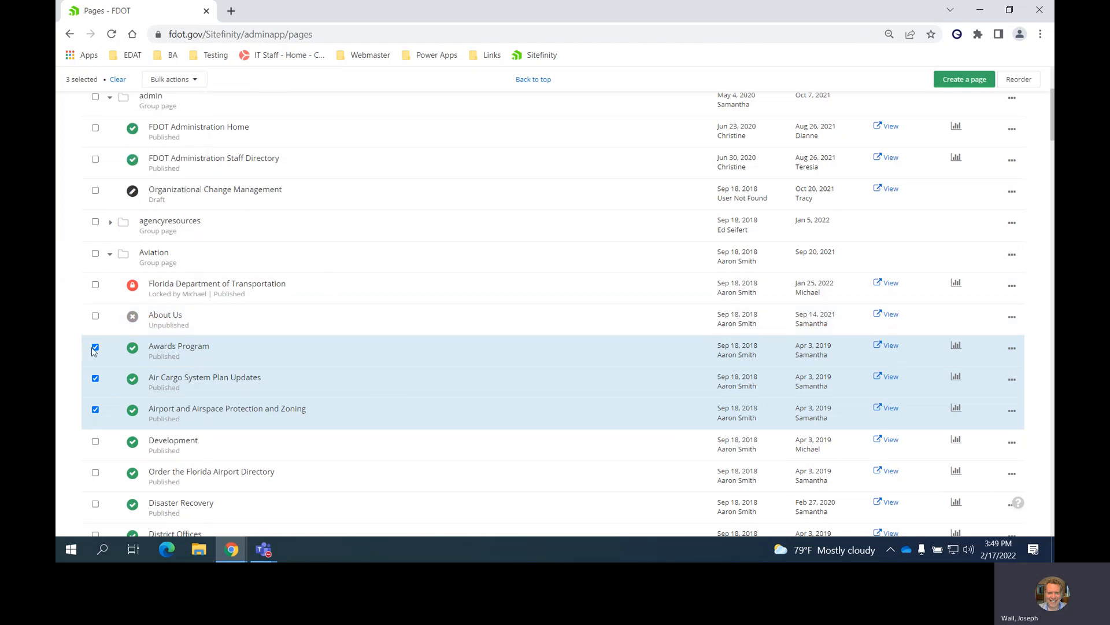
left_click(95, 348)
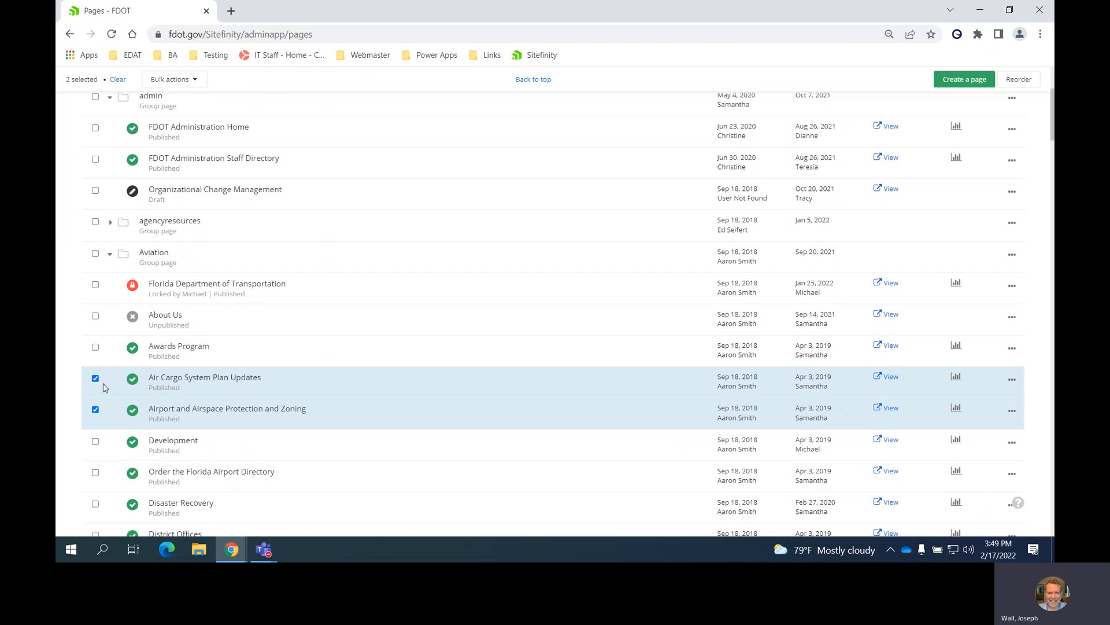
left_click(96, 379)
left_click(95, 410)
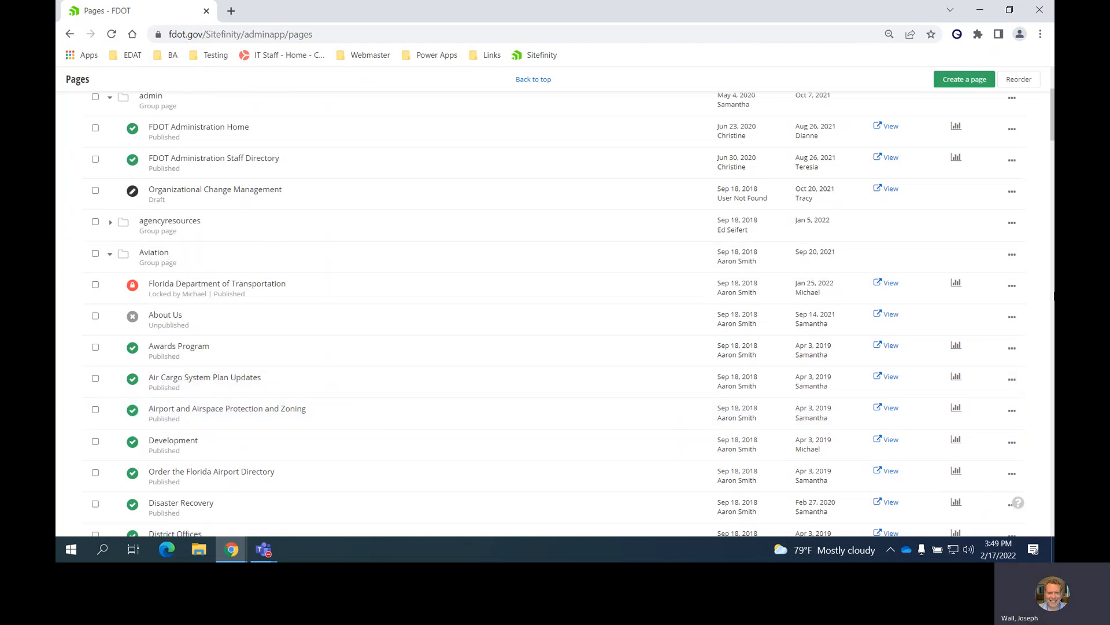
Step: Check the Florida Department of Transportation page's available actions, view the agencyresources group's revision history, and return to the Pages list
left_click(1012, 289)
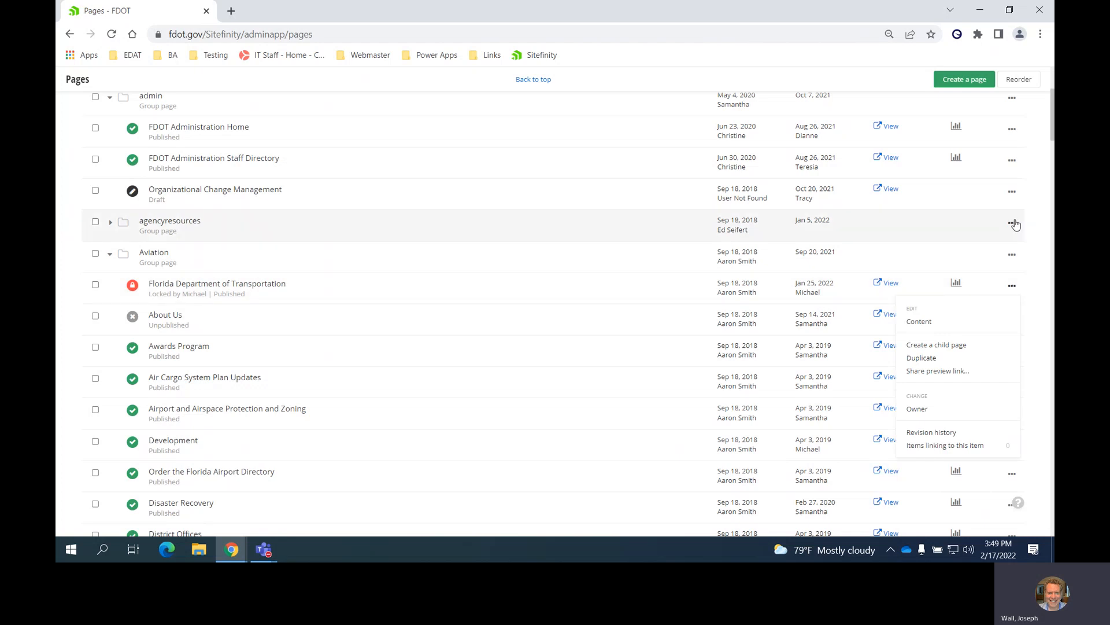
left_click(1013, 223)
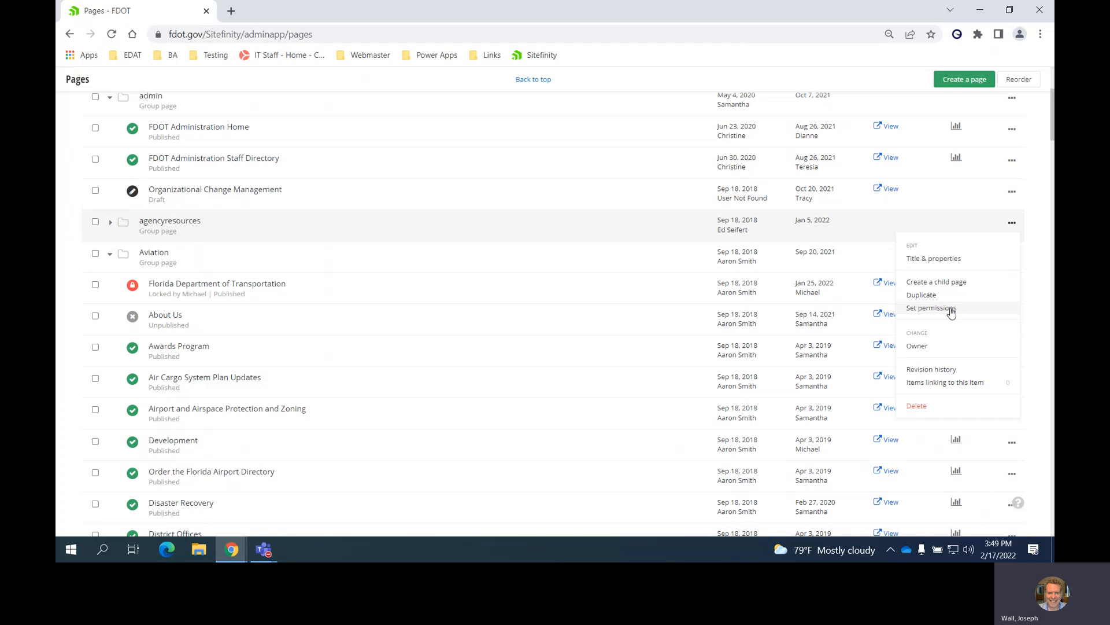
scroll(951, 313, "down", 2)
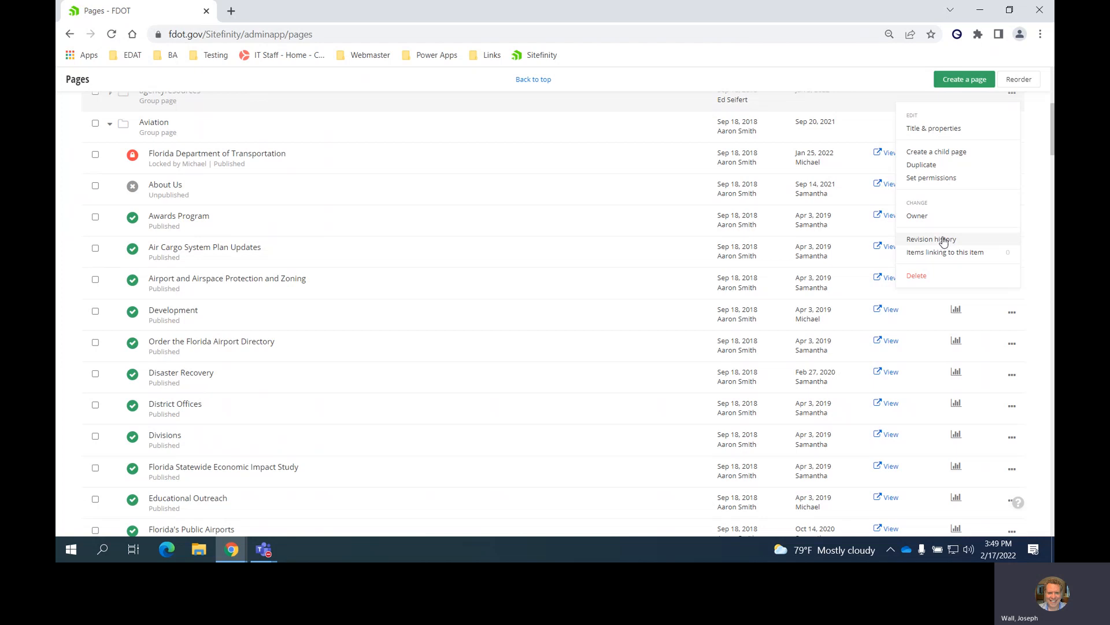
left_click(945, 241)
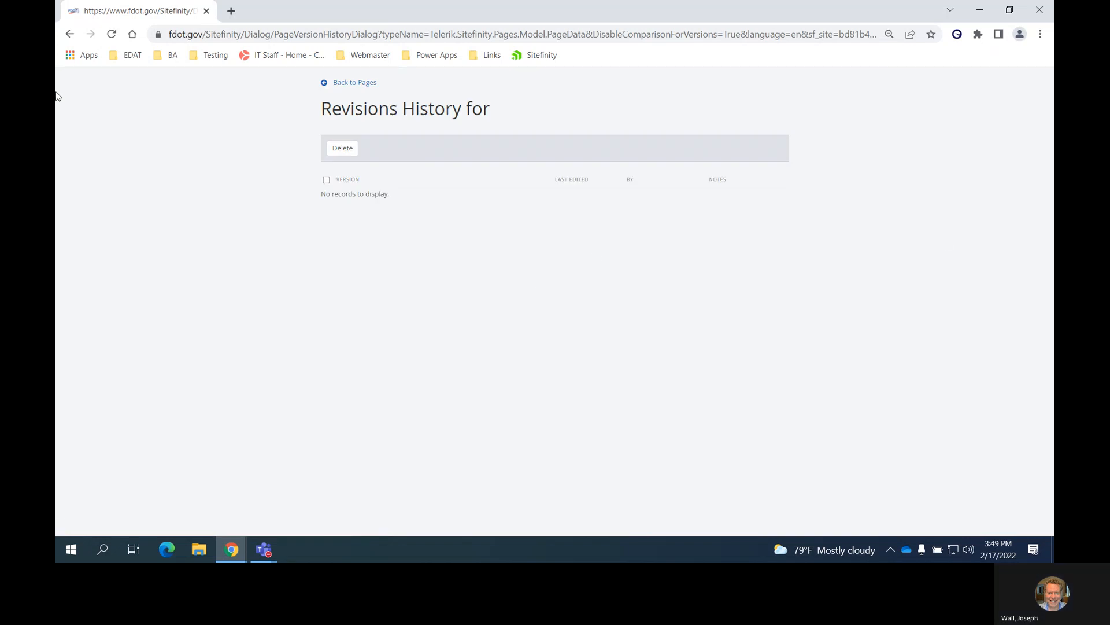
left_click(331, 84)
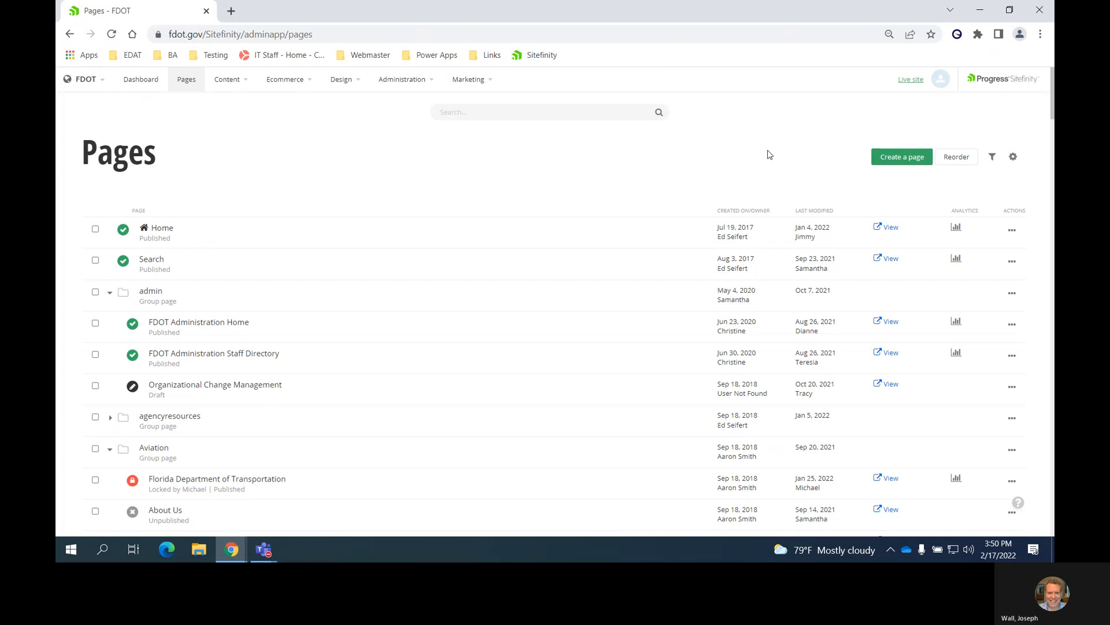
Step: Collapse the Aviation and admin group pages in the page list
scroll(495, 415, "down", 15)
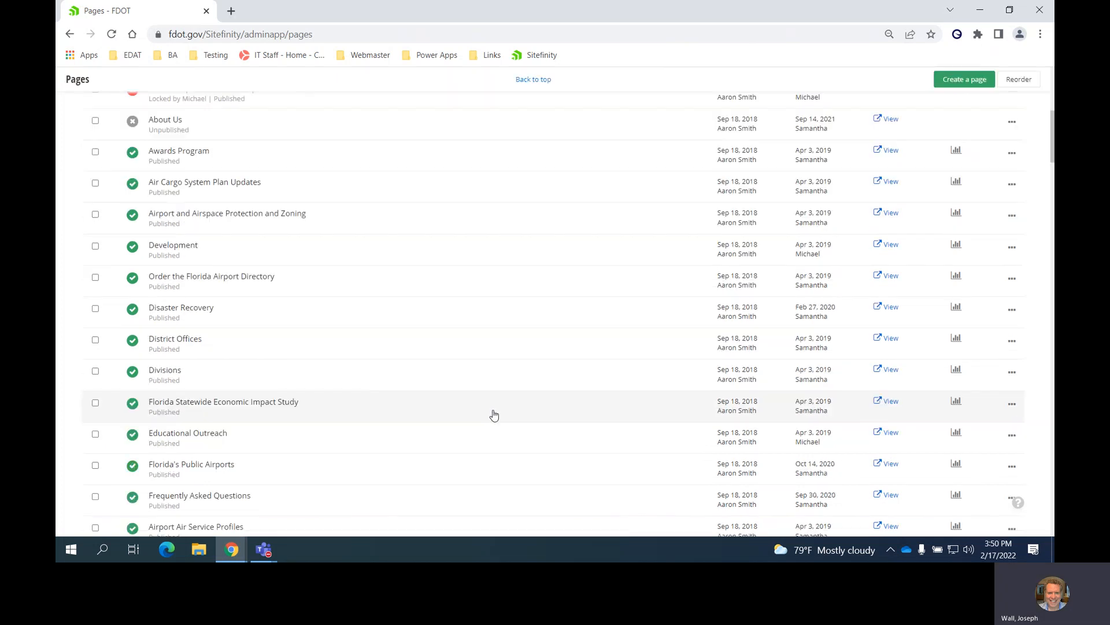
scroll(495, 415, "down", 10)
scroll(494, 415, "up", 6)
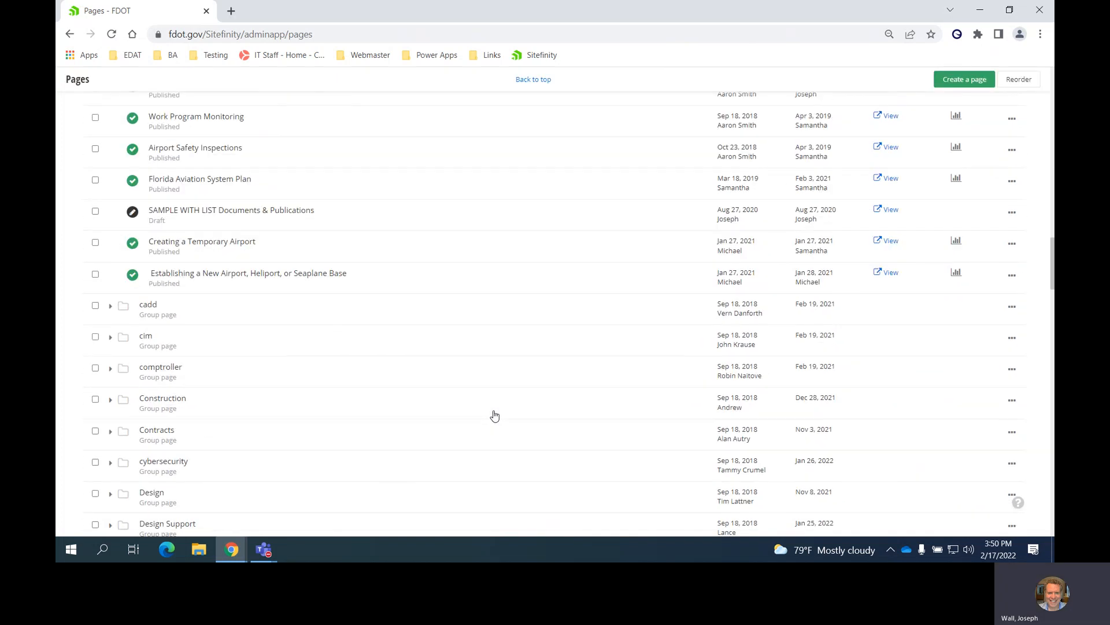
scroll(494, 416, "up", 15)
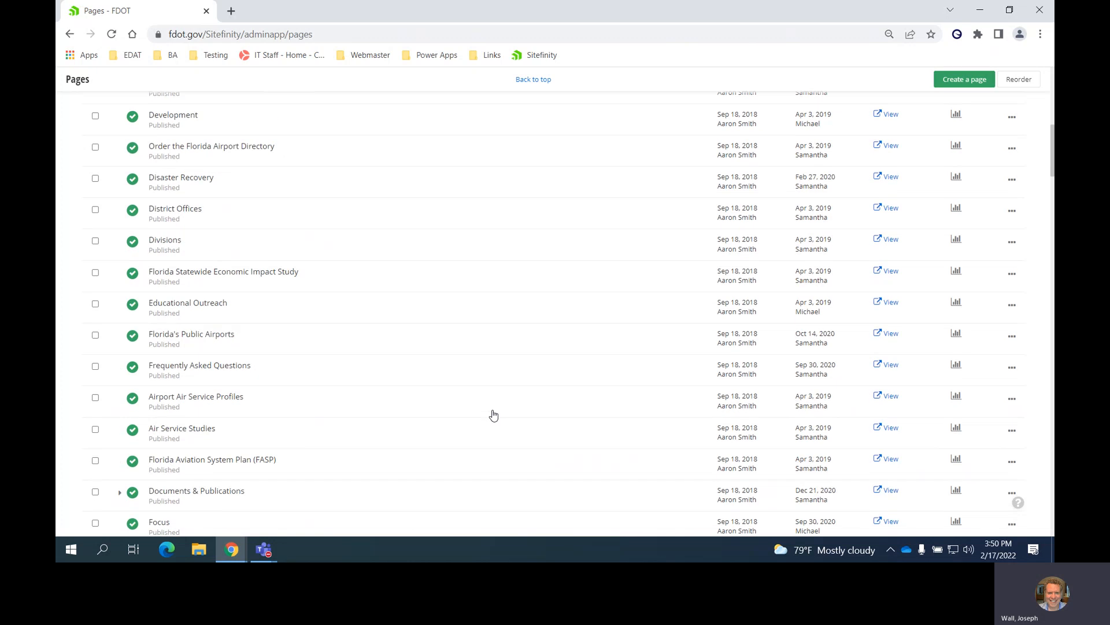
scroll(493, 415, "up", 1)
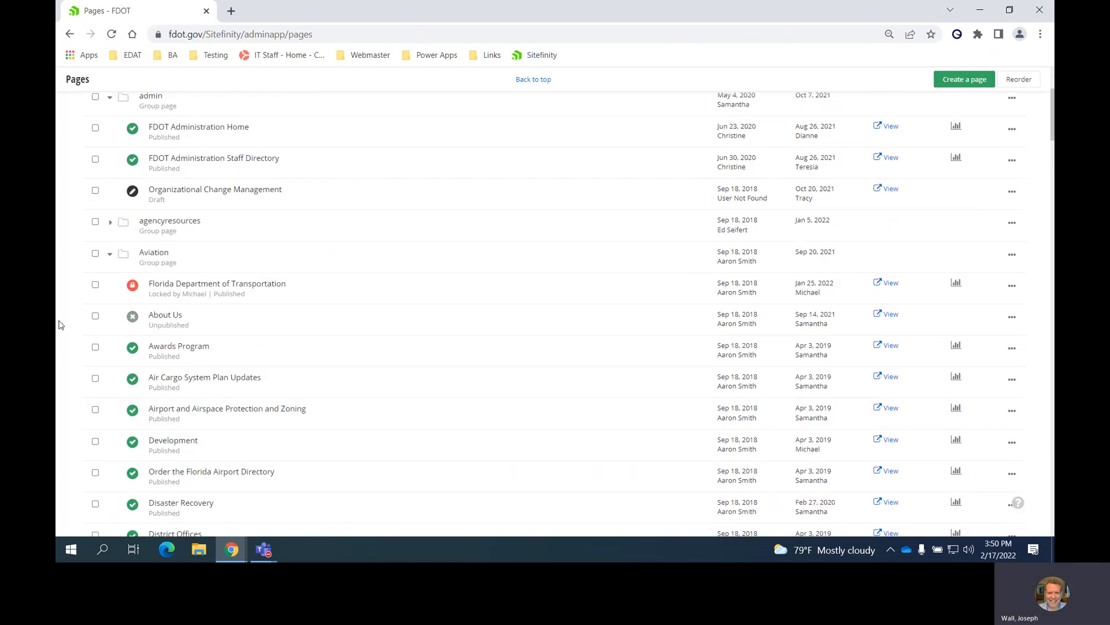
left_click(110, 255)
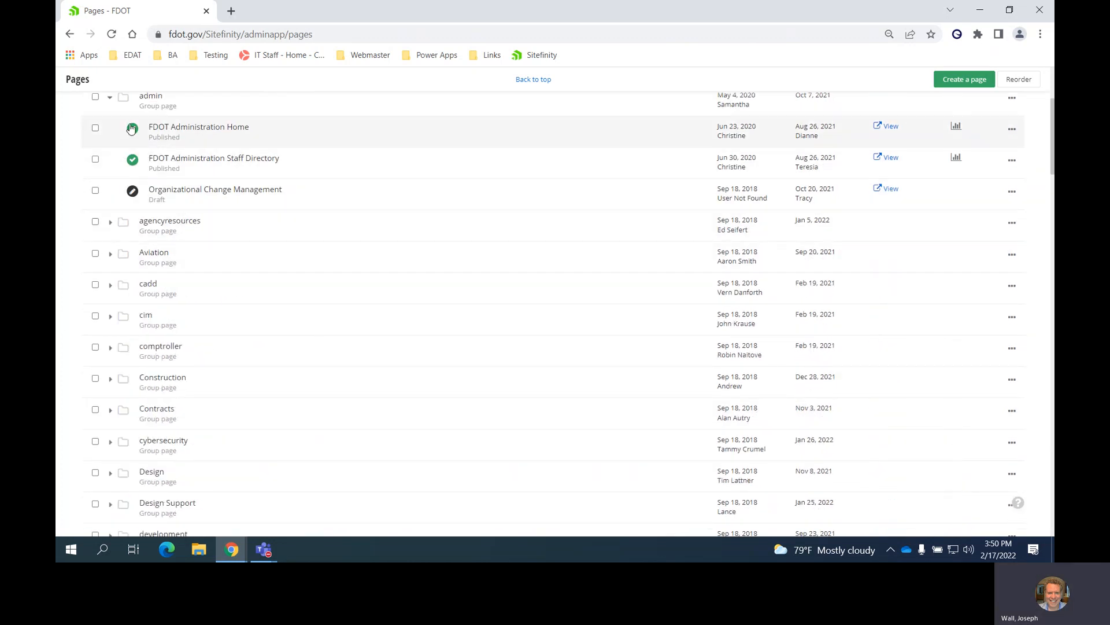
left_click(110, 97)
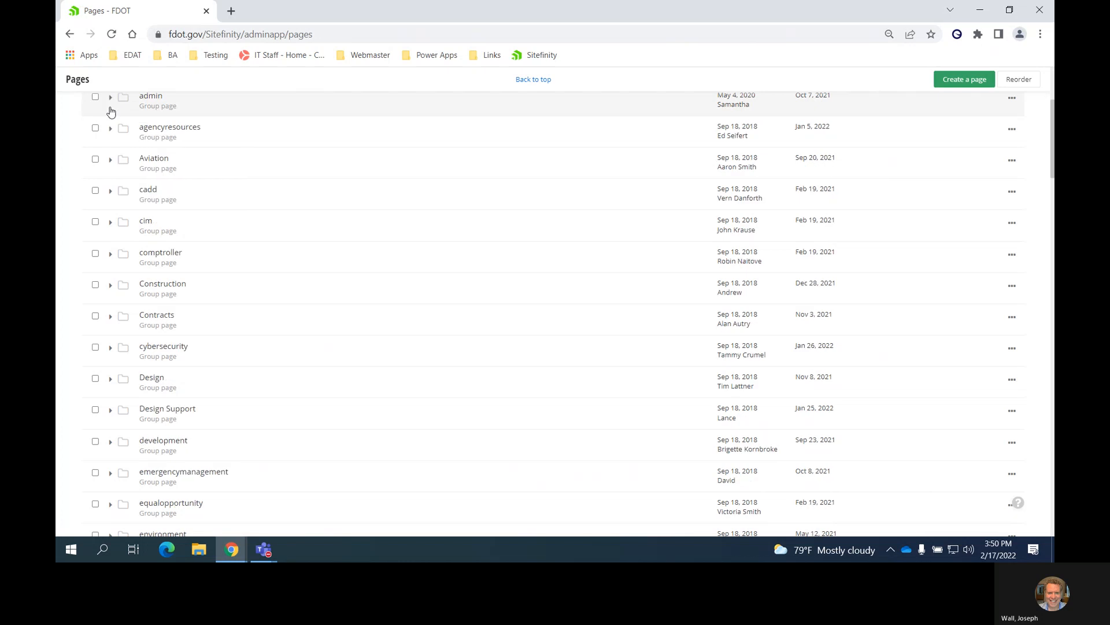
Step: Find the Test group page in the page list and show its available actions
scroll(190, 384, "down", 20)
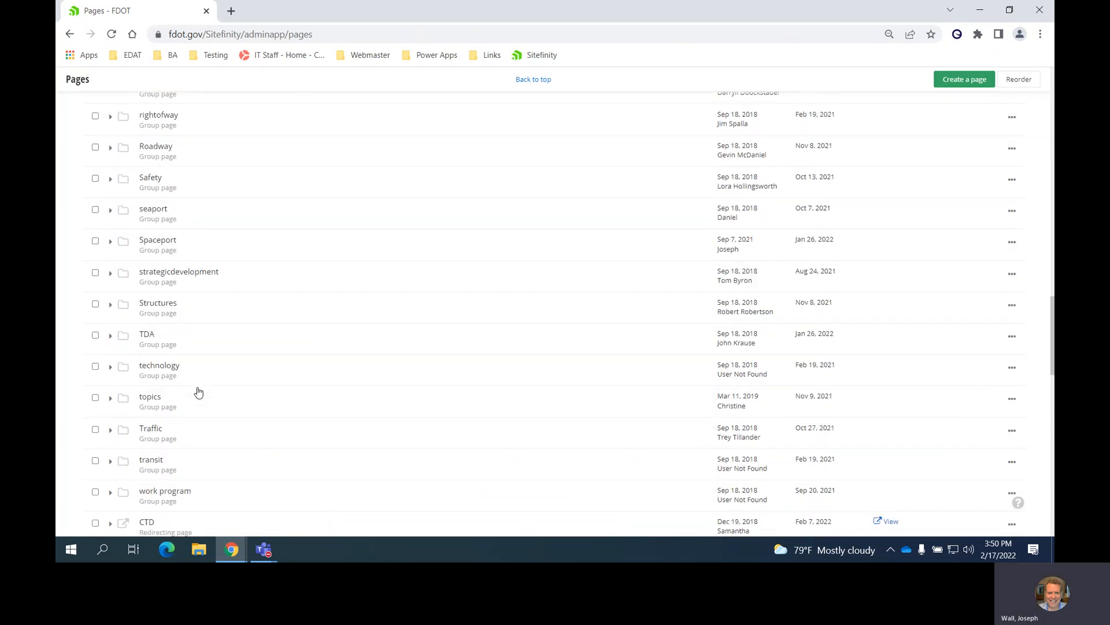
scroll(198, 392, "down", 1)
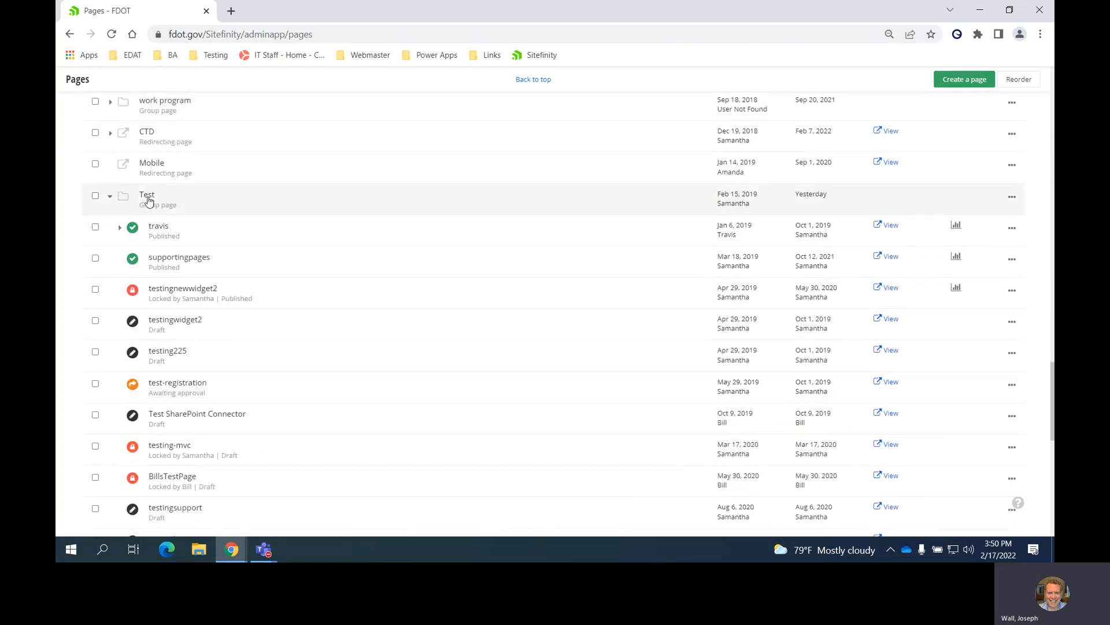
left_click(1012, 198)
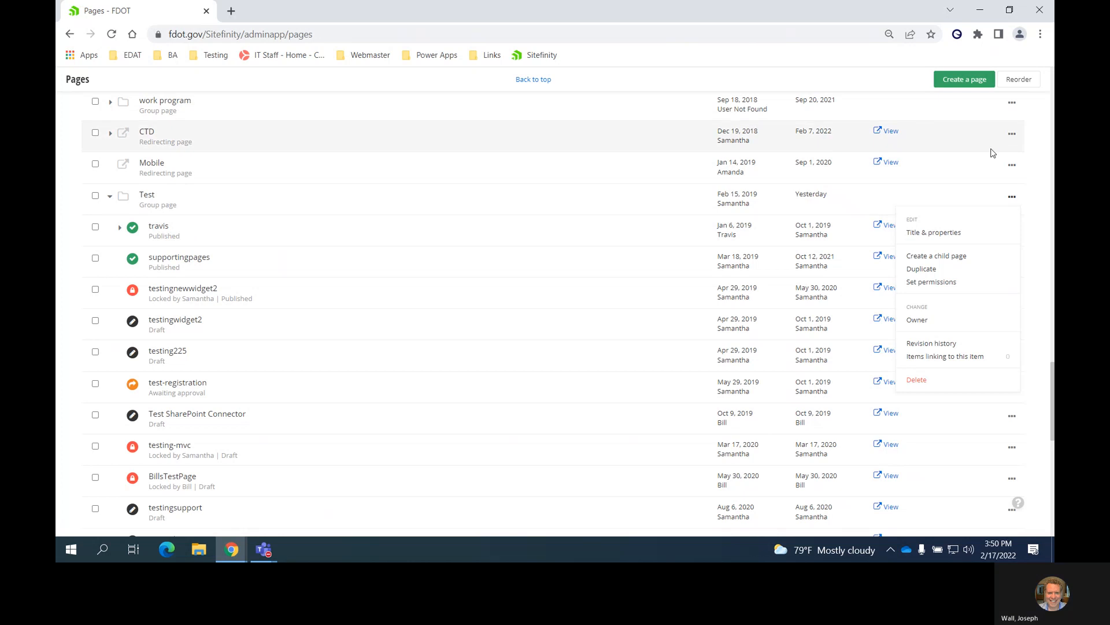
Step: Start creating a new page and name it "Training Fun !"
left_click(970, 82)
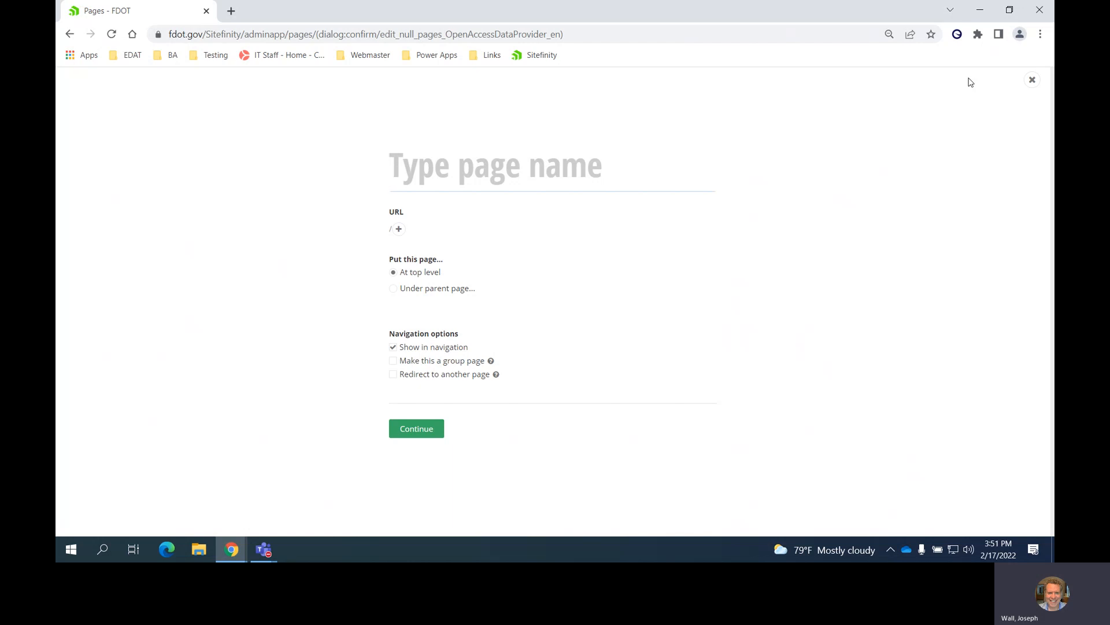
type("Training ")
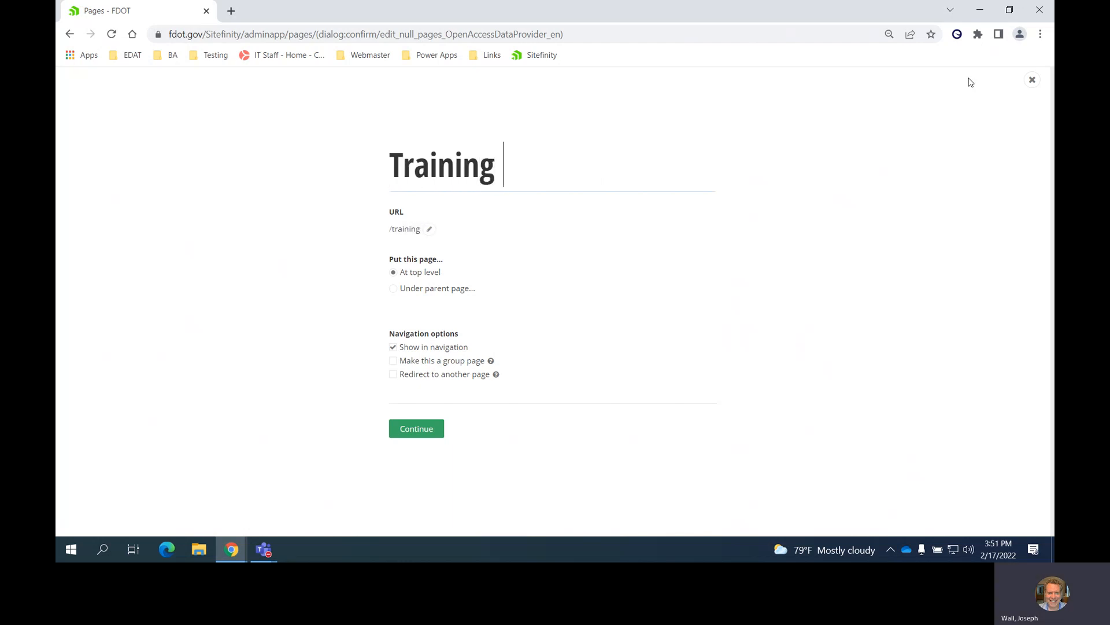
type("Fun !")
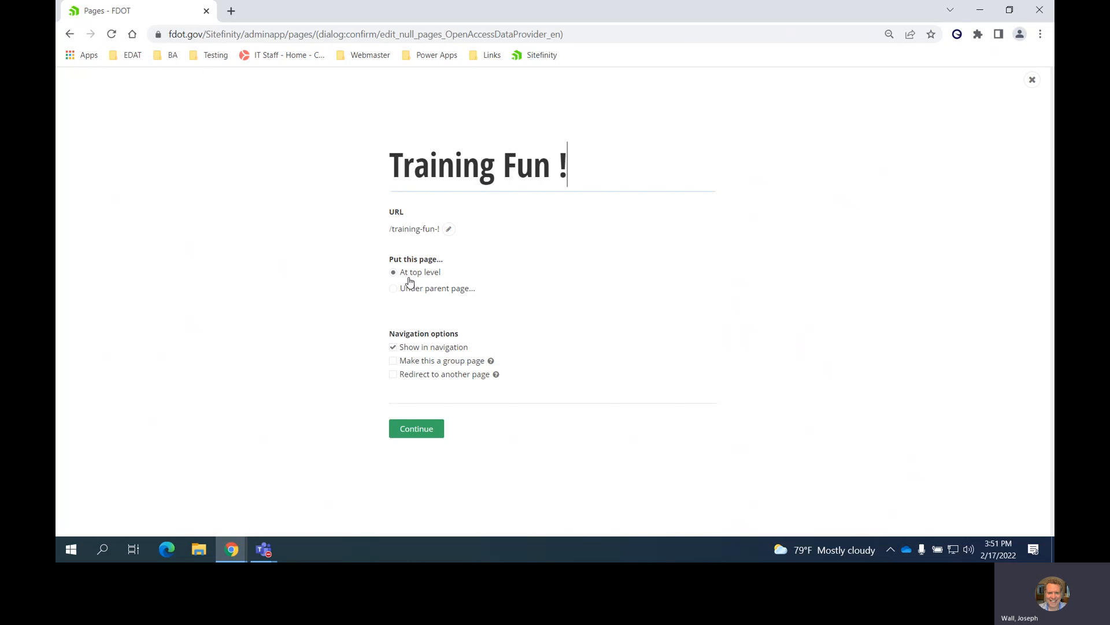
Step: Place the new page under the Test group page as its parent and continue to the template selection
left_click(399, 294)
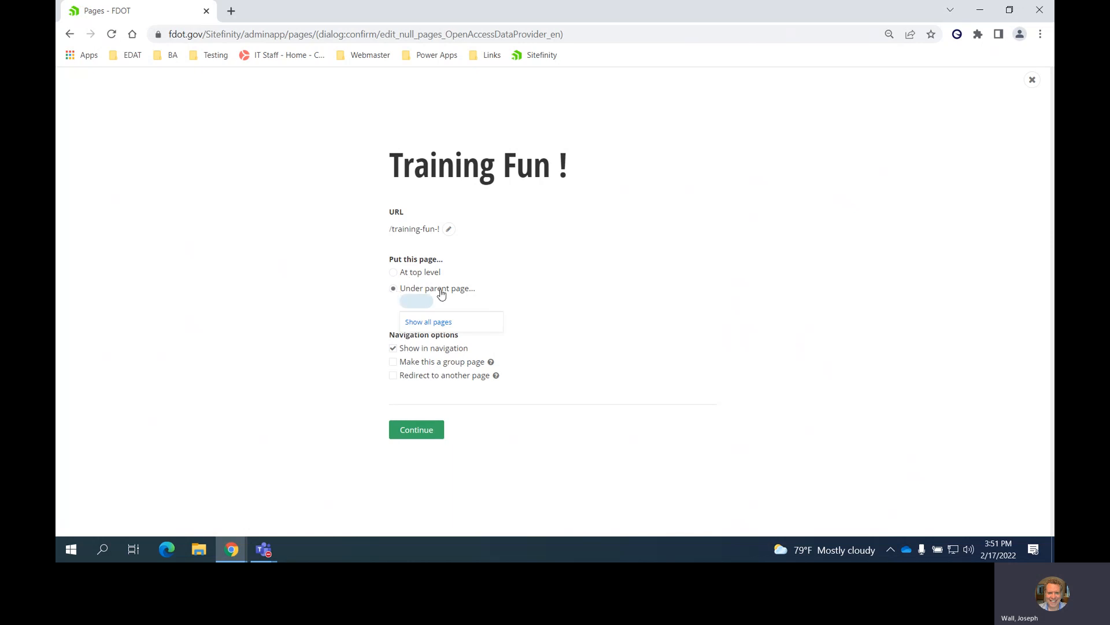
left_click(425, 327)
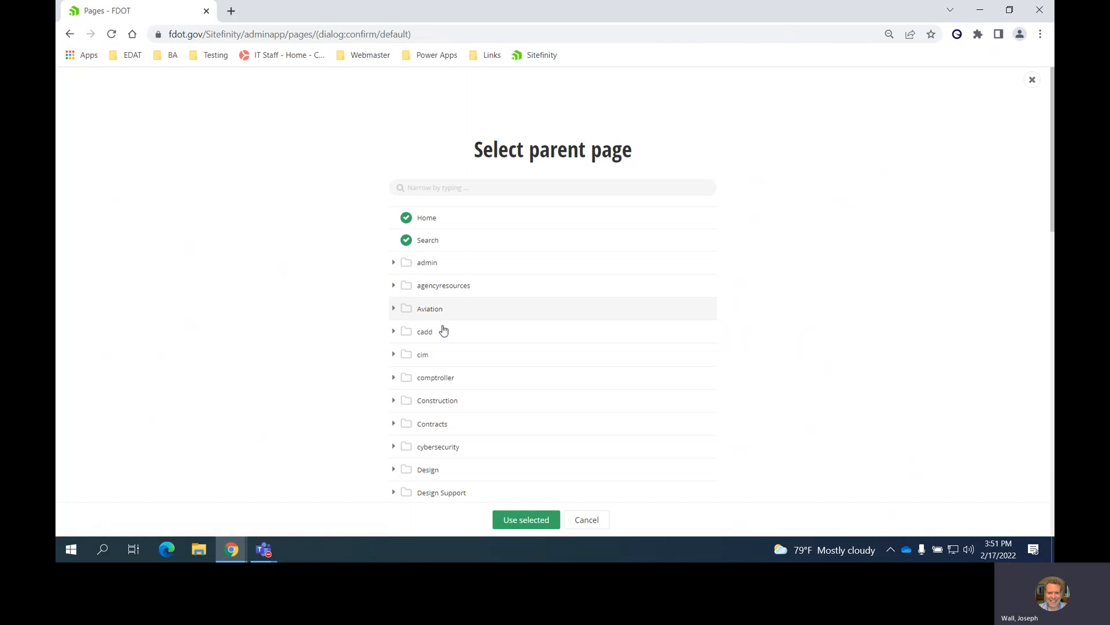
scroll(459, 367, "down", 7)
scroll(461, 368, "down", 13)
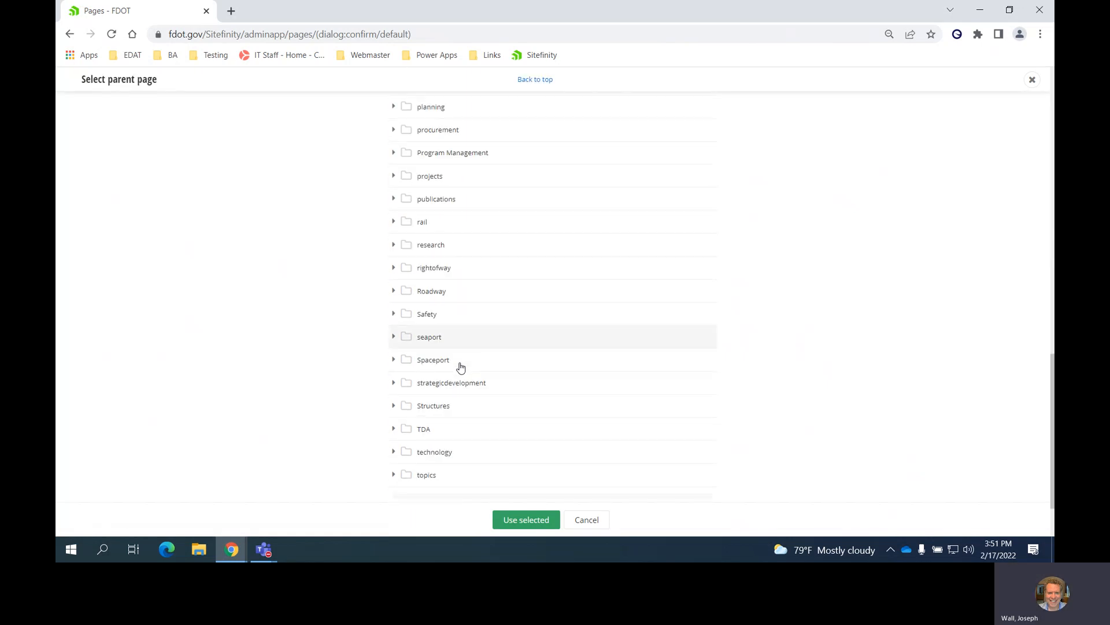
scroll(461, 368, "down", 1)
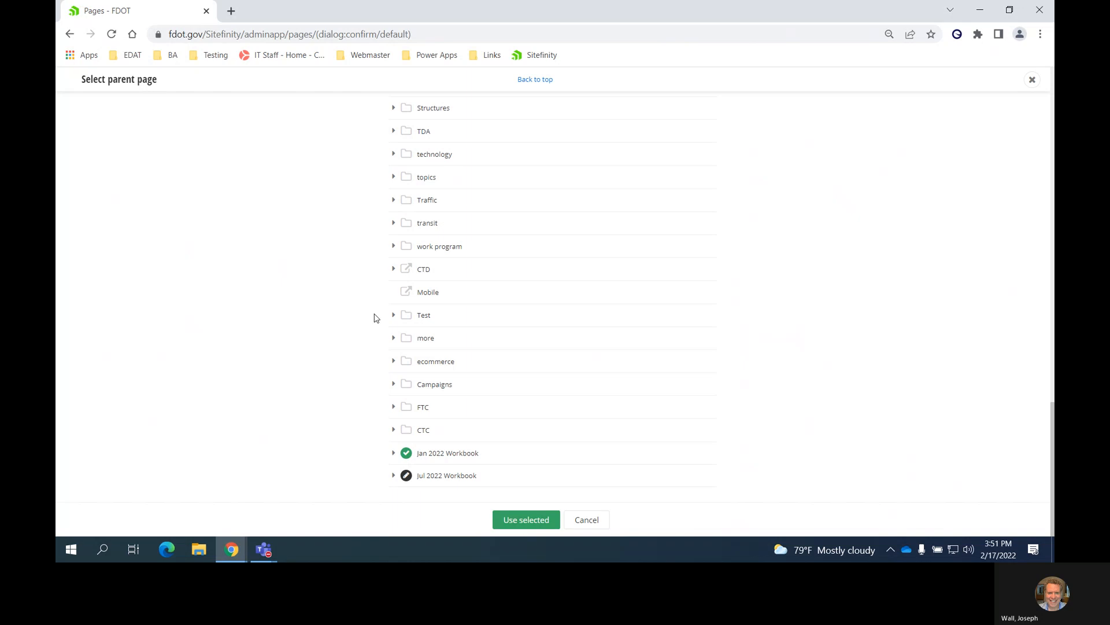
left_click(440, 320)
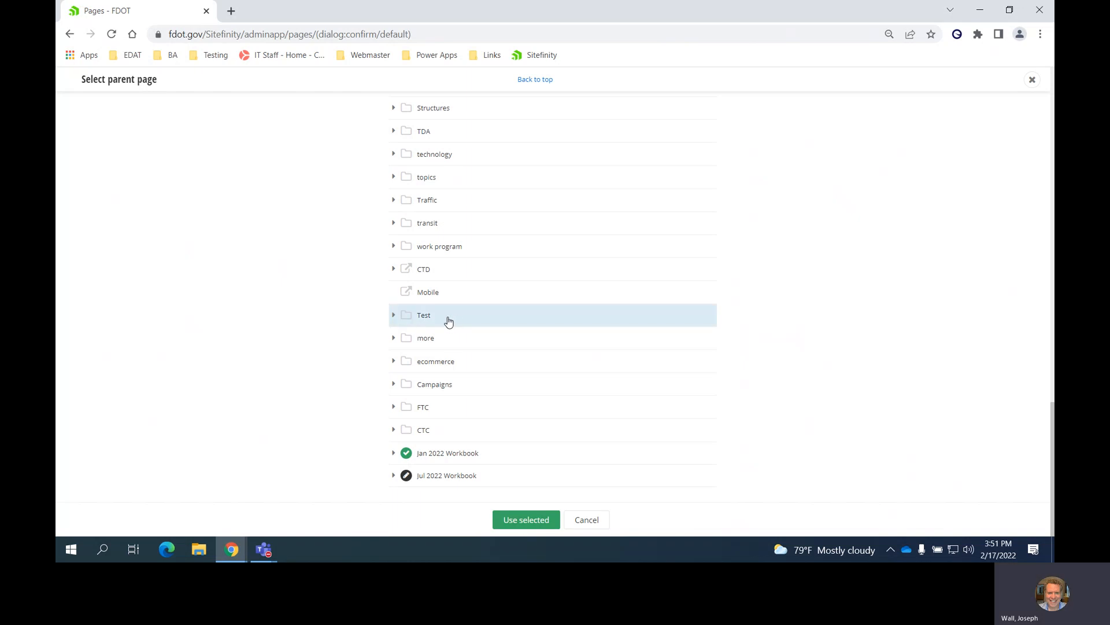
left_click(532, 519)
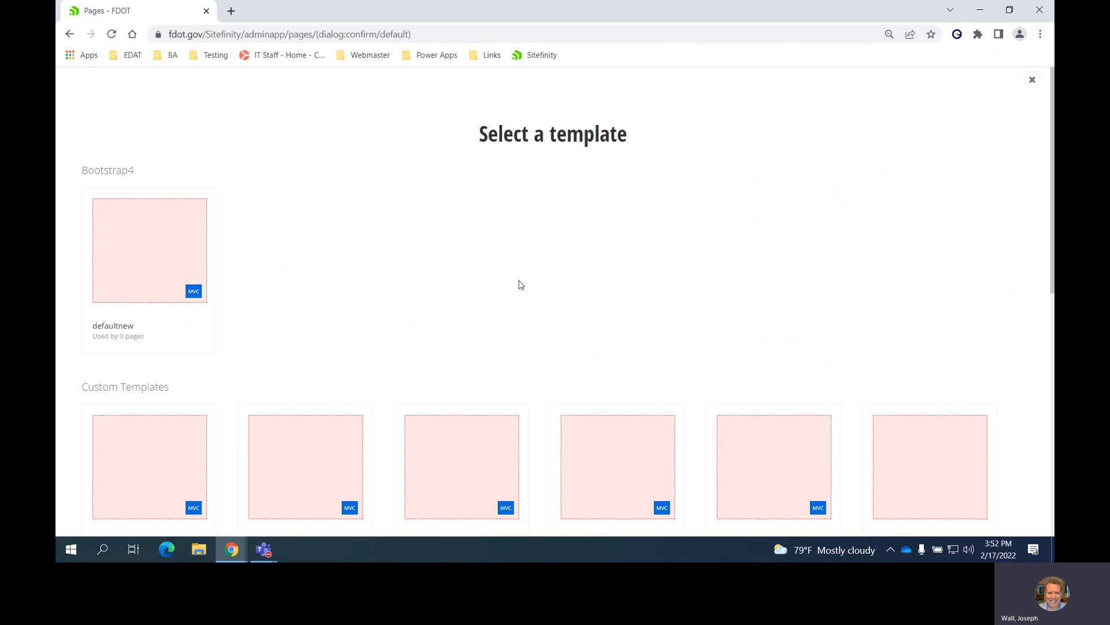
Step: Review the available custom templates and apply Defaultnew_supporting to the new page
scroll(515, 288, "down", 1)
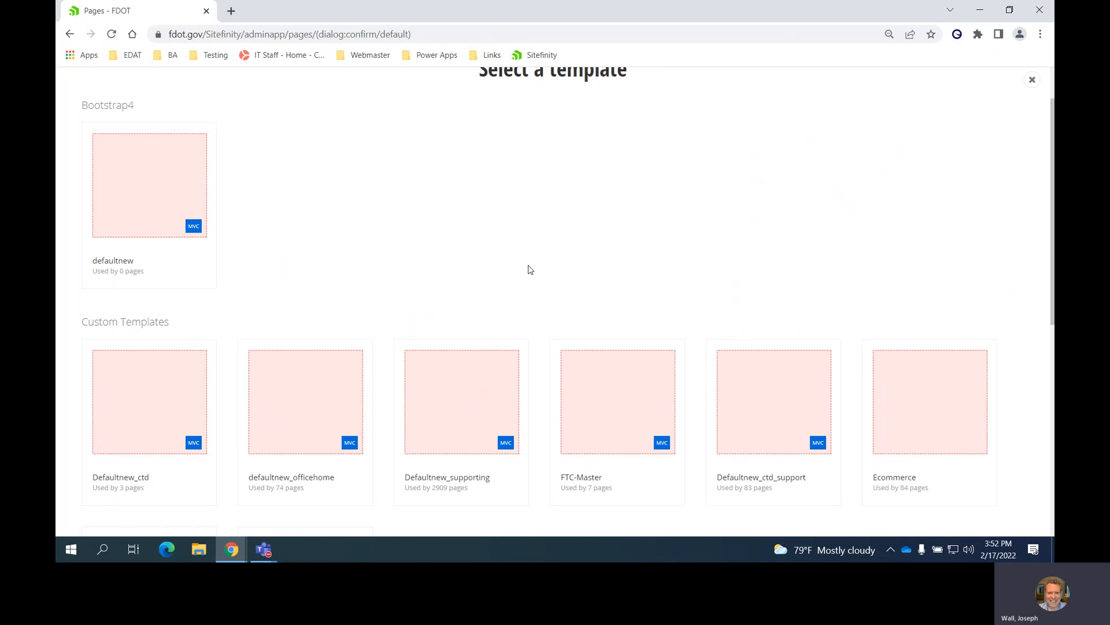
scroll(529, 269, "down", 4)
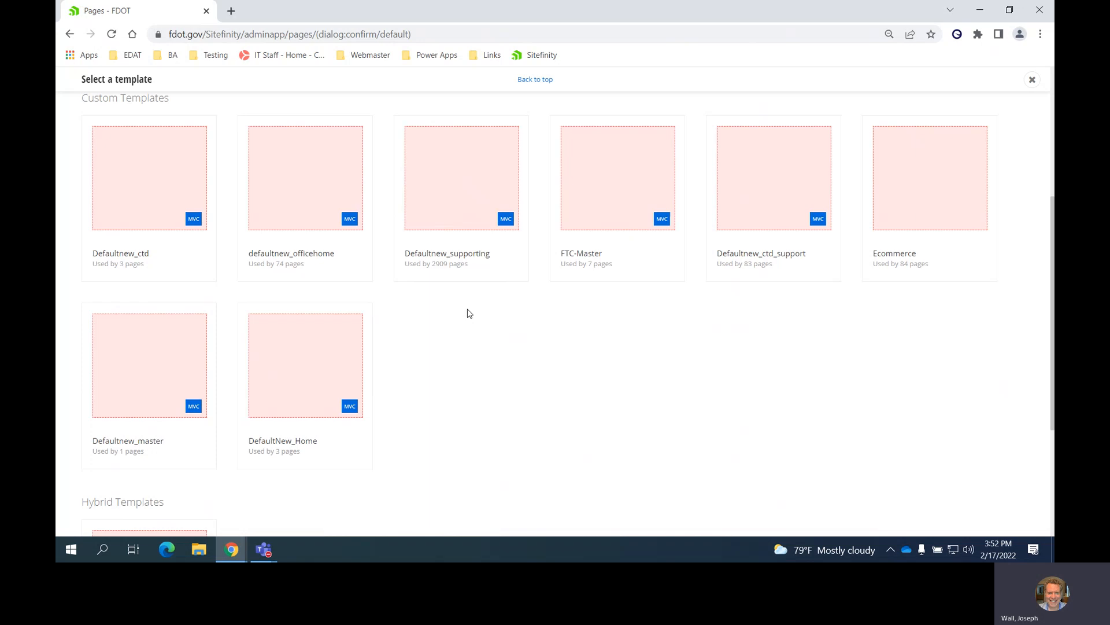
mouse_move(303, 460)
mouse_move(476, 255)
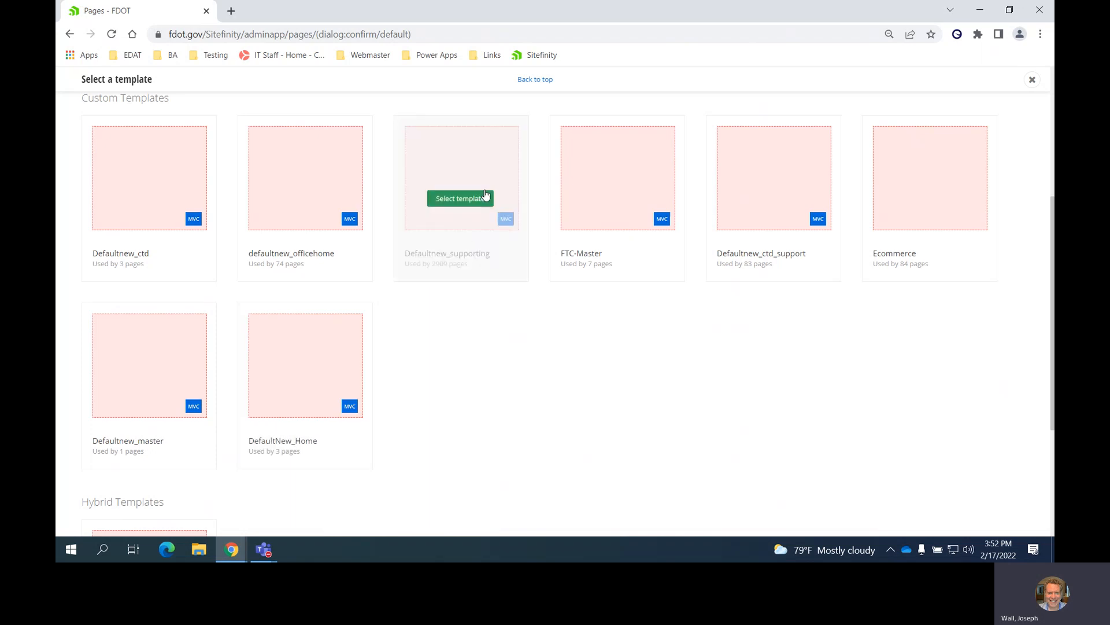
left_click(459, 199)
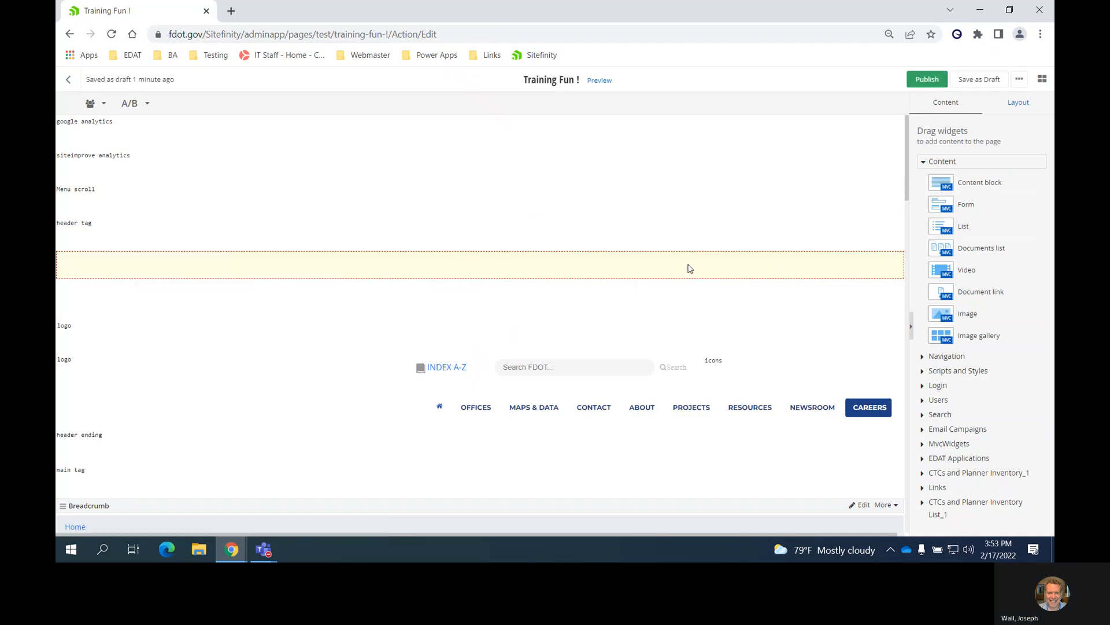
Step: Examine the page editor's template areas, from the analytics and header sections through the breadcrumb and content blocks
scroll(679, 278, "down", 5)
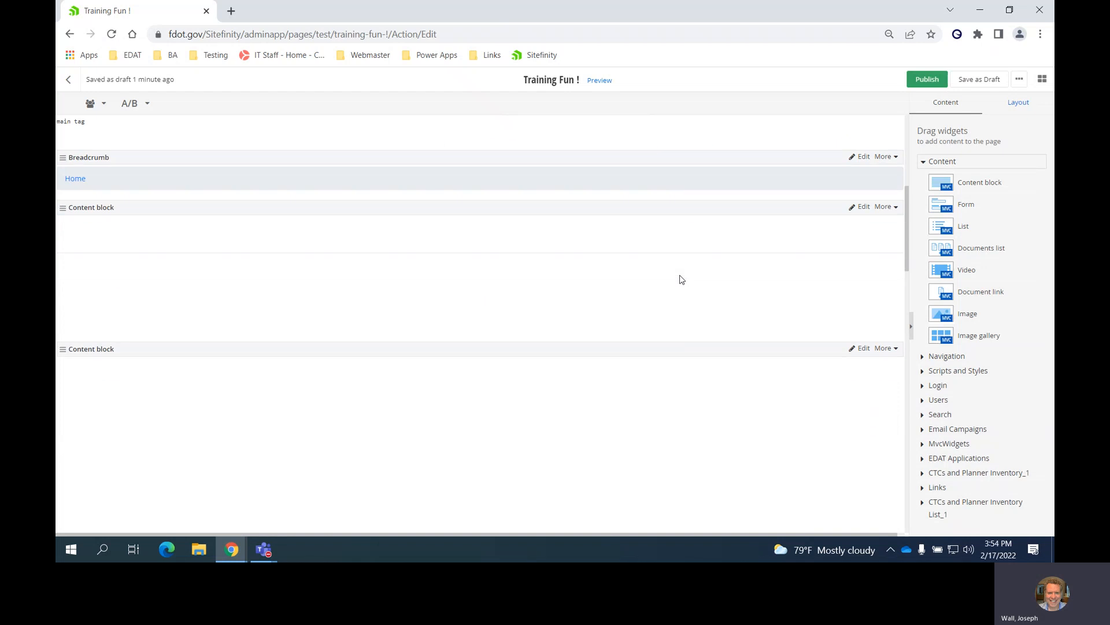
scroll(680, 279, "up", 4)
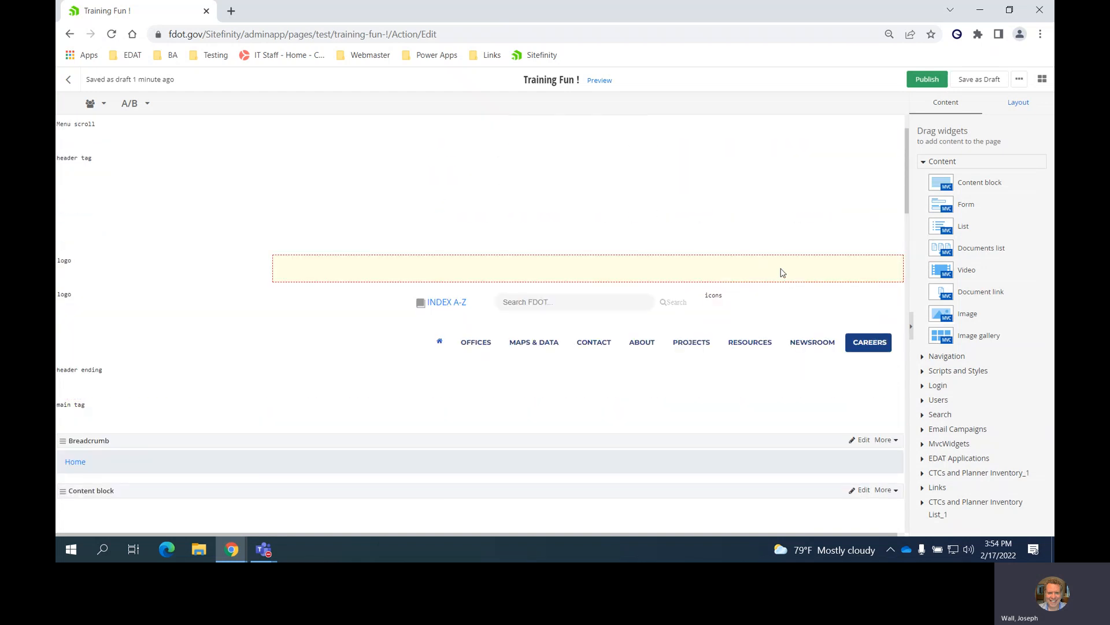
scroll(781, 272, "down", 1)
scroll(782, 273, "down", 3)
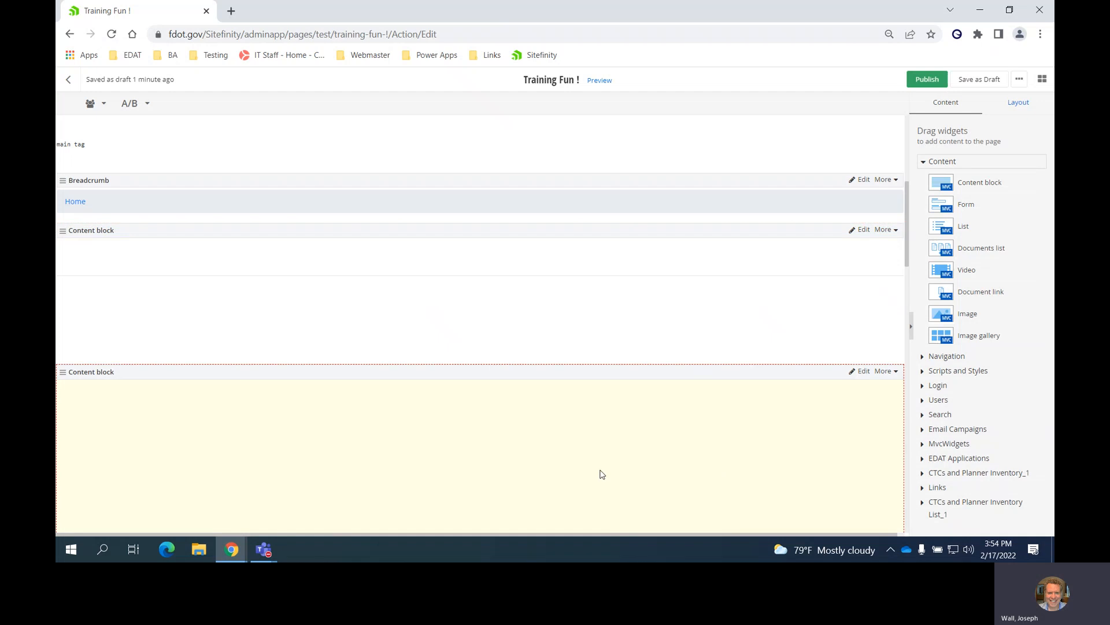
scroll(733, 319, "up", 4)
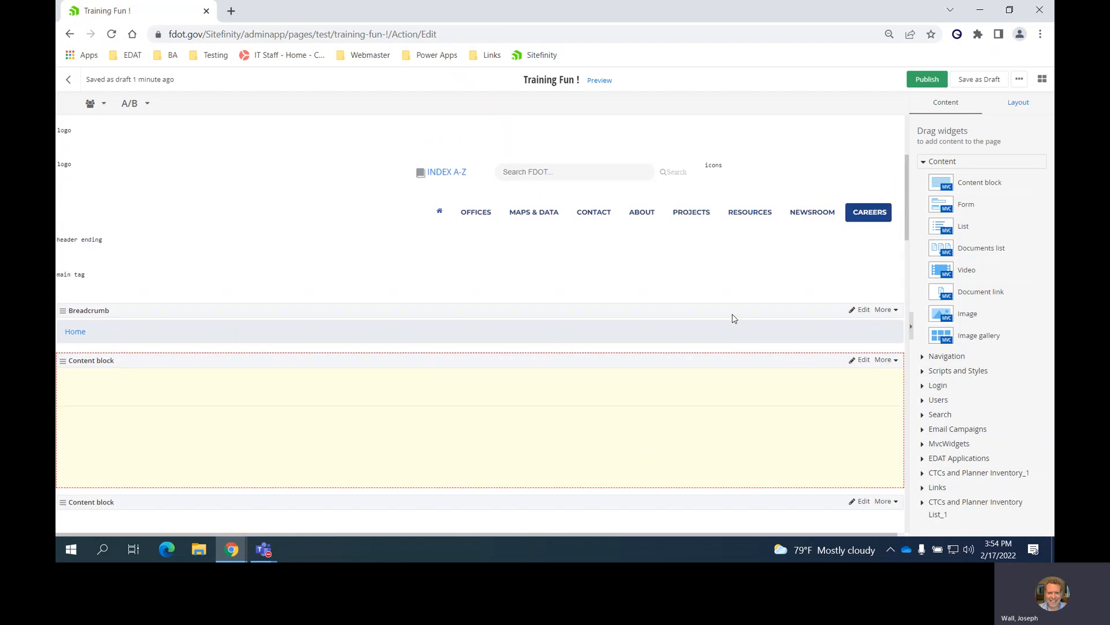
scroll(733, 318, "up", 1)
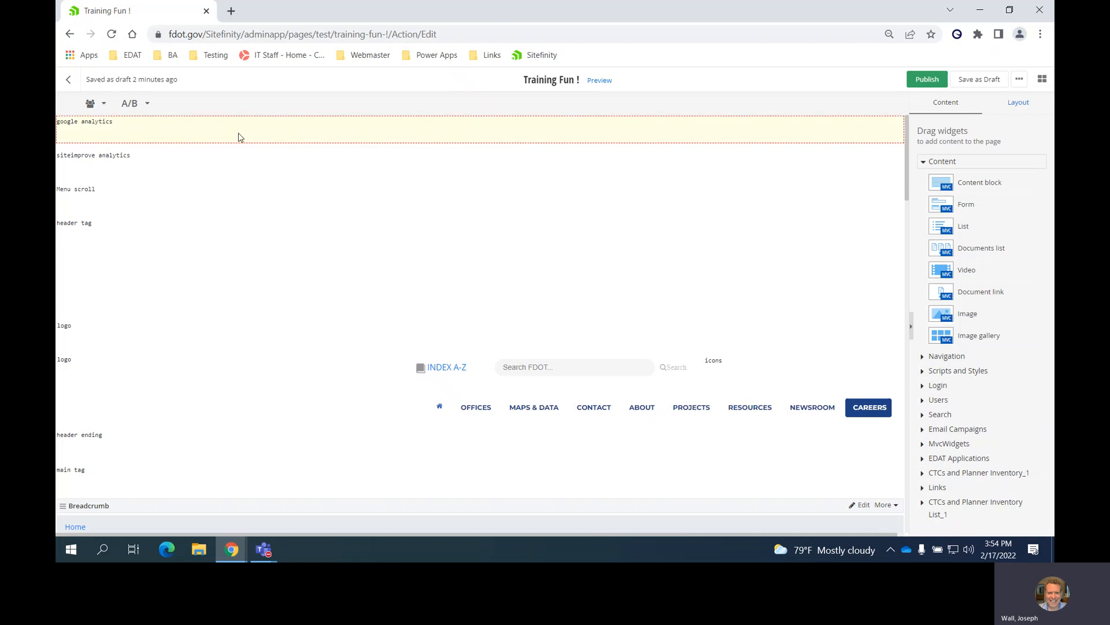
scroll(243, 142, "down", 3)
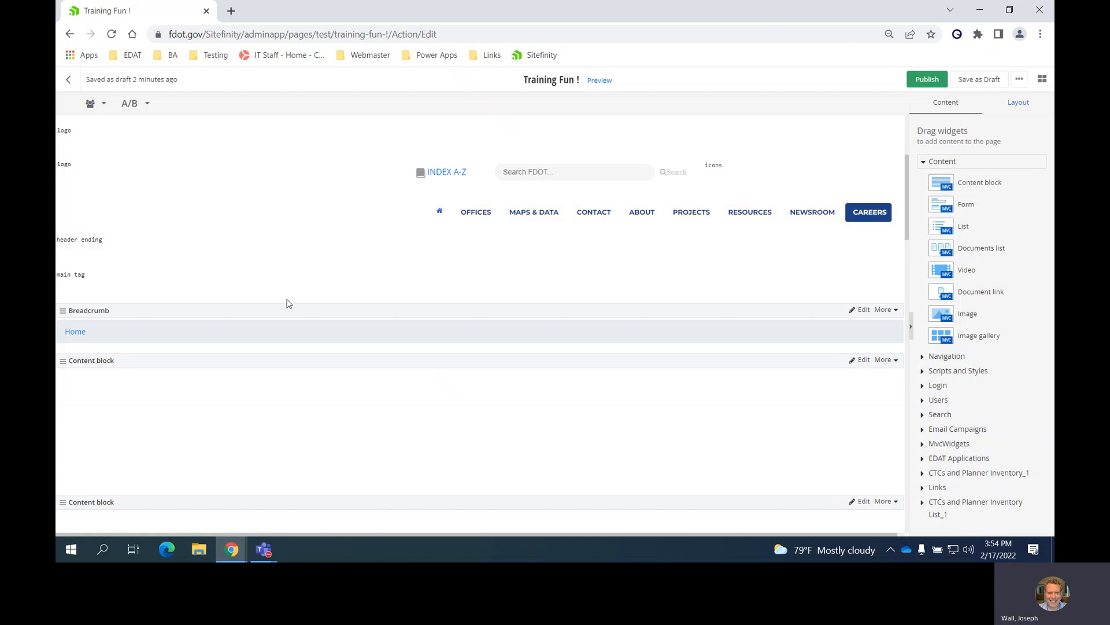
scroll(279, 300, "down", 1)
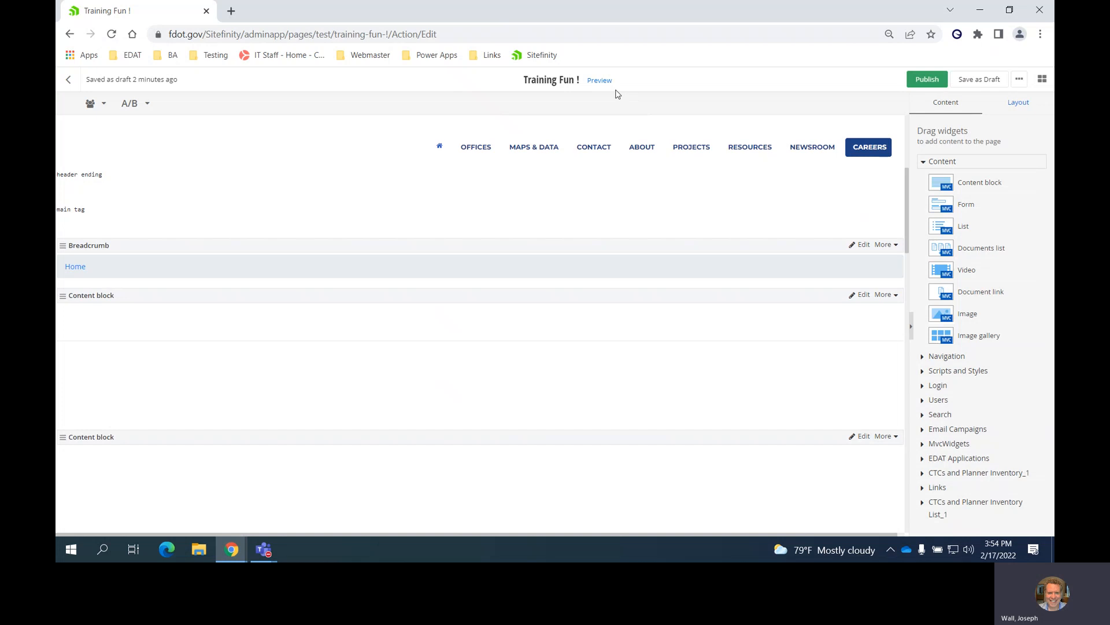
scroll(399, 370, "down", 3)
scroll(402, 372, "down", 8)
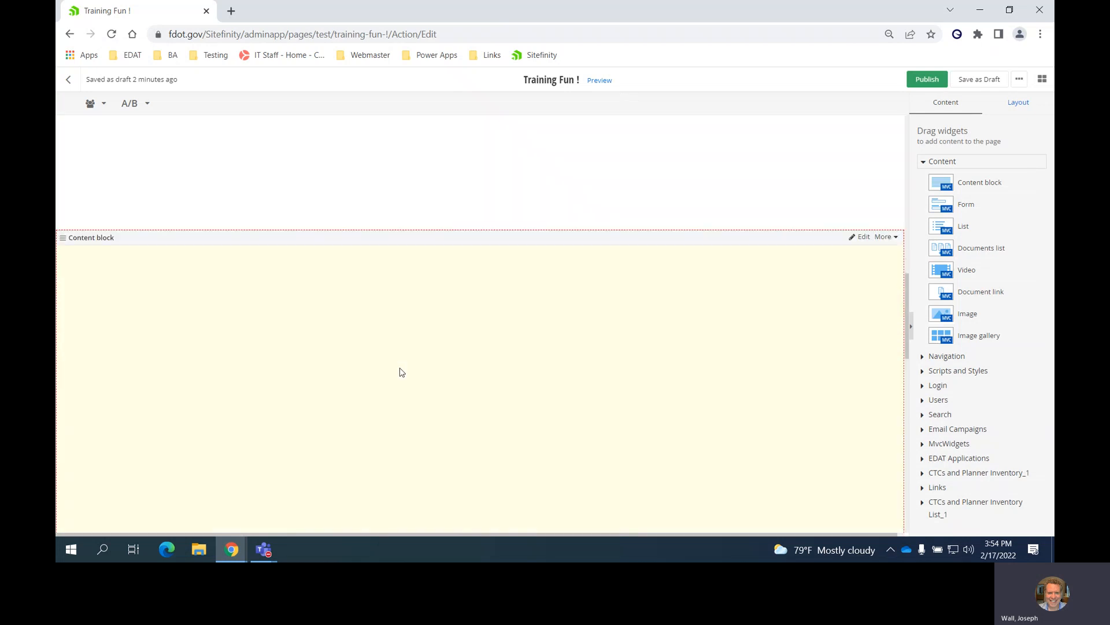
scroll(401, 374, "up", 4)
scroll(399, 373, "up", 5)
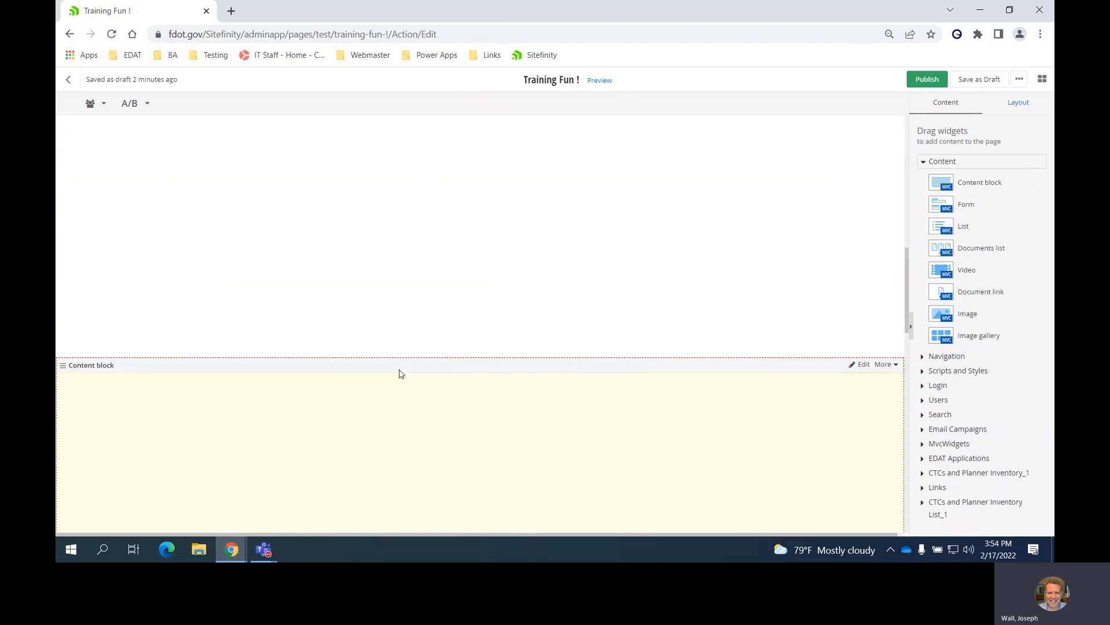
scroll(399, 370, "up", 2)
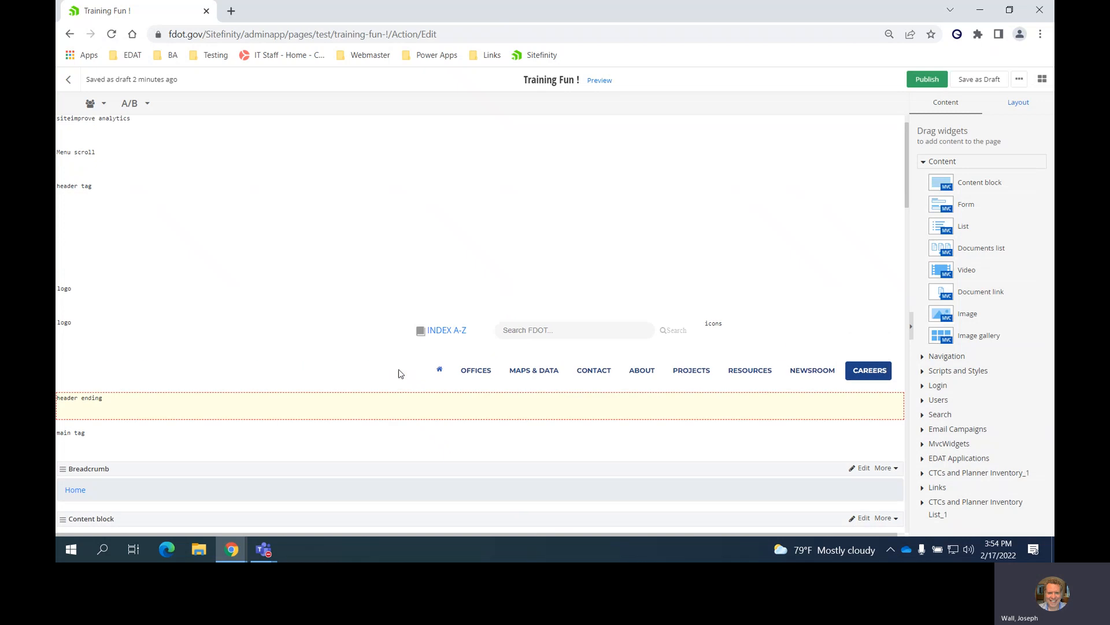
scroll(398, 372, "down", 5)
scroll(402, 374, "up", 5)
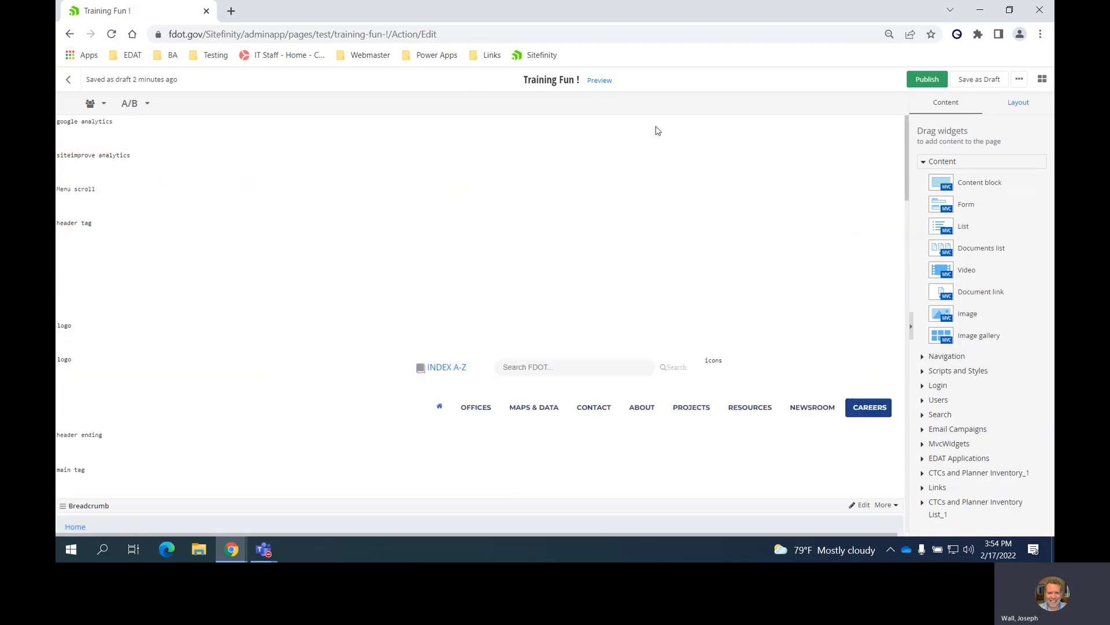
Step: Preview the Training Fun ! page and examine its sample headings, column layouts, lists, tables, image and footer
left_click(600, 81)
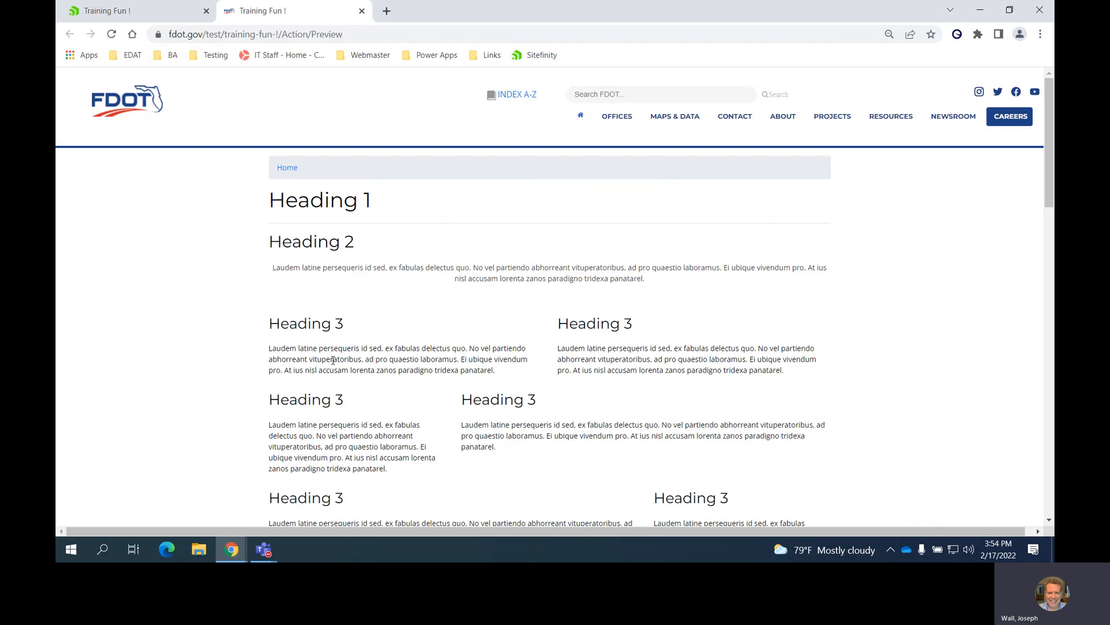
scroll(437, 233, "down", 5)
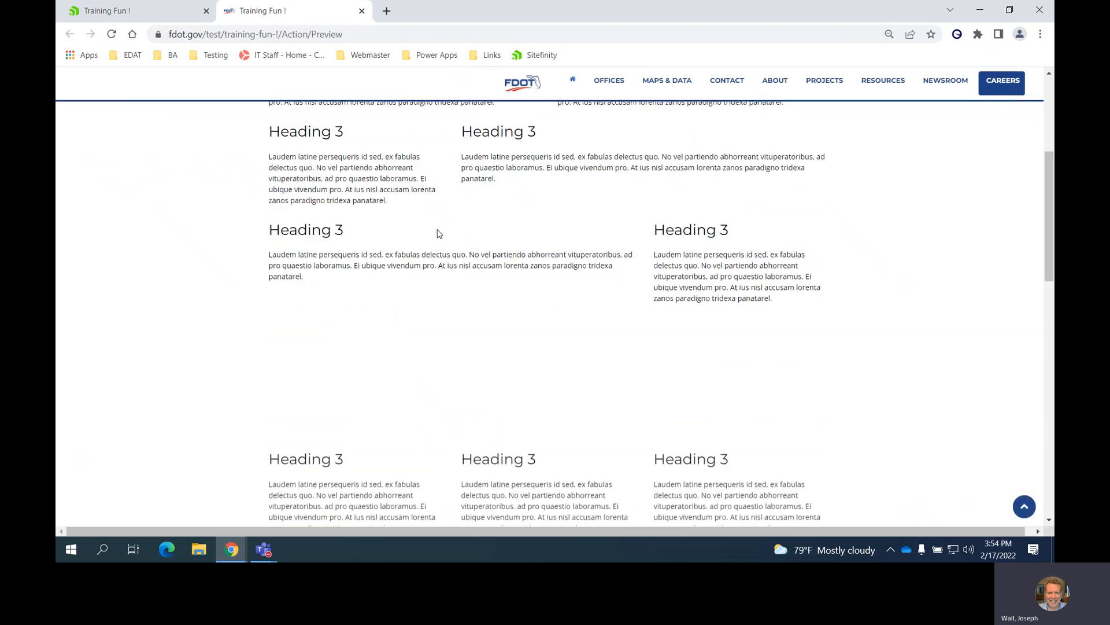
scroll(437, 234, "down", 12)
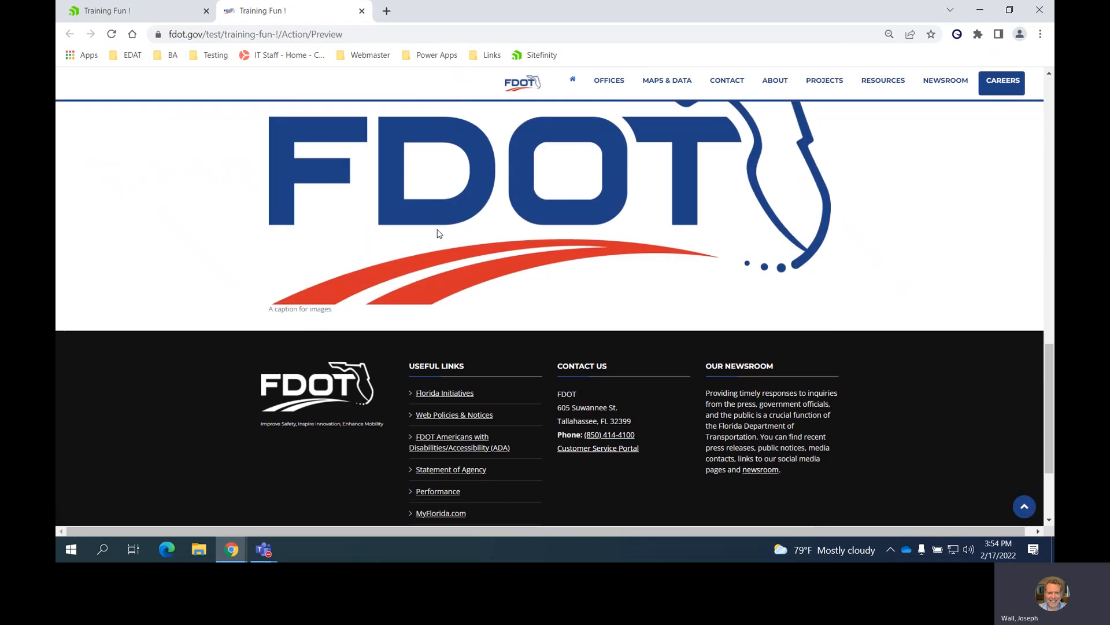
scroll(437, 234, "up", 5)
scroll(440, 234, "up", 10)
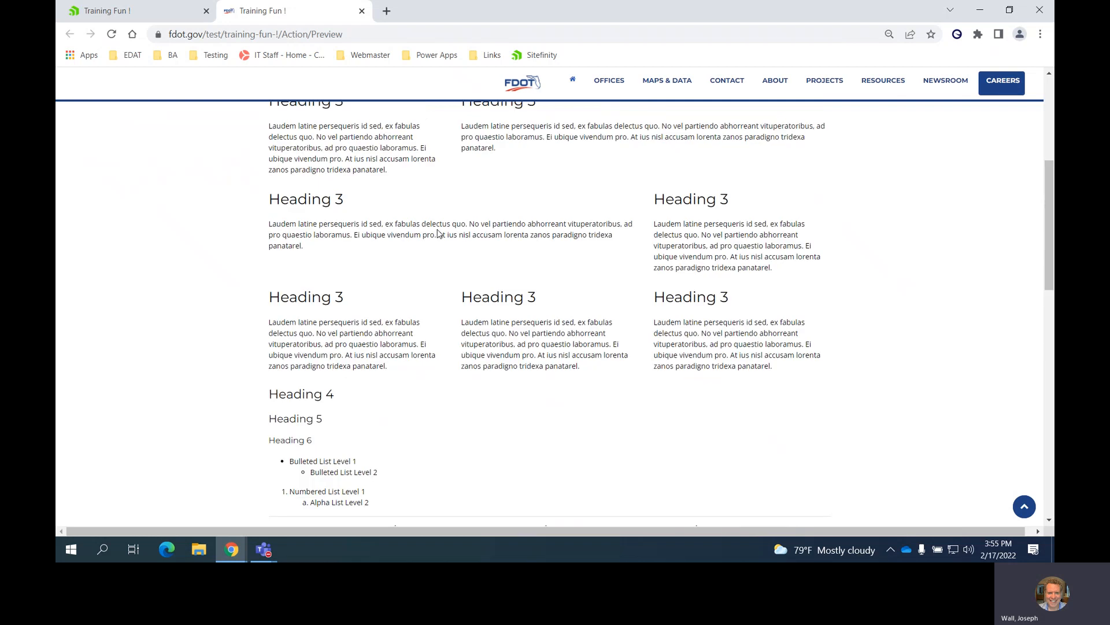
scroll(437, 230, "up", 1)
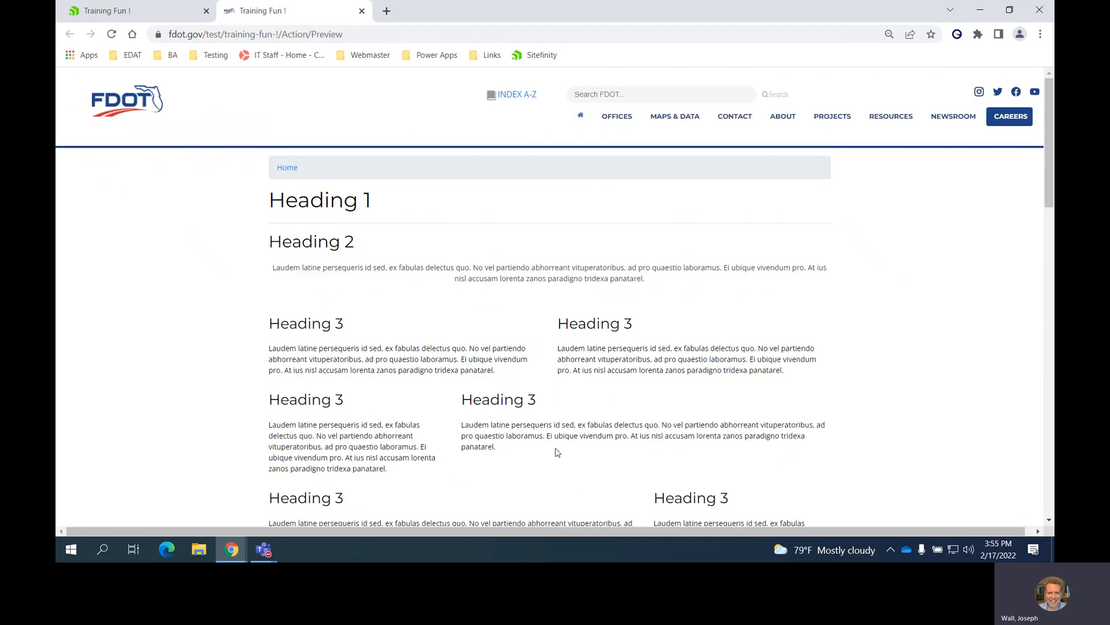
scroll(554, 447, "down", 1)
scroll(553, 446, "down", 3)
scroll(439, 404, "up", 4)
scroll(351, 322, "down", 5)
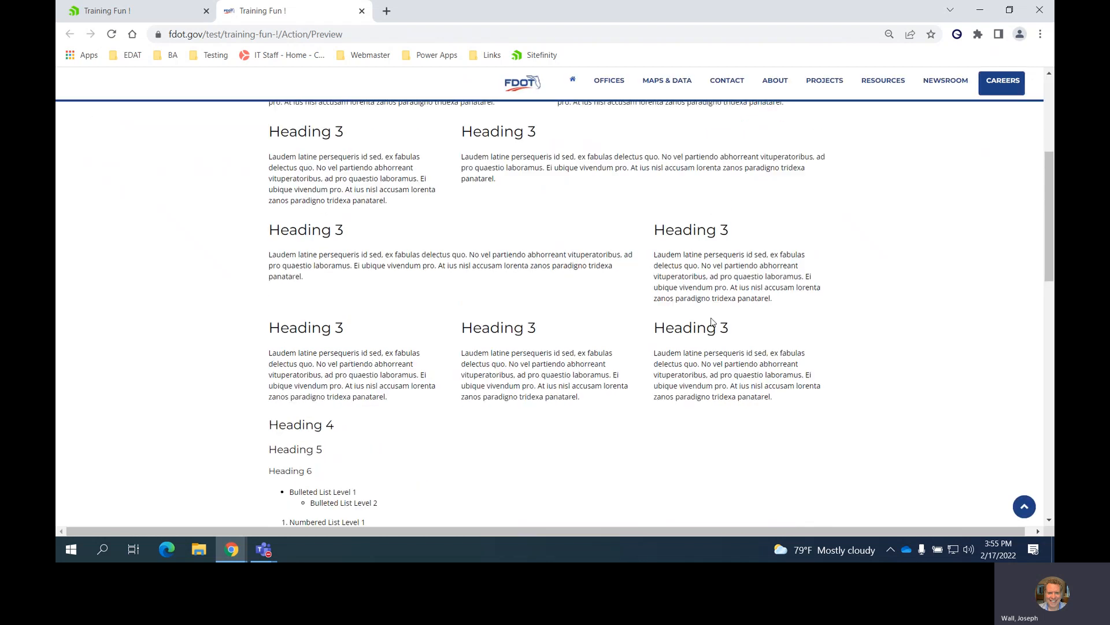
scroll(572, 412, "down", 2)
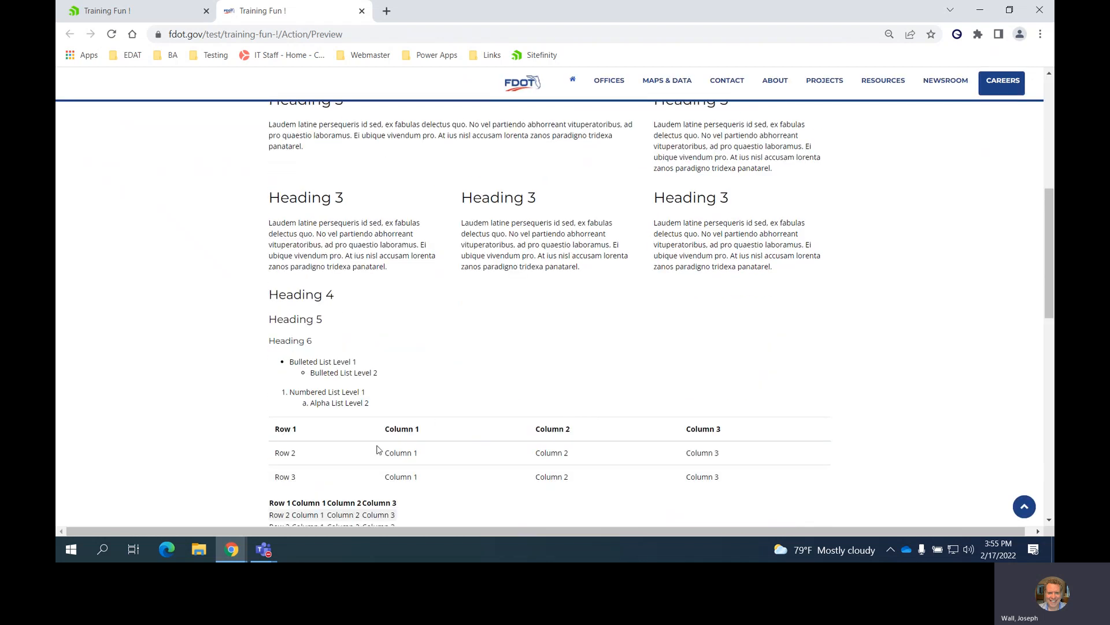
scroll(353, 438, "down", 3)
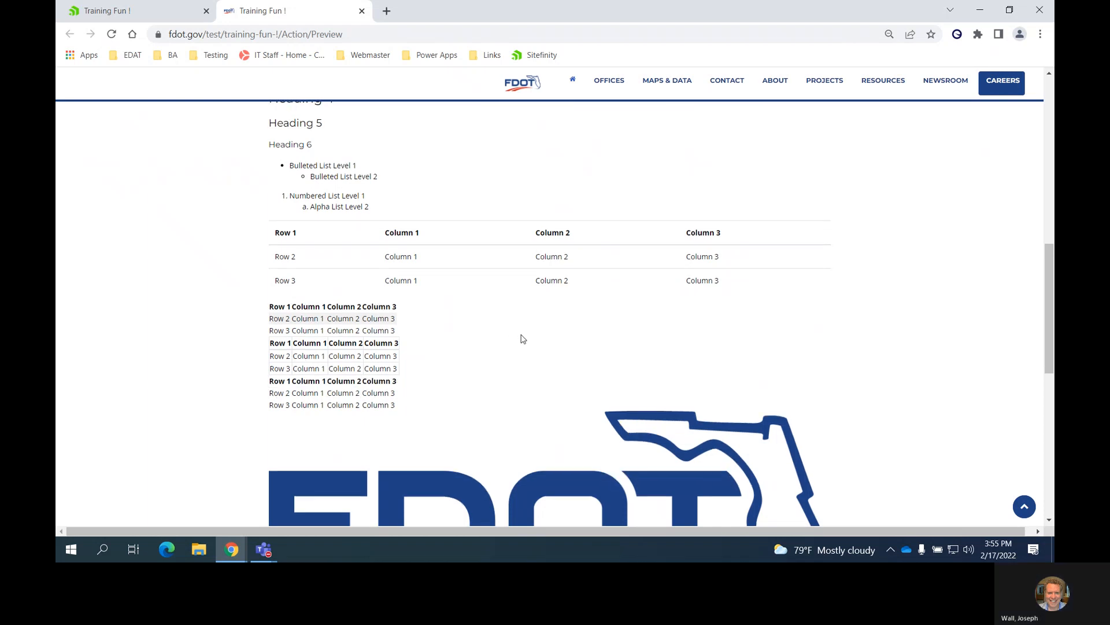
Step: Review the rest of the Training Fun ! preview and close it to return to the page editor
scroll(522, 339, "down", 4)
scroll(523, 338, "up", 15)
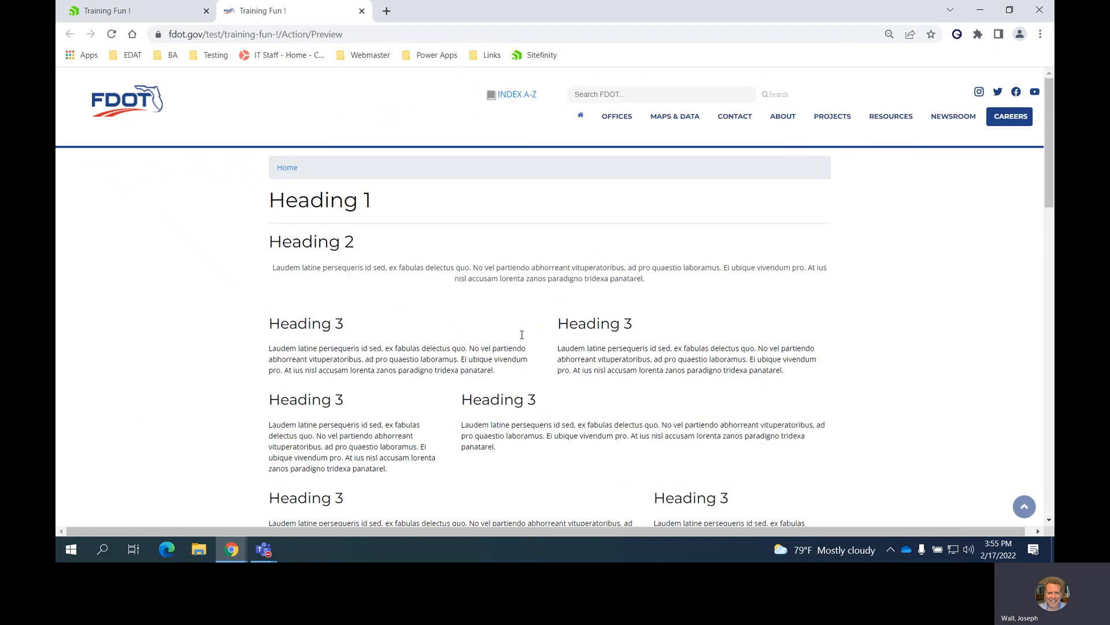
left_click(362, 11)
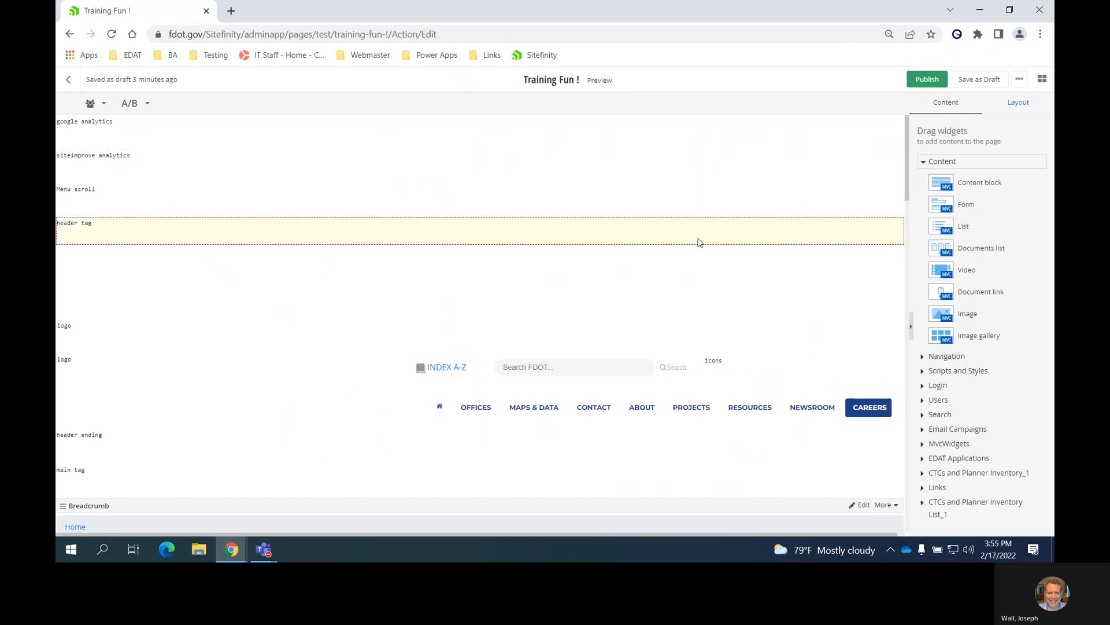
Step: Open the content block below the breadcrumb for editing and delete its sample Heading 2 and paragraph
scroll(699, 248, "down", 5)
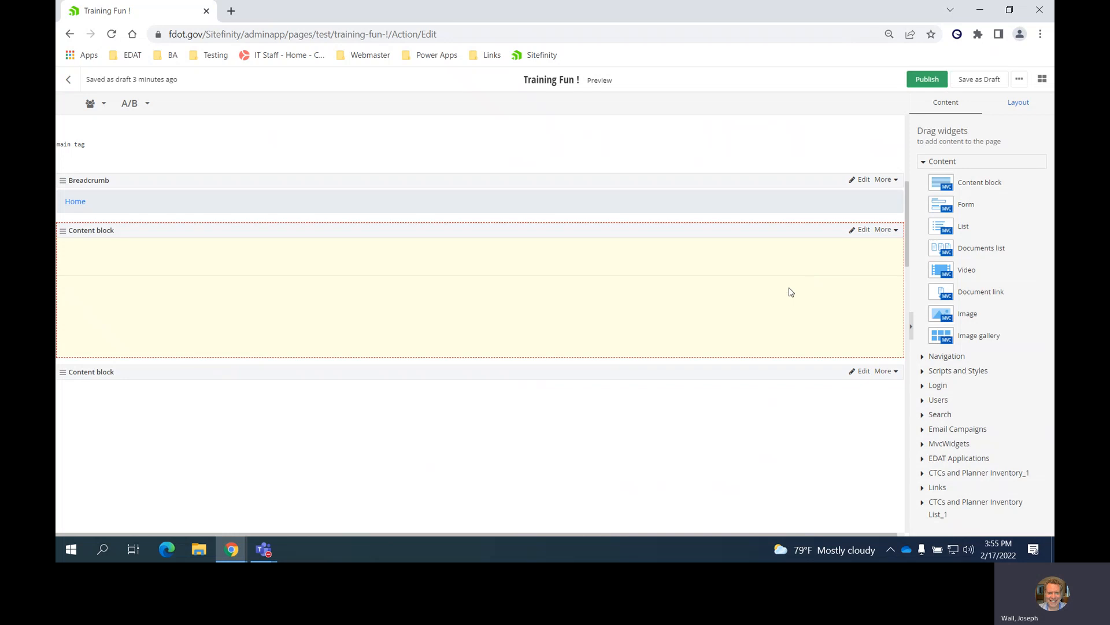
left_click(864, 230)
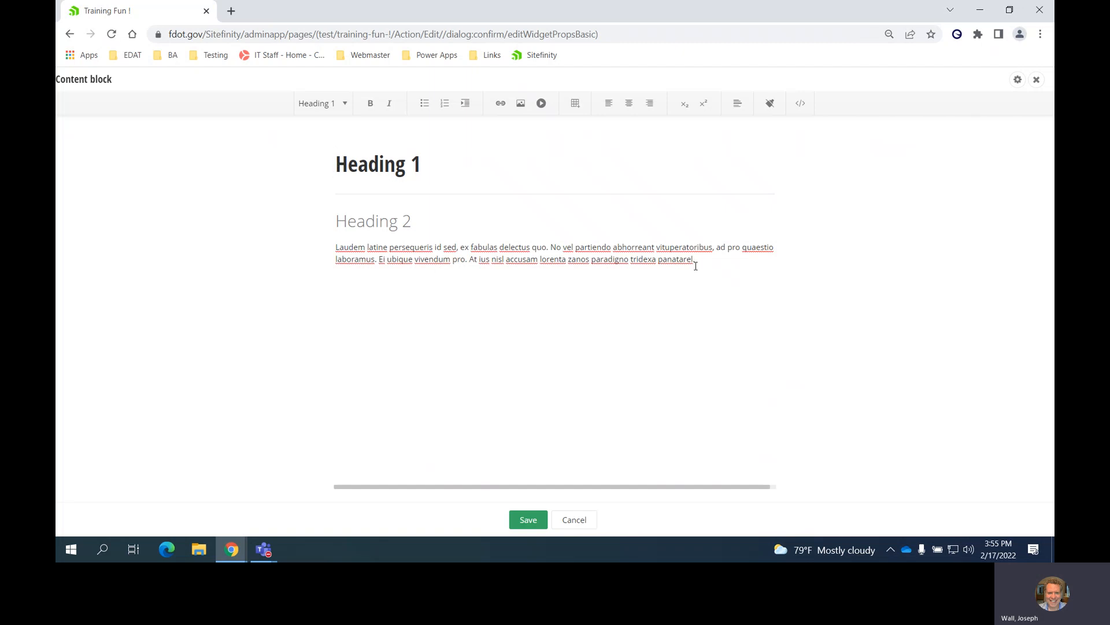
left_click_drag(703, 261, 322, 233)
key("BackSpace")
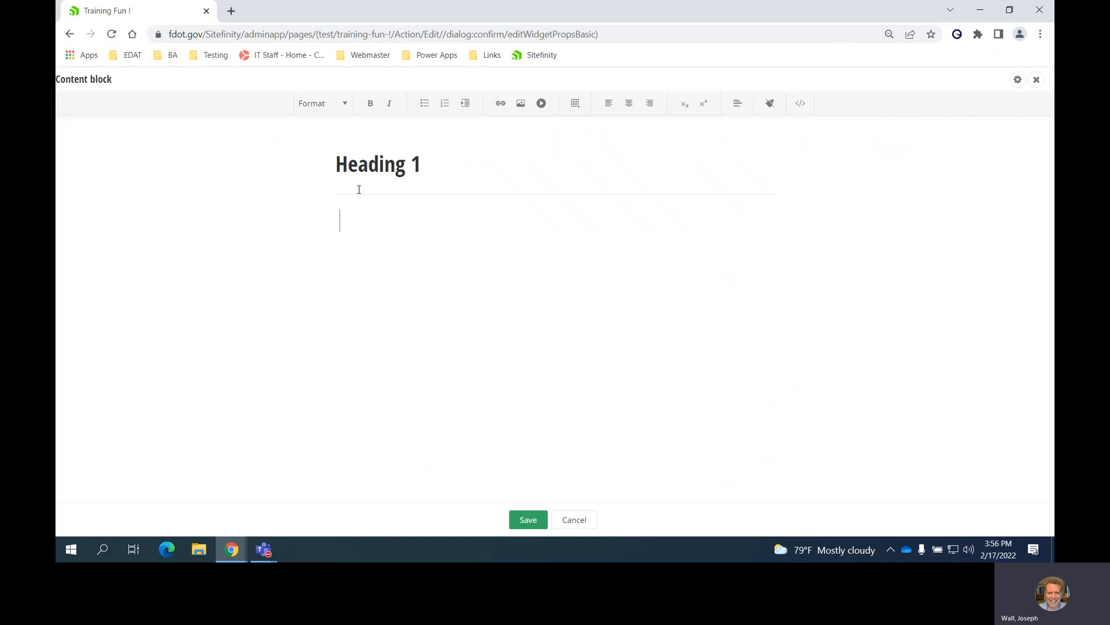
Step: Replace the Heading 1 text with "Training Fun!" and enter "Templates" as the Heading 2 below the divider
left_click_drag(424, 165, 338, 165)
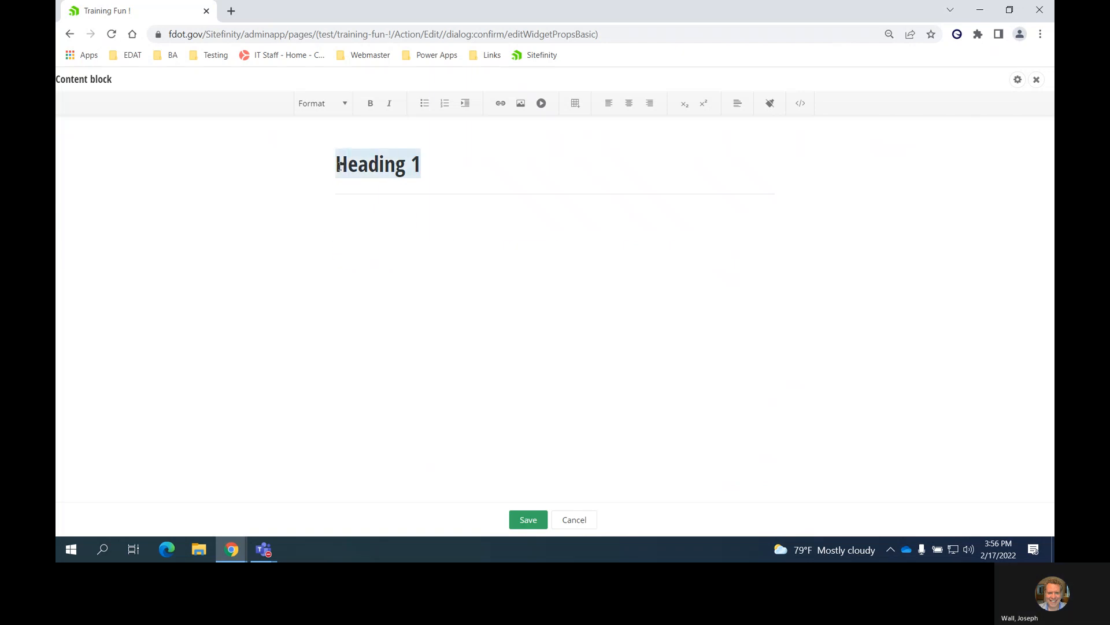
type("Trai")
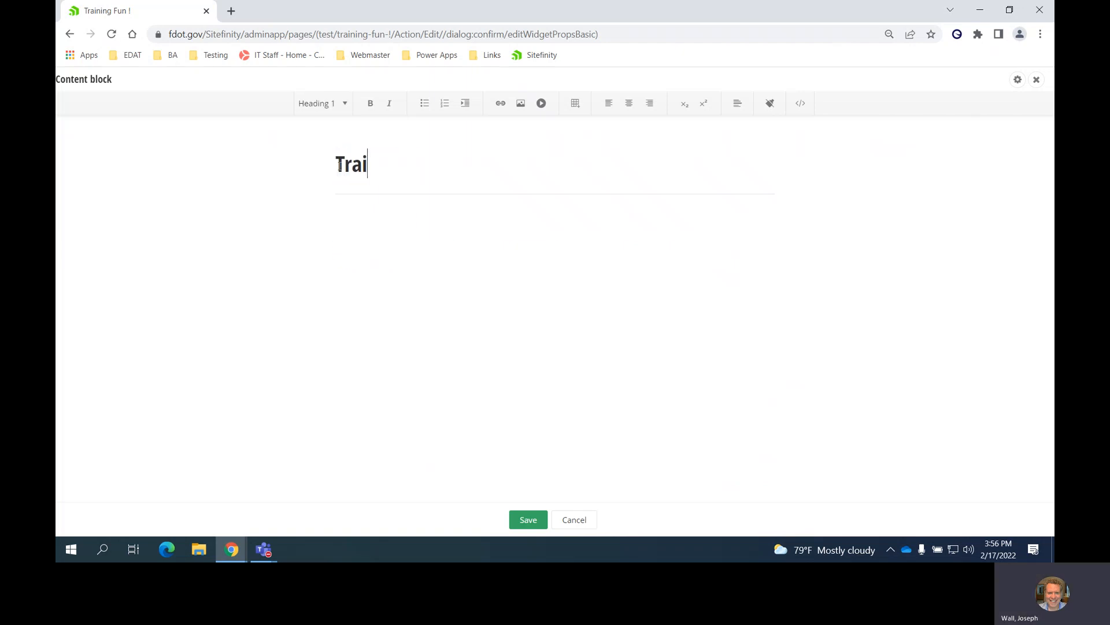
type("ning Fun!")
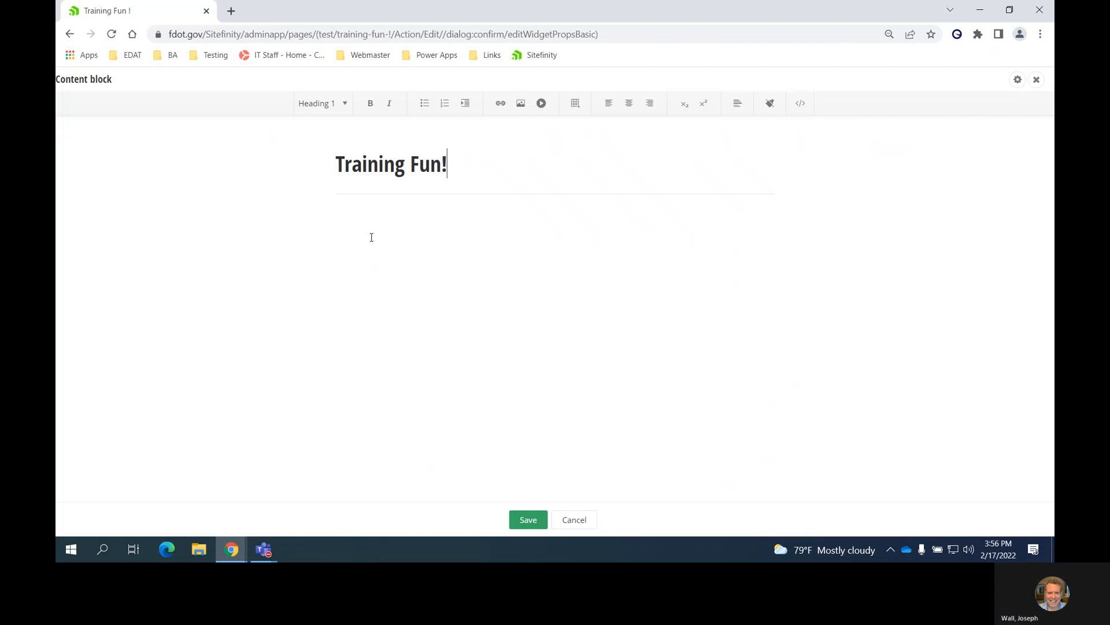
key("Return")
type("Templtates")
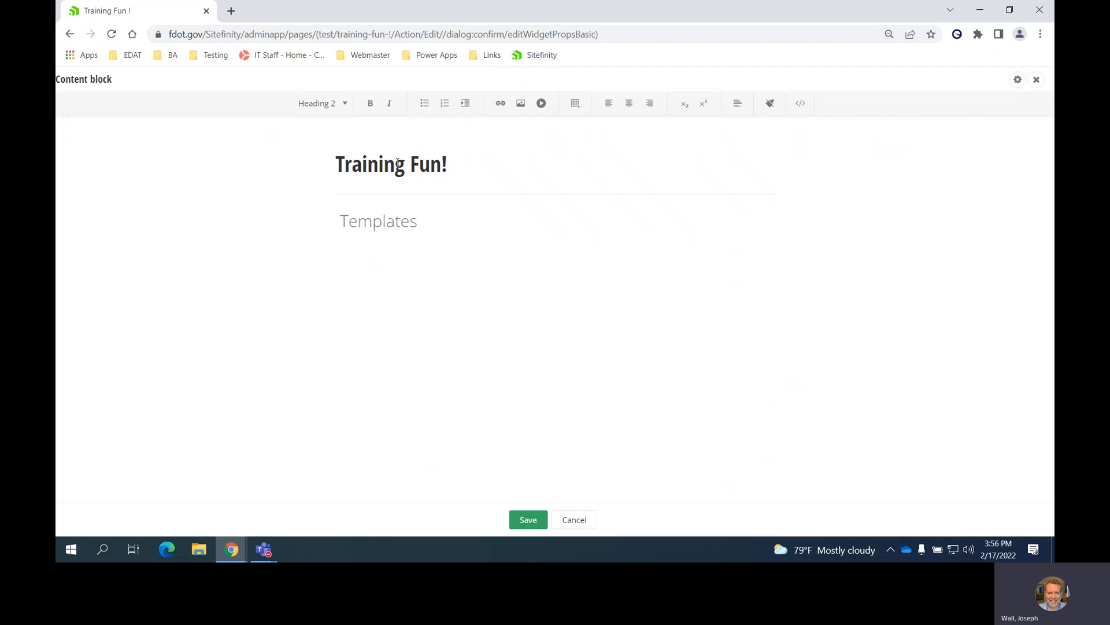
Step: Try the Heading 4 format on the Training Fun! title and set it back to Heading 1
left_click(462, 163)
left_click(345, 105)
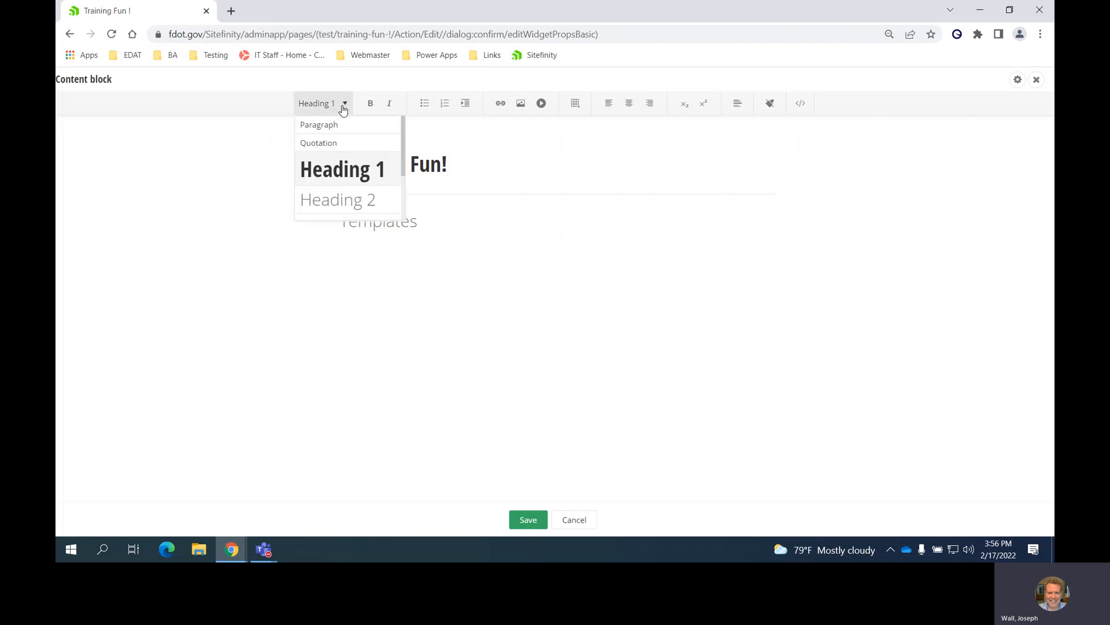
scroll(341, 176, "down", 2)
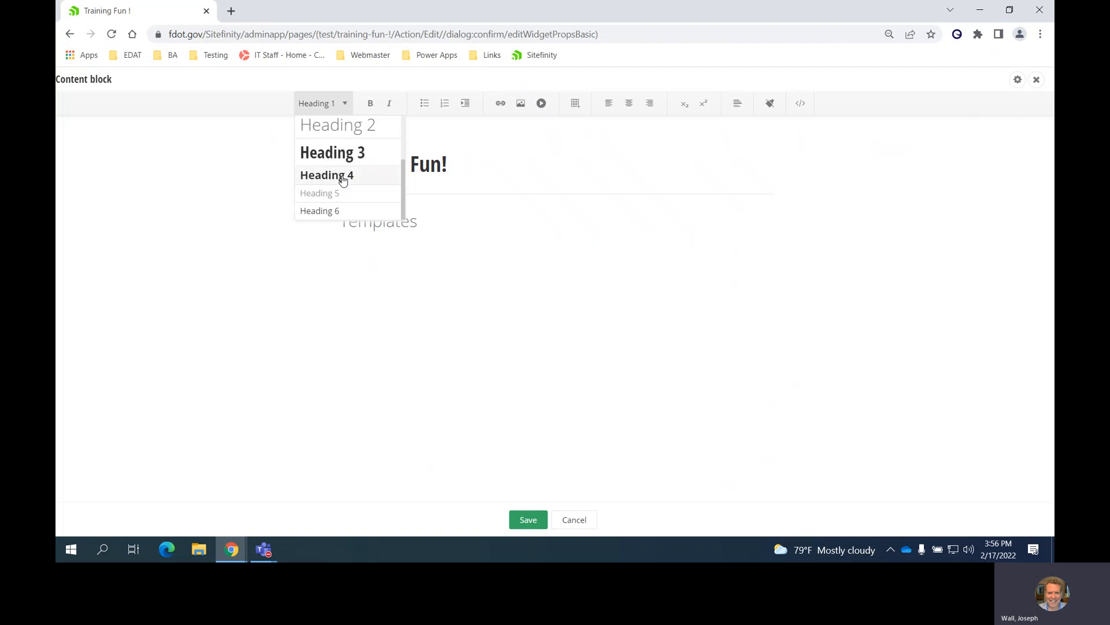
left_click(343, 176)
left_click(341, 104)
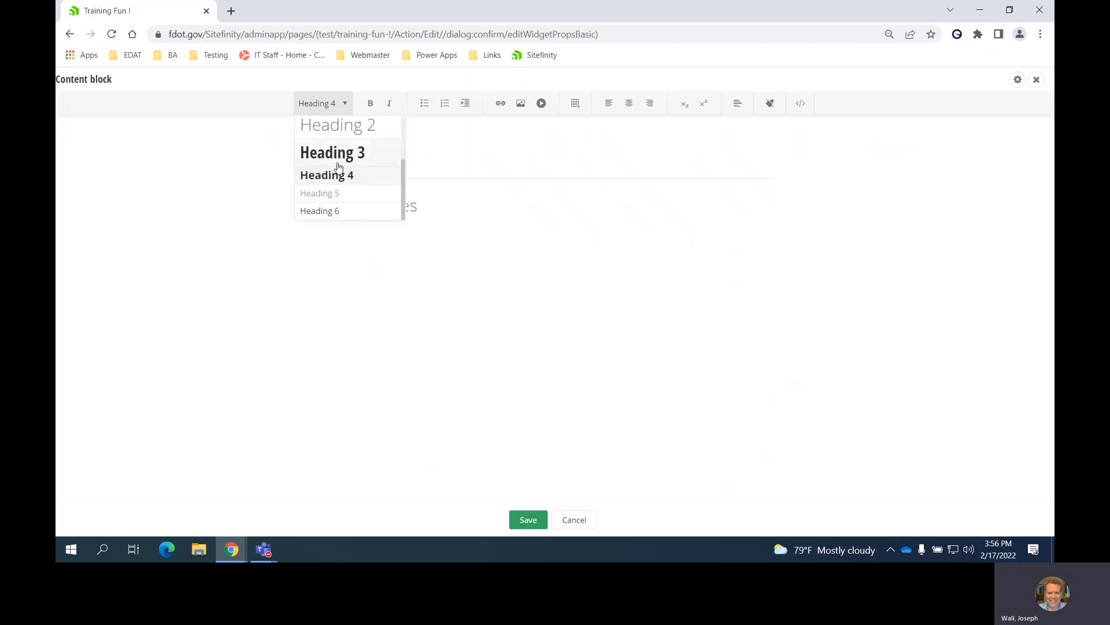
scroll(340, 169, "up", 2)
left_click(337, 172)
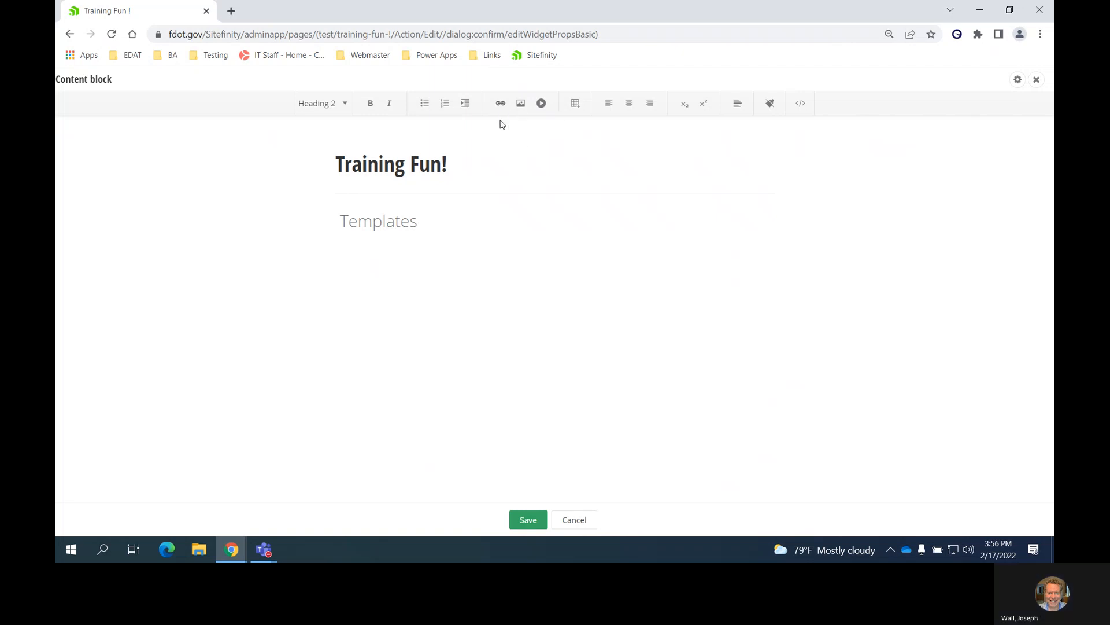
left_click_drag(418, 221, 344, 222)
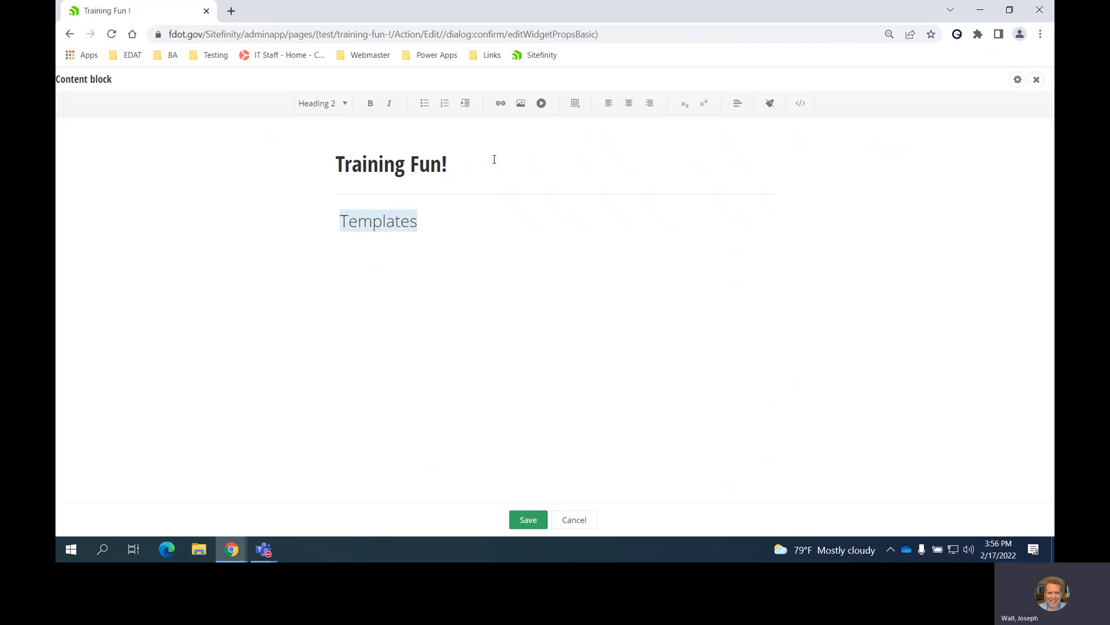
left_click(501, 104)
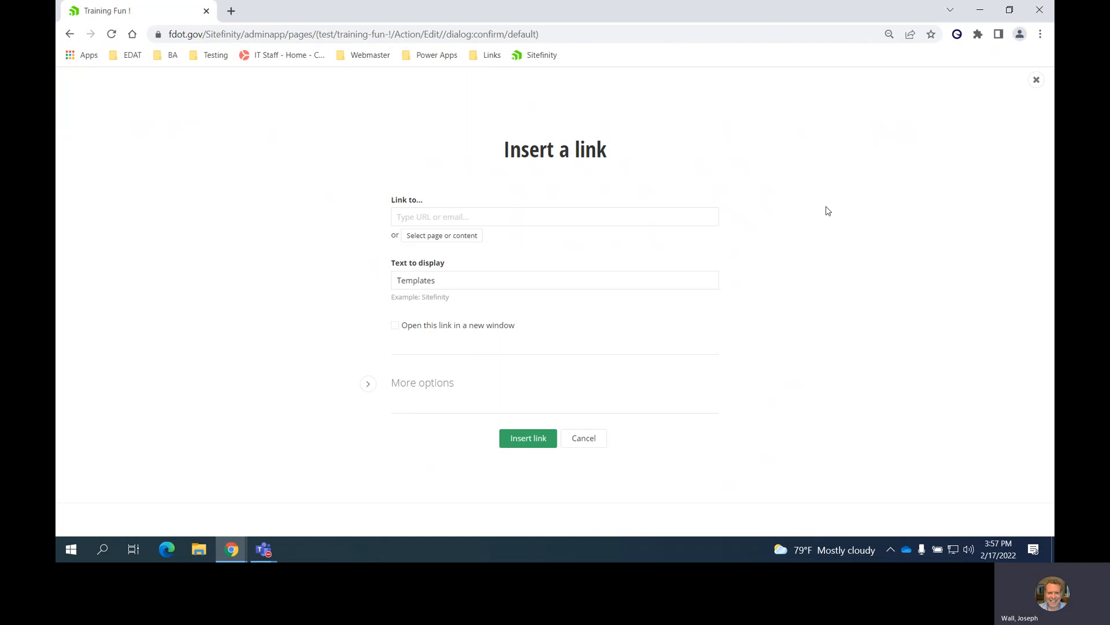
left_click(399, 216)
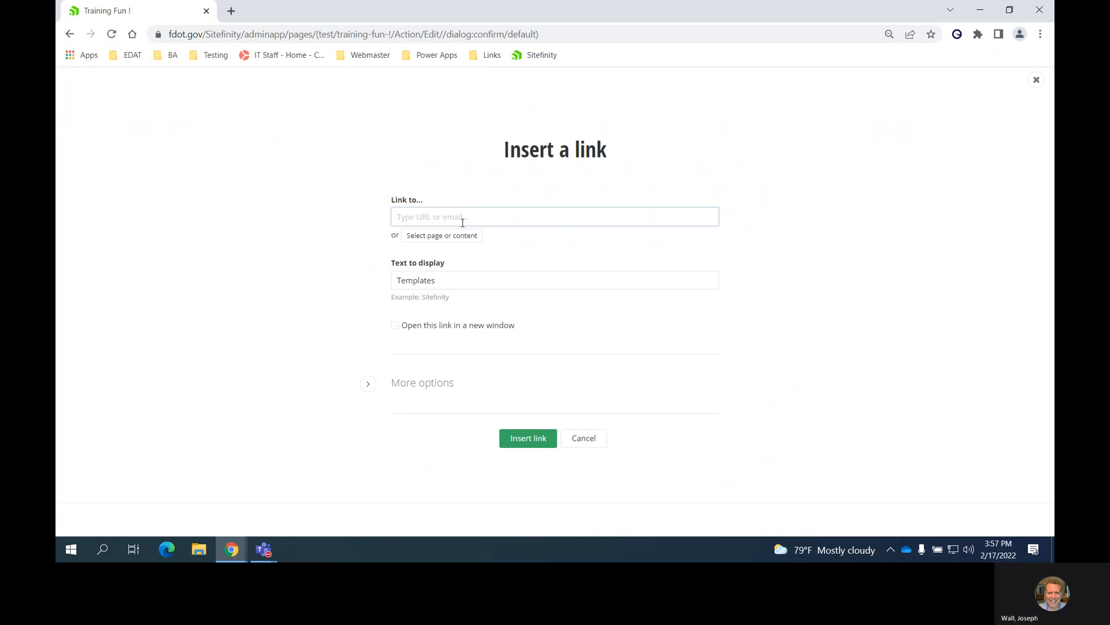
type("www.fdot.gov")
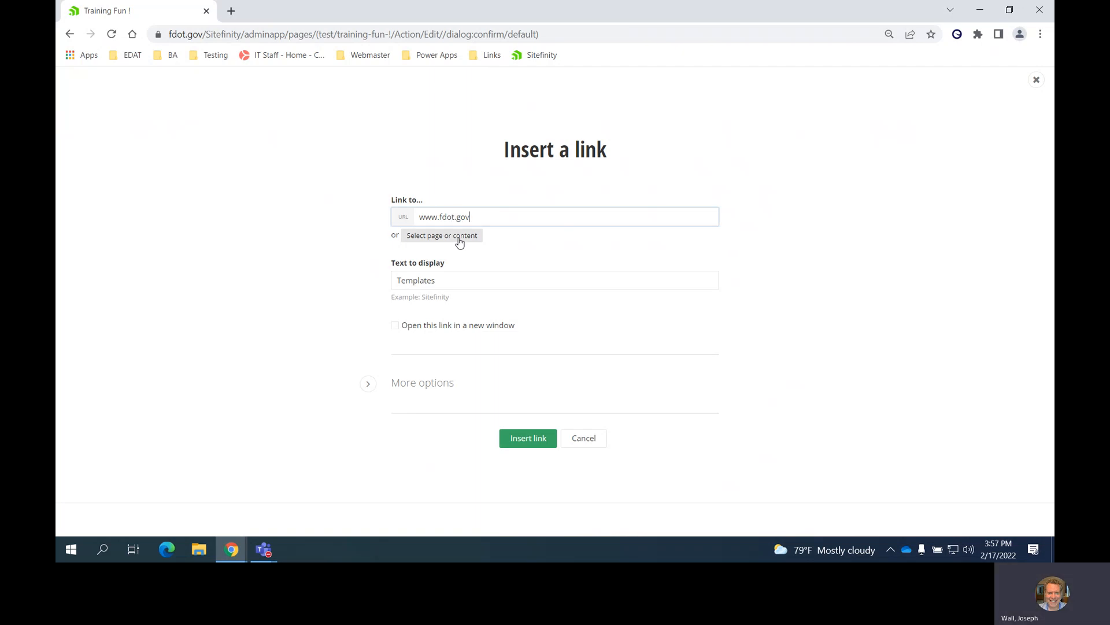
Step: Examine the existing pages and documents available as link targets, and leave the selection without choosing one
left_click(460, 242)
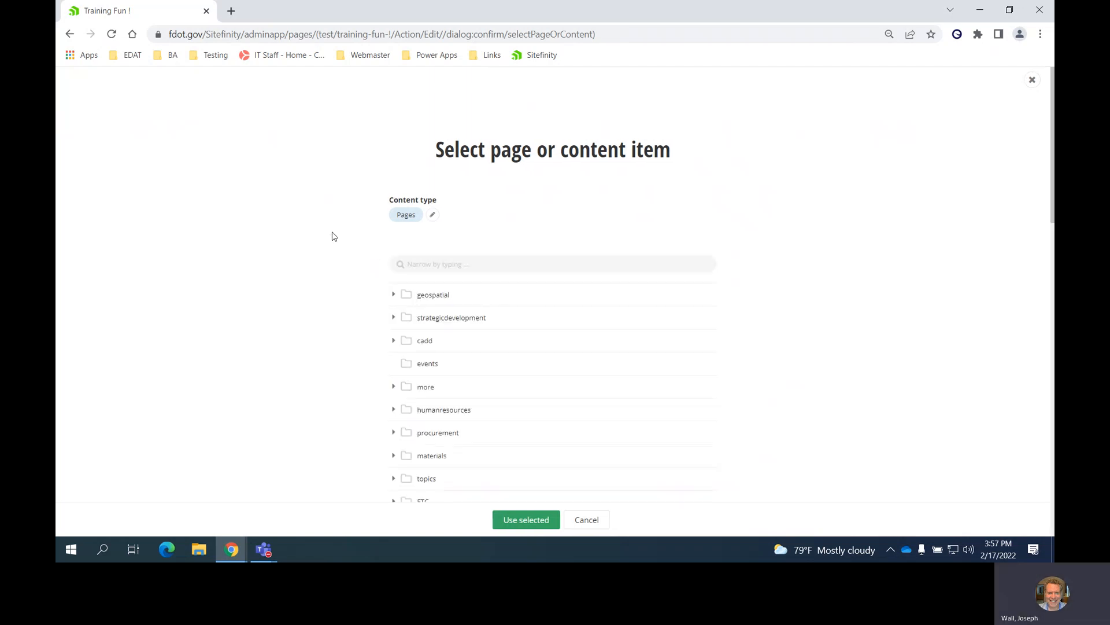
scroll(396, 347, "down", 6)
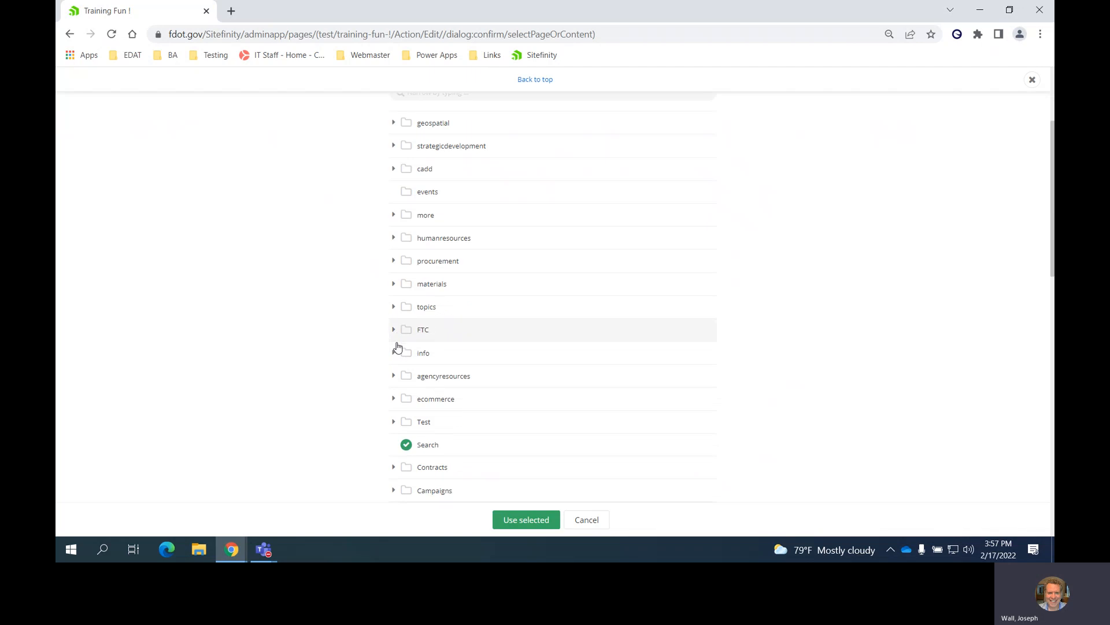
scroll(412, 339, "down", 2)
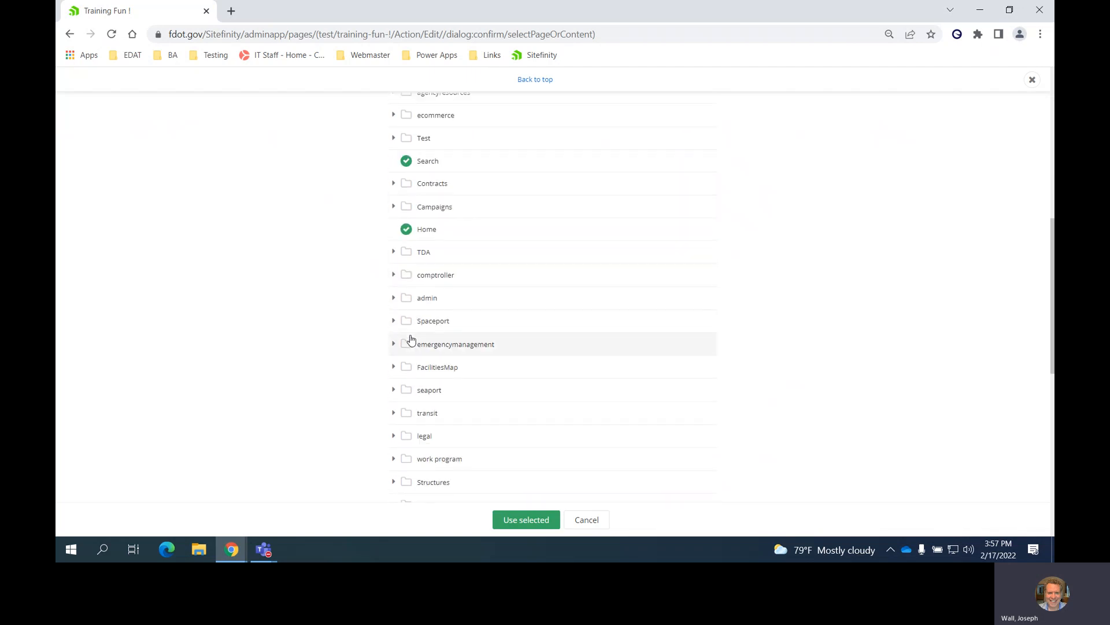
scroll(411, 339, "up", 8)
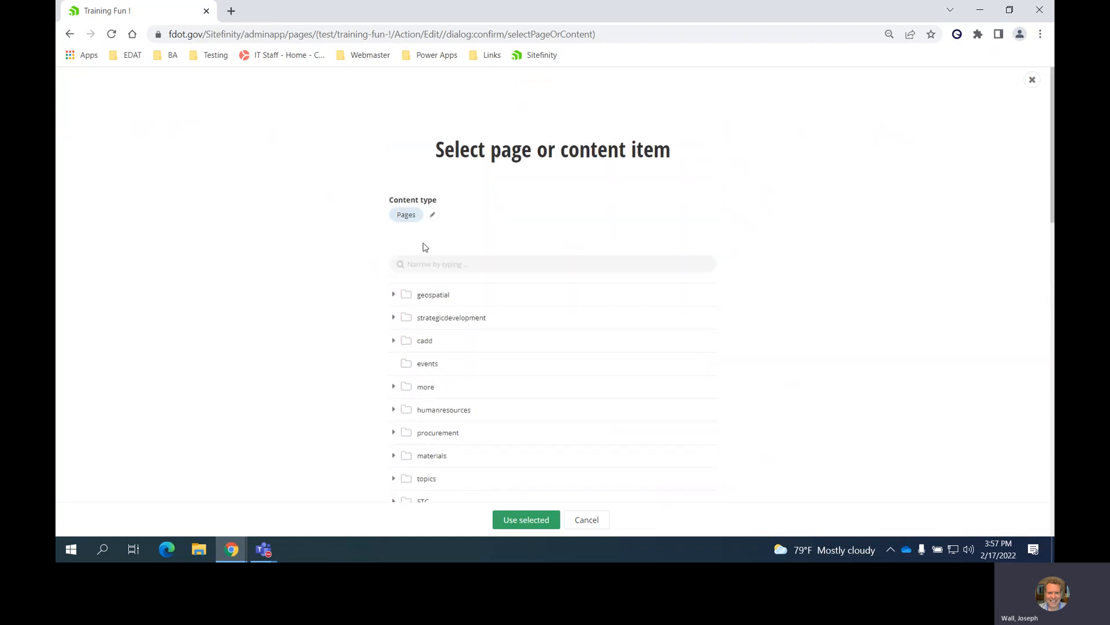
left_click(432, 214)
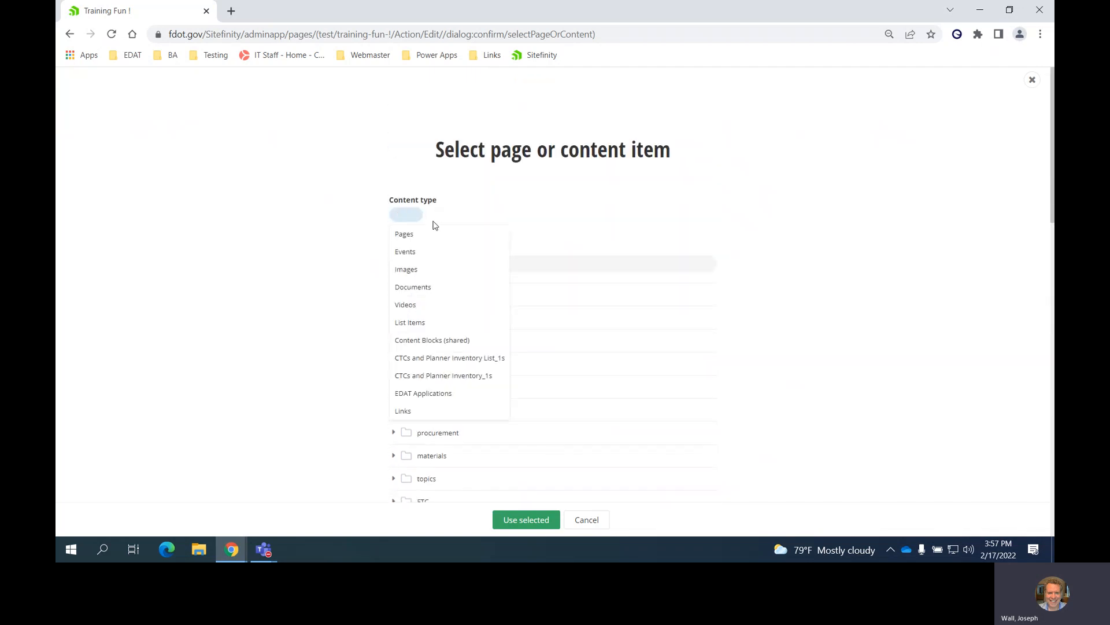
left_click(416, 289)
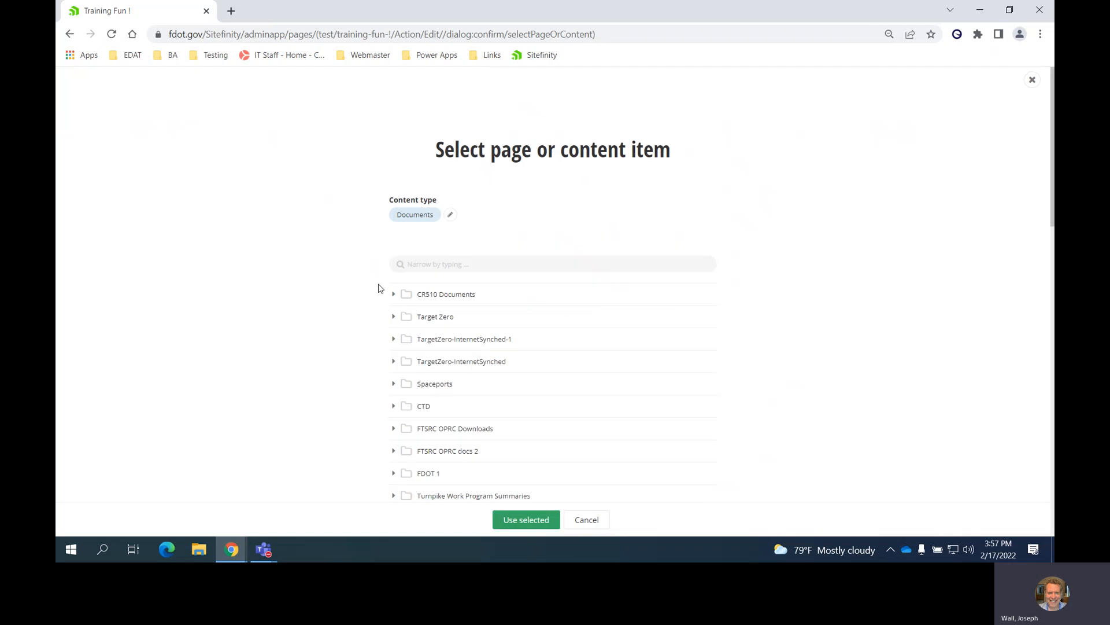
scroll(365, 364, "down", 3)
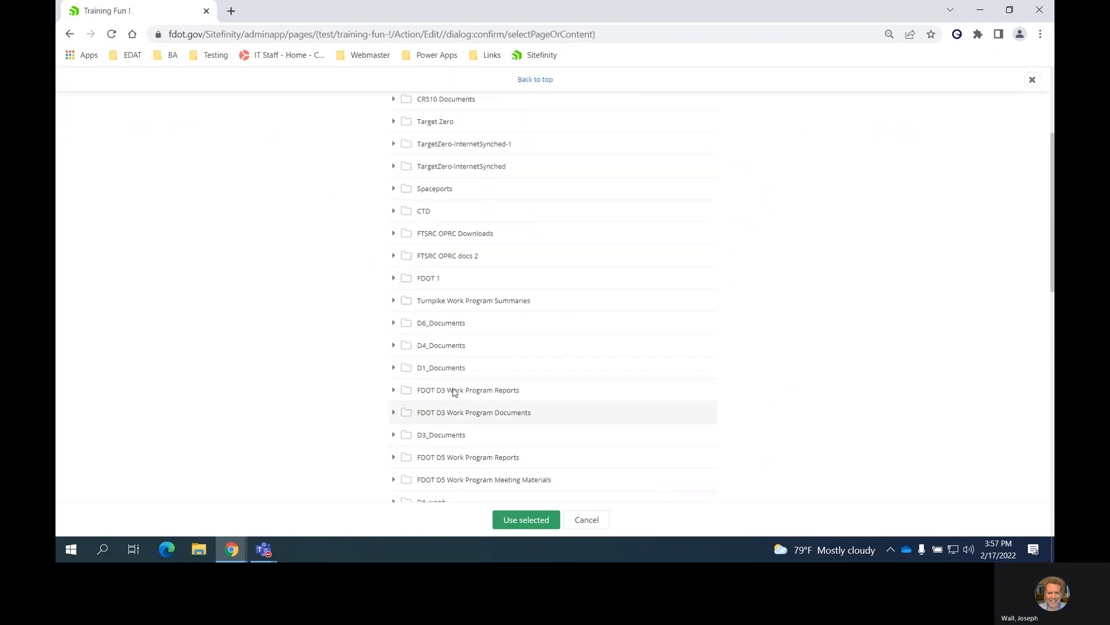
scroll(323, 245, "up", 3)
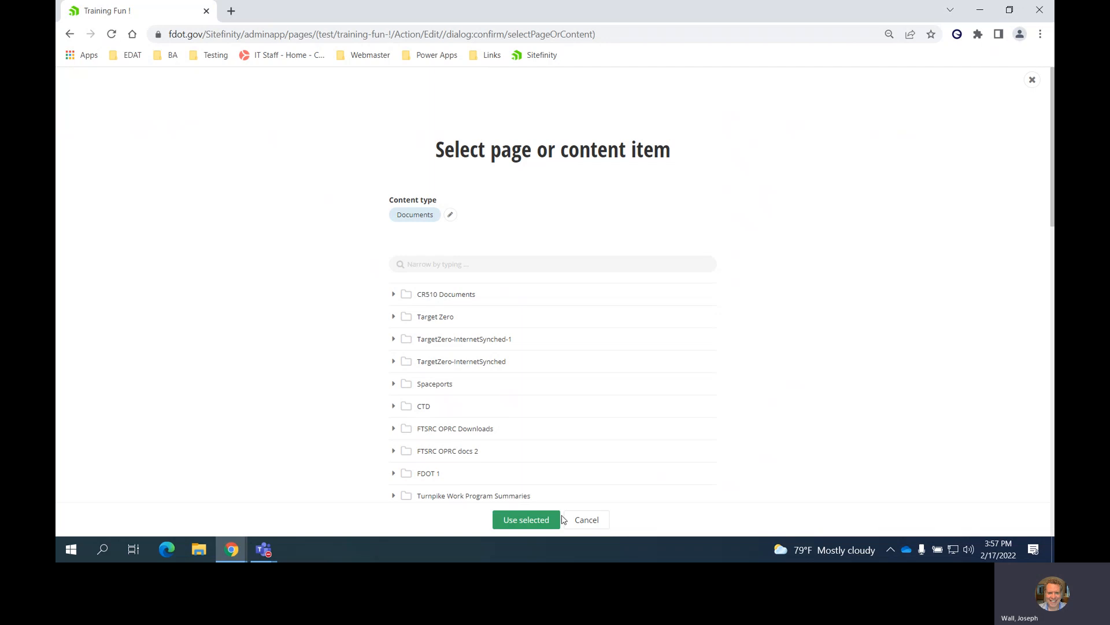
left_click(587, 520)
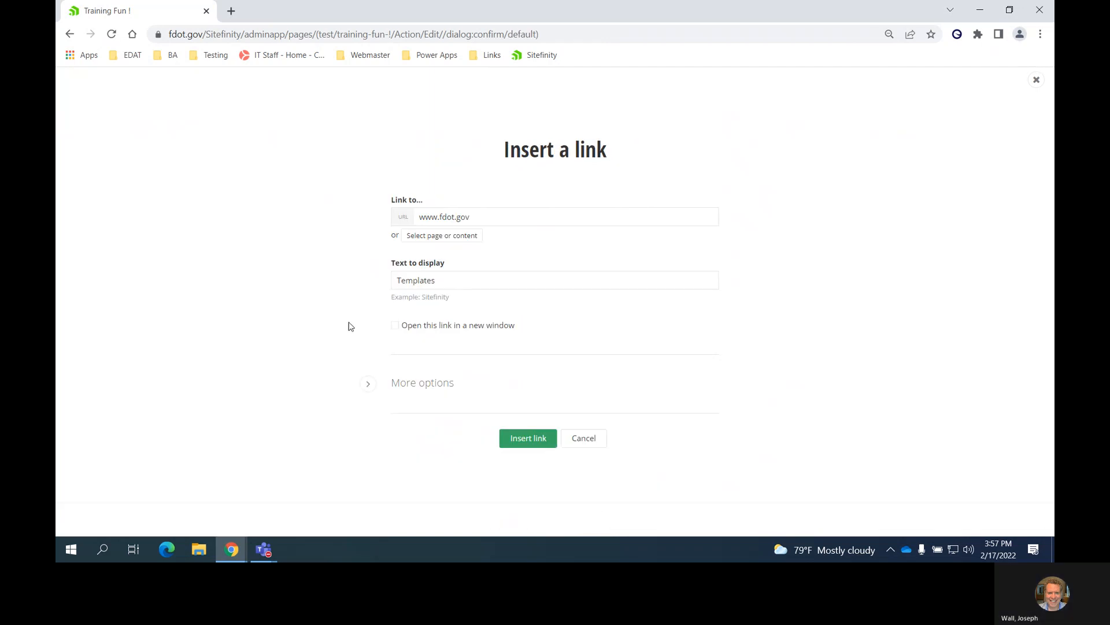
Step: Insert the link with Templates as its display text and save the content block
left_click(437, 279)
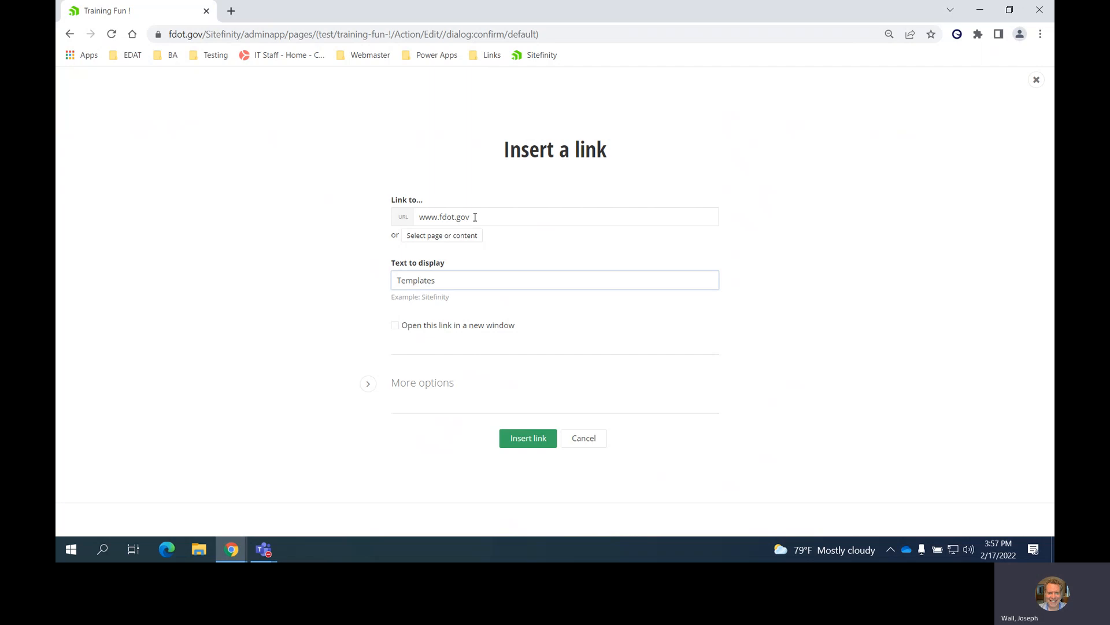
left_click(527, 440)
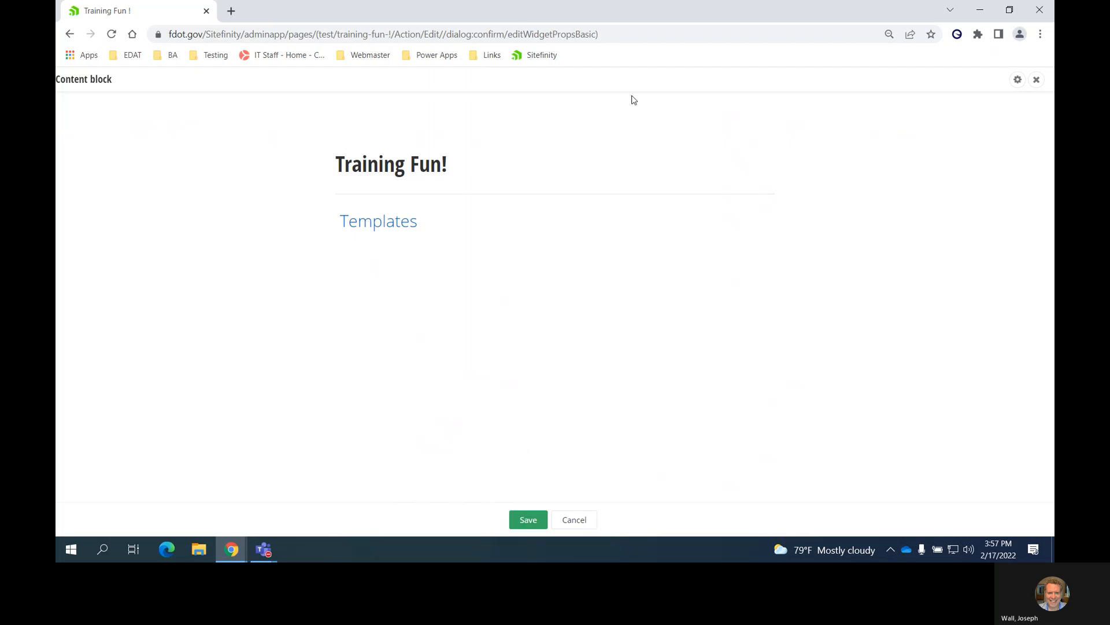
left_click(536, 523)
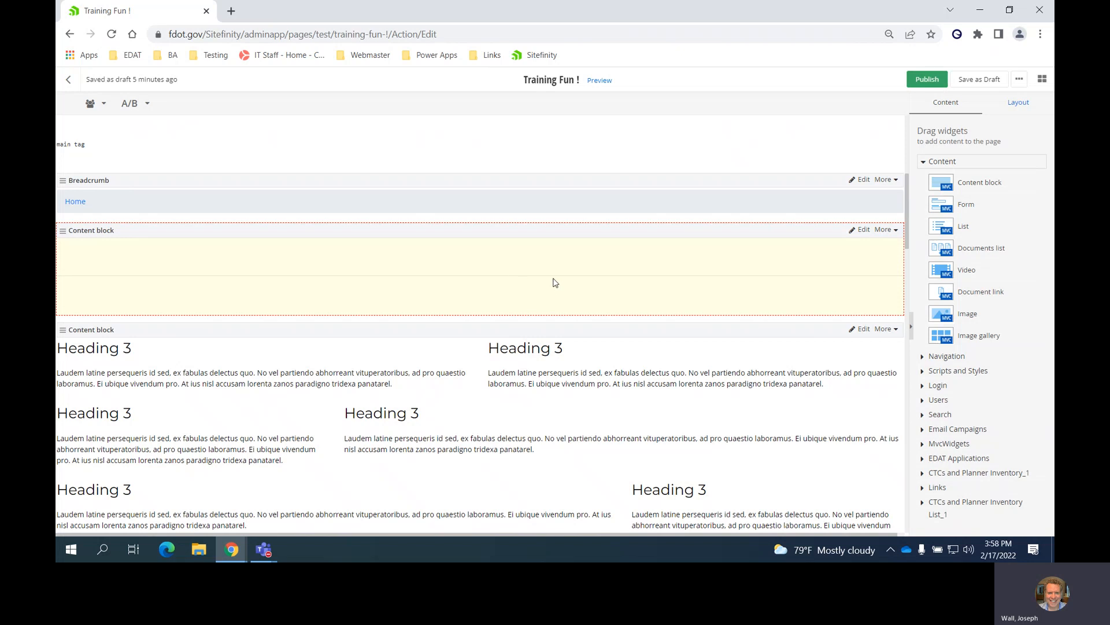
Step: Delete all the sample Heading 3 columns from the second content block and save it empty
left_click(861, 329)
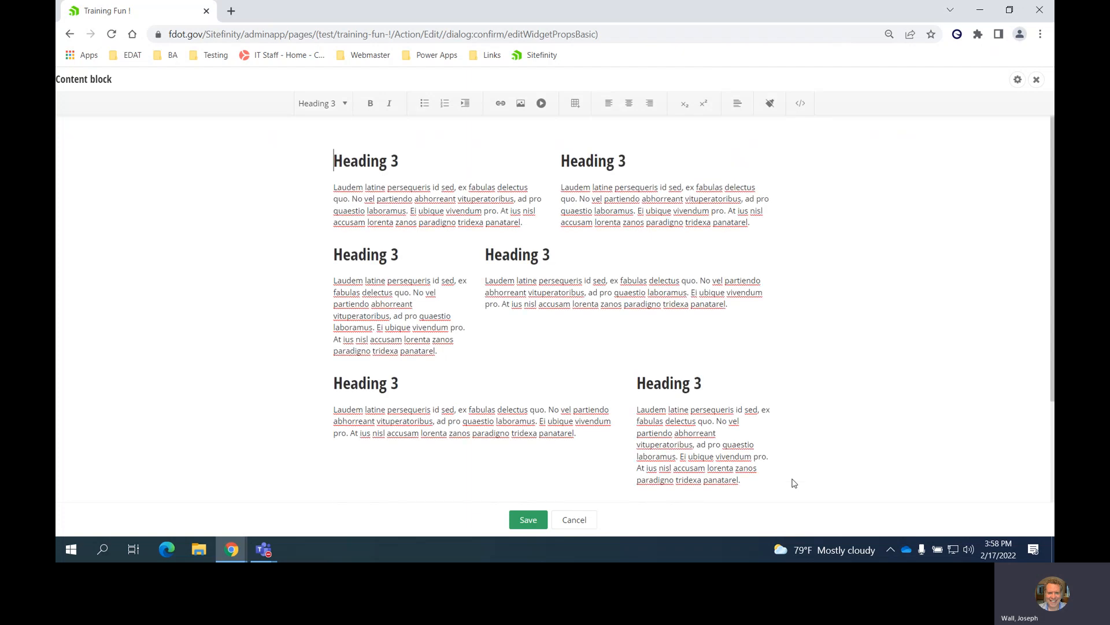
key("ctrl+a")
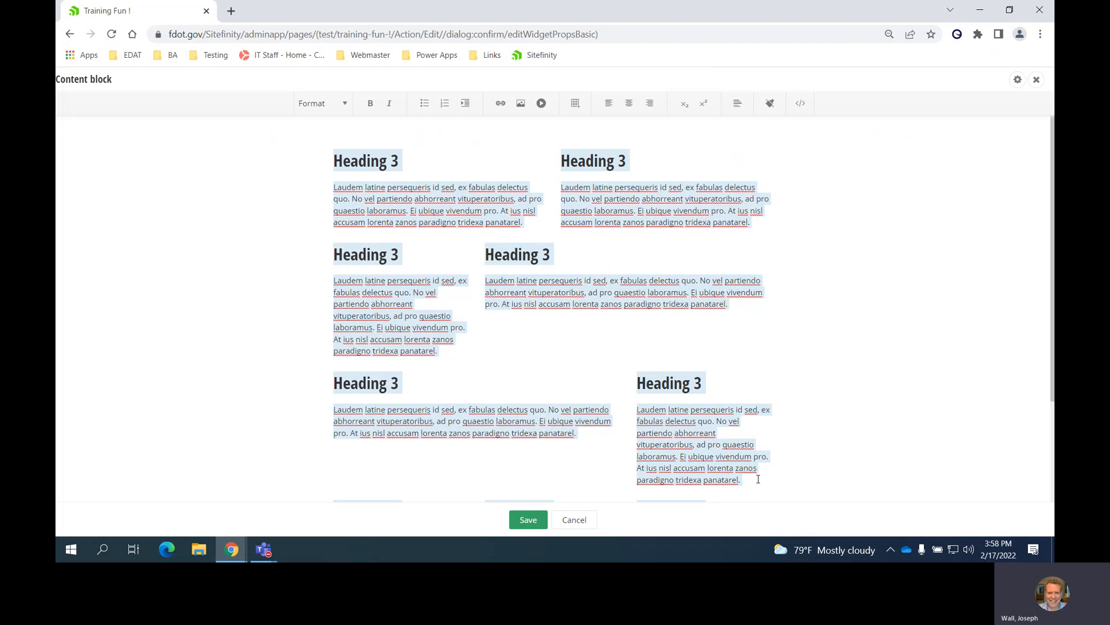
key("Delete")
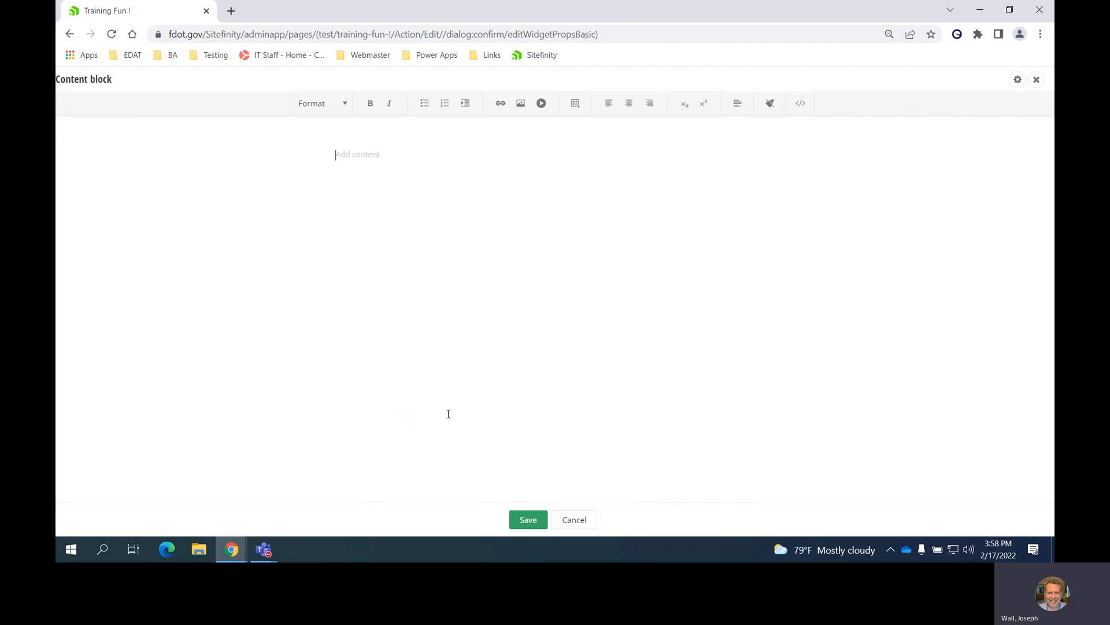
left_click(536, 522)
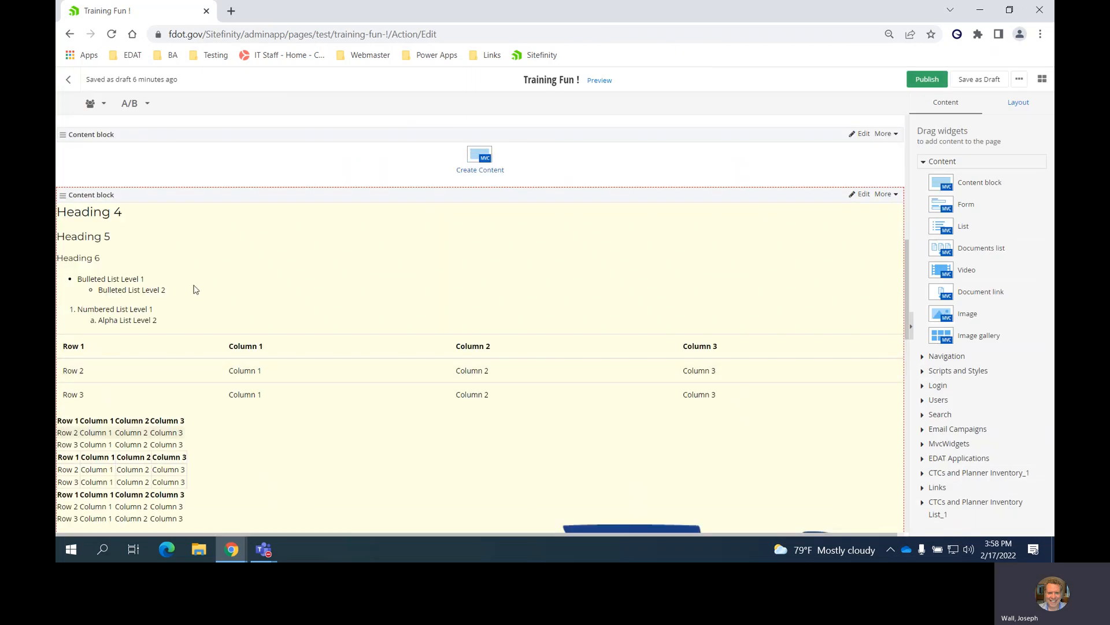
Step: Examine the HTML code of the content block holding the sample headings, lists and tables, and return to its editor
left_click(863, 195)
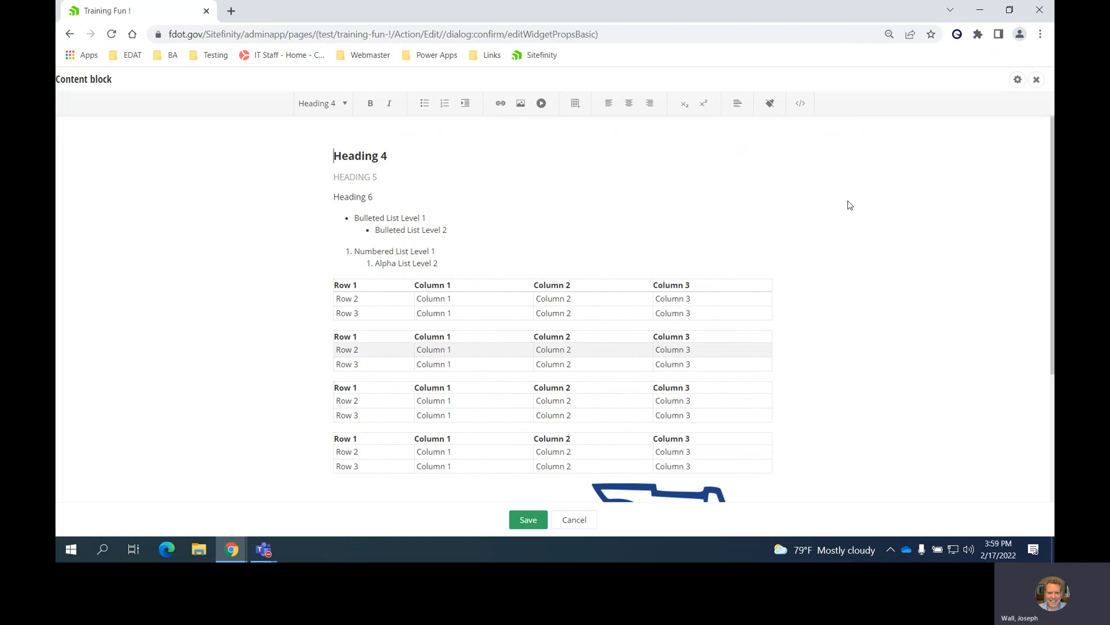
left_click(802, 109)
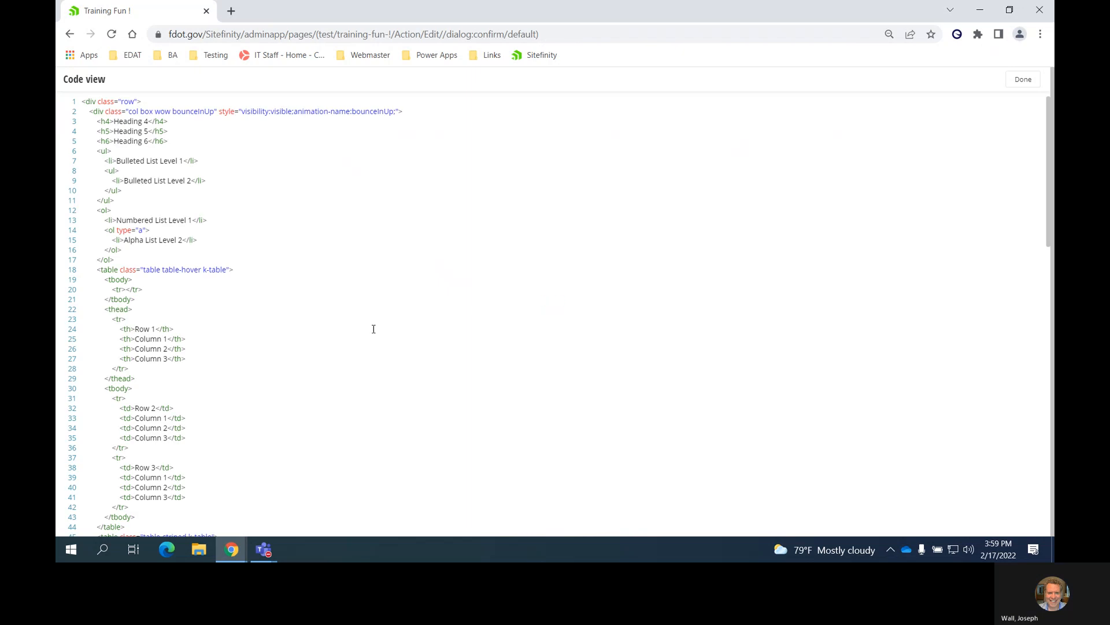
scroll(374, 329, "down", 7)
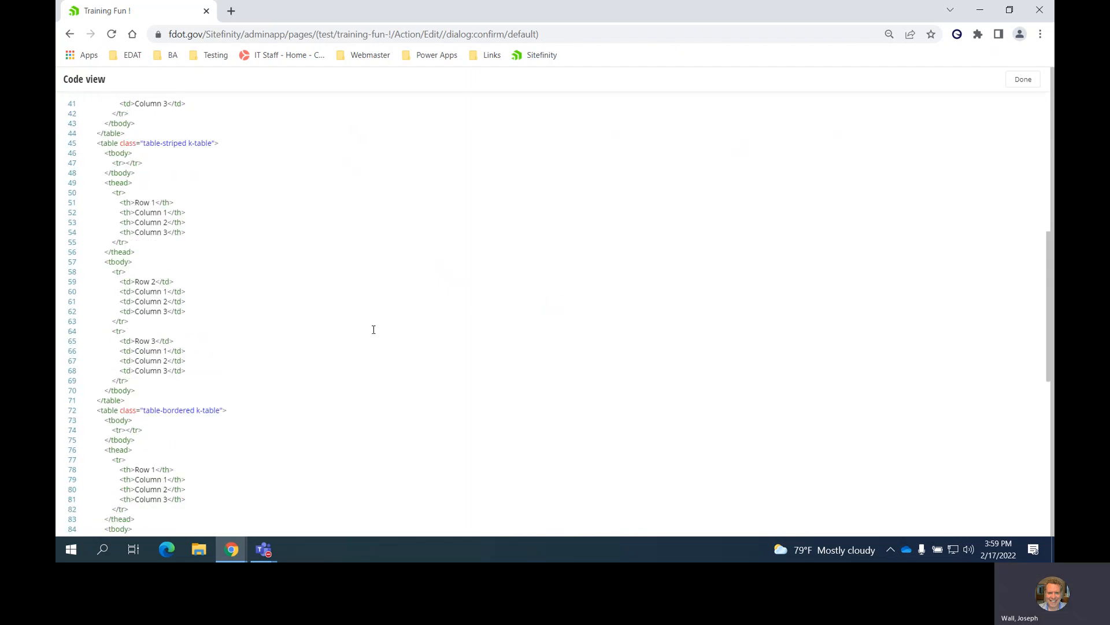
scroll(374, 329, "down", 5)
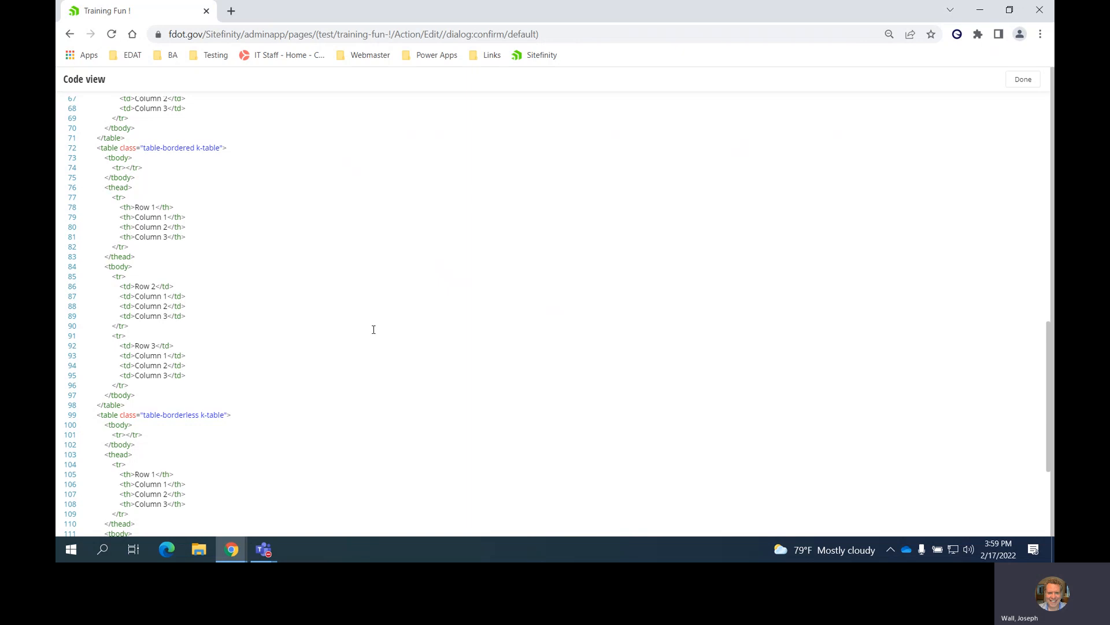
scroll(373, 329, "up", 12)
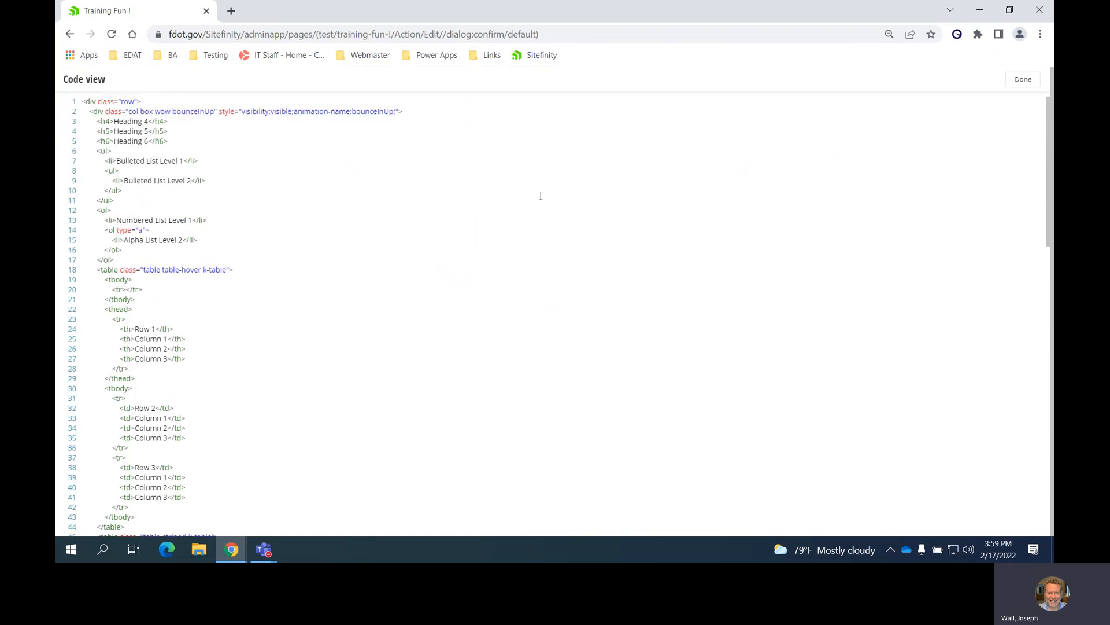
scroll(637, 289, "down", 1)
left_click(1023, 79)
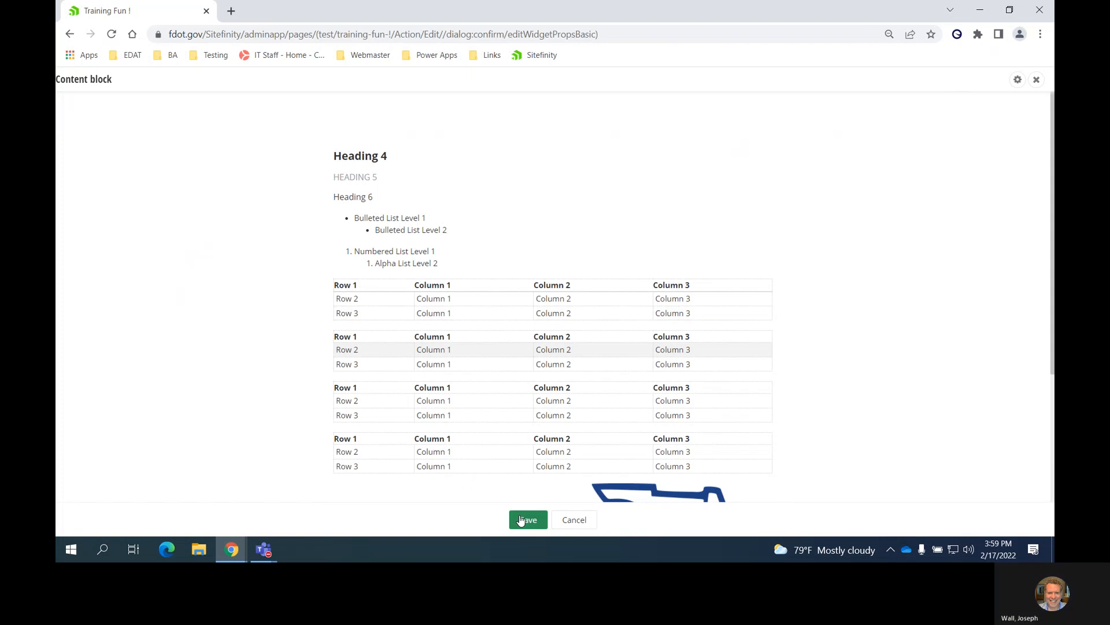
Step: Delete all the sample headings, lists, tables and images from this content block and save it empty
left_click(560, 203)
key("ctrl+a")
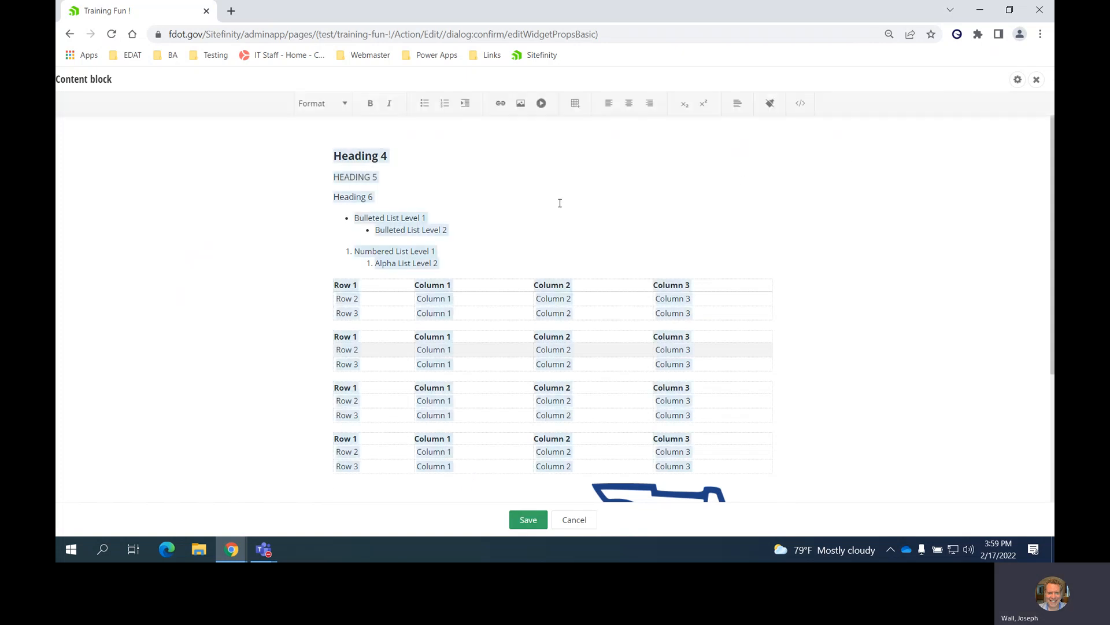
key("Delete")
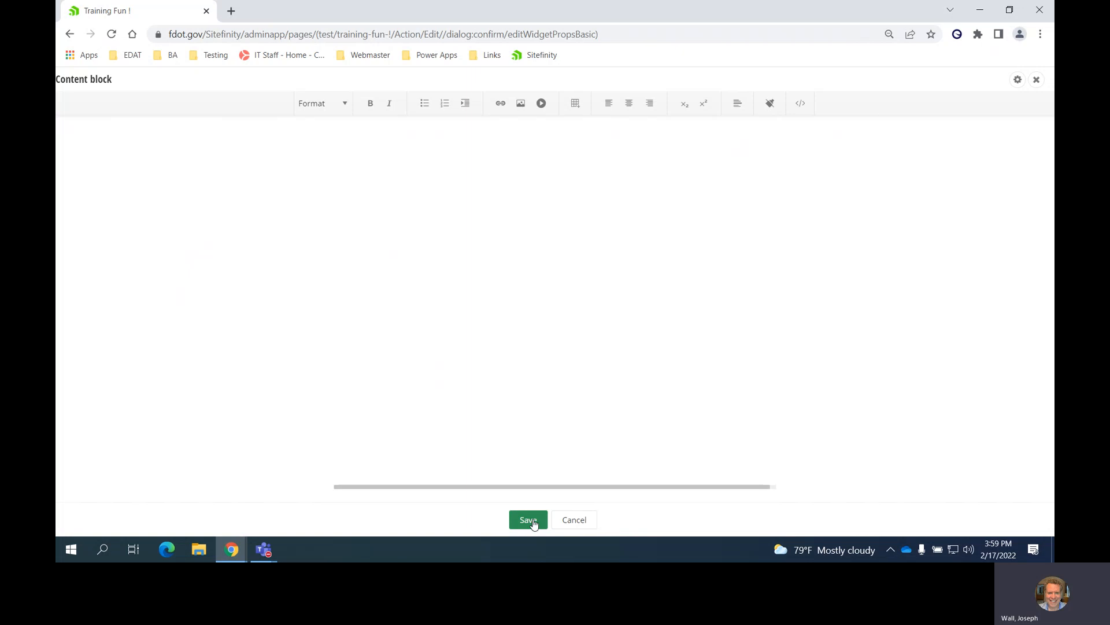
left_click(528, 520)
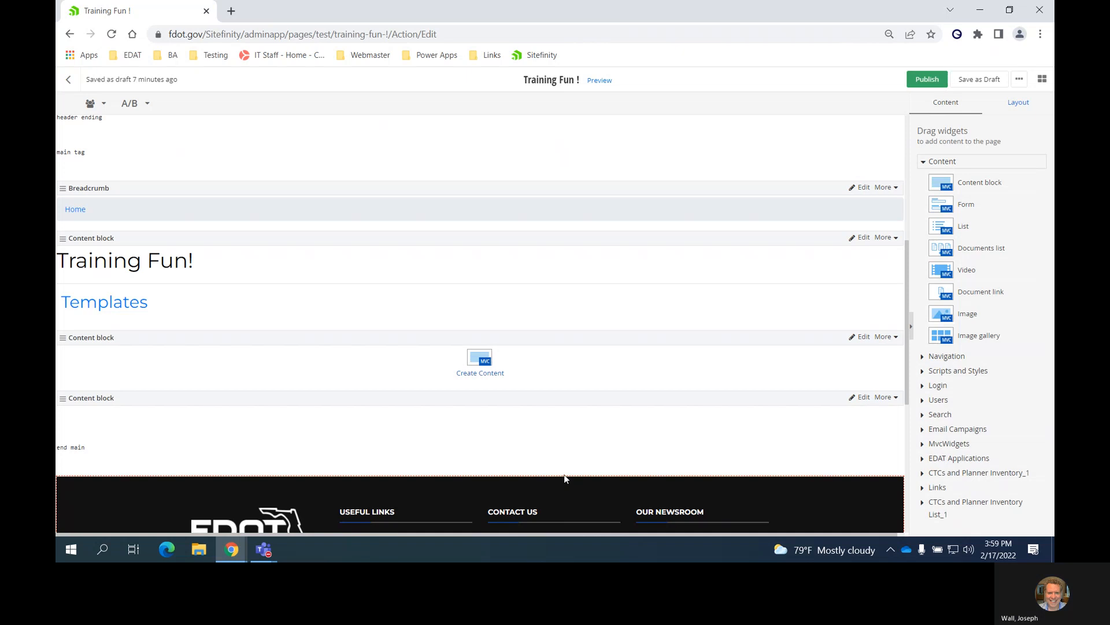
Step: Preview the Training Fun ! page and close the preview
scroll(561, 465, "up", 5)
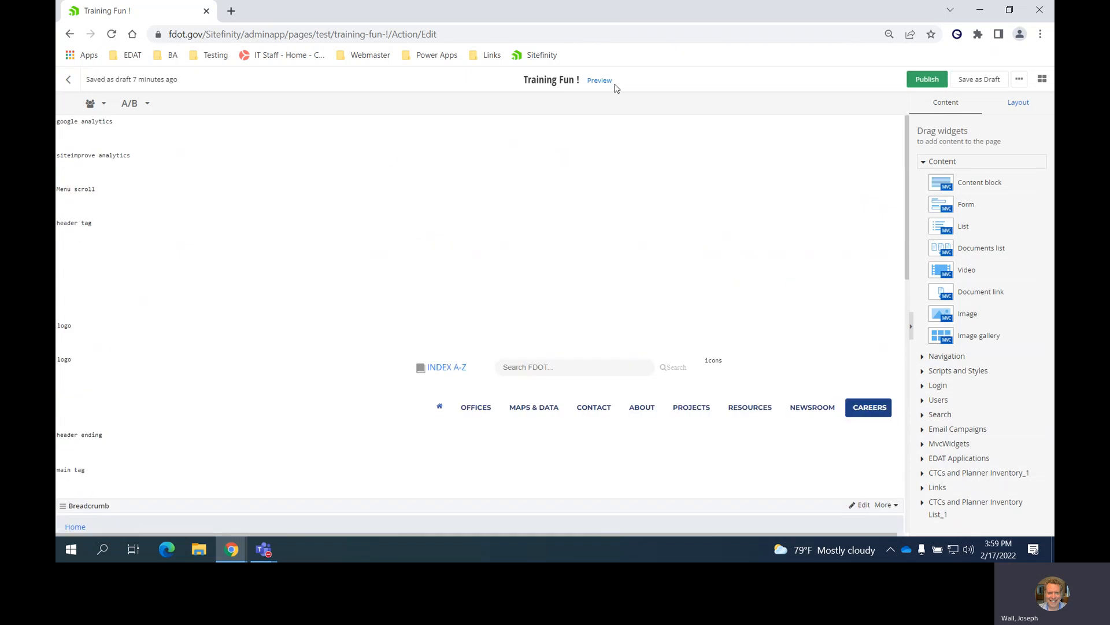
left_click(599, 82)
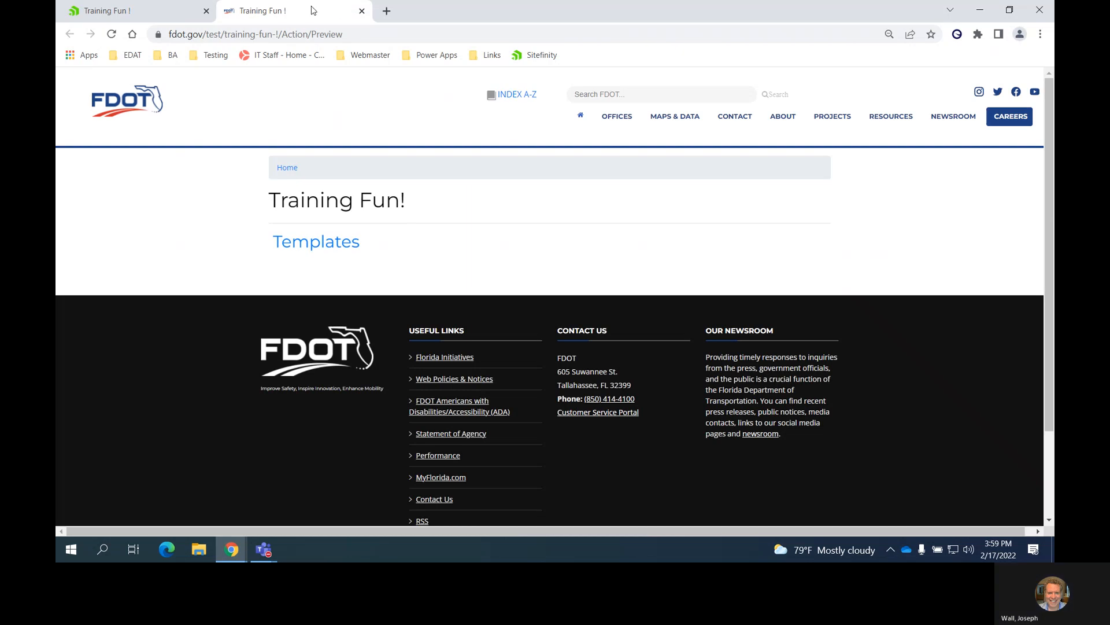
left_click(361, 10)
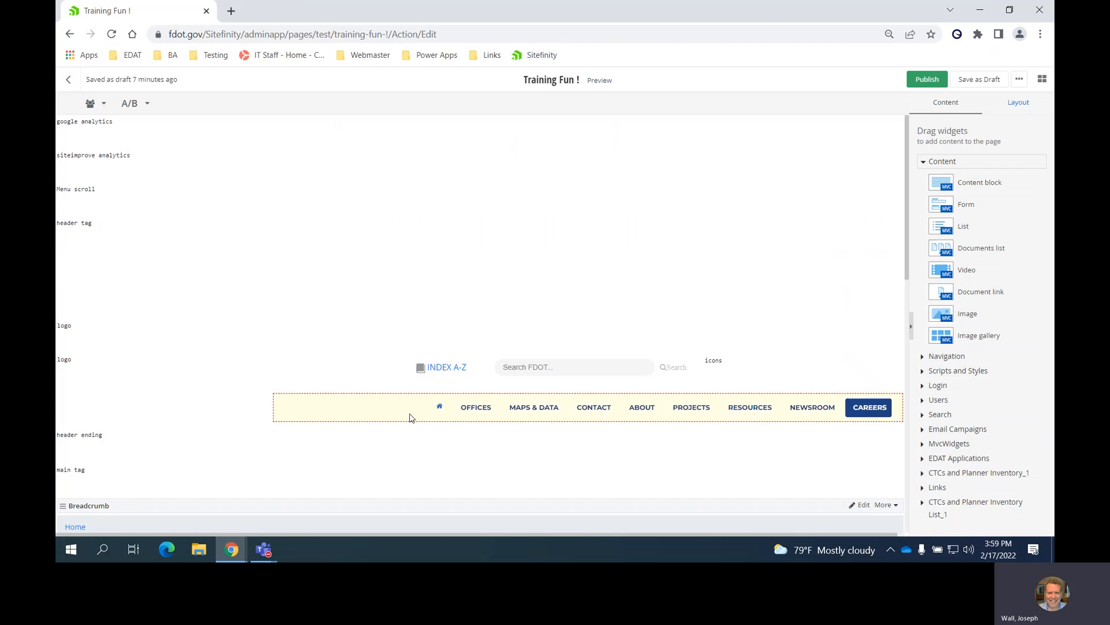
Step: Check the content blocks on the Training Fun ! page and publish it
scroll(413, 405, "down", 2)
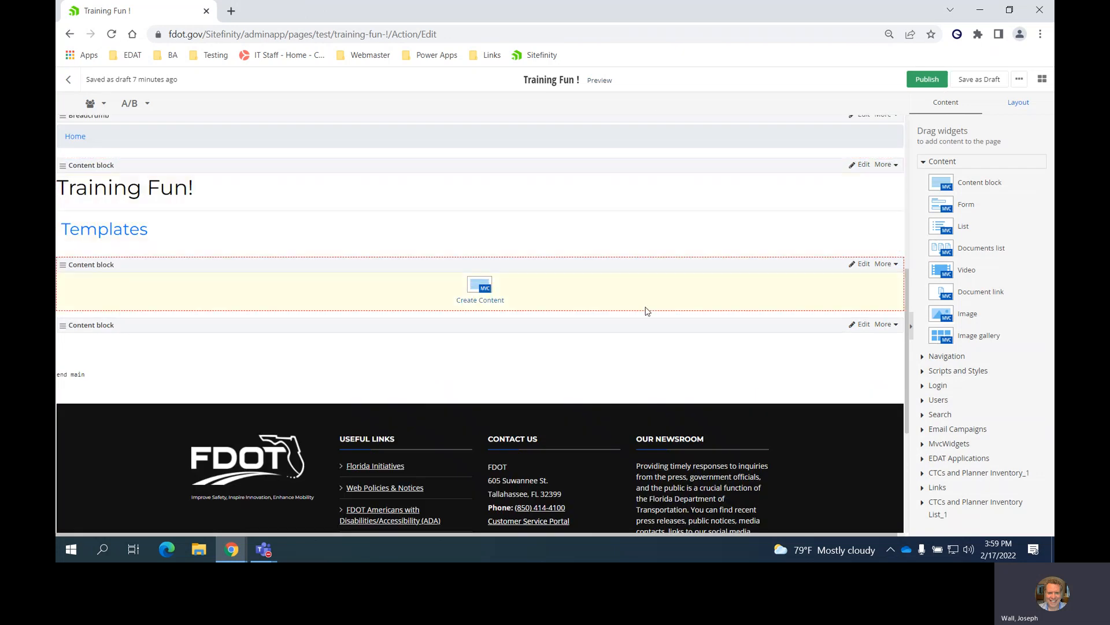
scroll(657, 310, "up", 3)
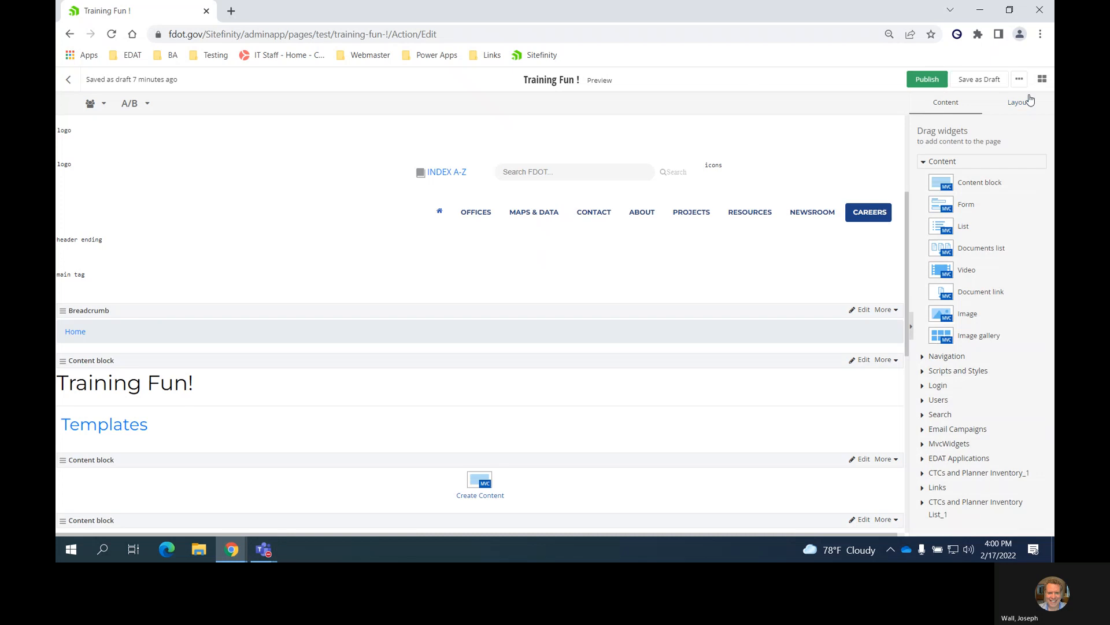
left_click(929, 83)
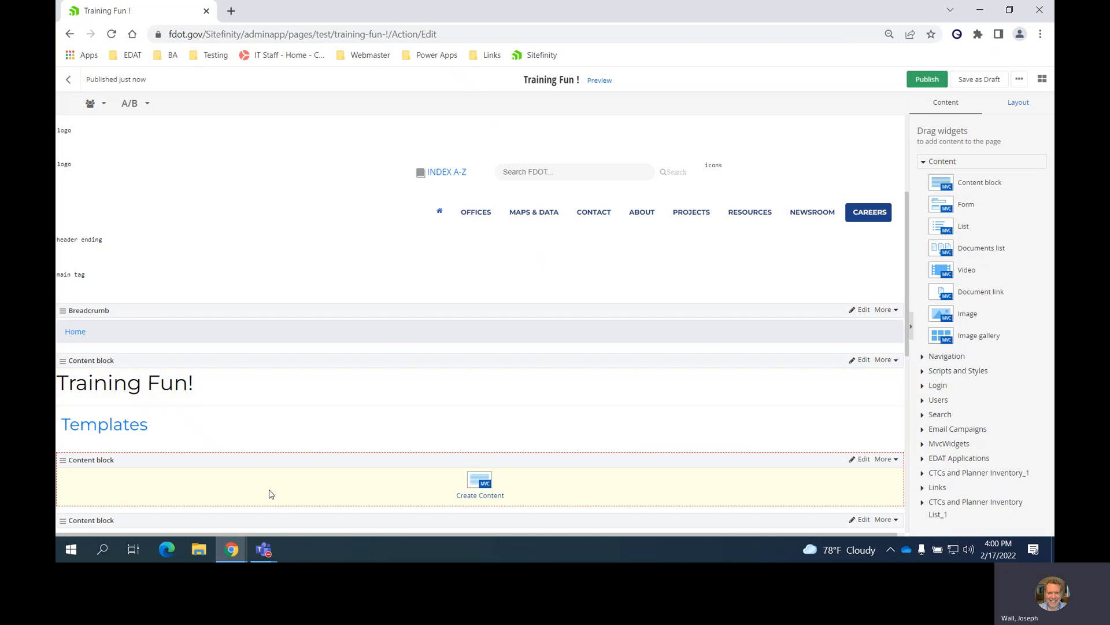
Step: In the incognito Chrome window's Training Page, change the main heading to "Training Page!!!!!" and save the content block
mouse_move(230, 554)
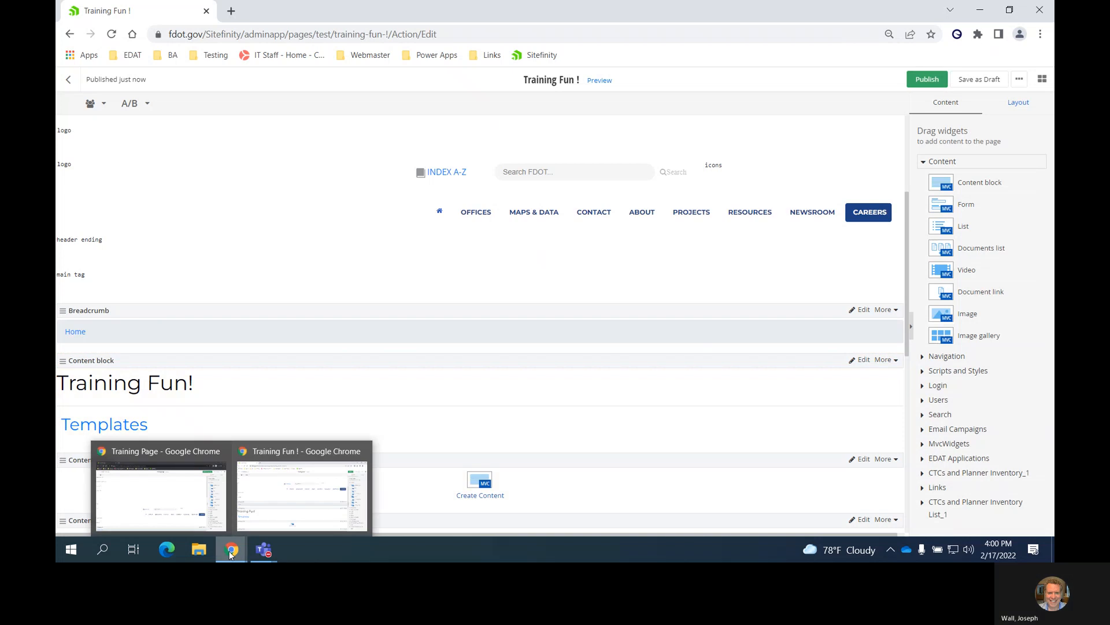
left_click(161, 496)
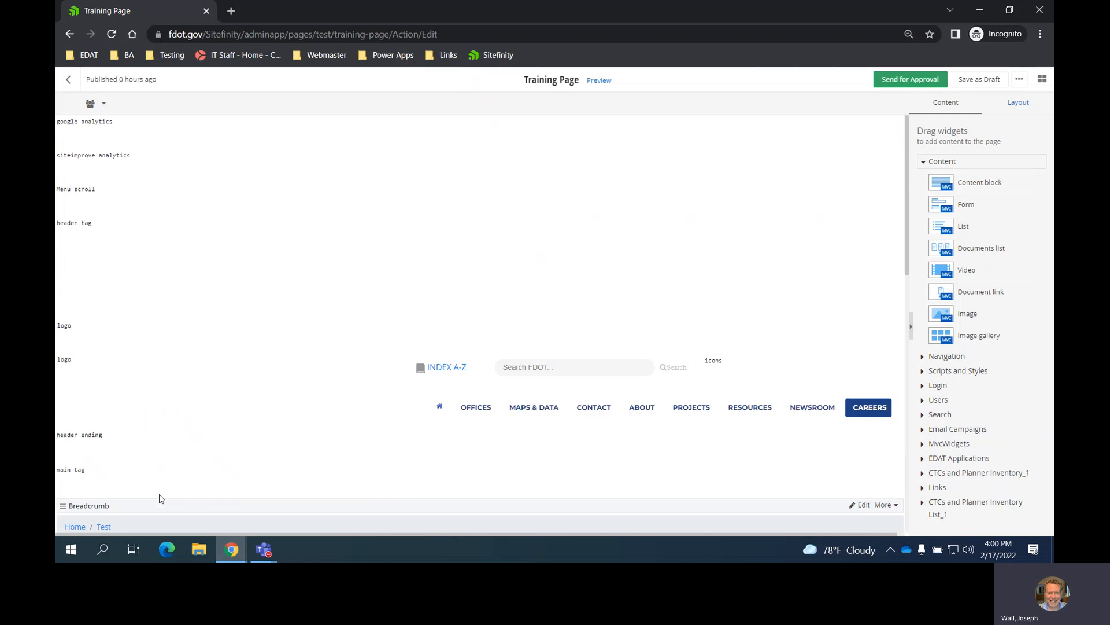
scroll(381, 276, "down", 8)
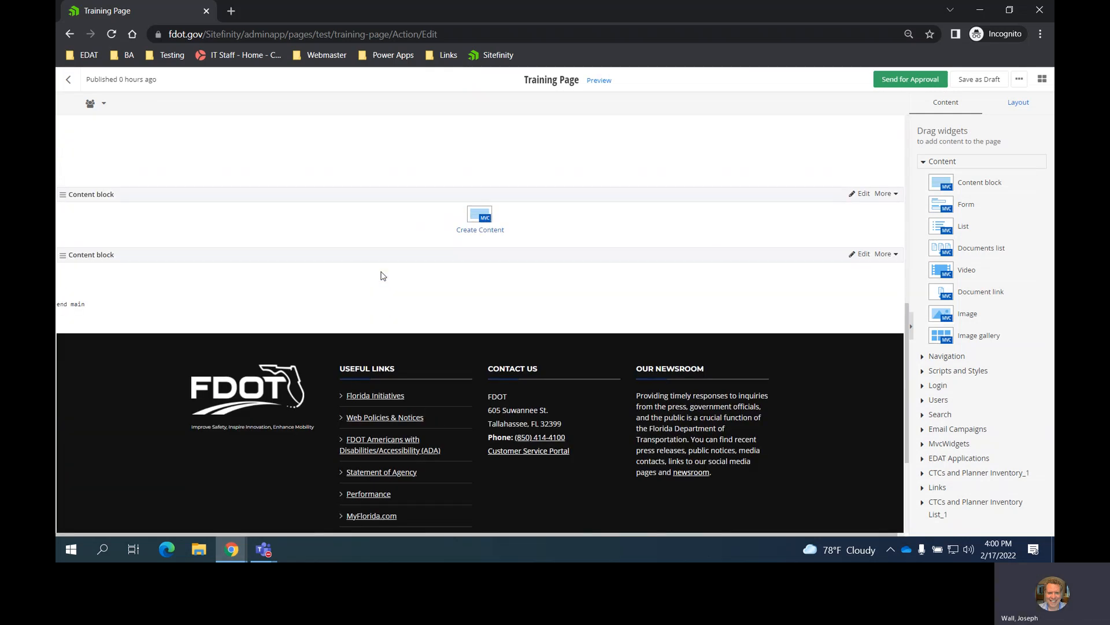
scroll(381, 276, "up", 2)
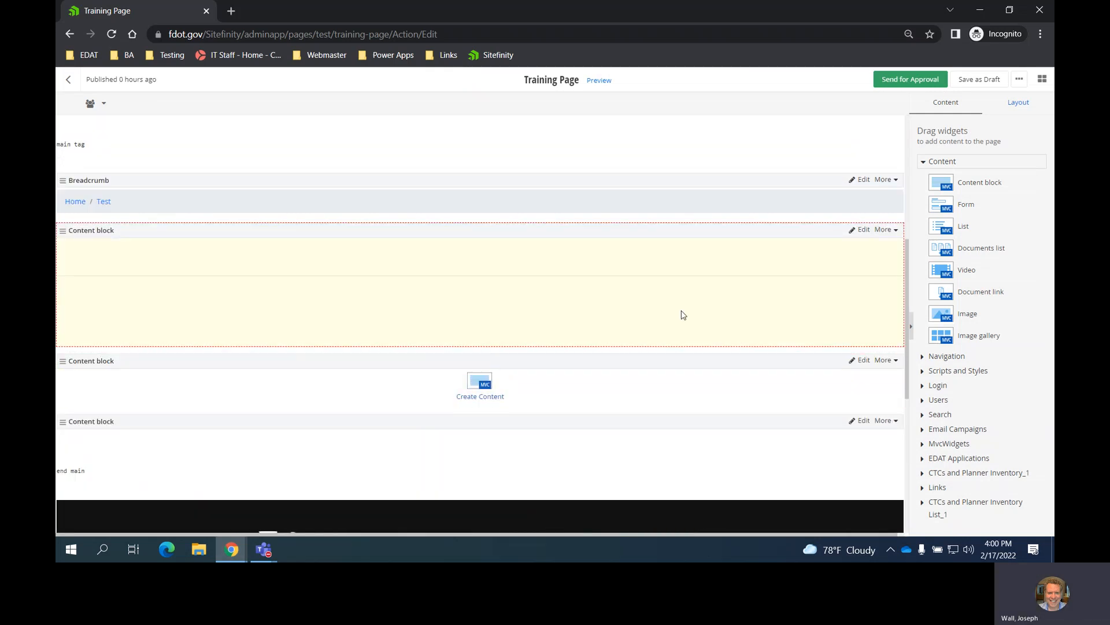
scroll(681, 312, "up", 2)
scroll(680, 314, "down", 2)
left_click(860, 230)
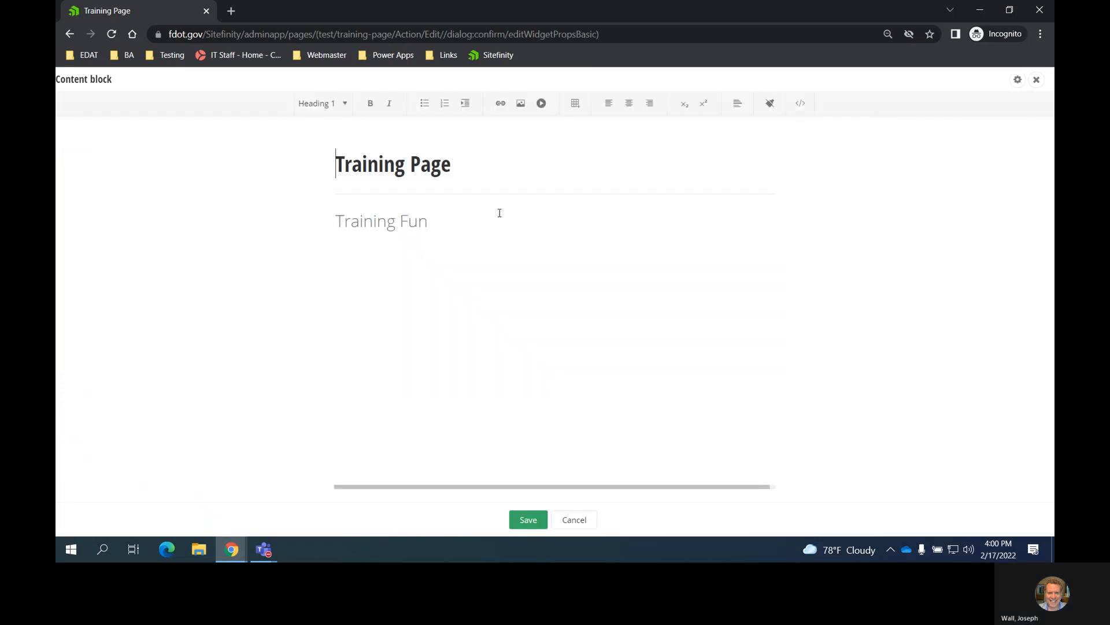
left_click(475, 165)
type("!!!!!")
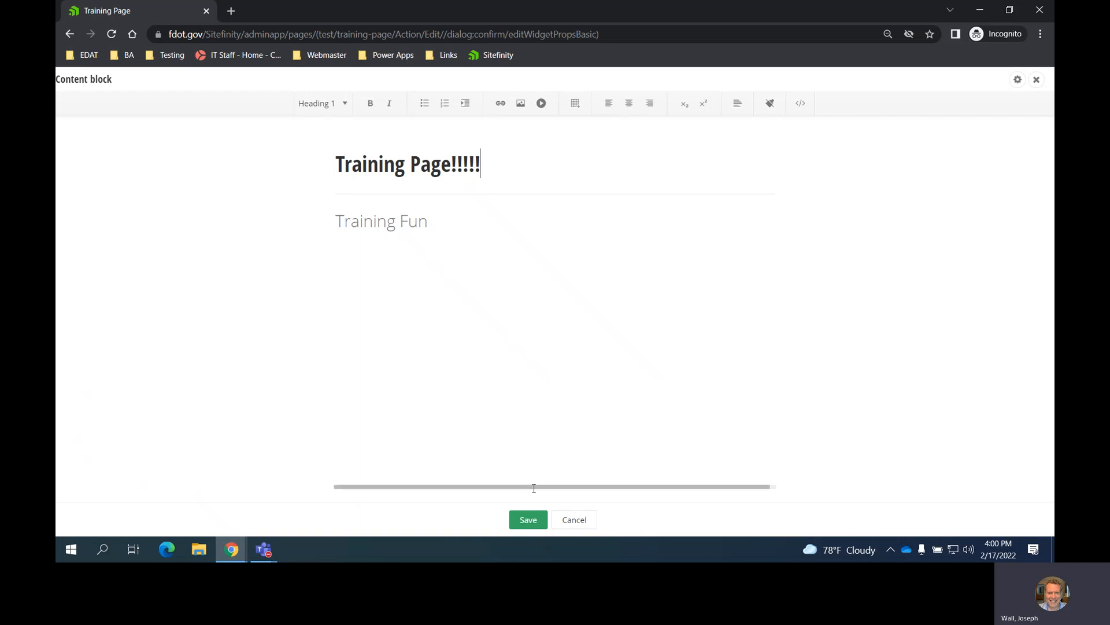
left_click(529, 519)
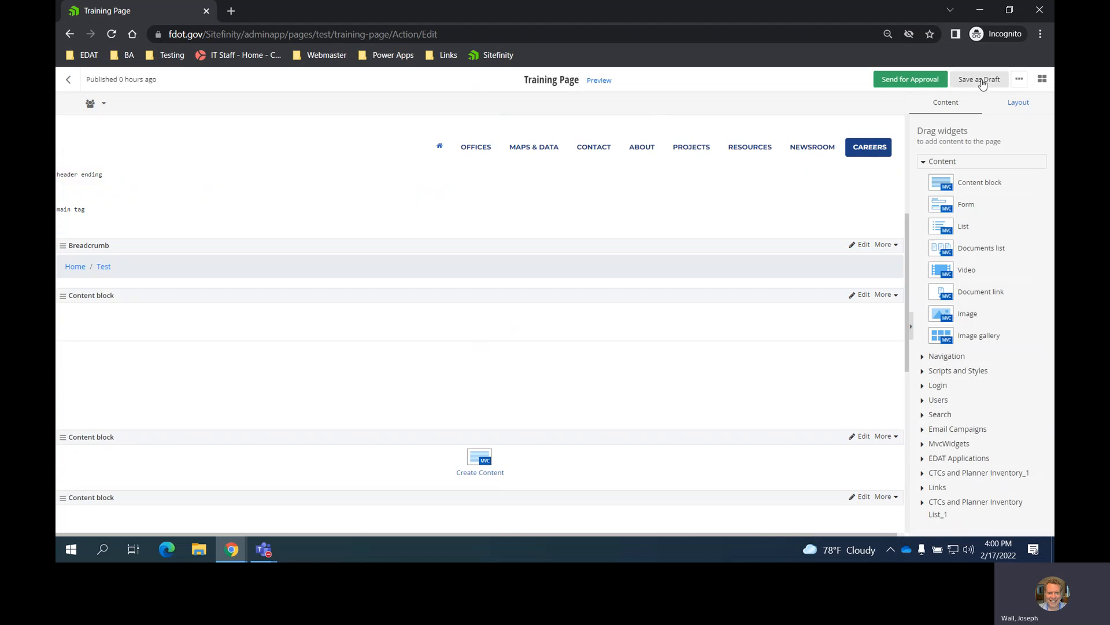
Step: Send the Training Page for approval with the note "Added Exclamation points!!!"
left_click(896, 84)
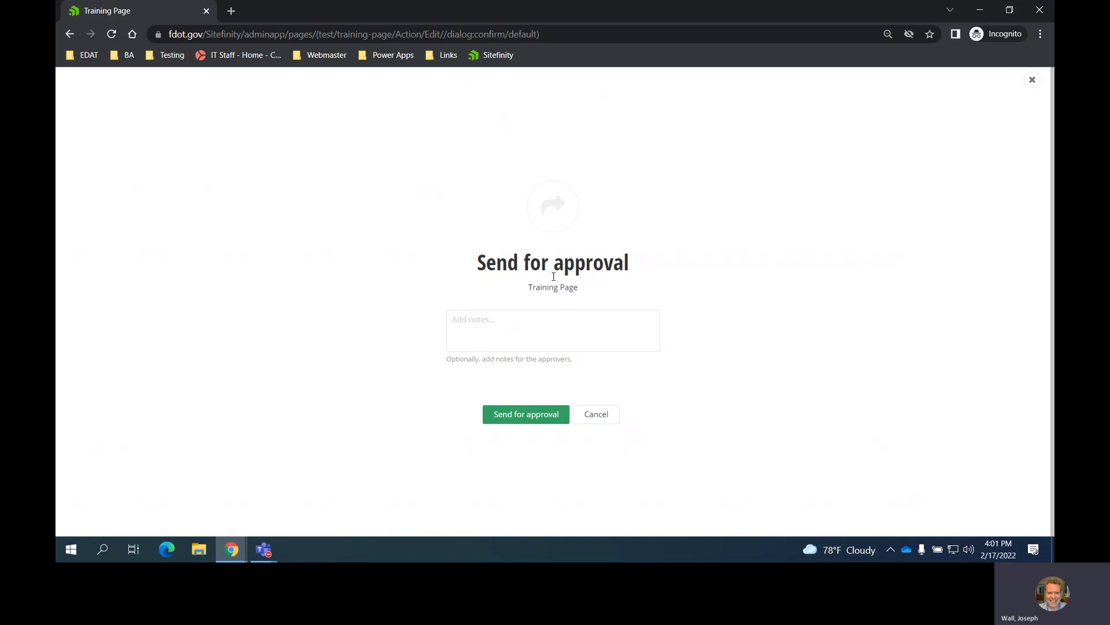
left_click(517, 328)
type("A")
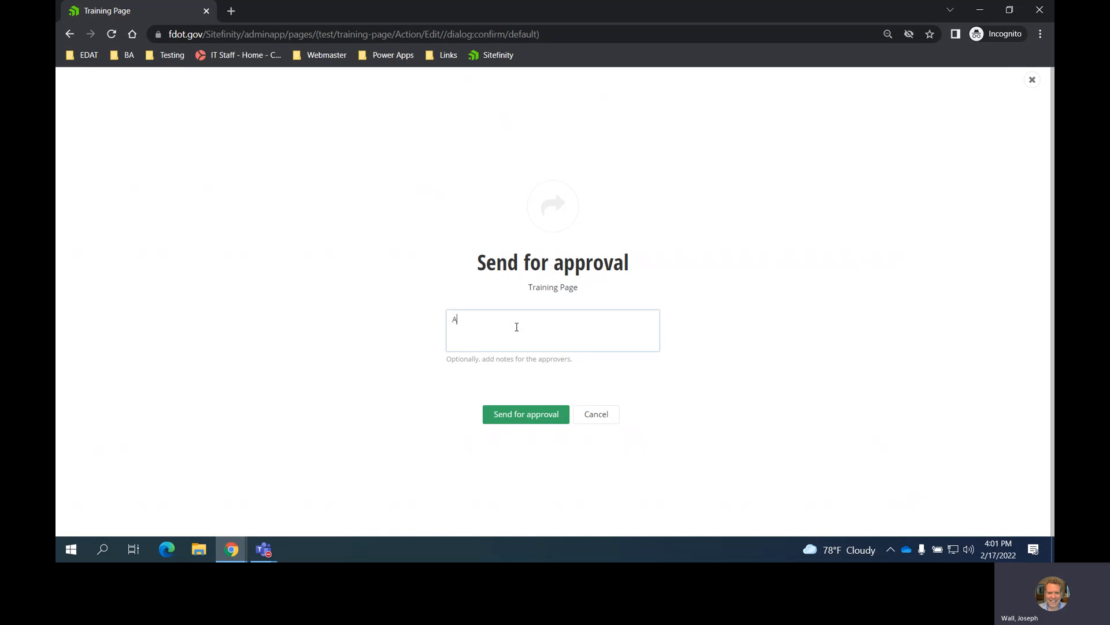
type("dded Exclamation points!!!")
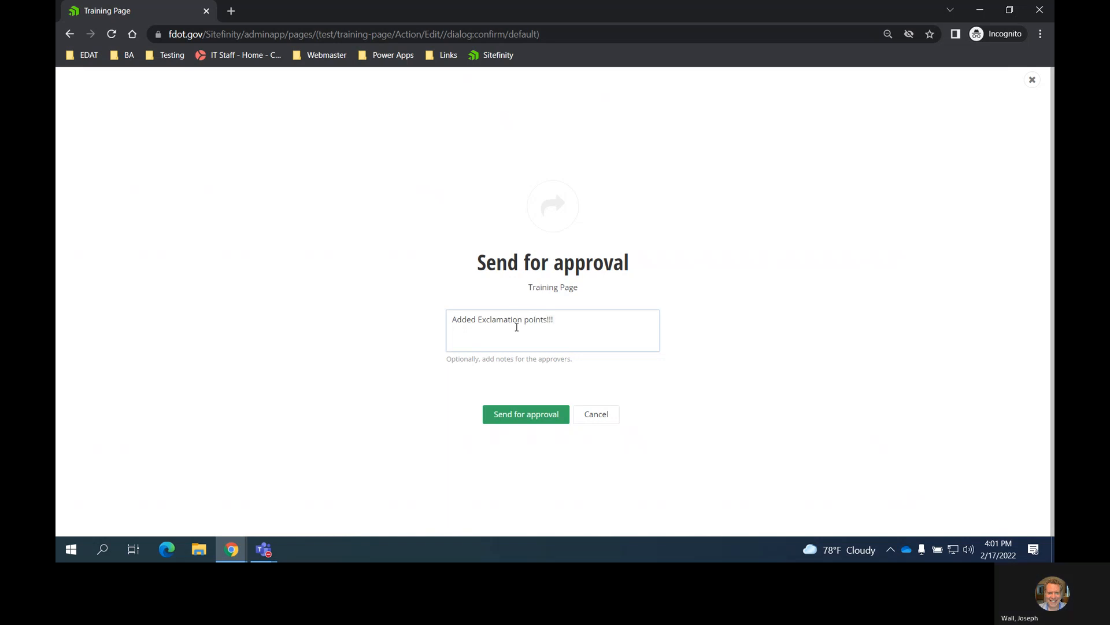
left_click(530, 420)
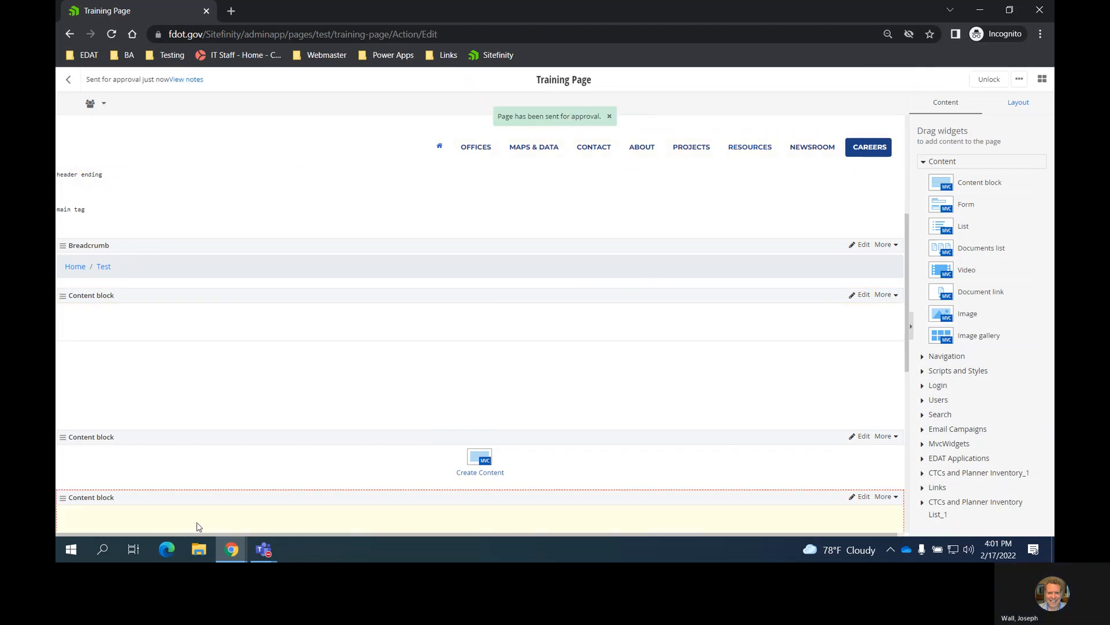
Step: Return to the Training Fun ! window and add a new content block between the breadcrumb and the Training Fun! heading block
mouse_move(230, 555)
left_click(279, 490)
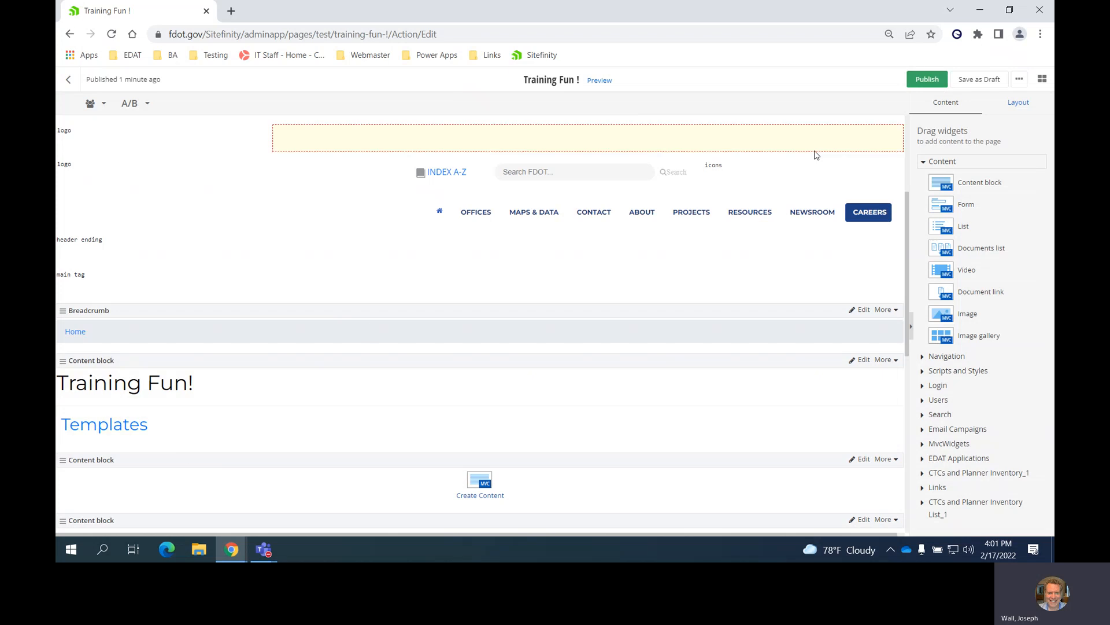
left_click_drag(949, 184, 376, 240)
scroll(850, 248, "down", 2)
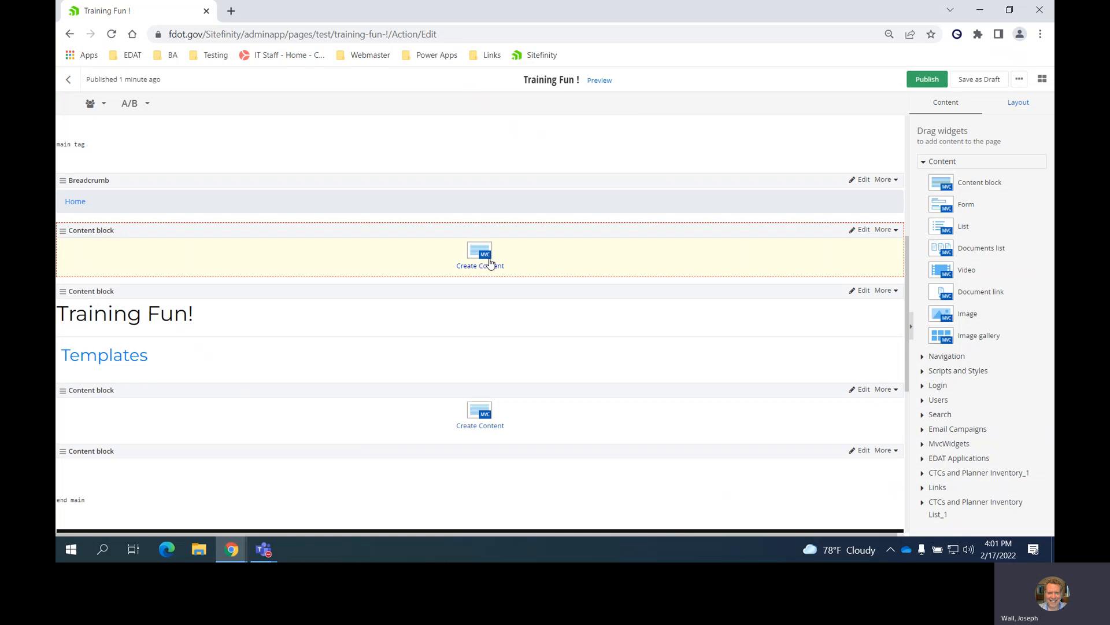
Step: Enter "This is a content block" in the new block, format it as Heading 6 and save it
left_click(862, 230)
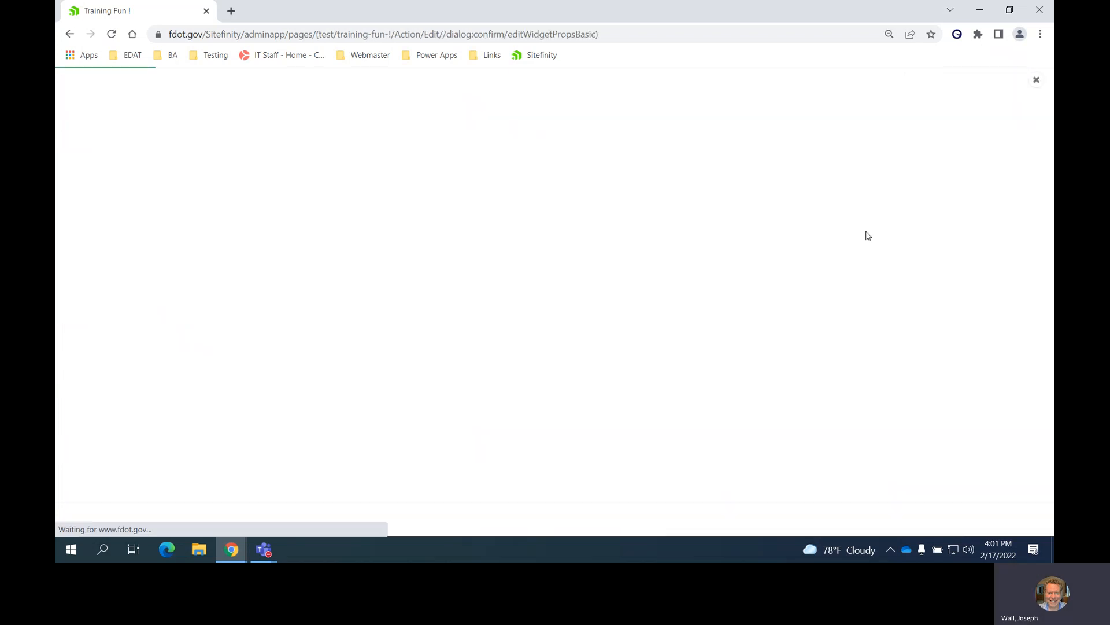
left_click(521, 202)
type("This ")
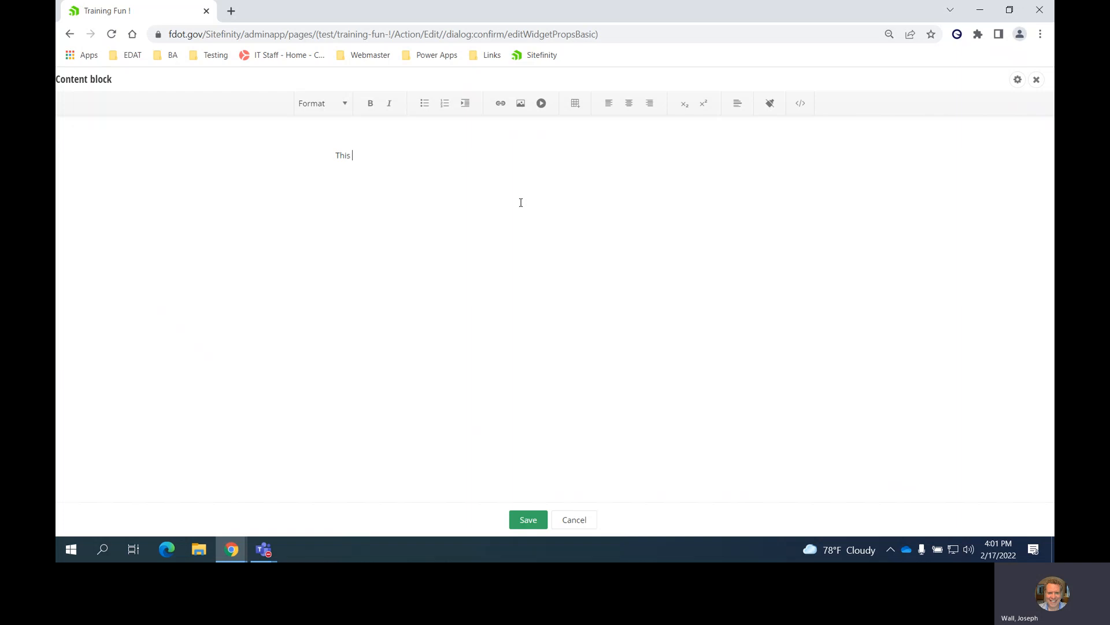
type("is a content")
type("block")
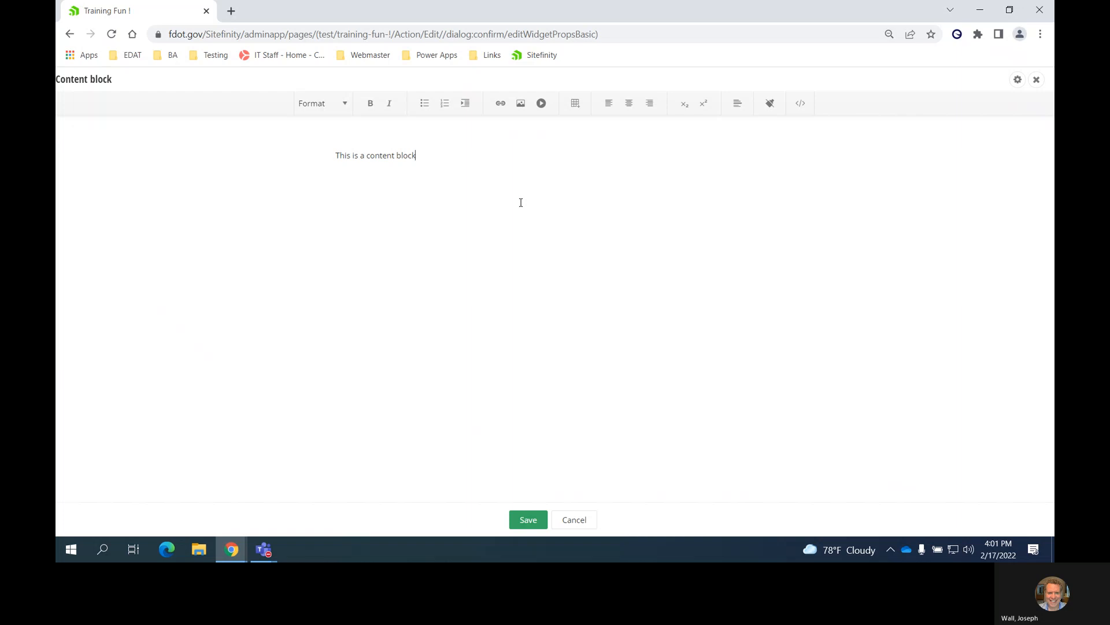
left_click(315, 107)
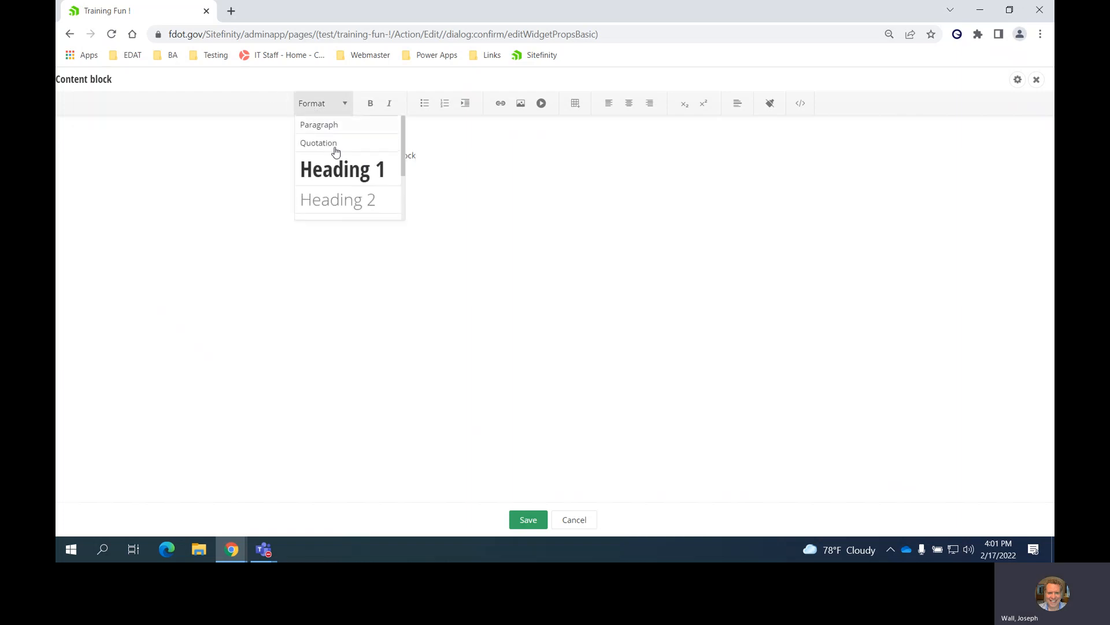
scroll(341, 153, "down", 2)
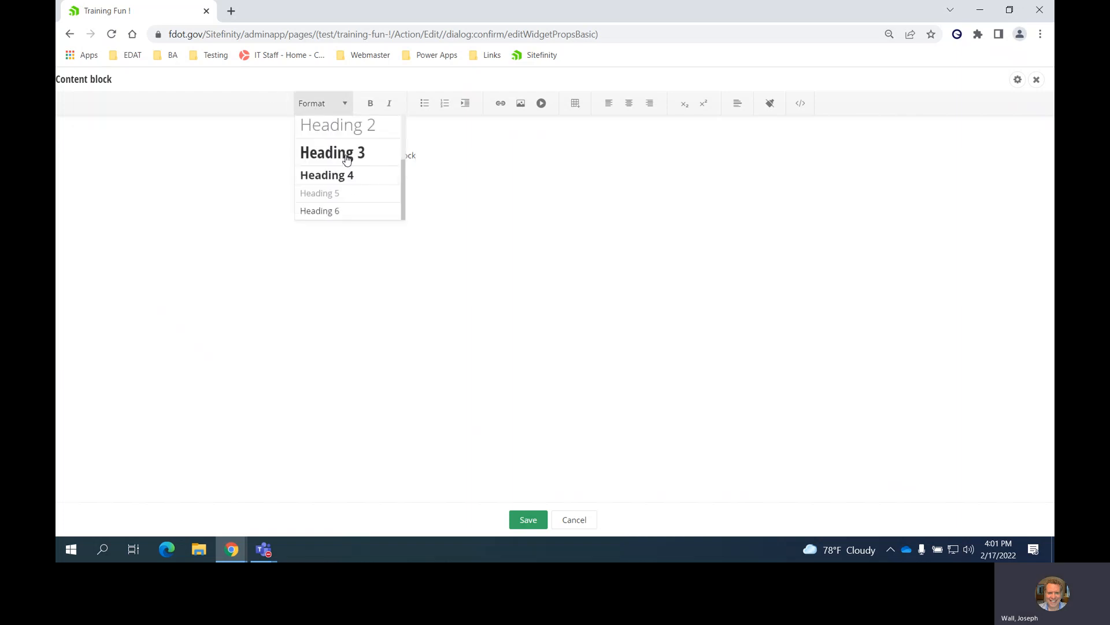
left_click(335, 211)
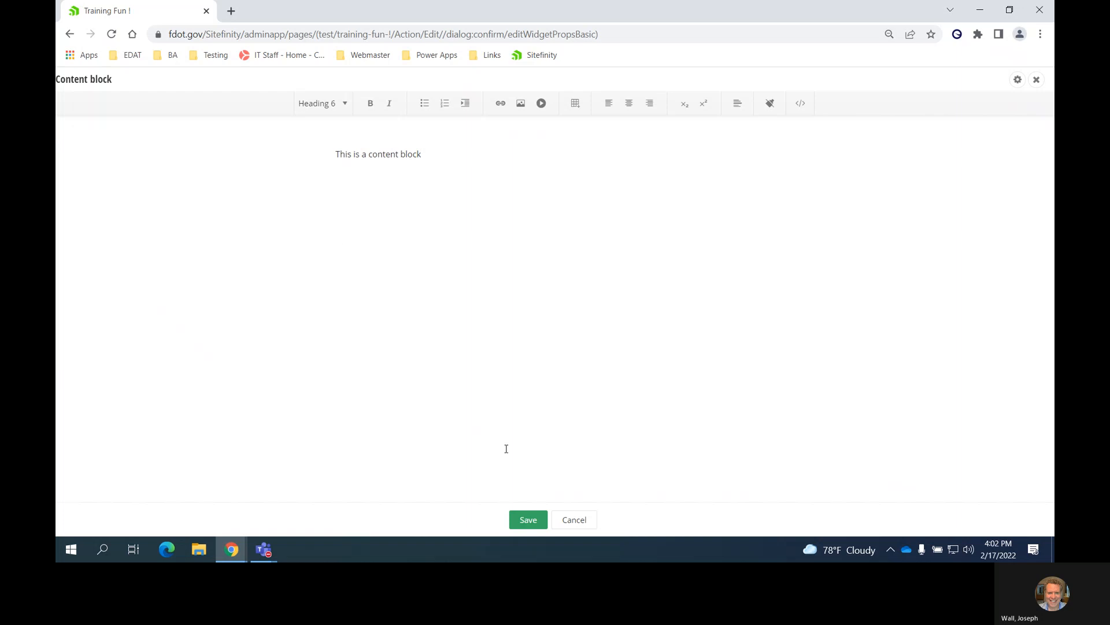
left_click(527, 520)
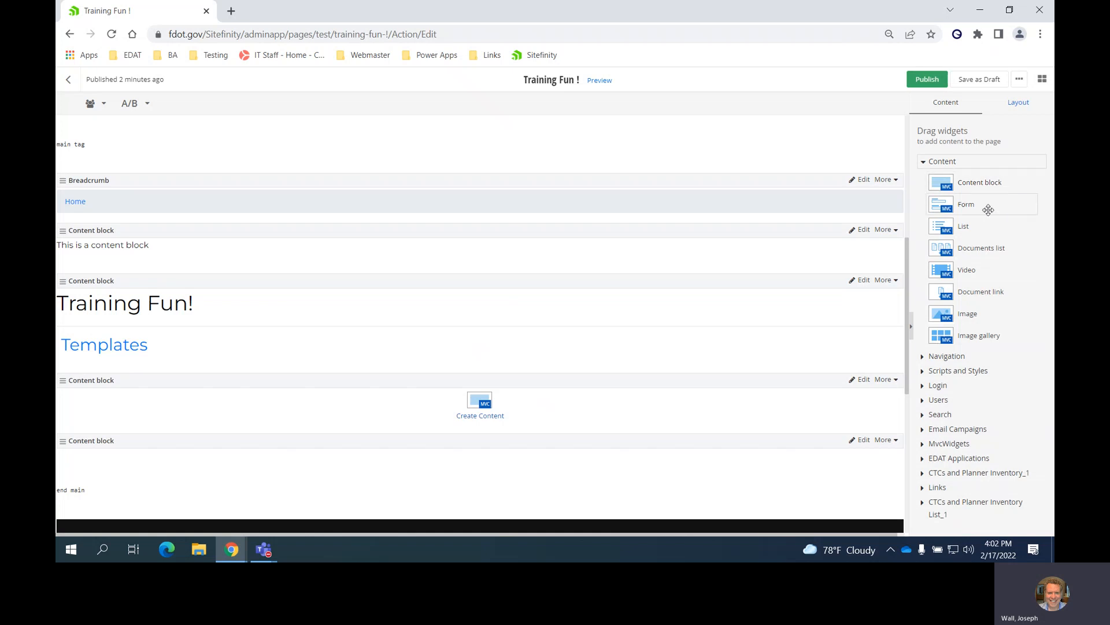
Step: Add a Form widget between the breadcrumb and the new content block, assign the Test form to it and save
left_click_drag(953, 202, 439, 236)
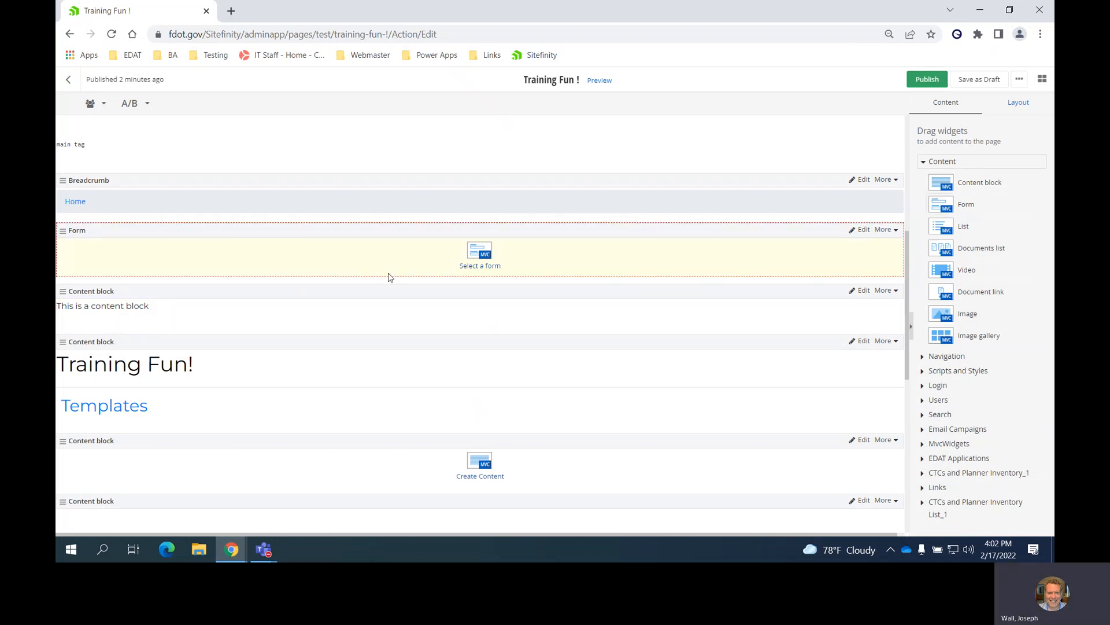
left_click(862, 234)
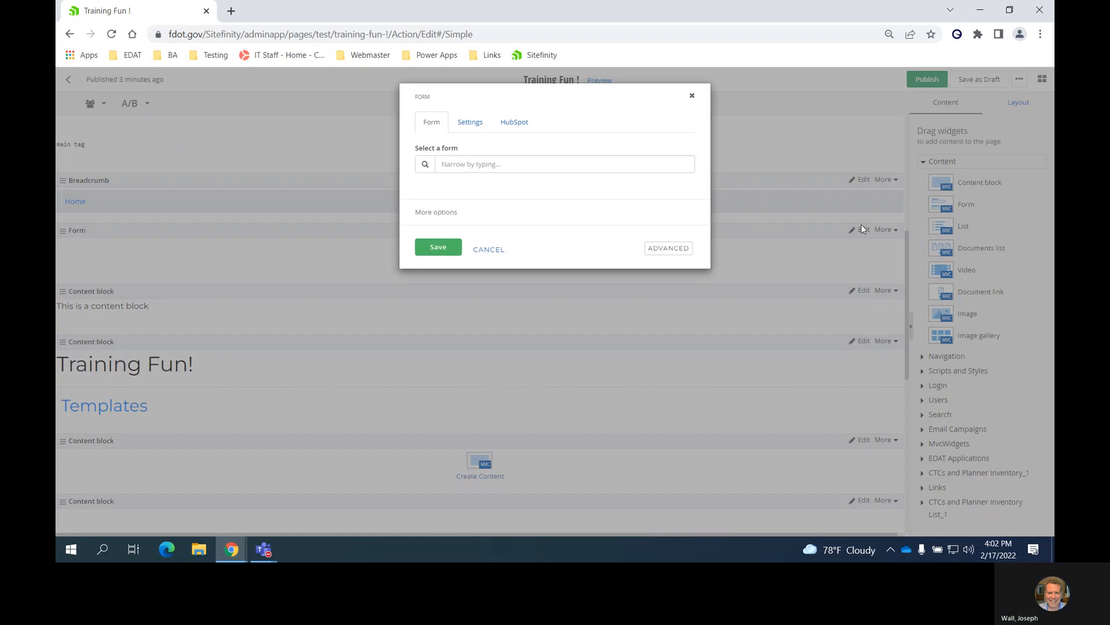
left_click(450, 165)
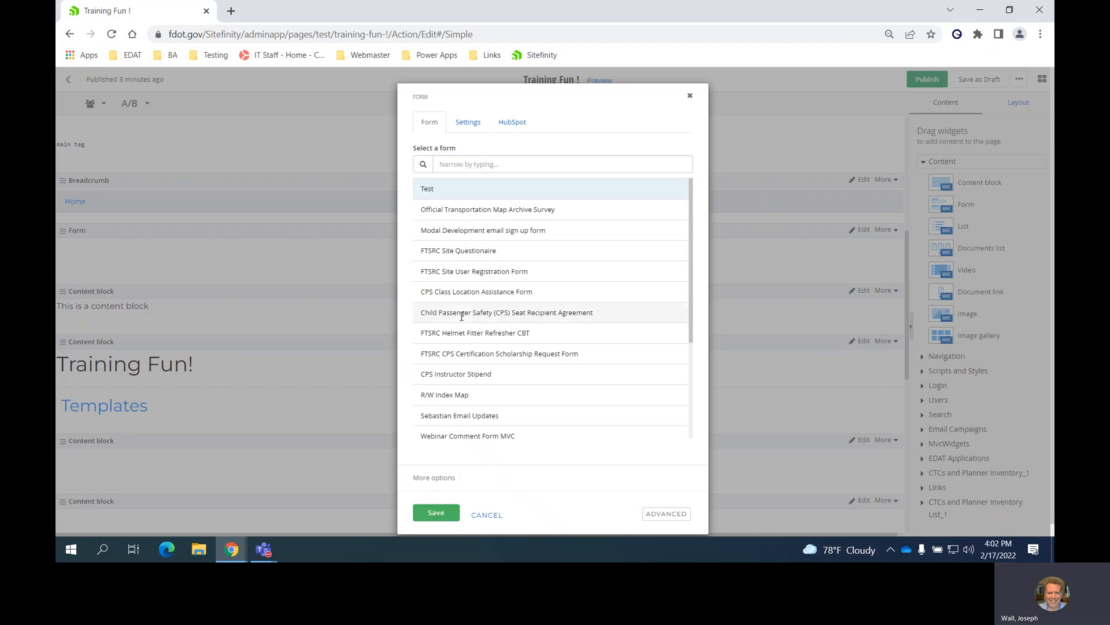
scroll(486, 333, "down", 1)
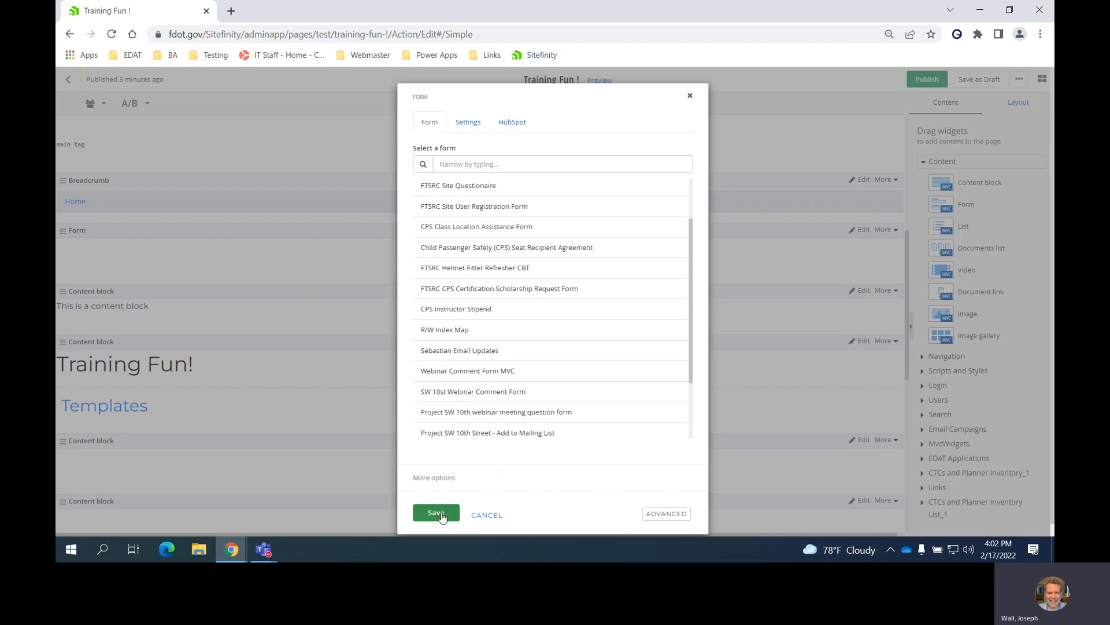
left_click(437, 513)
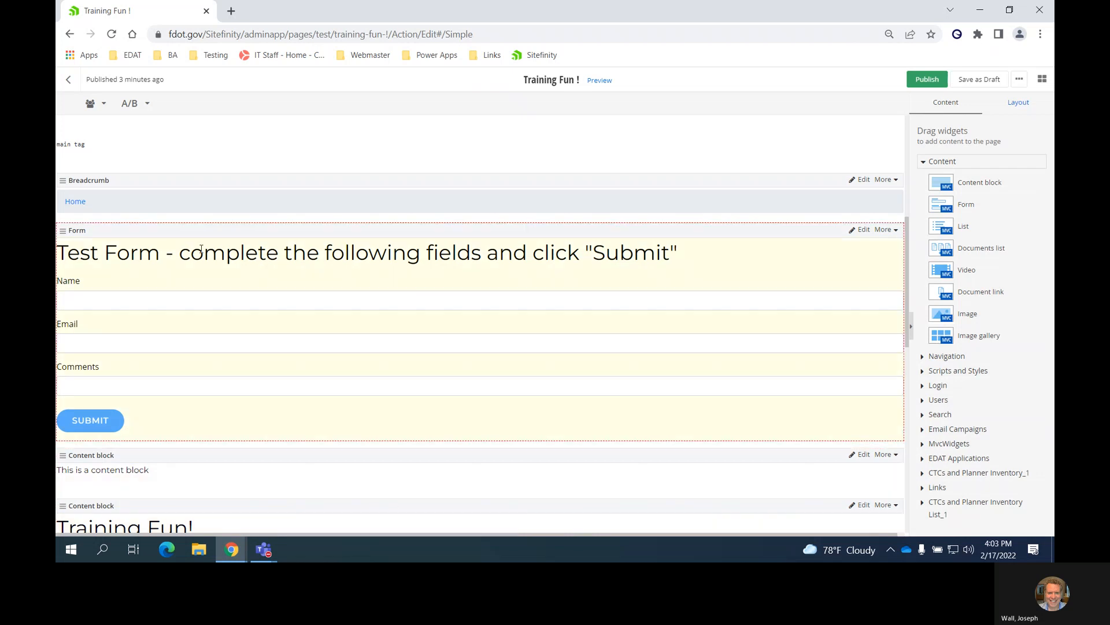
Step: Preview the page, try the form's Name, Email and Comments fields, and close the preview
left_click(597, 81)
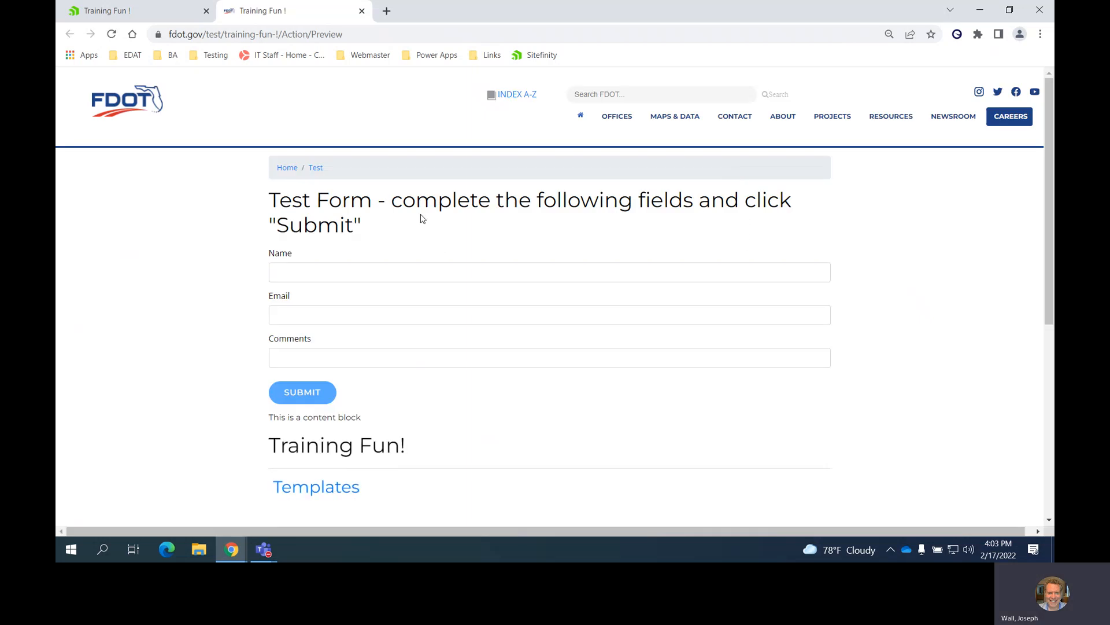
left_click(363, 280)
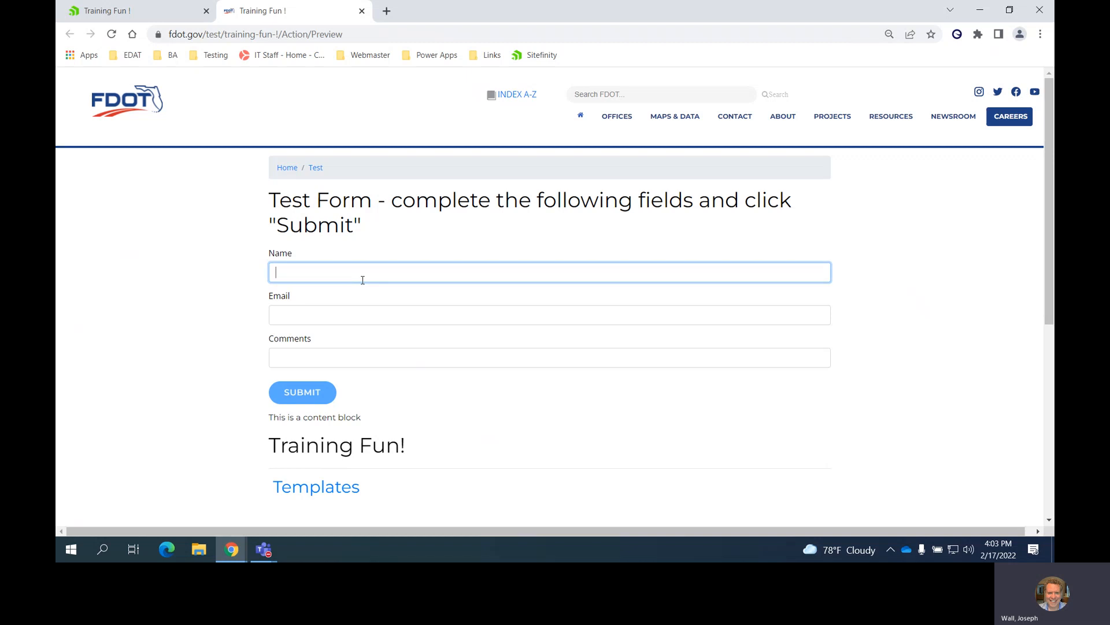
left_click(355, 316)
key("Tab")
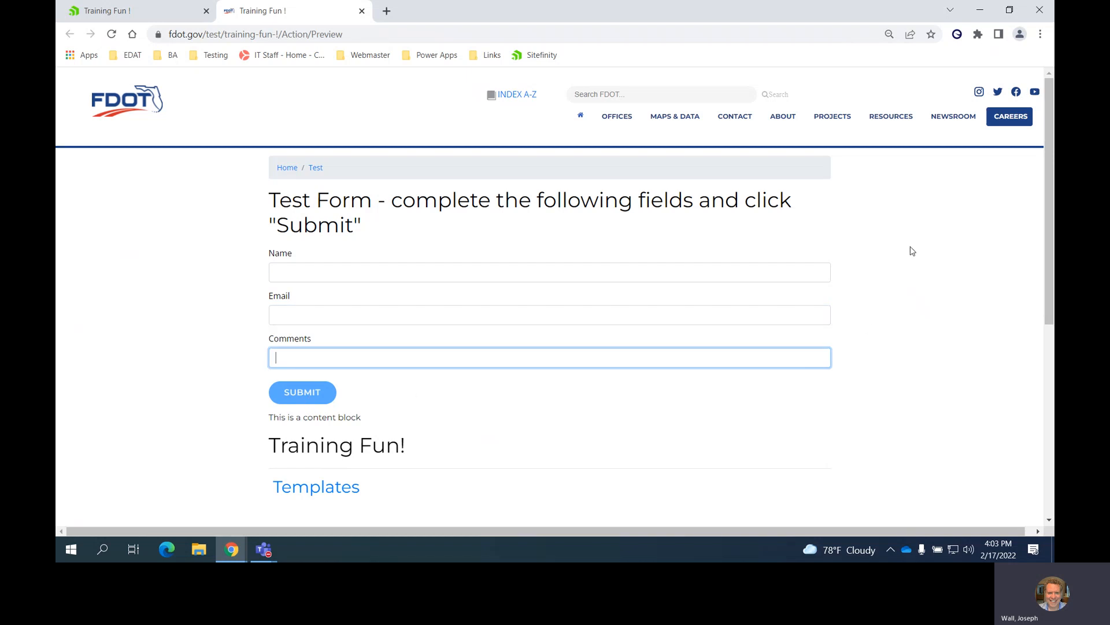
left_click(361, 11)
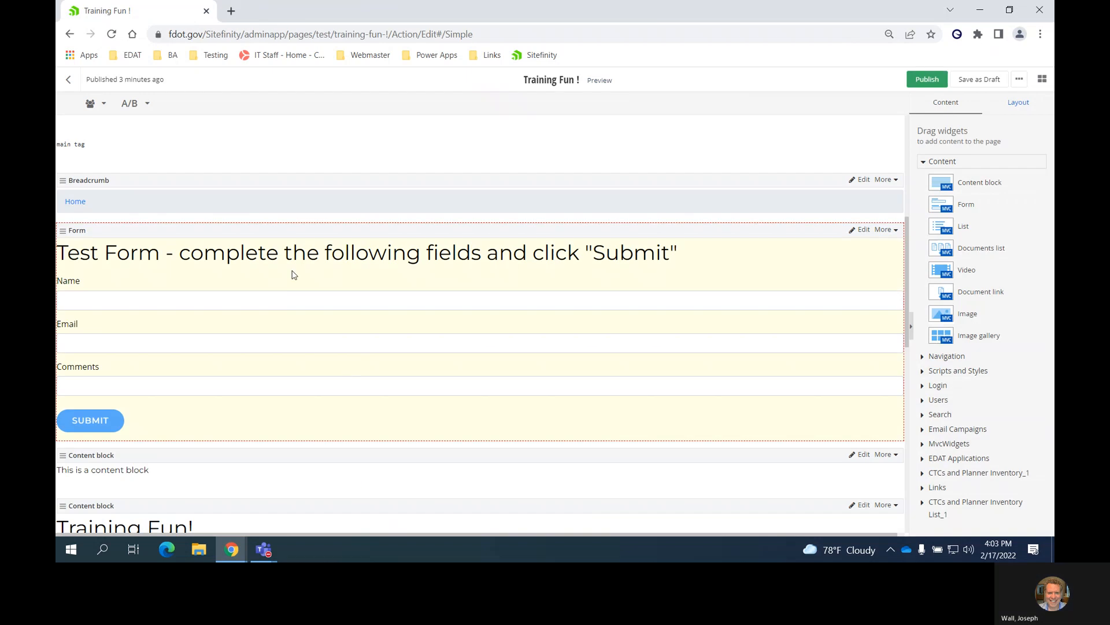
Step: Leave the Training Fun ! page editor for the Pages list, discarding the unsaved changes
scroll(352, 258, "up", 4)
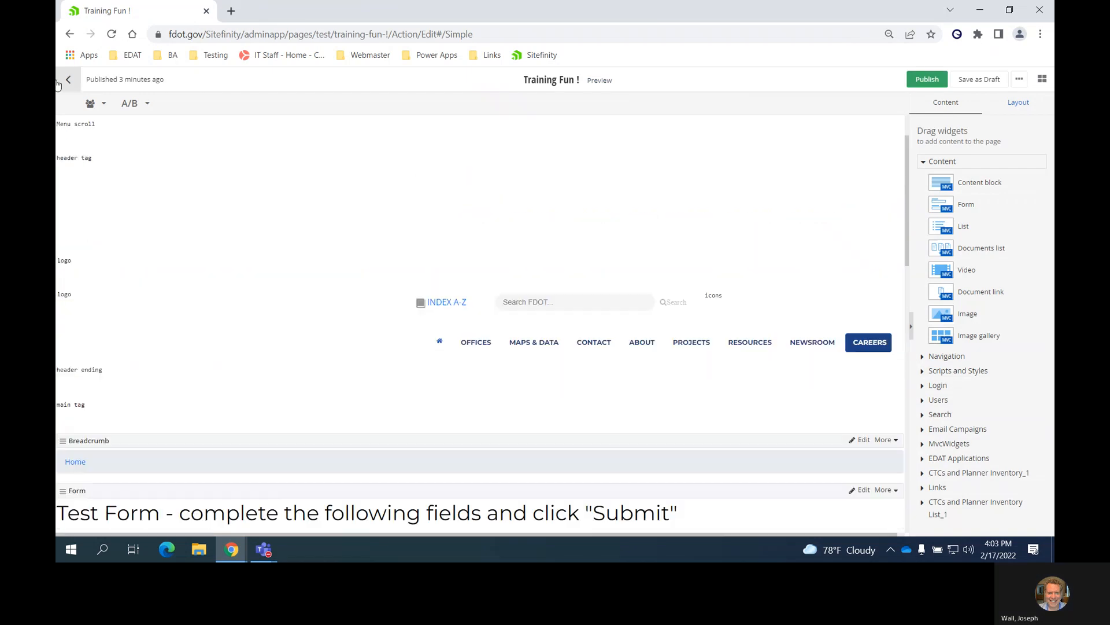
left_click(67, 81)
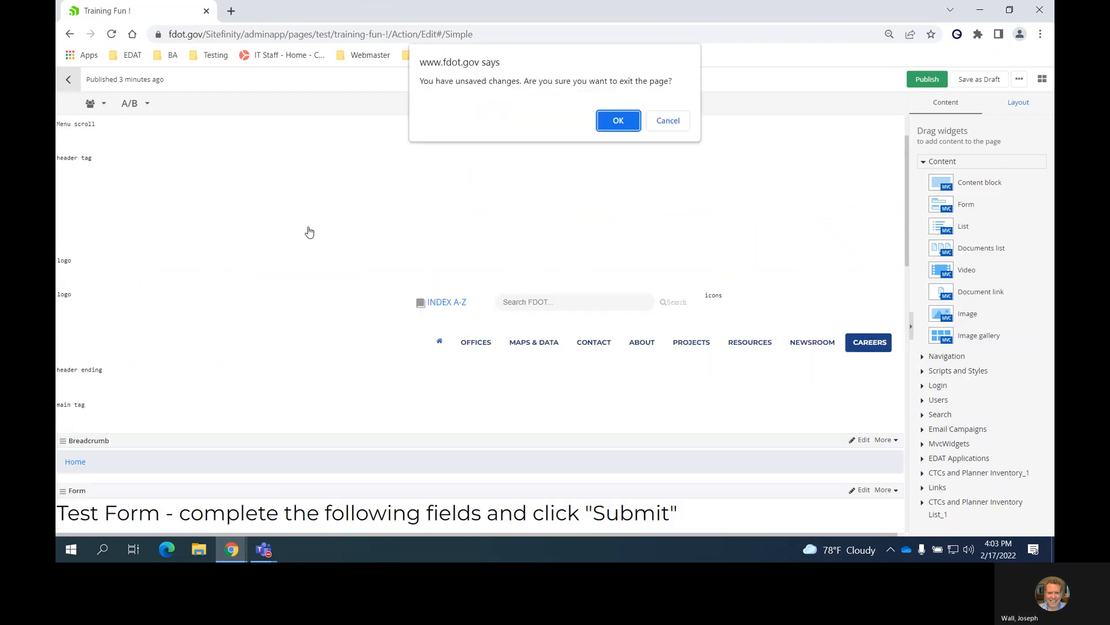
left_click(614, 124)
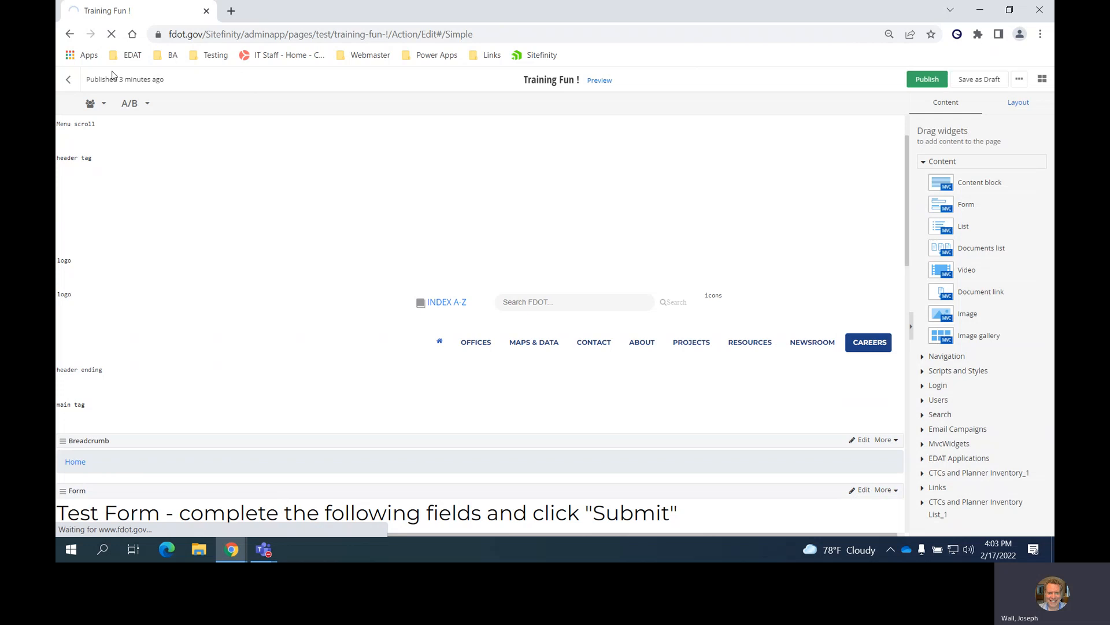
left_click(68, 79)
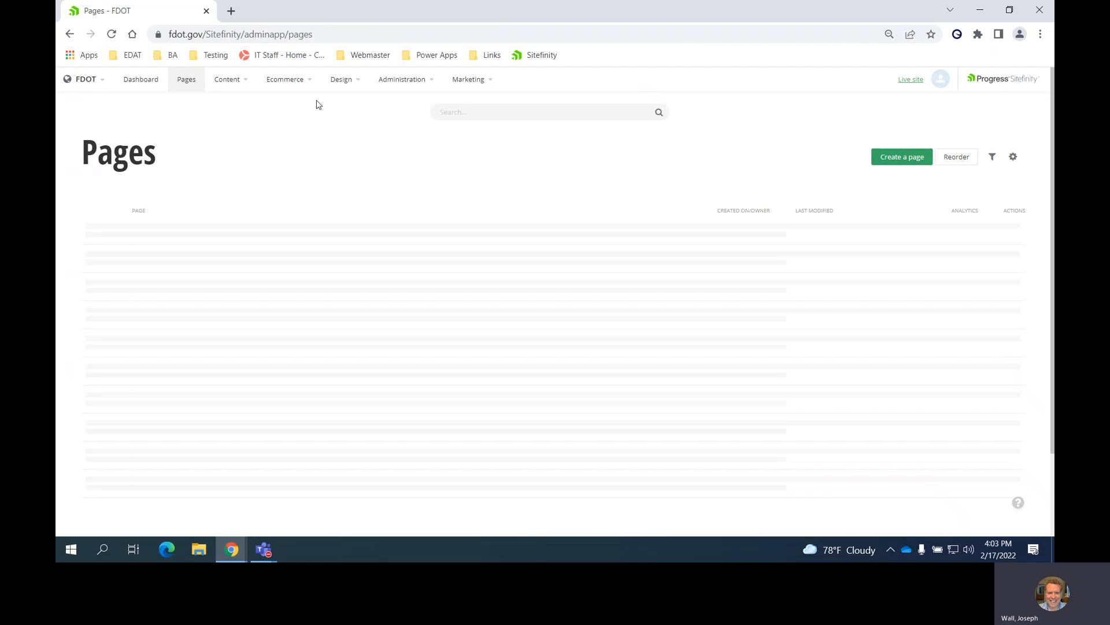
Step: Go to the site's Forms content and open the Test form in the form editor
left_click(240, 84)
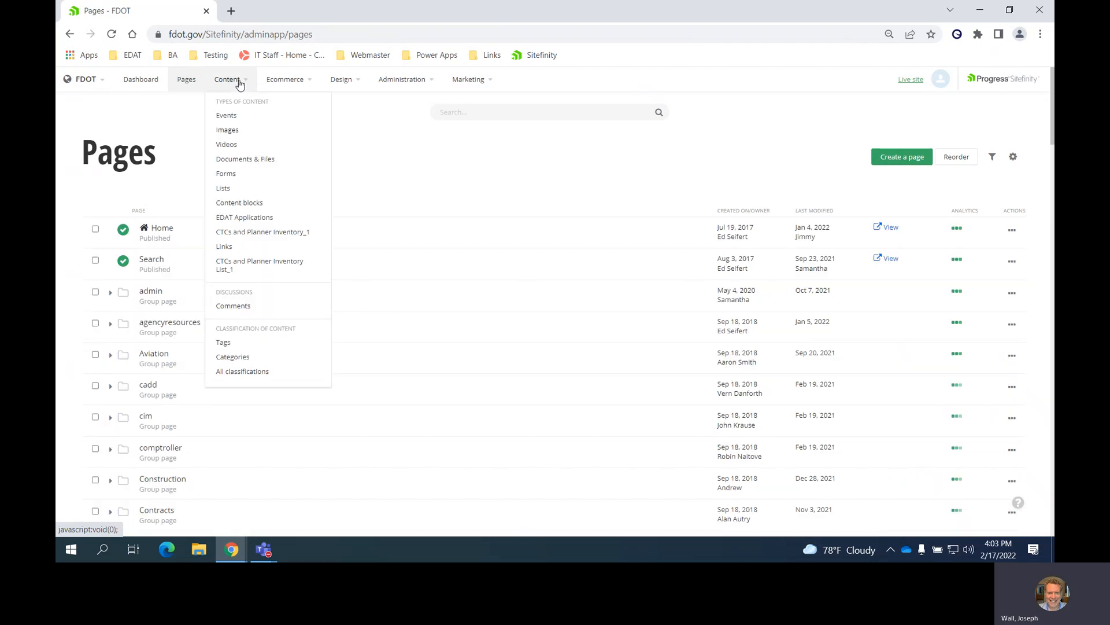
left_click(234, 182)
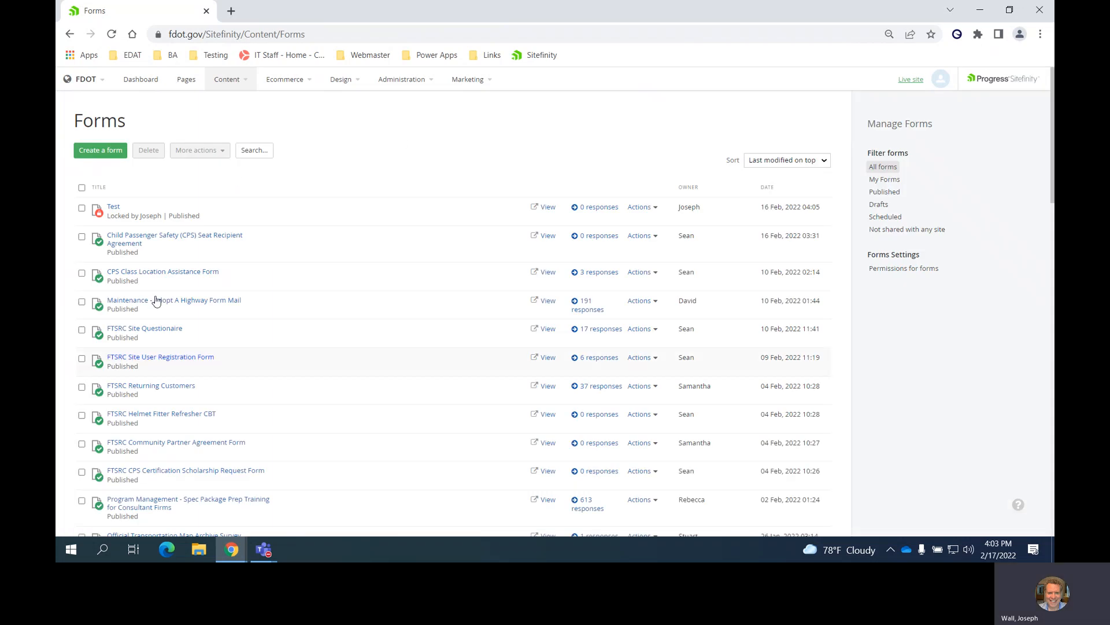
left_click(115, 207)
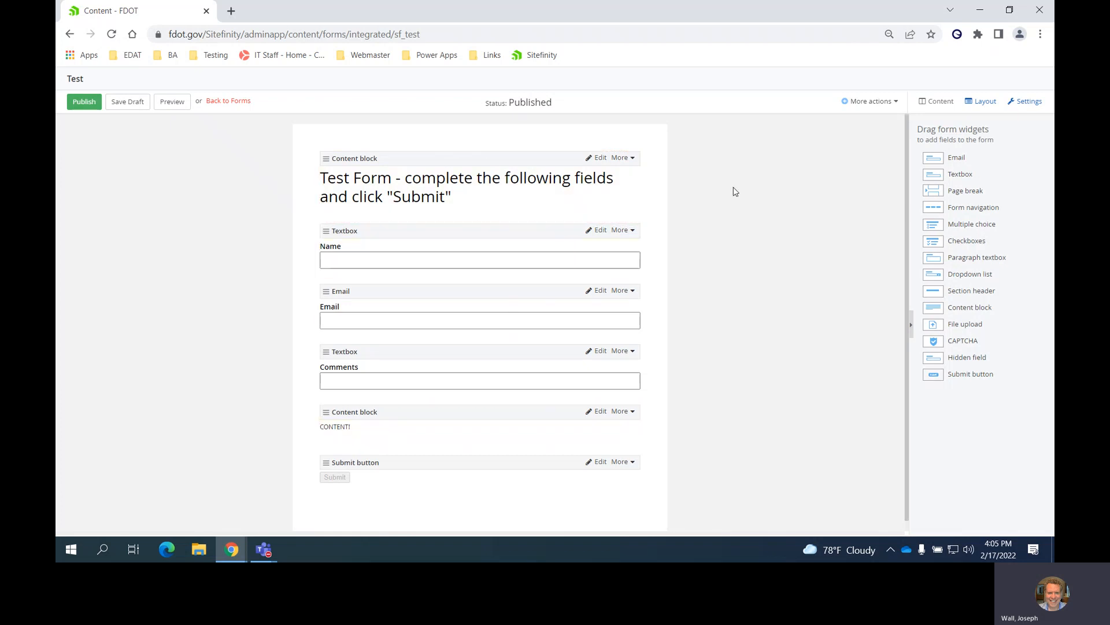
Step: Try the "Redirect to a page" after-submission option in the Test form's settings and return to the forms list without saving
left_click(1030, 103)
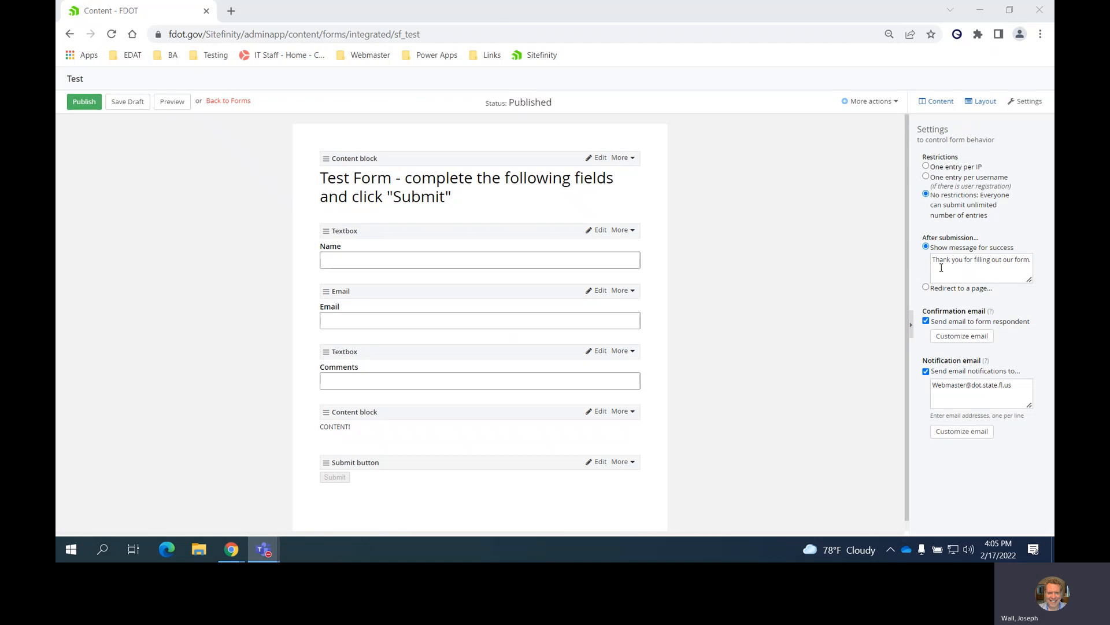
left_click(926, 288)
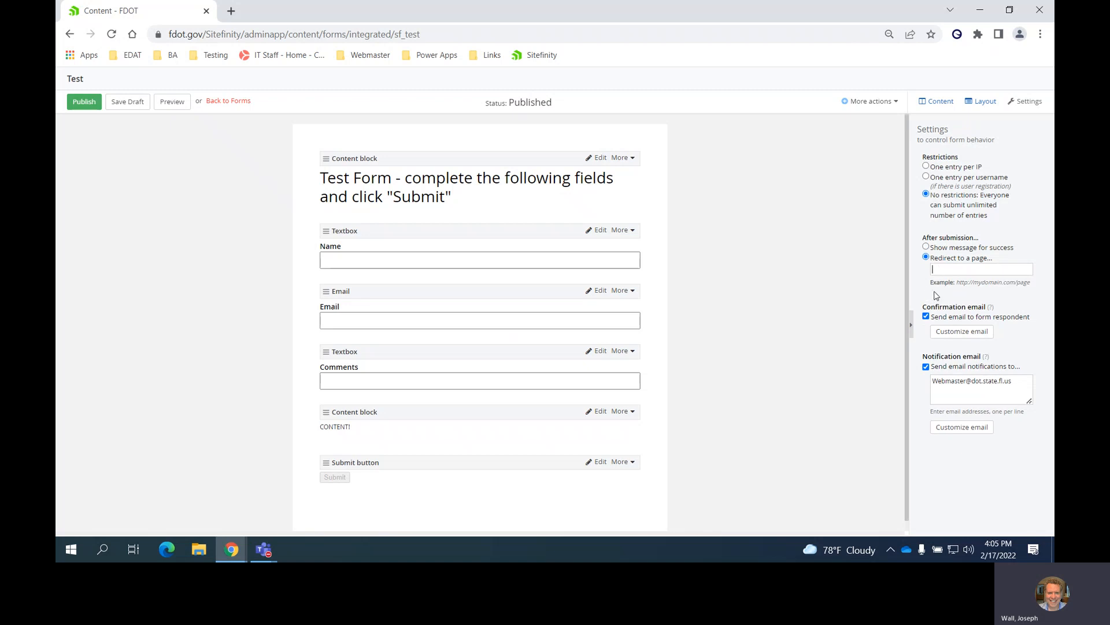
left_click(926, 247)
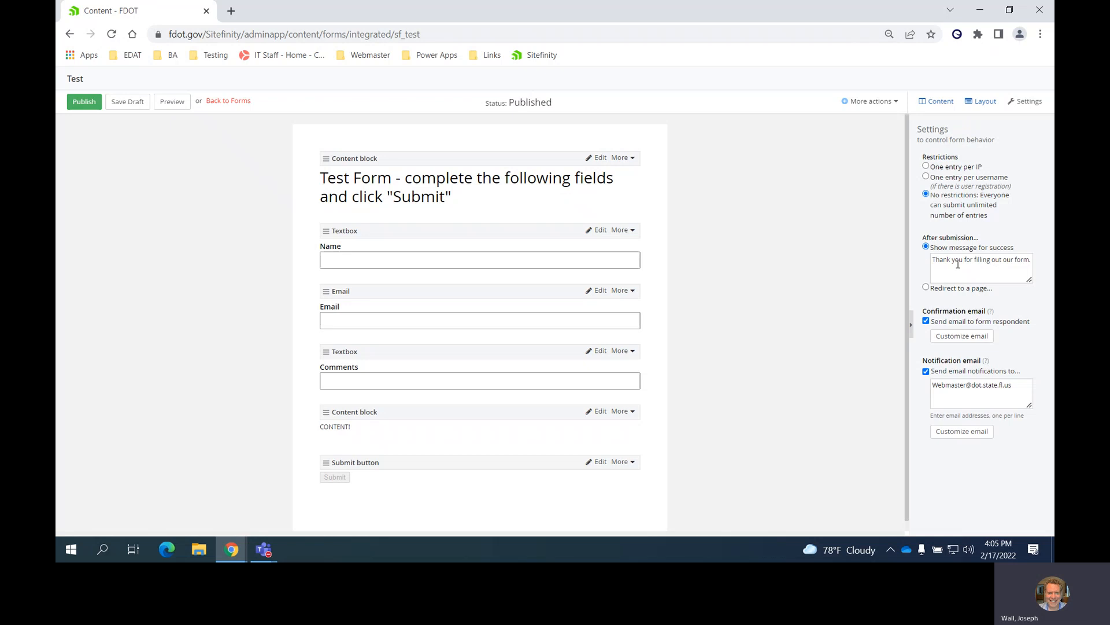
left_click(926, 287)
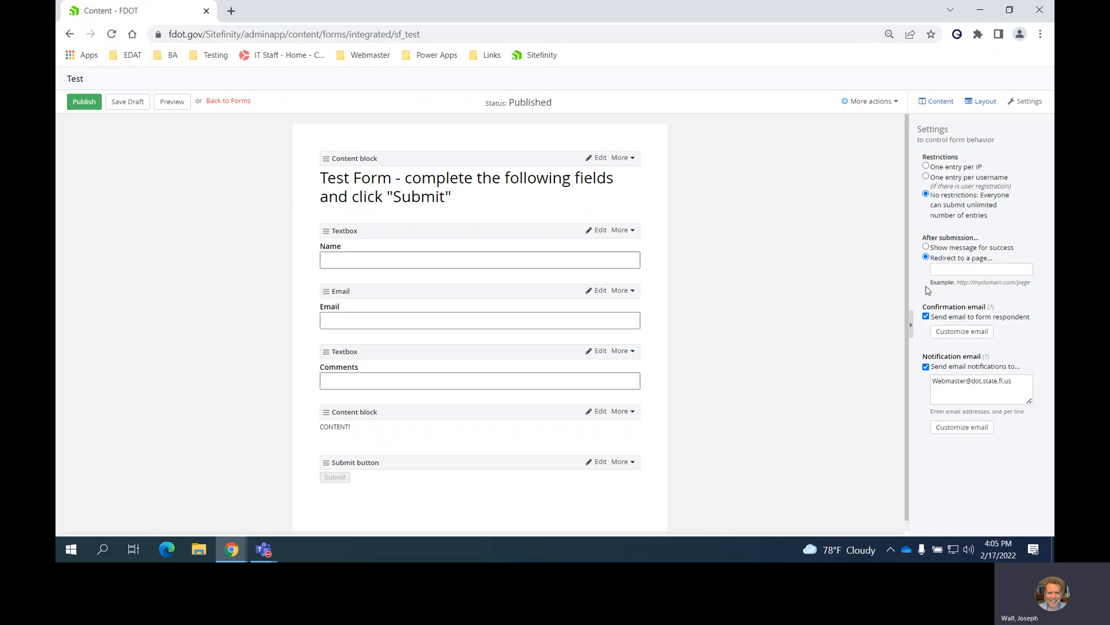
left_click(951, 270)
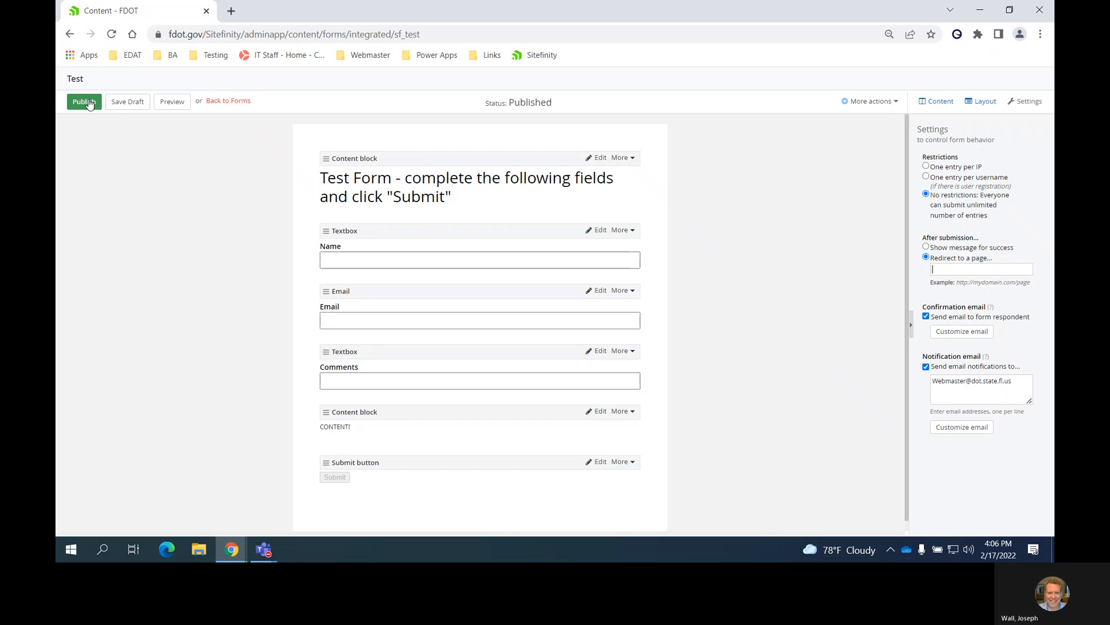
left_click(226, 102)
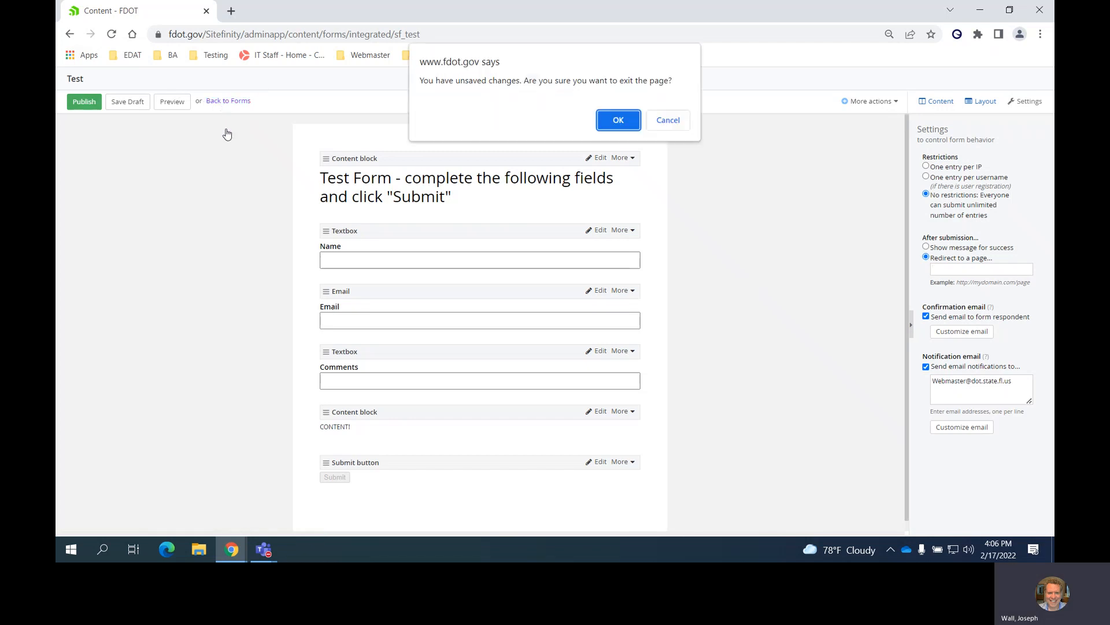
left_click(614, 119)
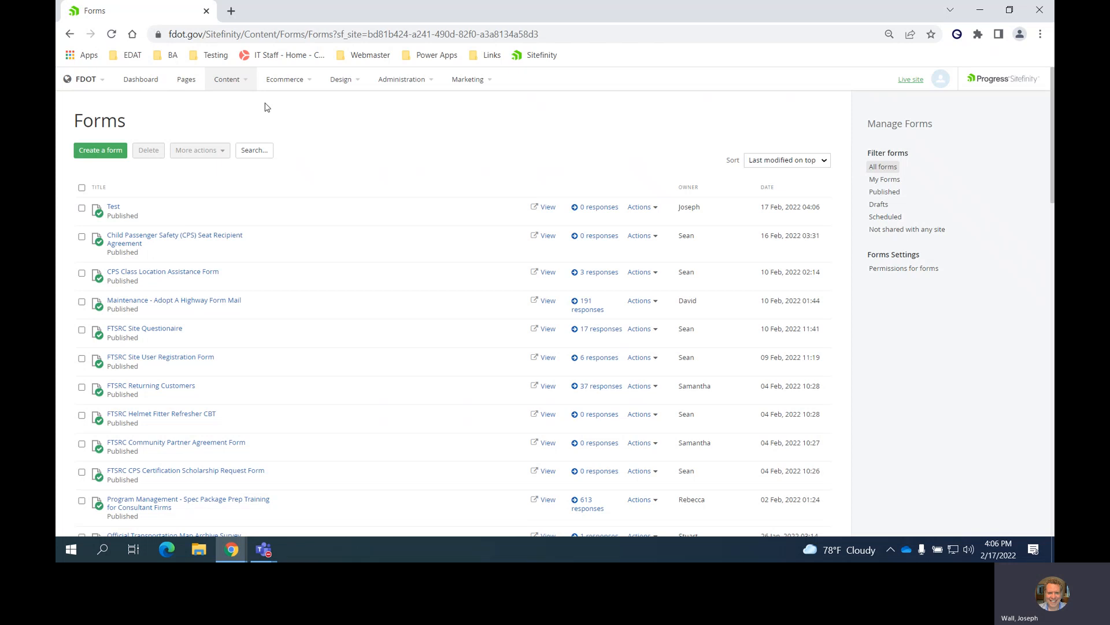
Step: Go to Documents & Files and open the Construction library
left_click(241, 86)
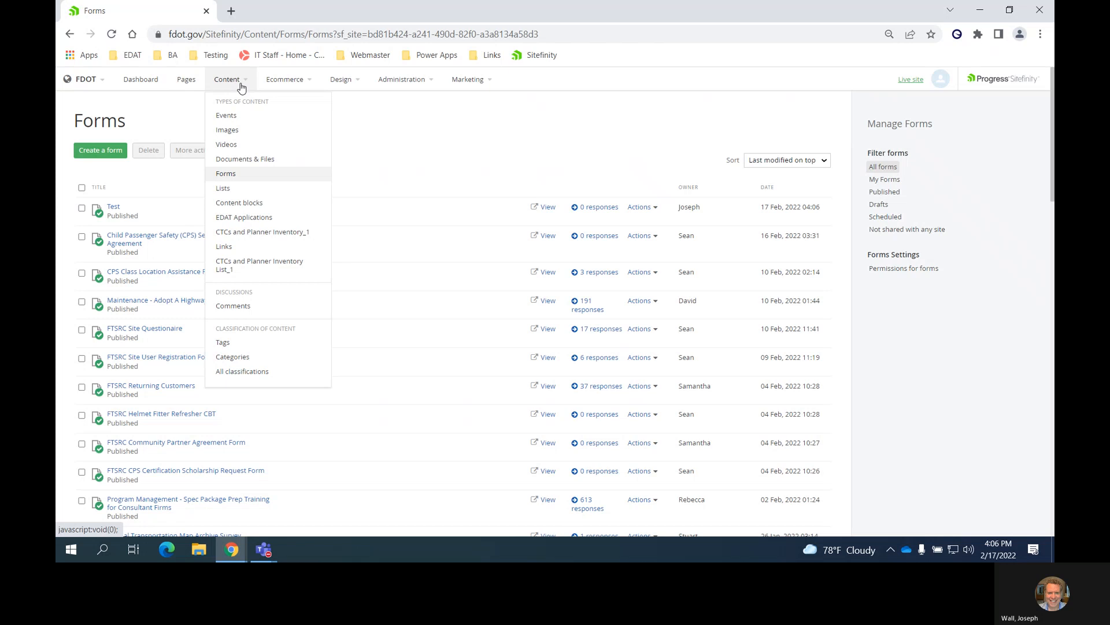
left_click(250, 164)
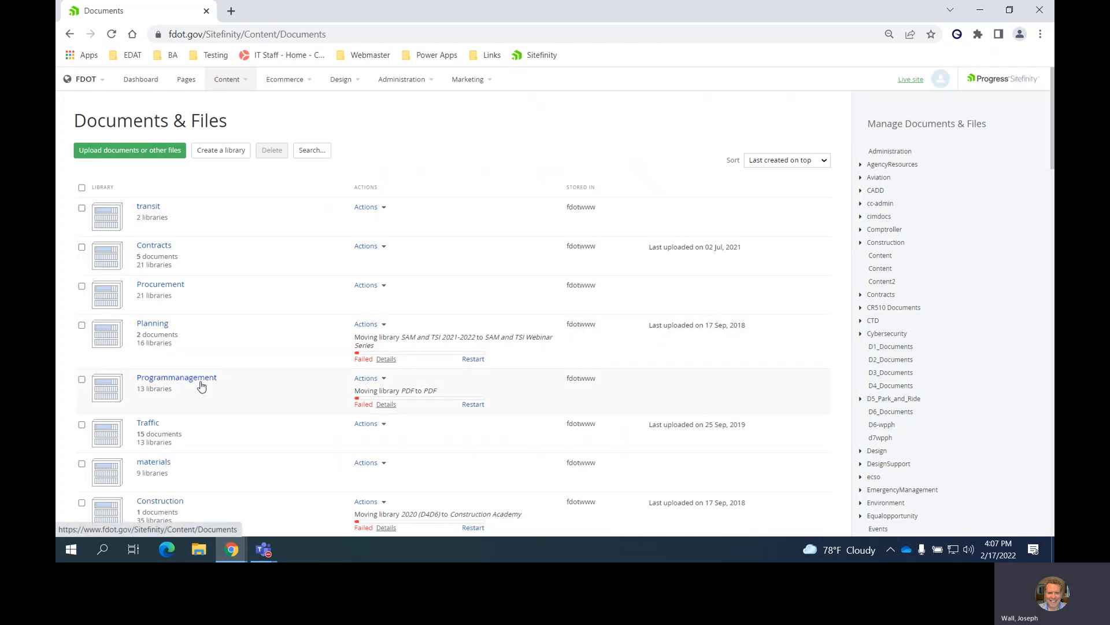
left_click(167, 501)
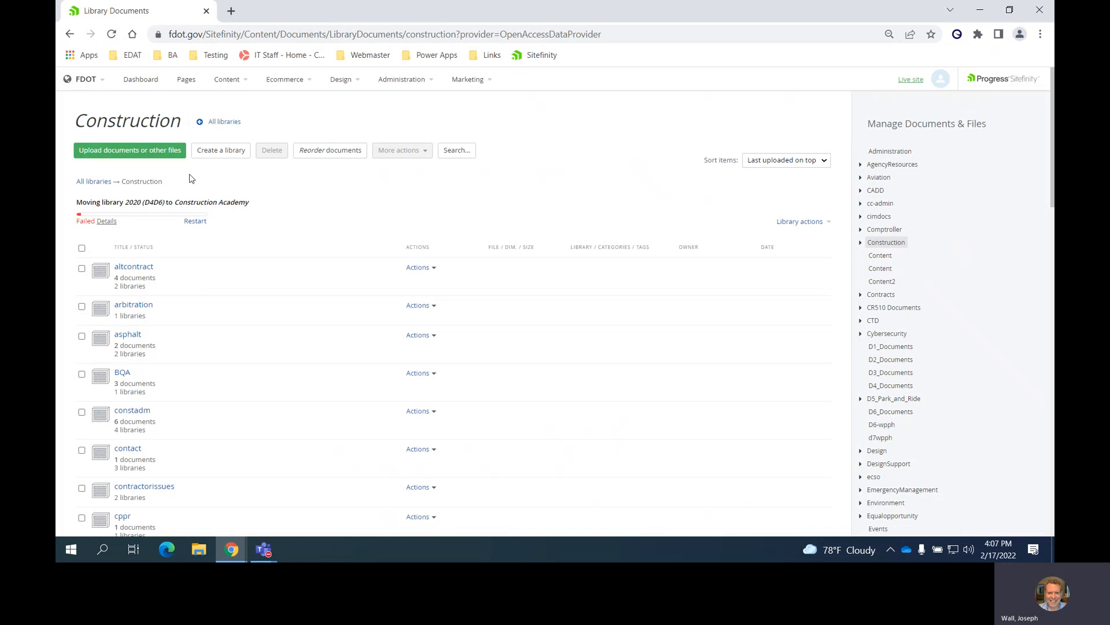
Step: Look through the Construction library's sublibraries and open the asphalt library
scroll(162, 384, "down", 8)
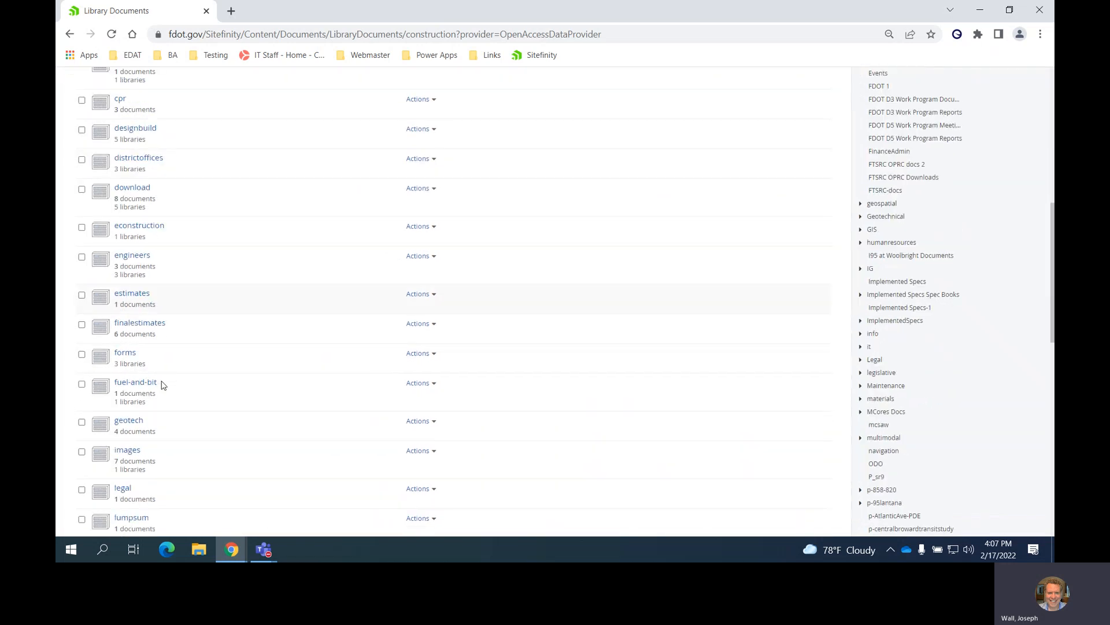
scroll(258, 389, "down", 3)
scroll(258, 390, "up", 9)
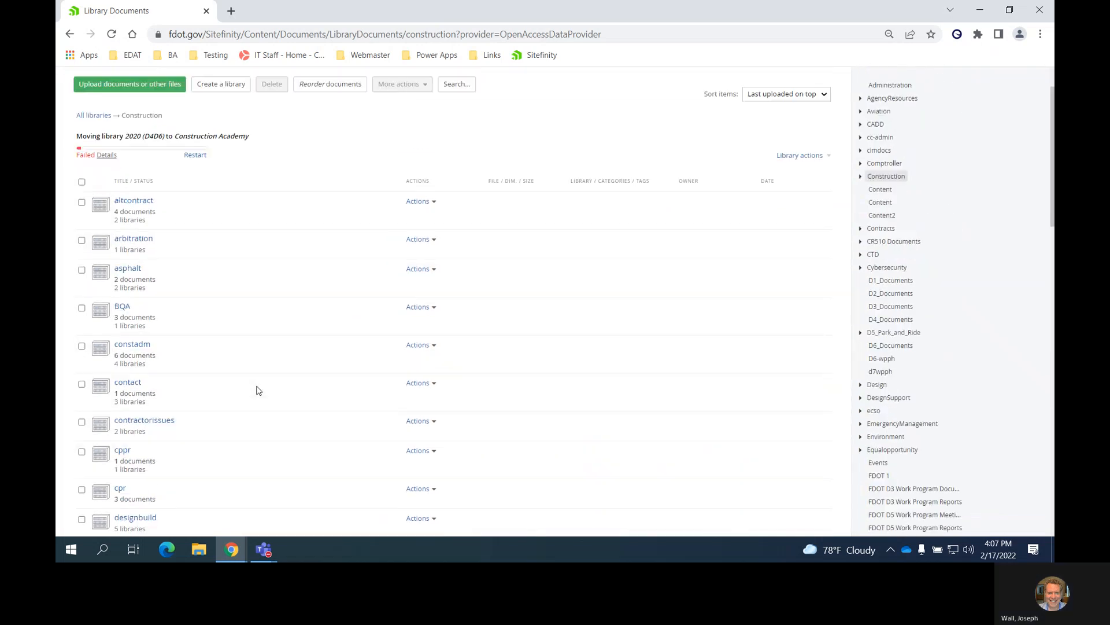
scroll(258, 389, "down", 3)
scroll(258, 390, "up", 2)
scroll(211, 229, "up", 1)
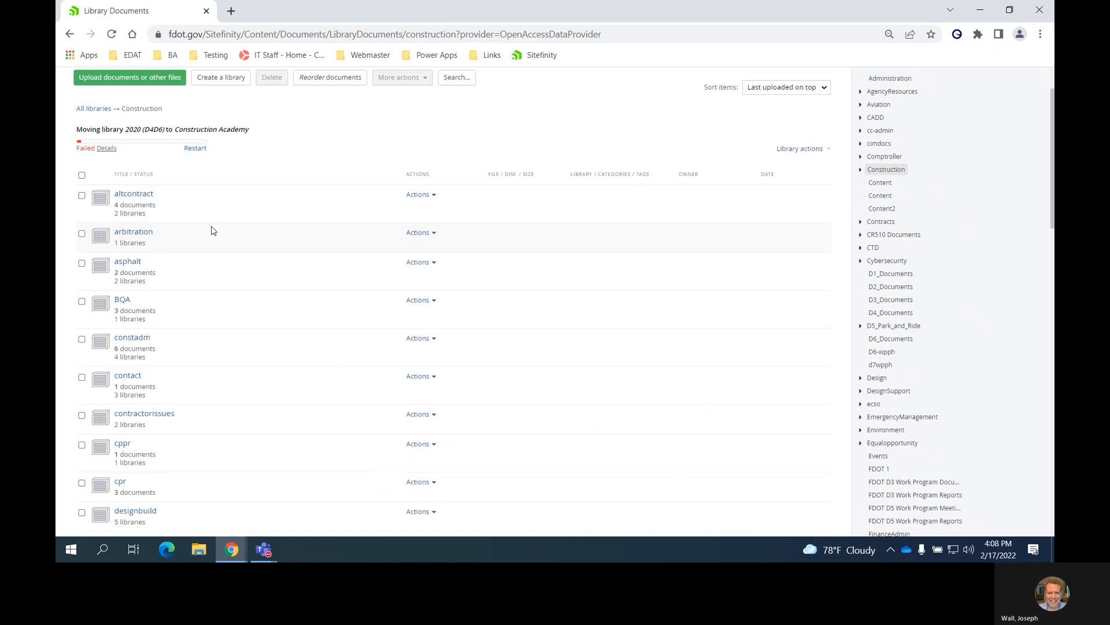
left_click(132, 269)
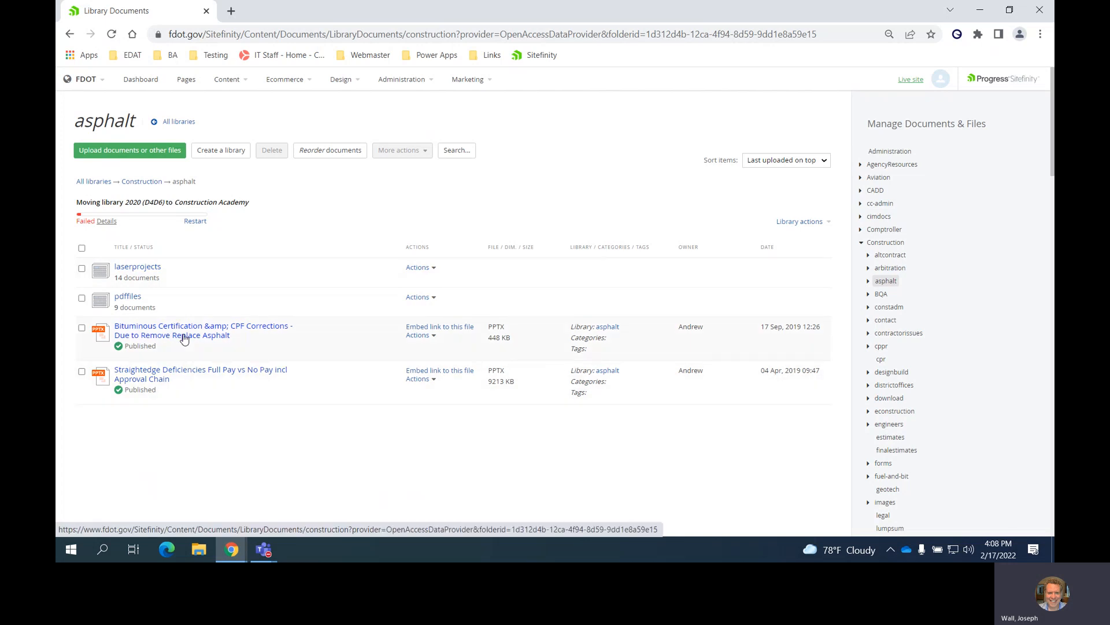
Step: Display the embed link for the Bituminous Certification & CPF Corrections presentation and select its URL through to the end
left_click(463, 327)
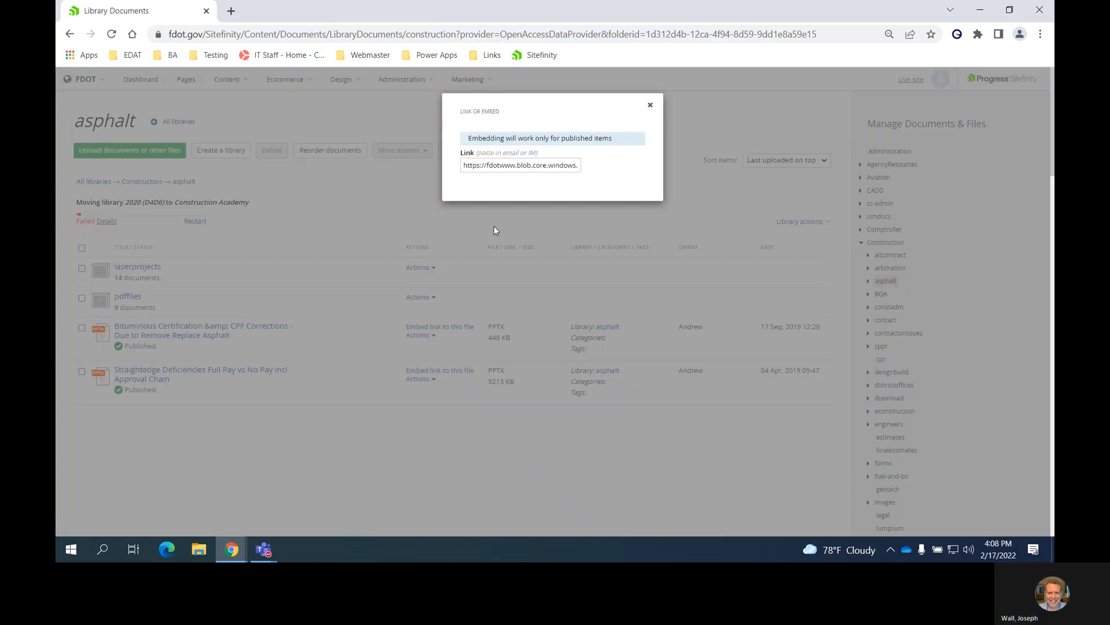
left_click(509, 167)
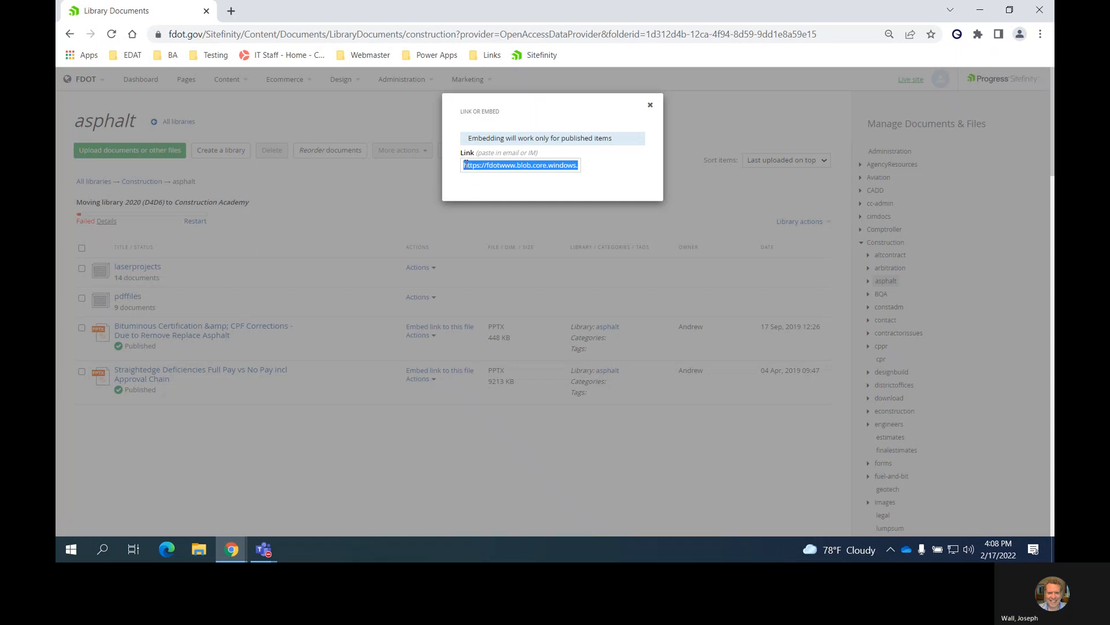
left_click_drag(466, 165, 484, 166)
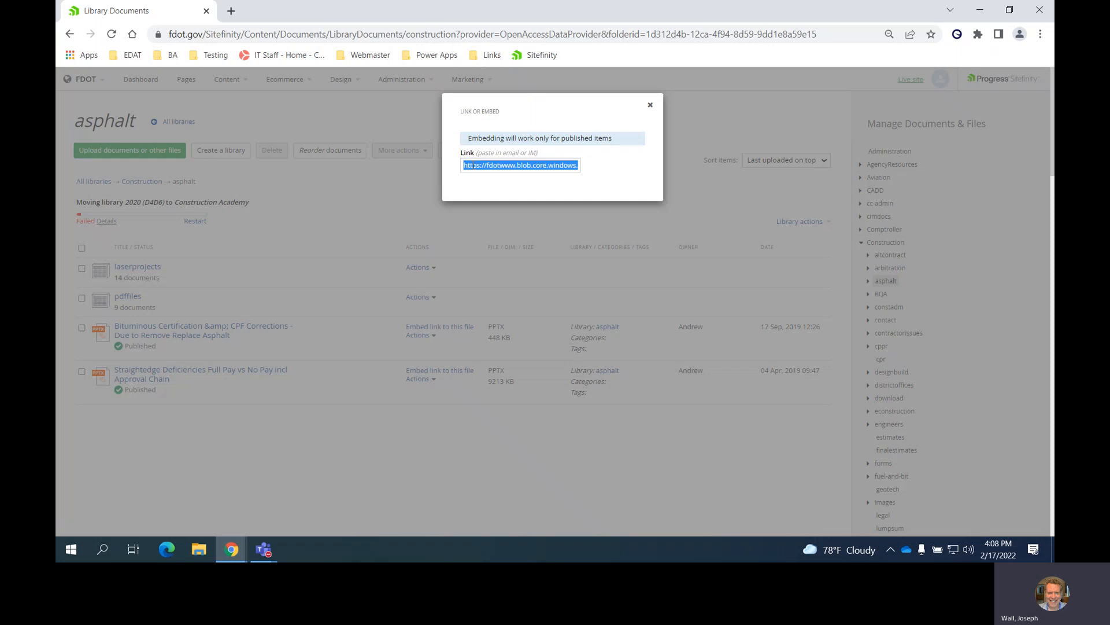
left_click(547, 166)
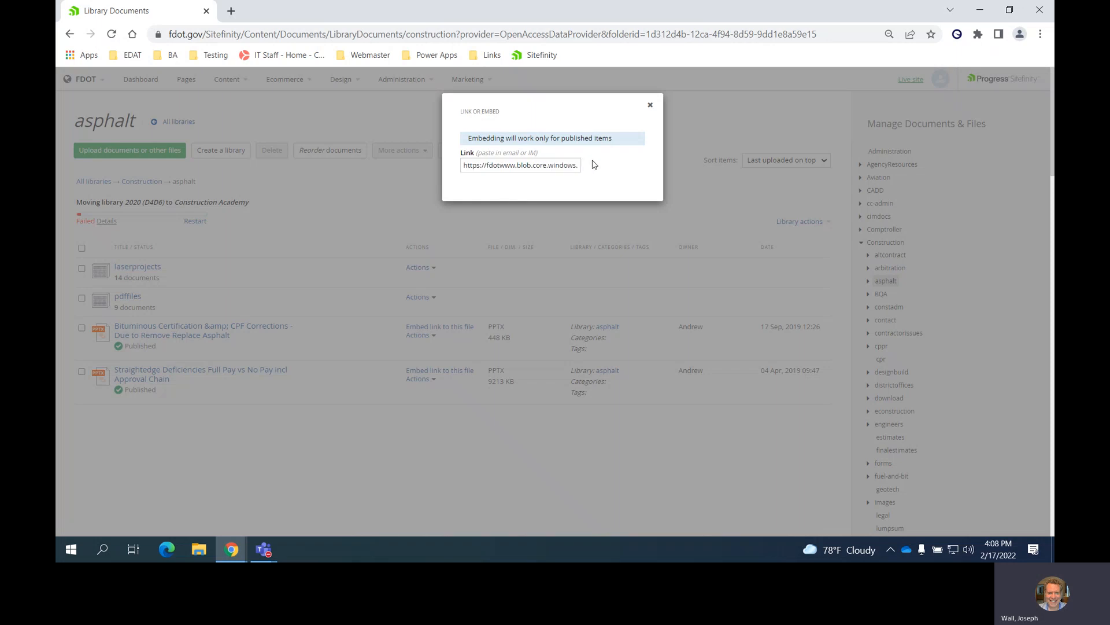
left_click_drag(573, 169, 586, 167)
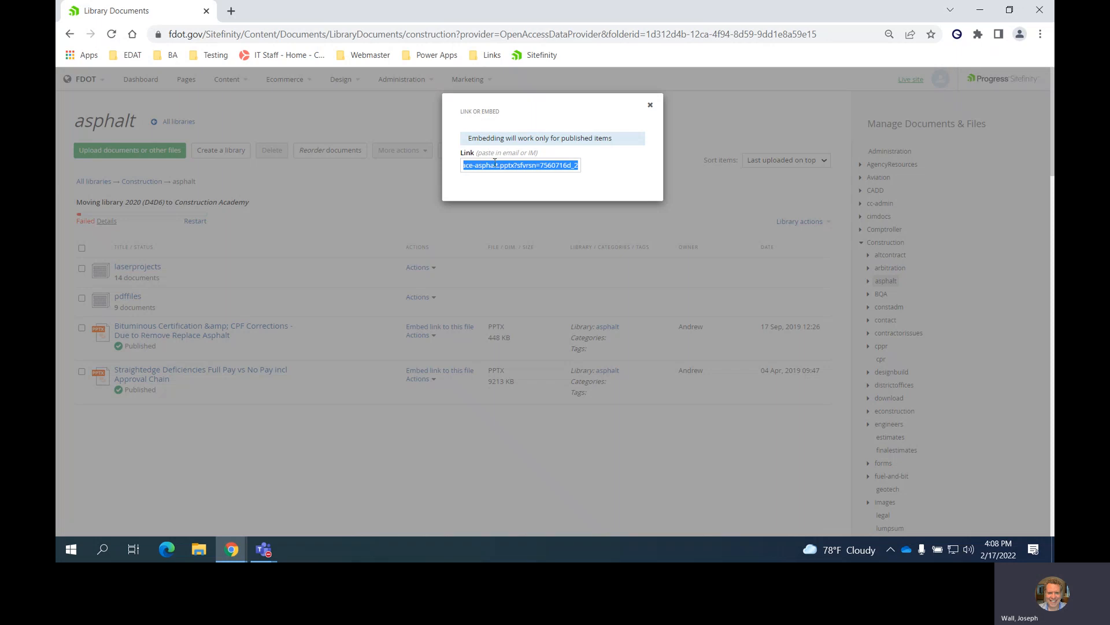
Step: Close the embed link window and display the available actions for the Bituminous Certification & CPF Corrections presentation
left_click(566, 183)
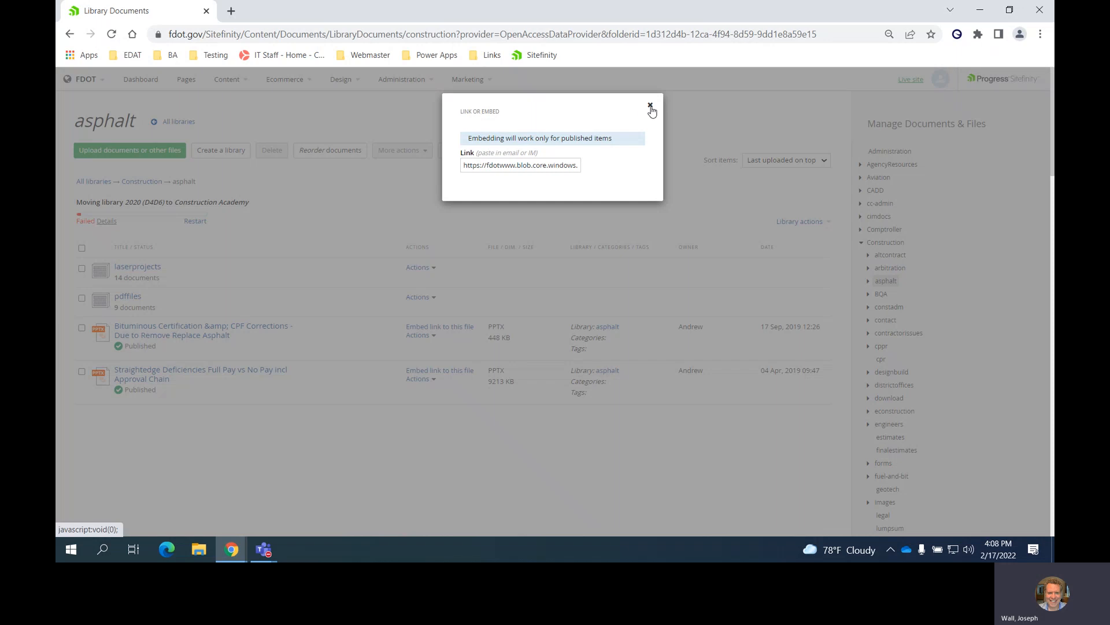
left_click(651, 106)
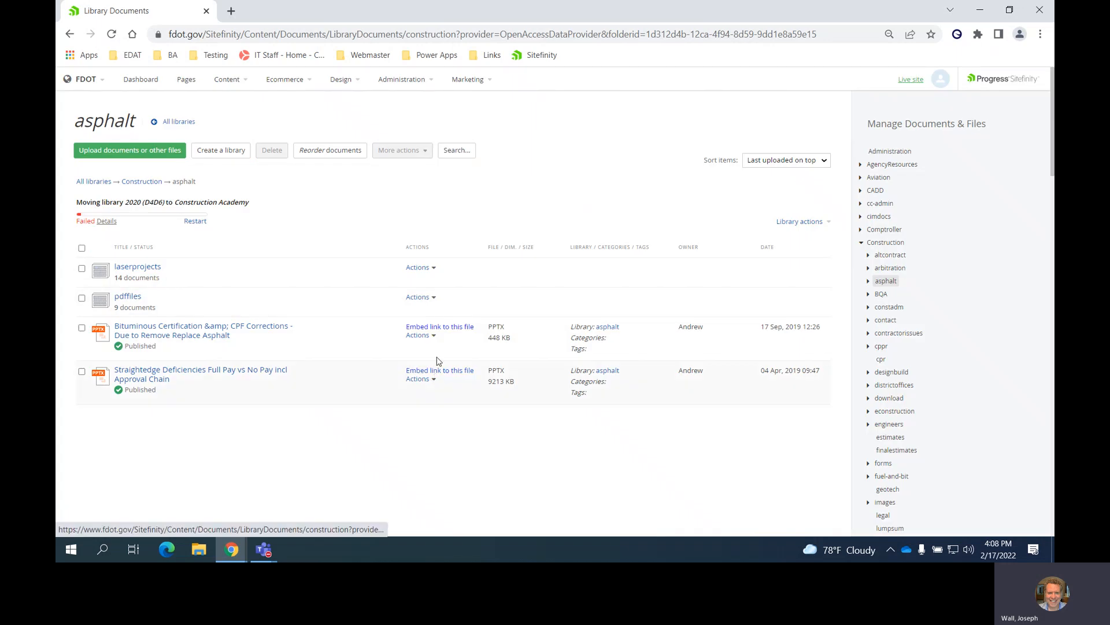
left_click(433, 337)
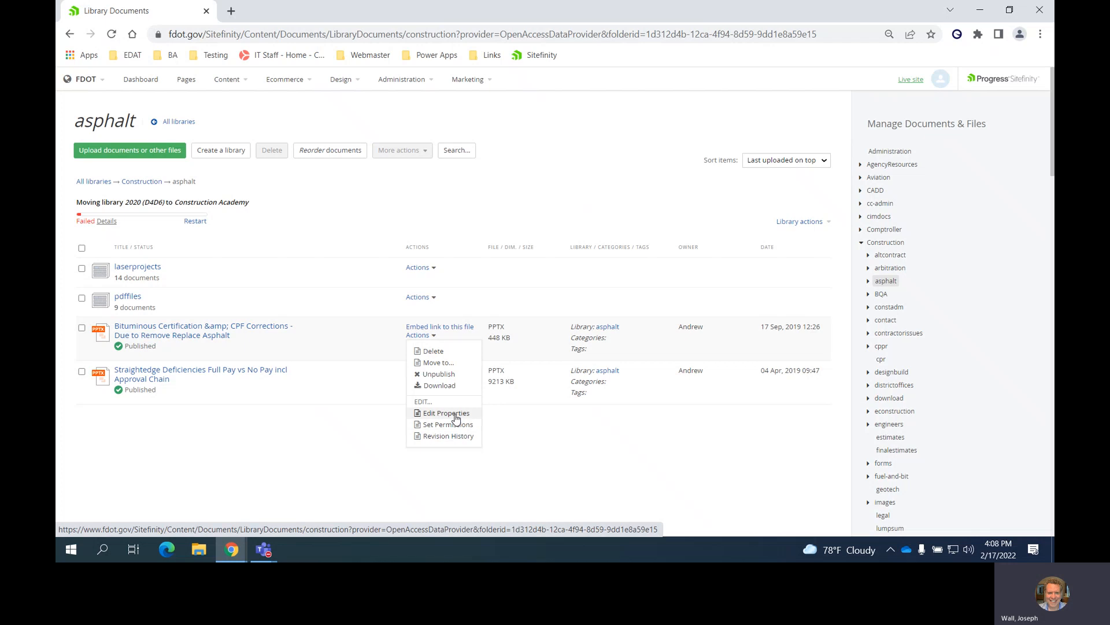
Step: View the Bituminous Certification presentation's properties and its options to open or replace the file, and return to the asphalt library
left_click(195, 334)
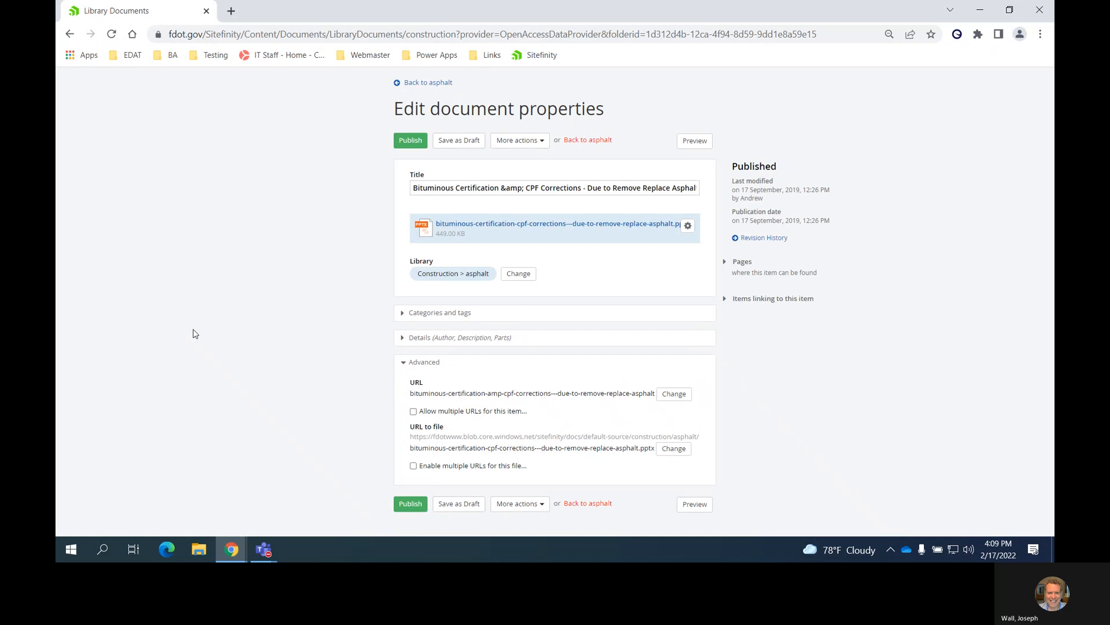
left_click(688, 226)
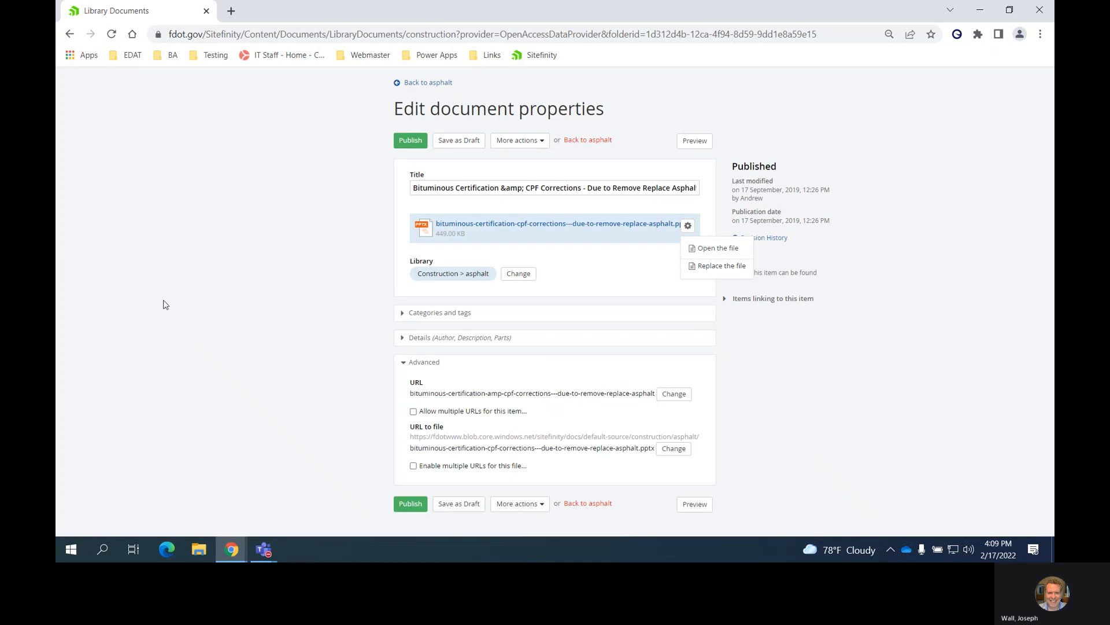
left_click(181, 299)
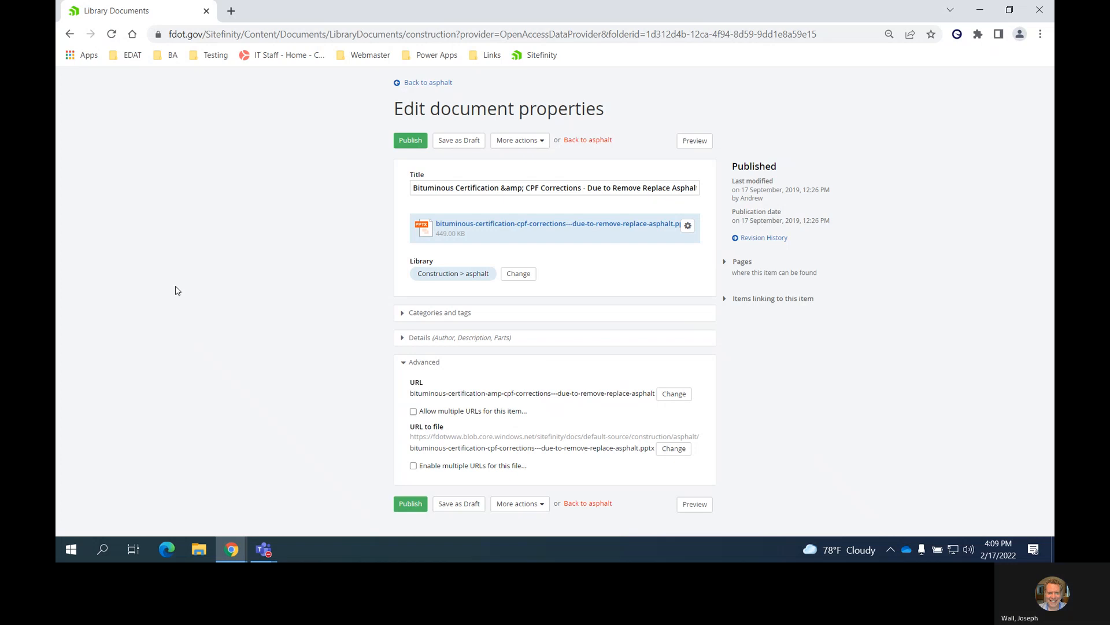
left_click(408, 83)
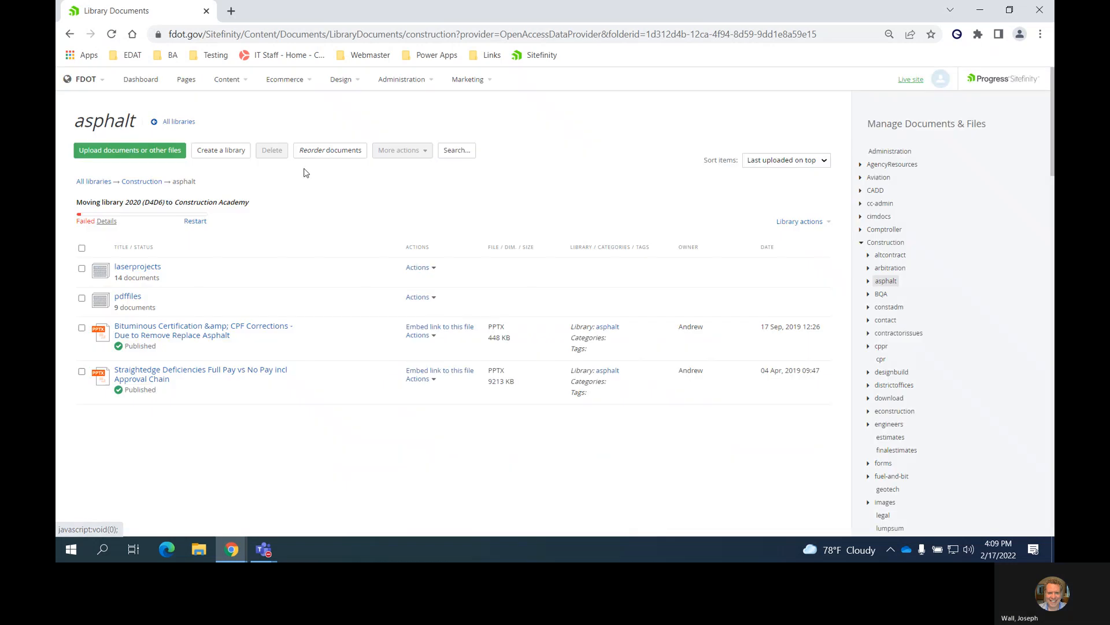
Step: Look through the Downloads folder from the asphalt library's document upload page, and return to the library without uploading a file
left_click(151, 155)
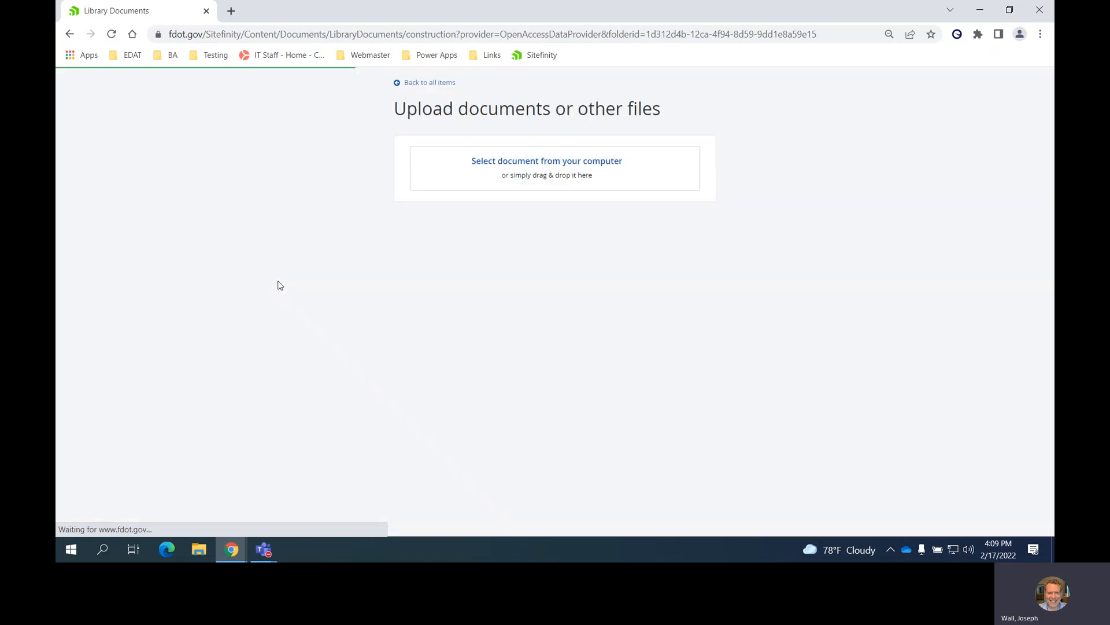
left_click(559, 166)
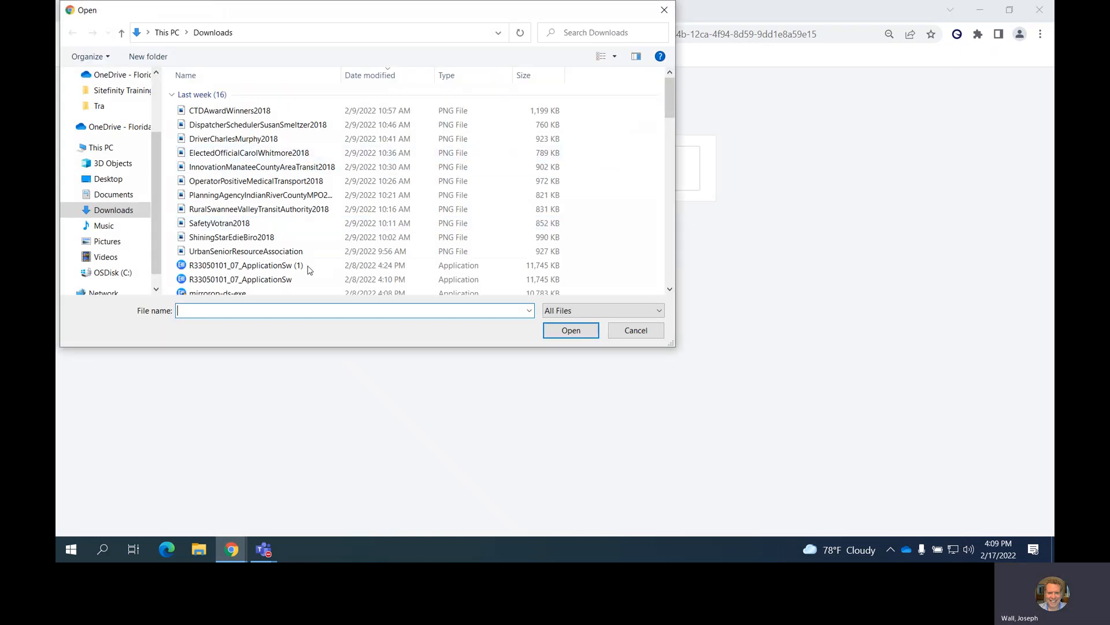
scroll(266, 224, "down", 5)
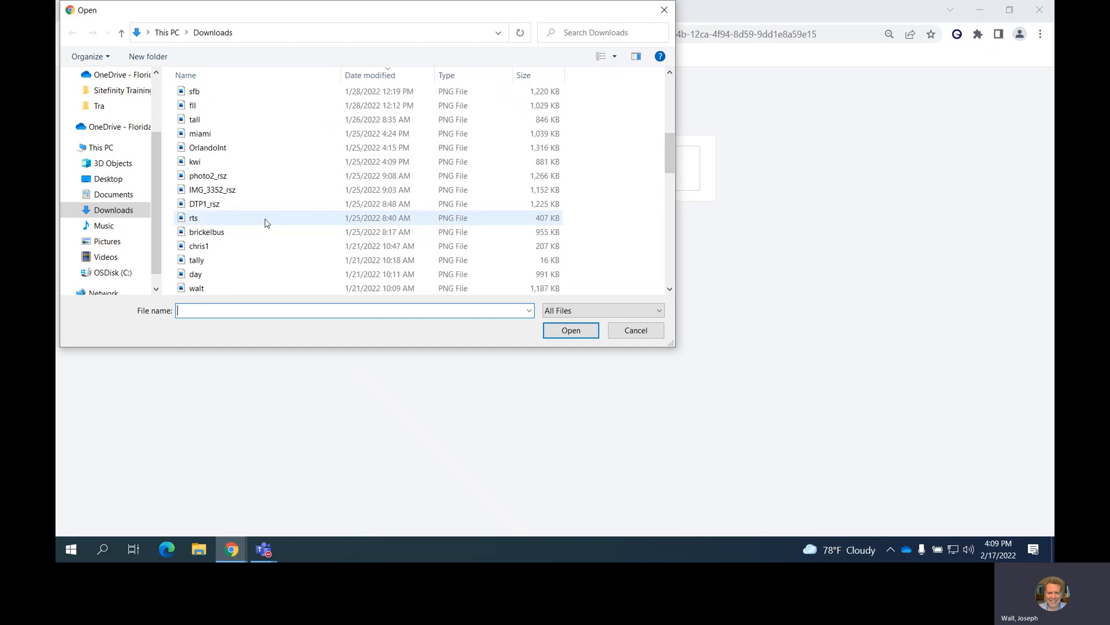
scroll(266, 224, "up", 5)
left_click(627, 327)
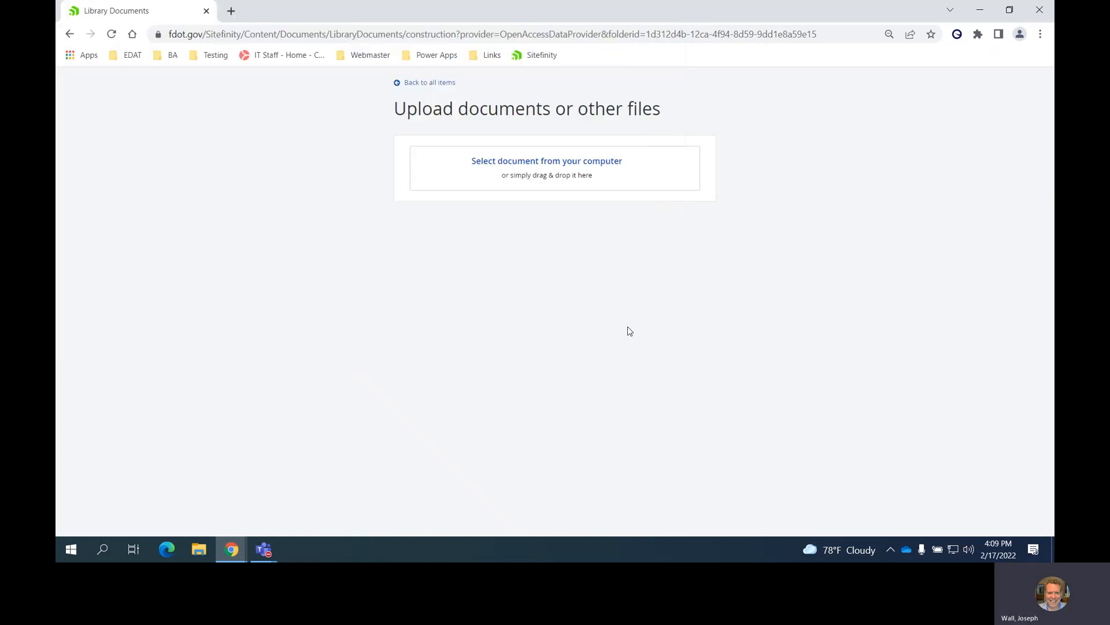
left_click(415, 82)
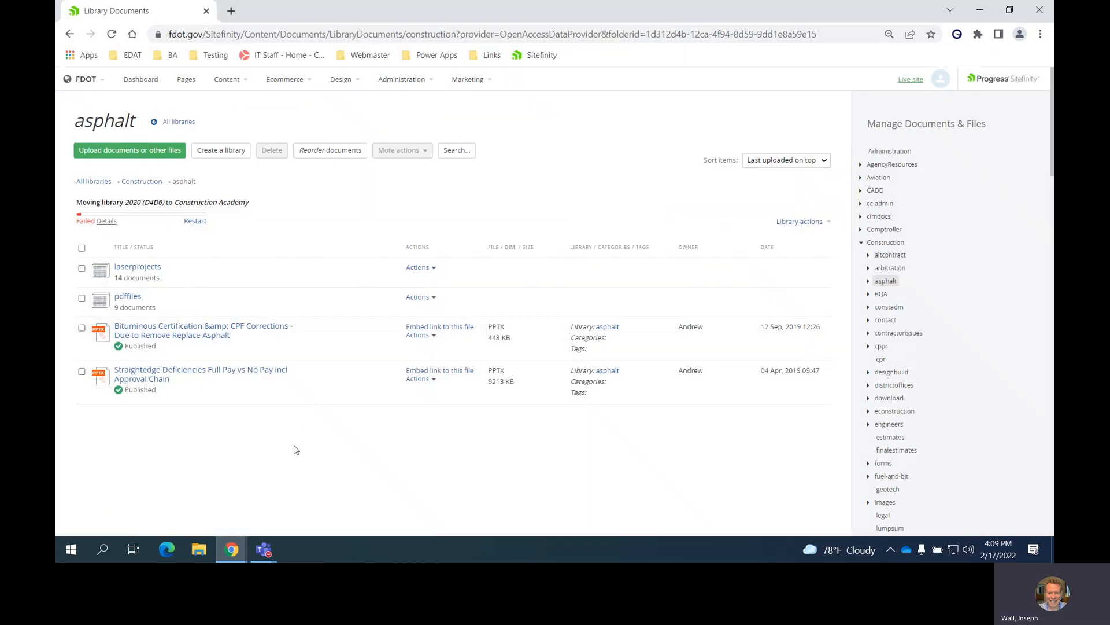
Step: Review the Bituminous Certification presentation's actions and document properties once more, and return to the asphalt library
left_click(419, 336)
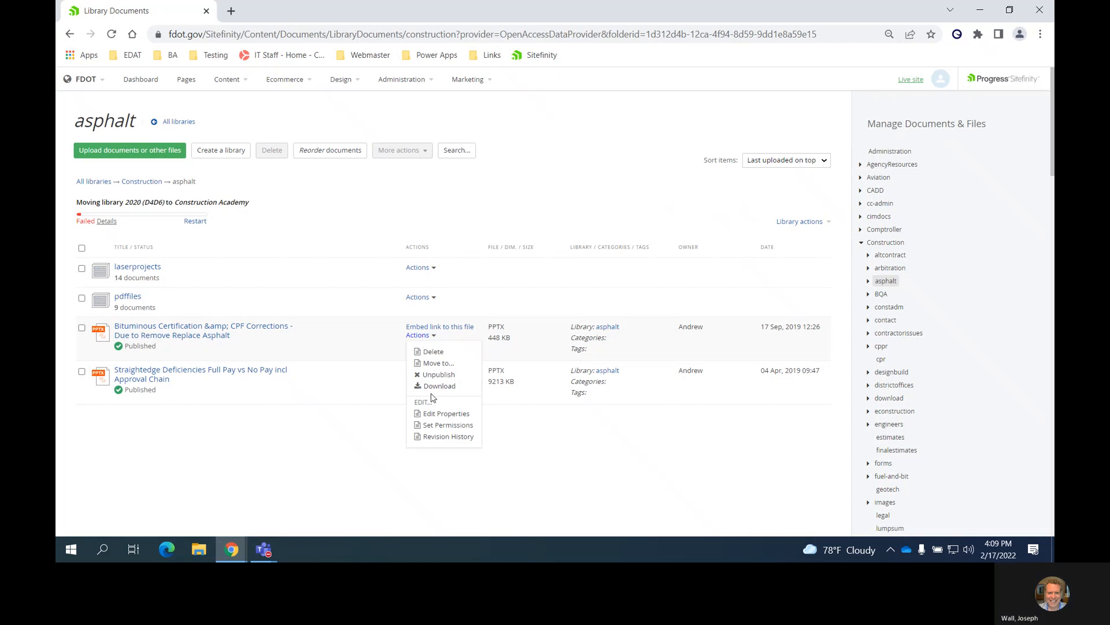
left_click(257, 331)
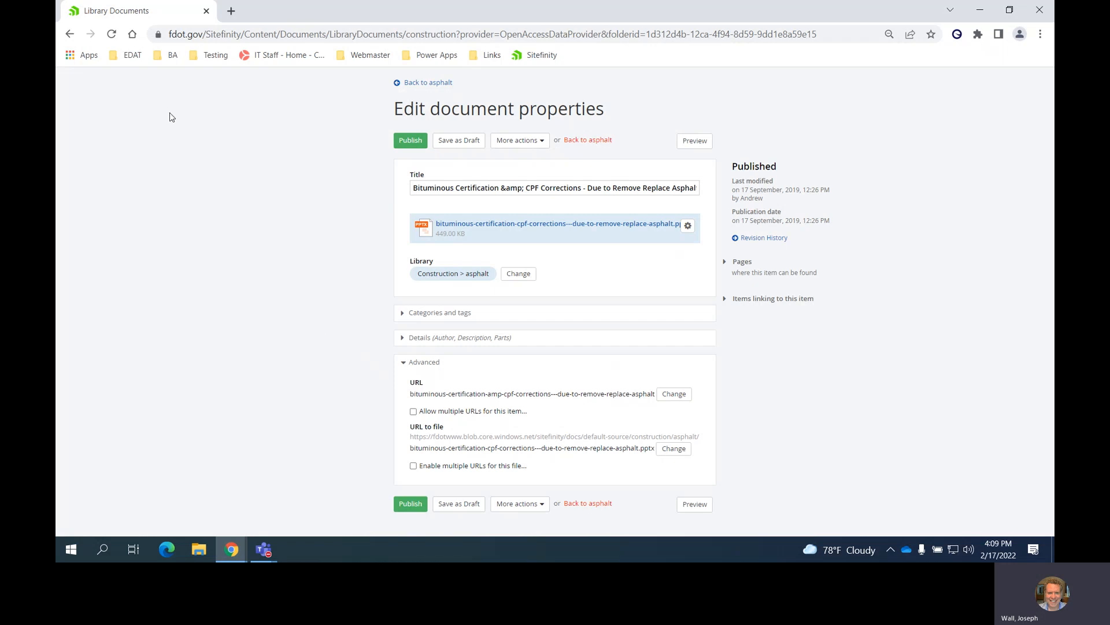
left_click(418, 83)
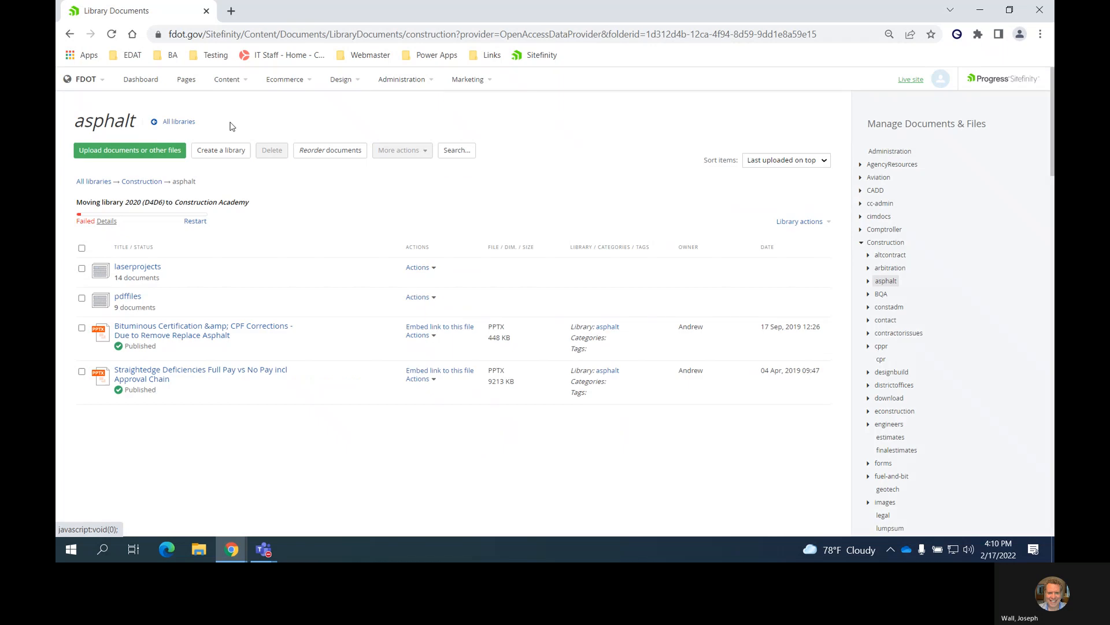
Step: Go to the site's pages and open the Training Fun ! page in the Test group for editing
left_click(179, 122)
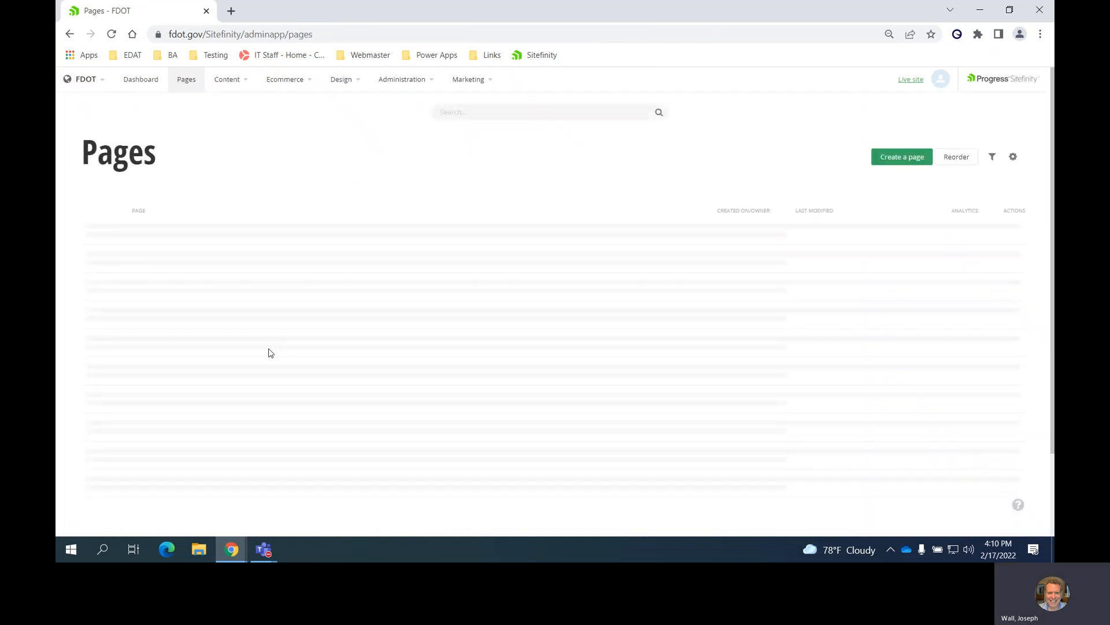
scroll(269, 353, "down", 15)
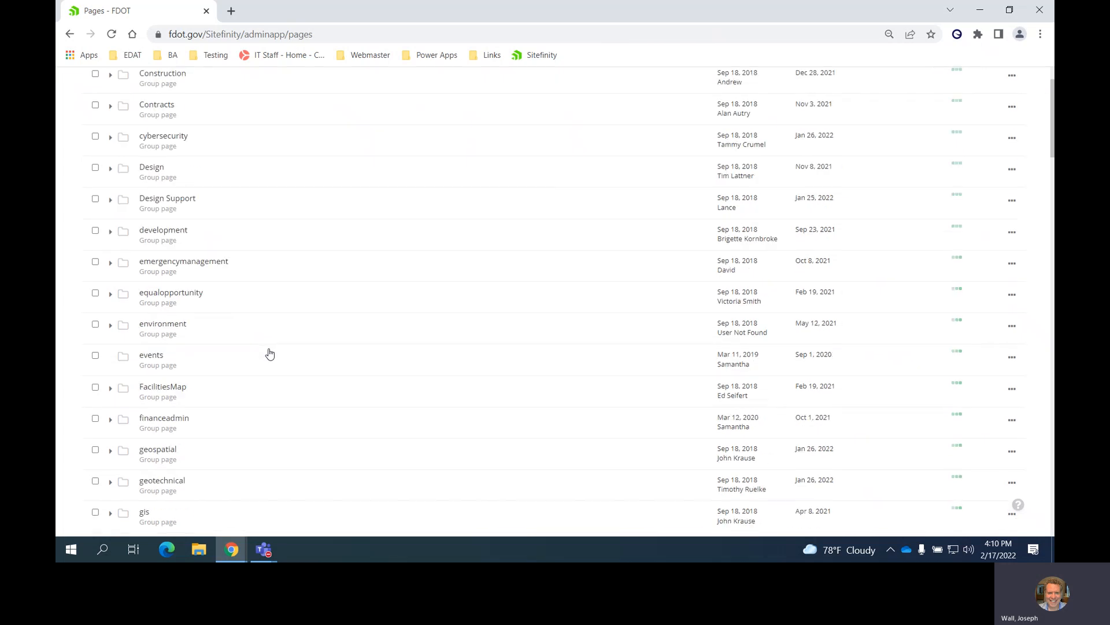
scroll(270, 353, "down", 18)
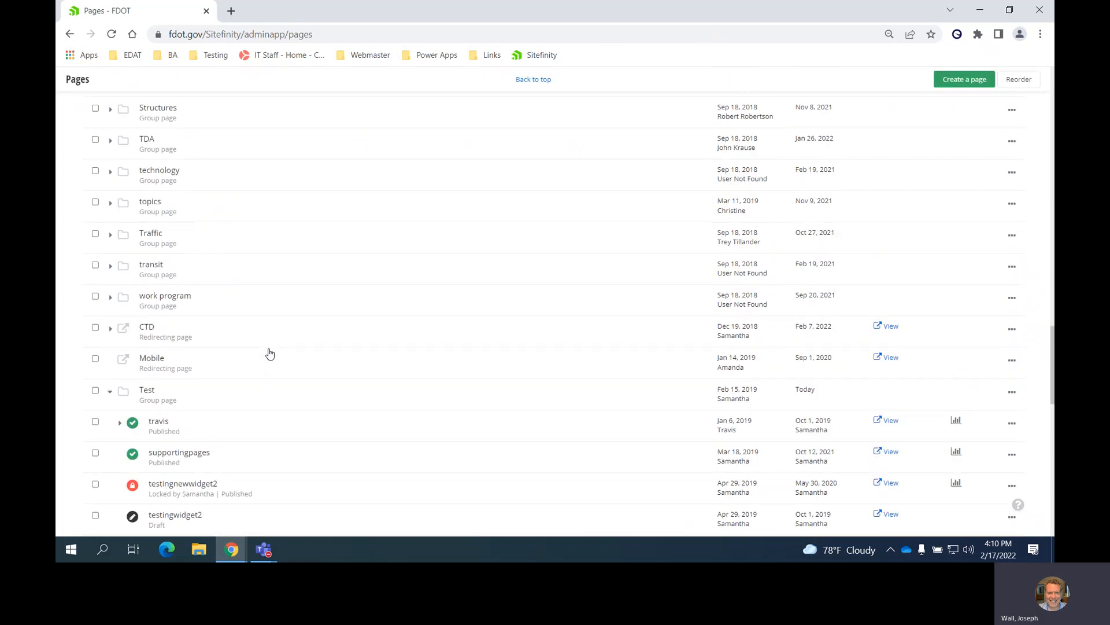
scroll(297, 358, "down", 6)
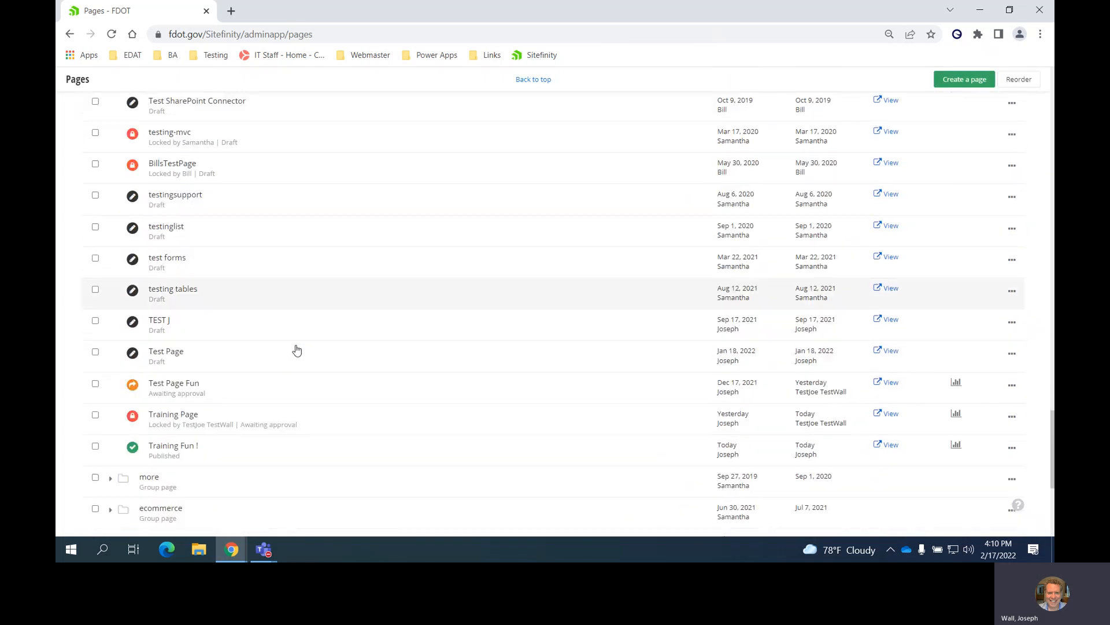
left_click(184, 432)
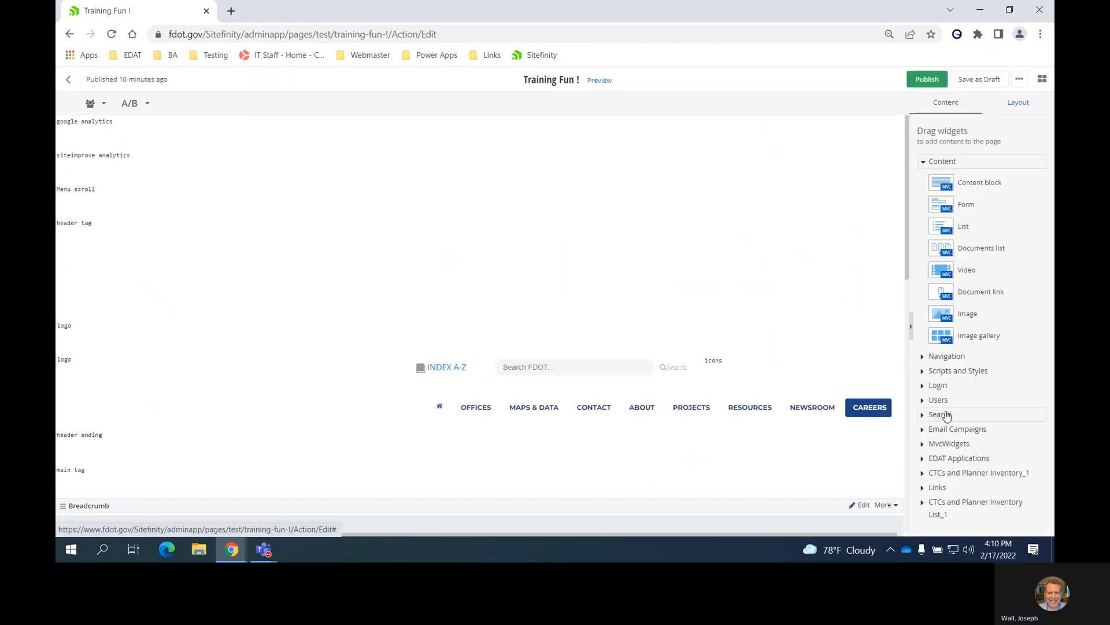
Step: Add a List widget to the page between the breadcrumb and the first content block
scroll(843, 329, "down", 6)
scroll(843, 328, "down", 2)
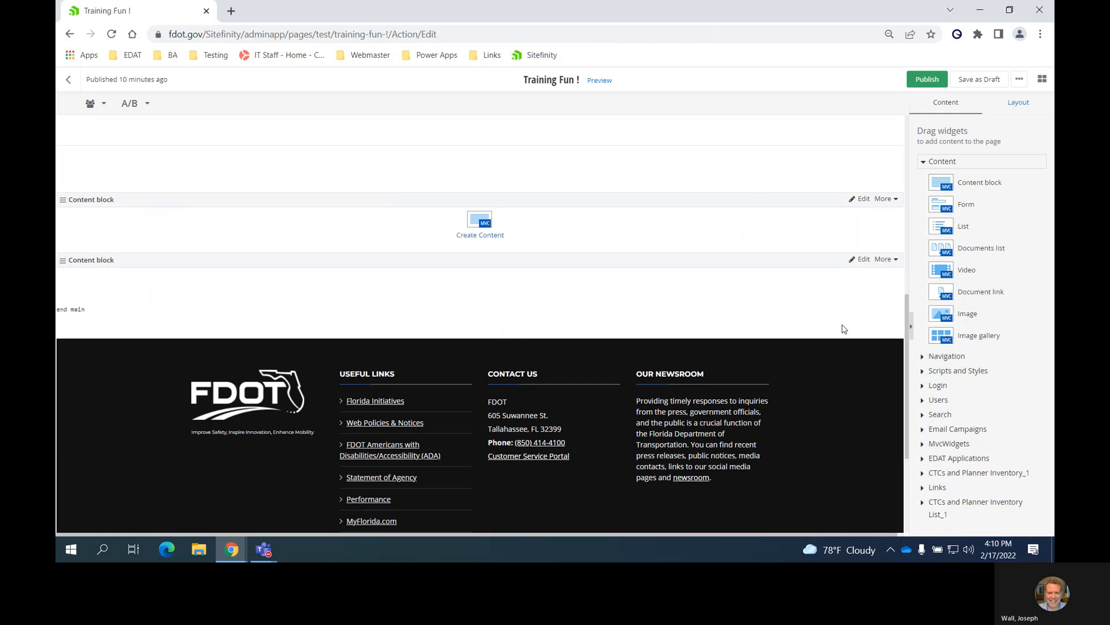
scroll(843, 329, "up", 2)
left_click_drag(945, 232, 485, 251)
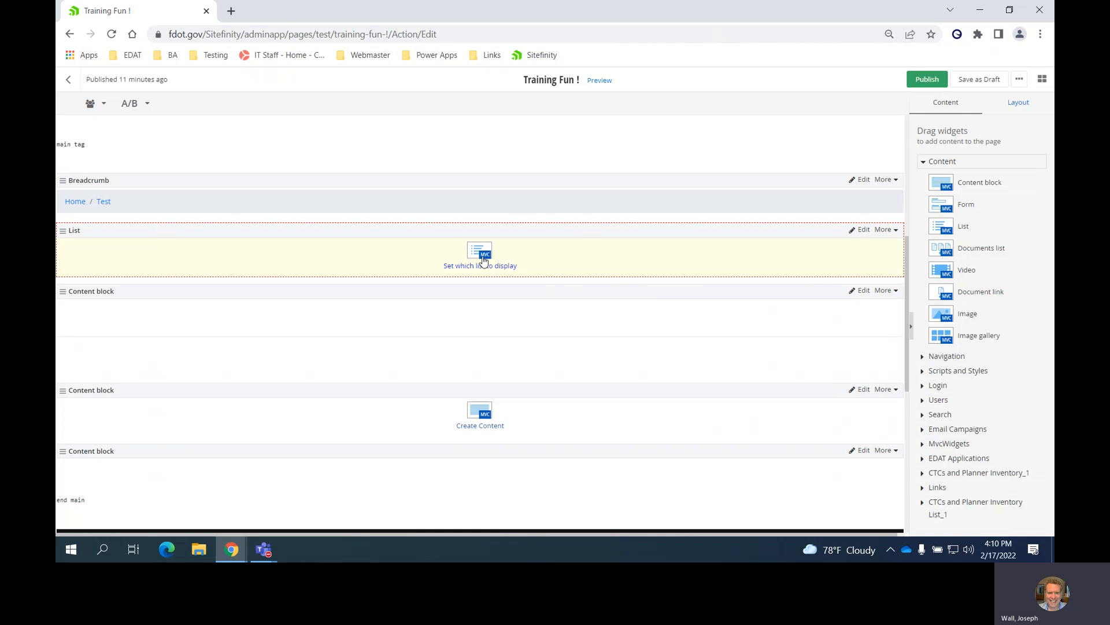
Step: Set the new List widget to display the Training Links list and save the widget
left_click(484, 259)
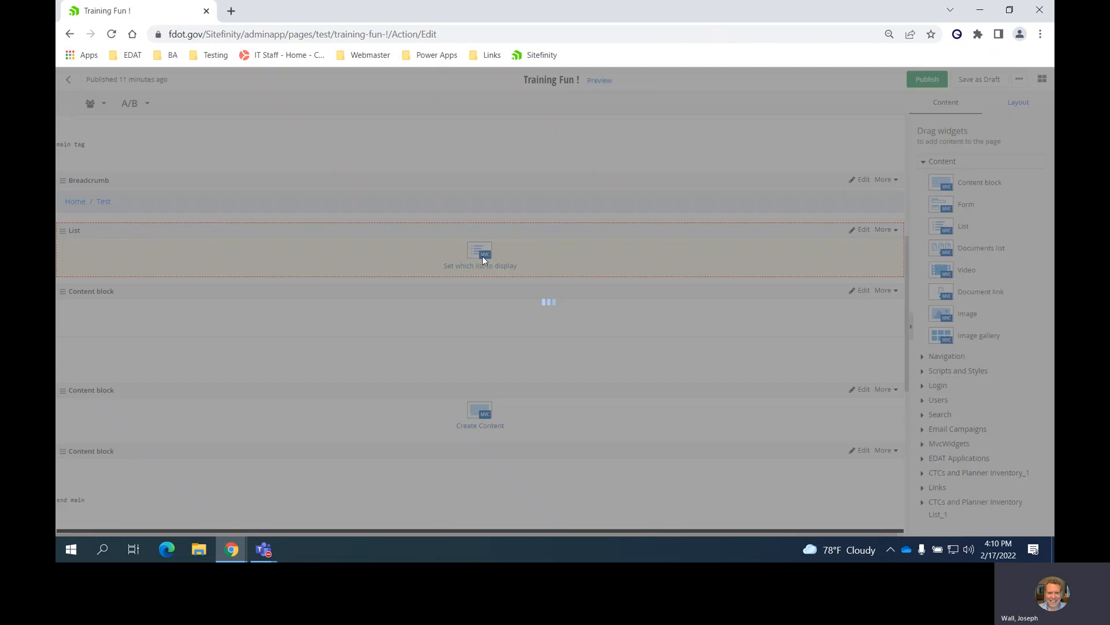
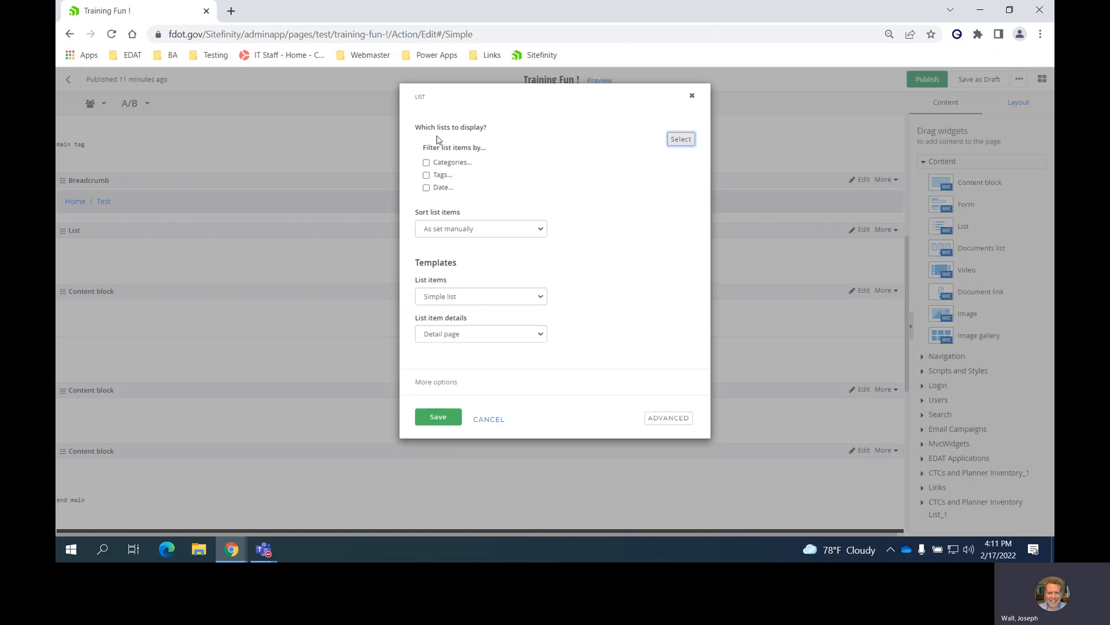
left_click(681, 140)
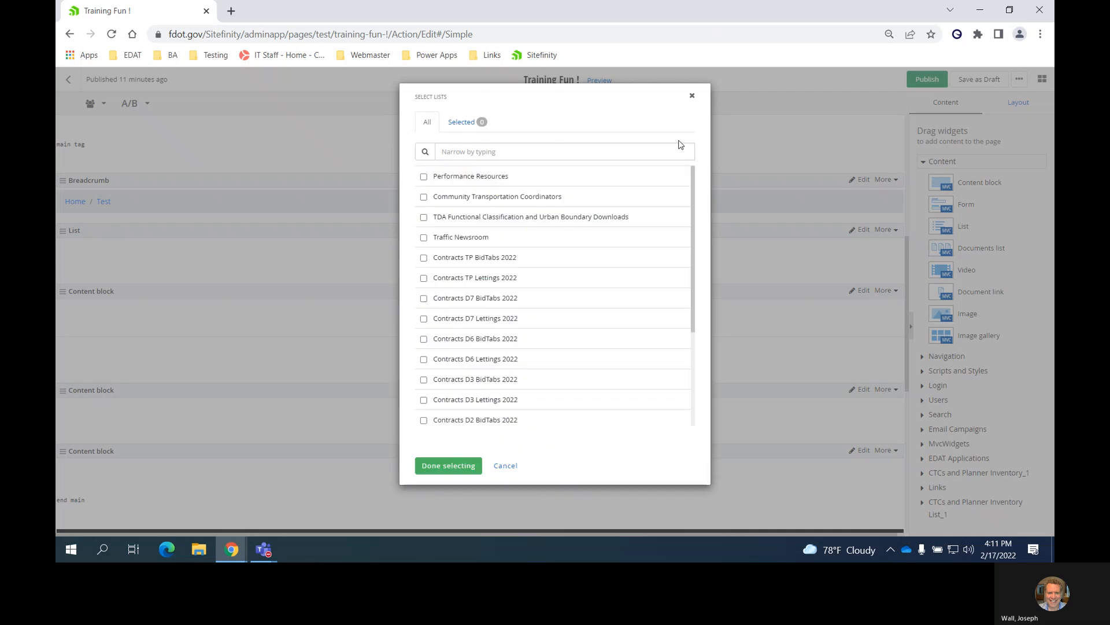
scroll(636, 265, "down", 3)
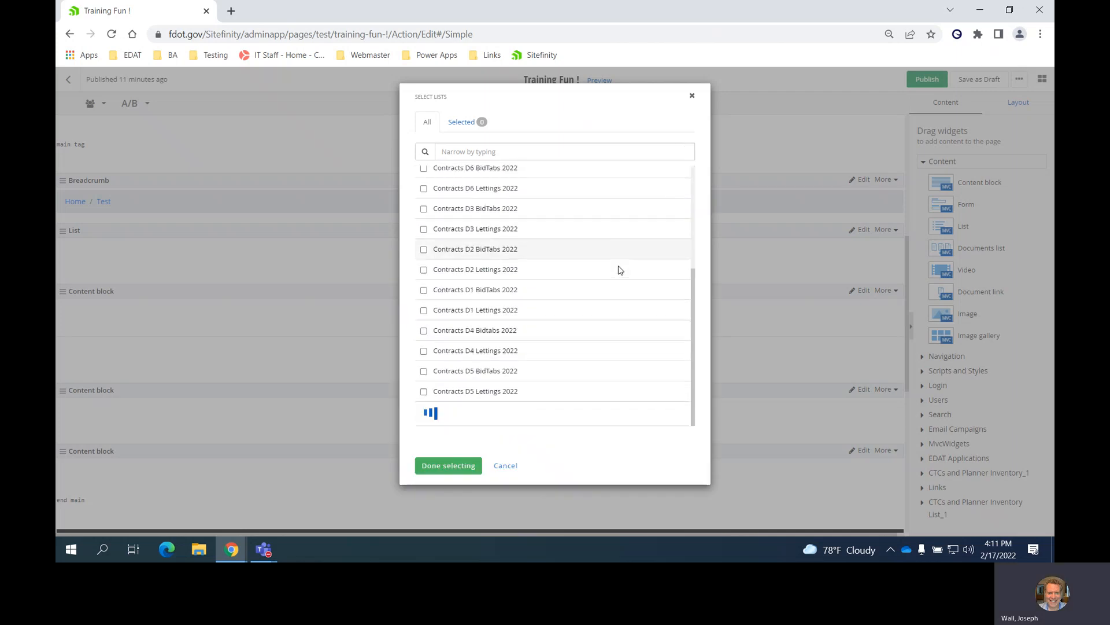
scroll(619, 269, "down", 1)
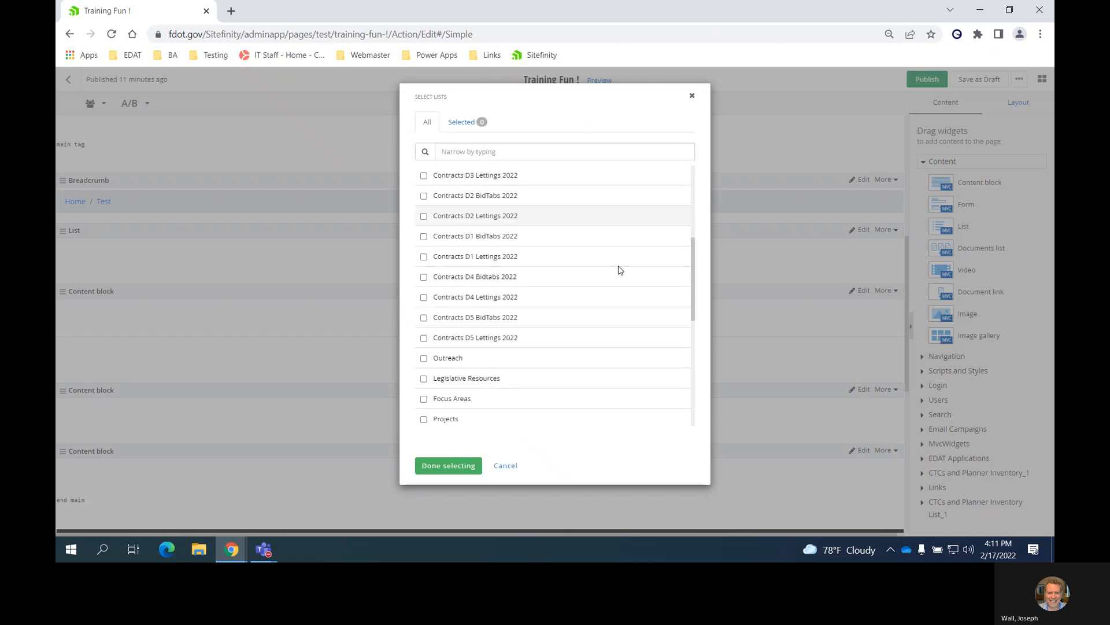
scroll(619, 270, "down", 3)
scroll(602, 280, "down", 1)
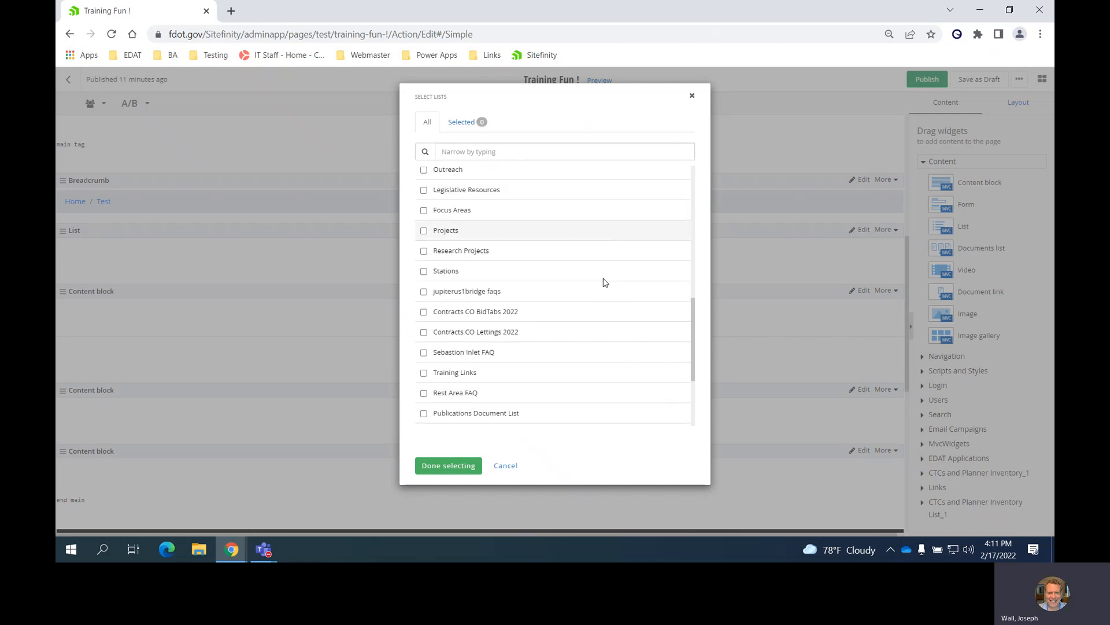
left_click(436, 355)
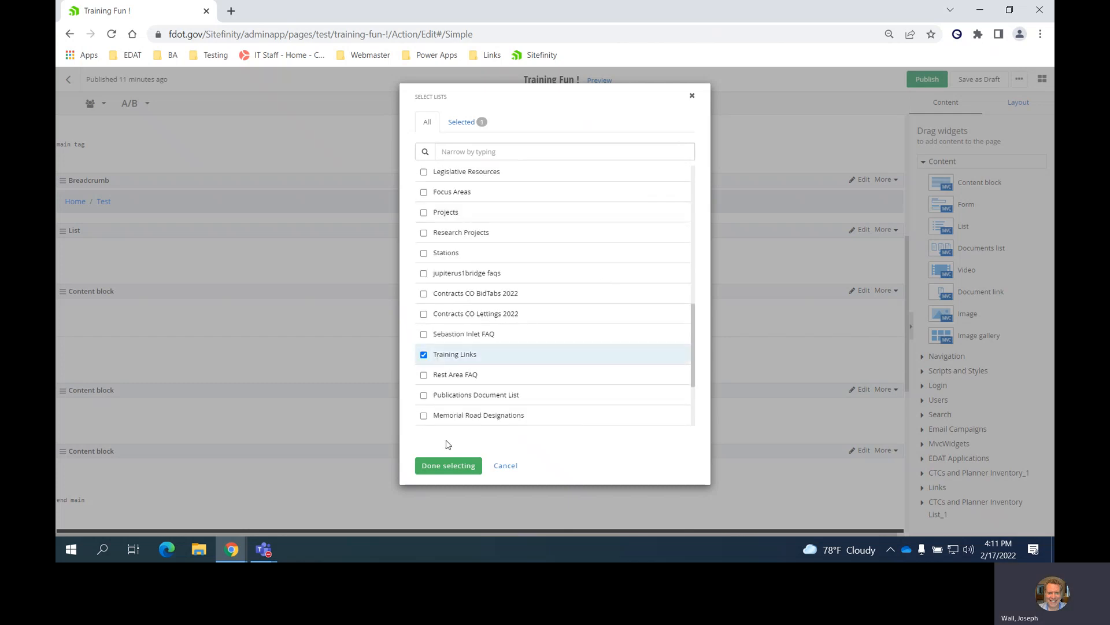
left_click(448, 465)
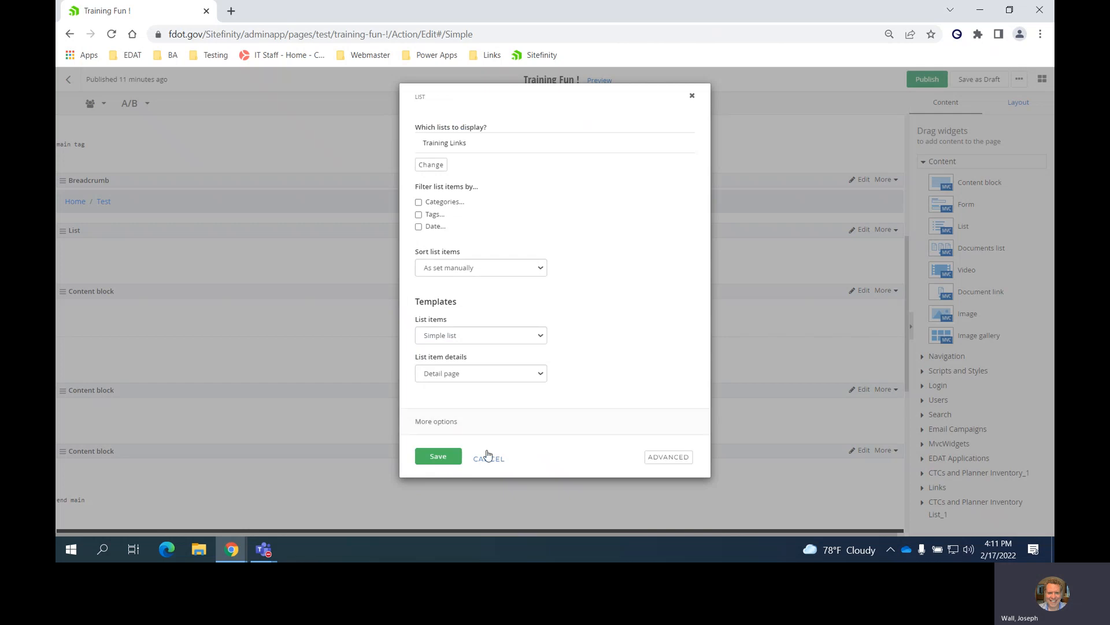
left_click(438, 457)
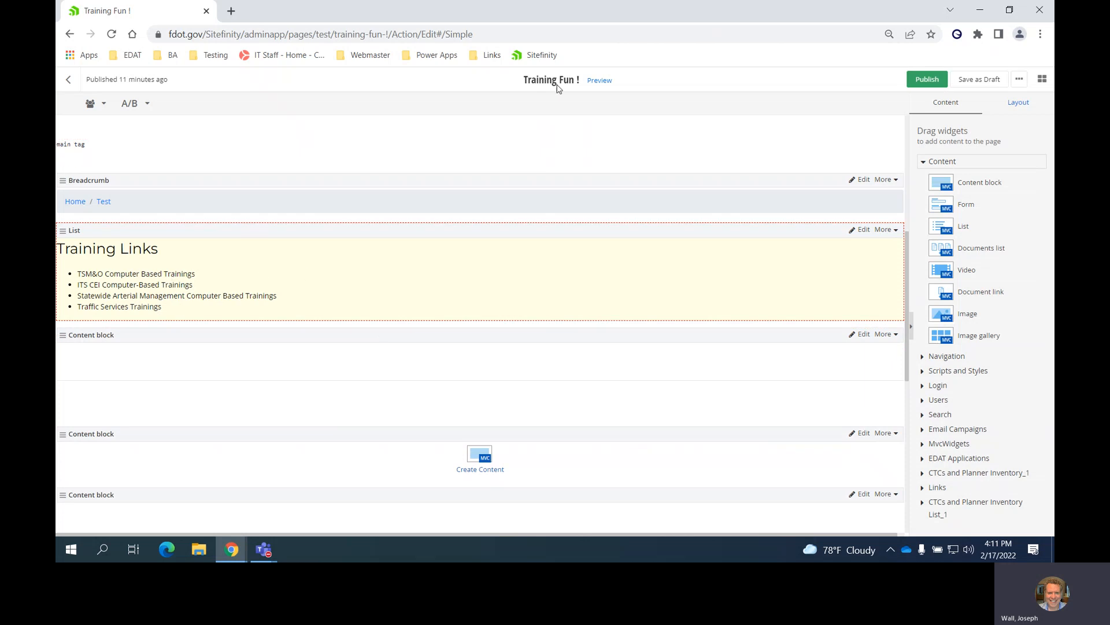
Step: Preview the Training Fun ! page, examine the items under Training Links, and close the preview
left_click(599, 80)
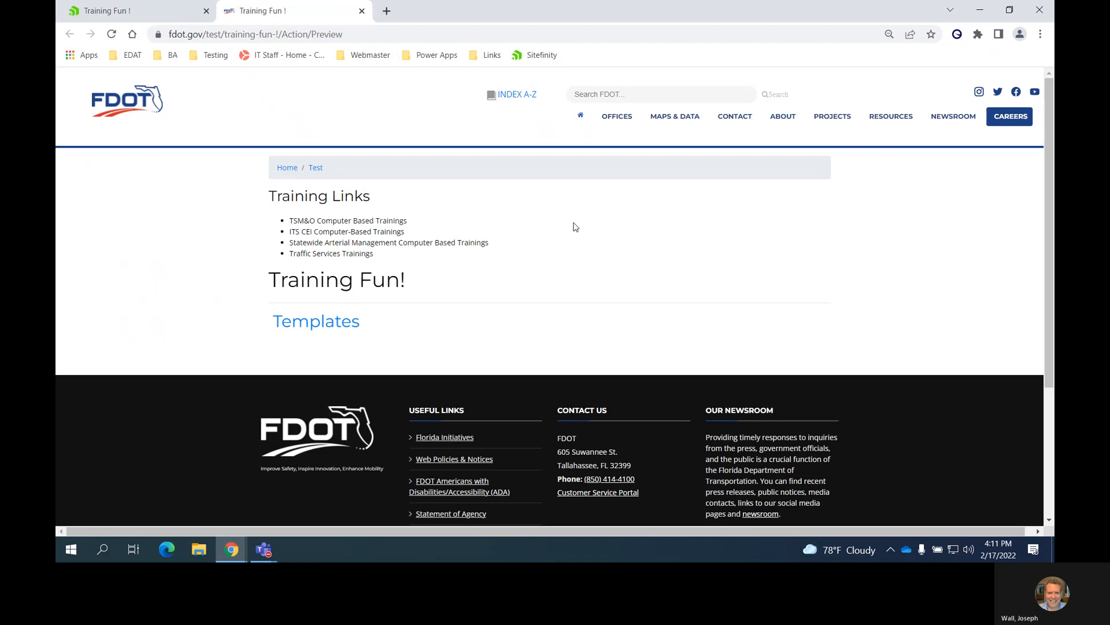
left_click_drag(290, 220, 331, 233)
left_click(366, 232)
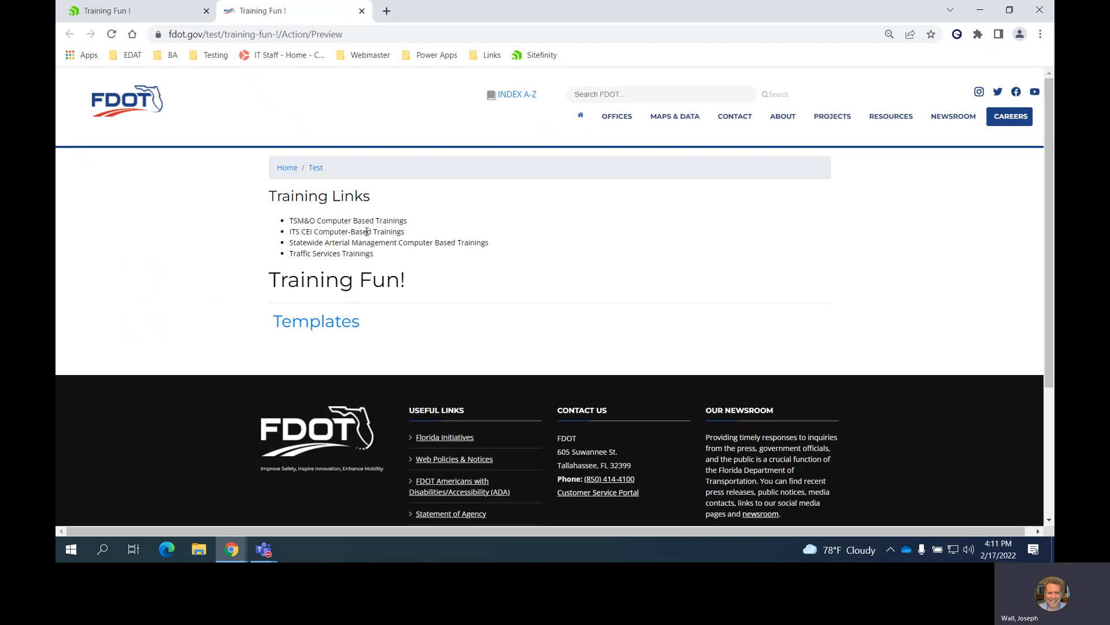
left_click(362, 11)
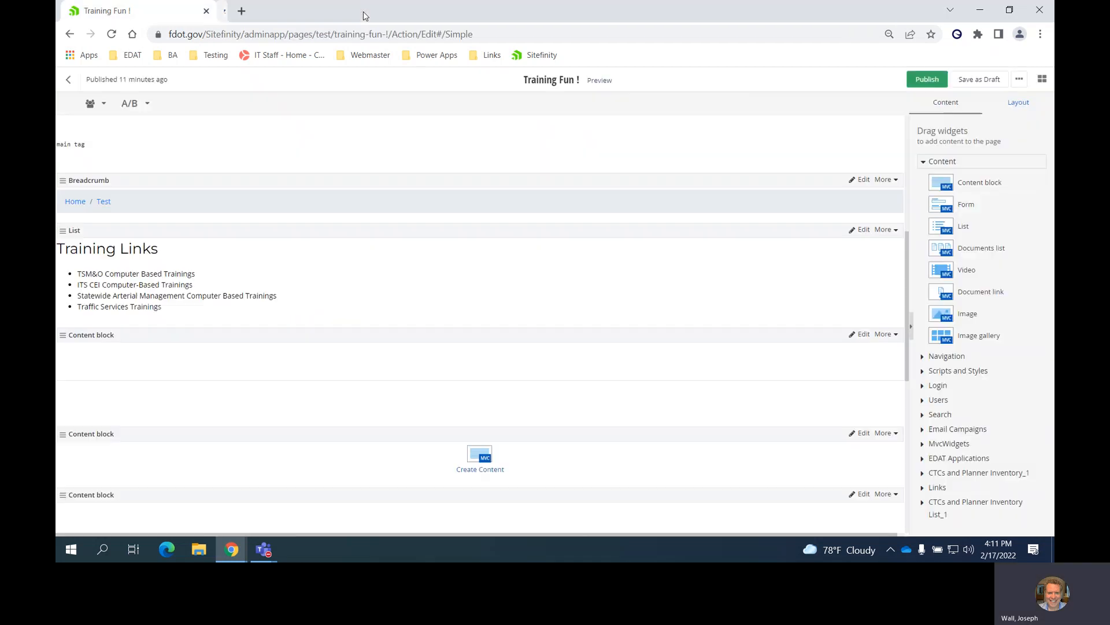
Step: Set the List widget's list items template to Expandable list no header and save the widget
left_click(866, 231)
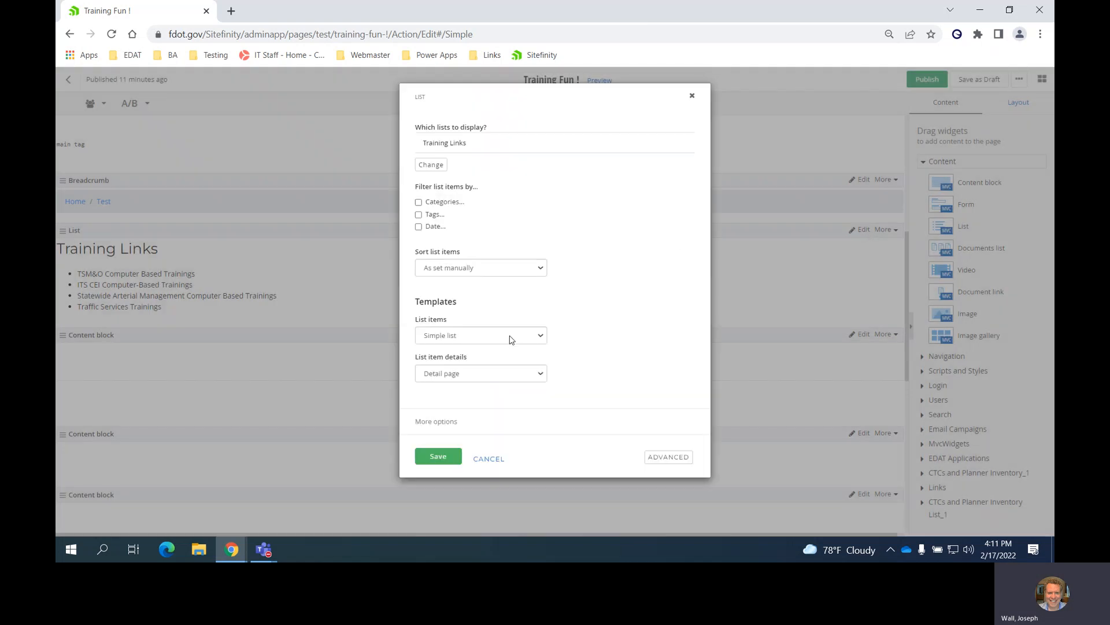
left_click(541, 337)
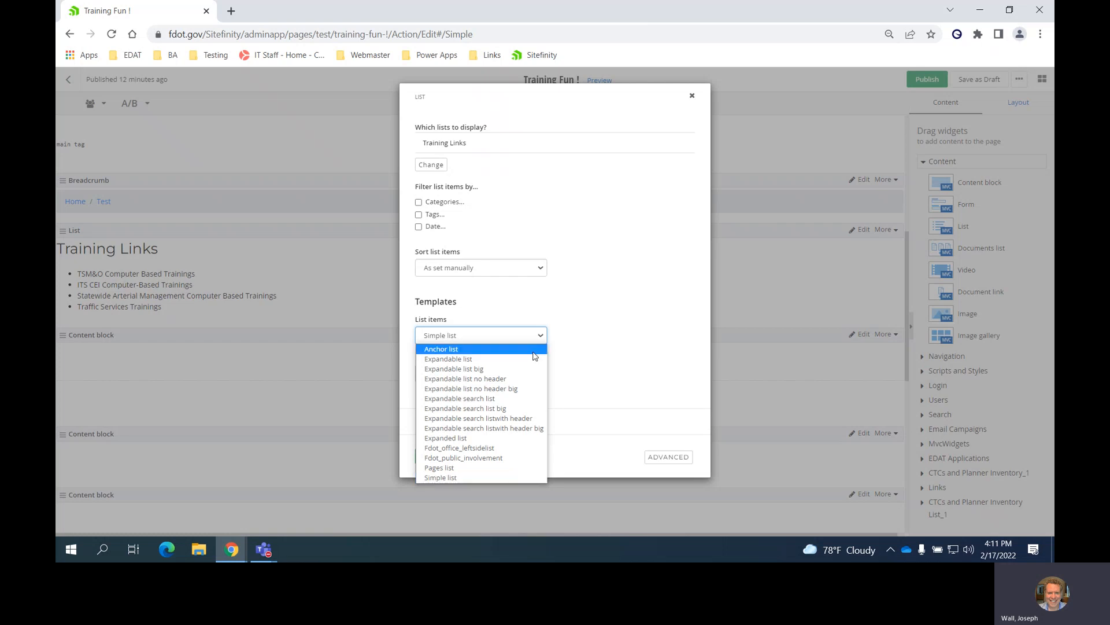
left_click(477, 381)
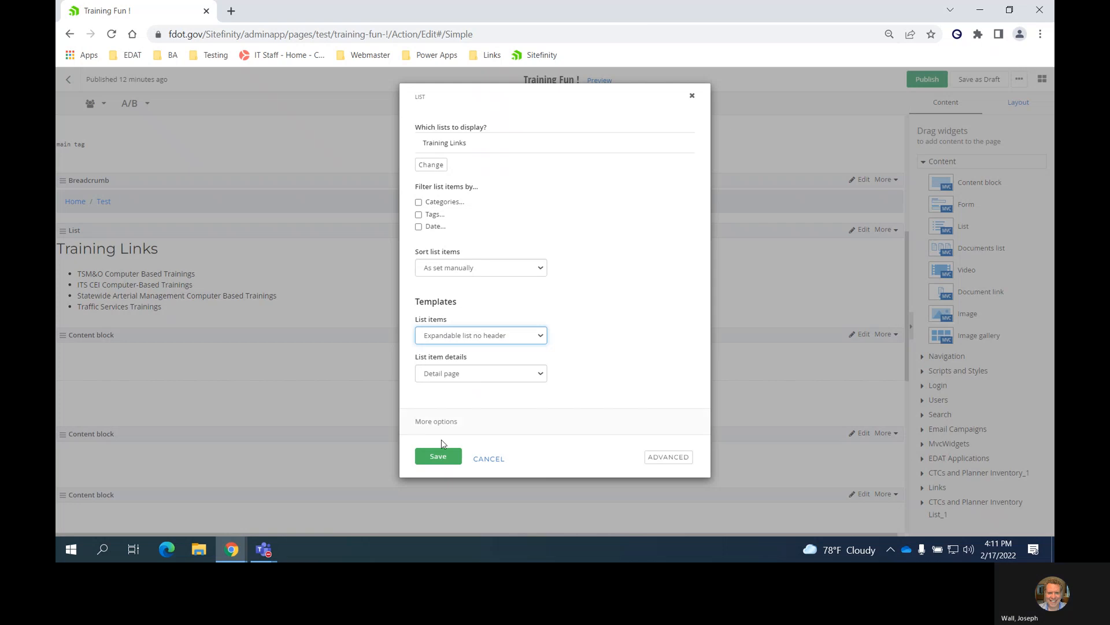
left_click(441, 455)
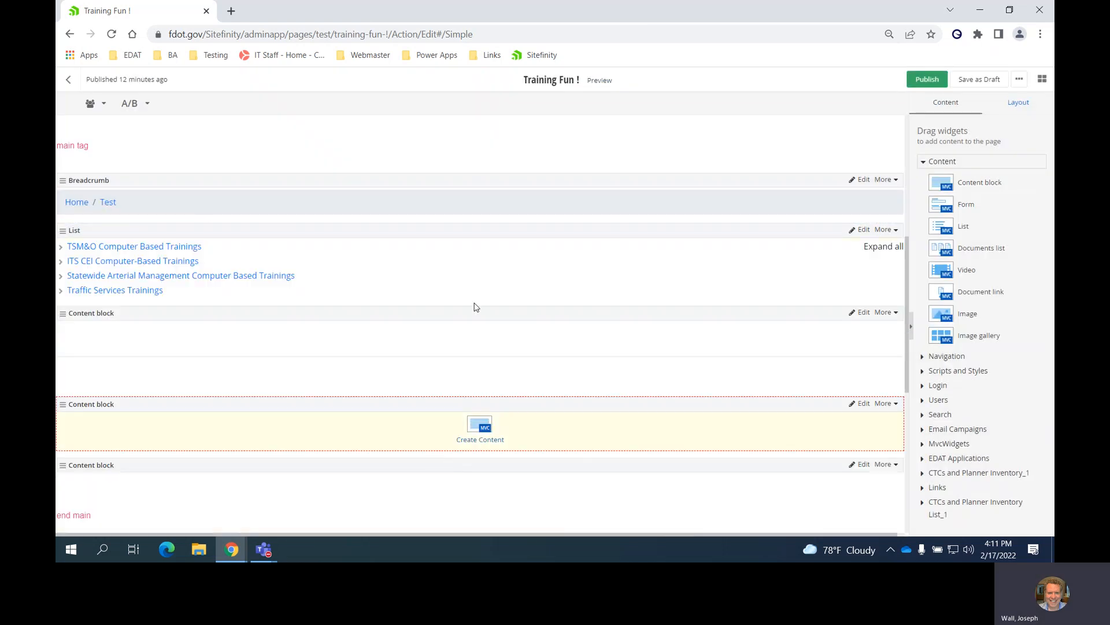
Step: Preview the Training Fun ! page and try expanding and collapsing each of the training list items one by one
left_click(610, 82)
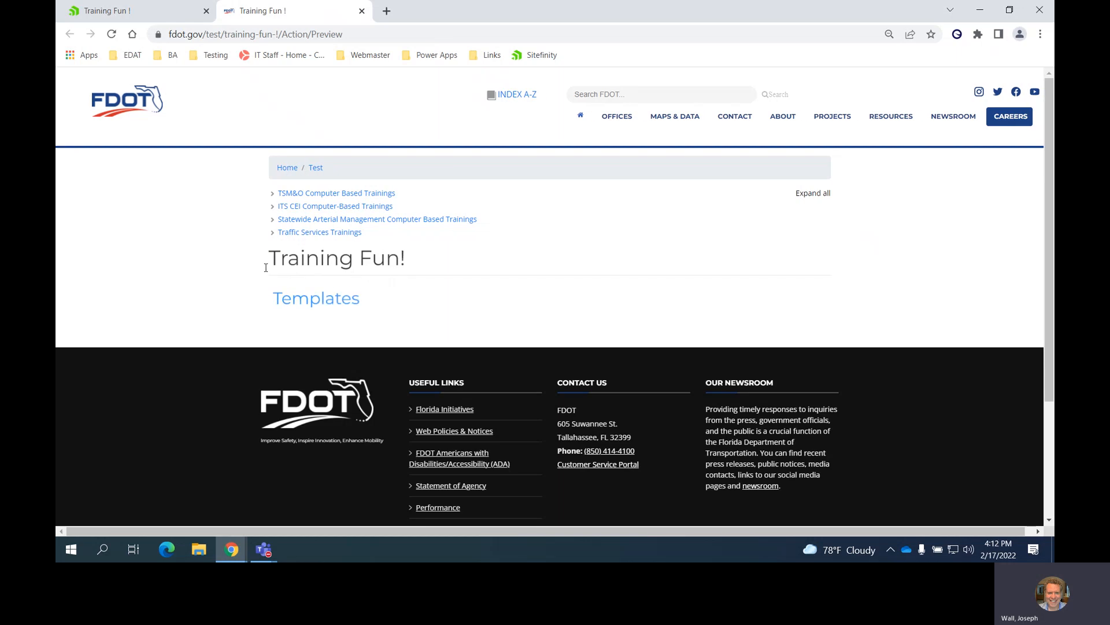
left_click(272, 196)
left_click(272, 197)
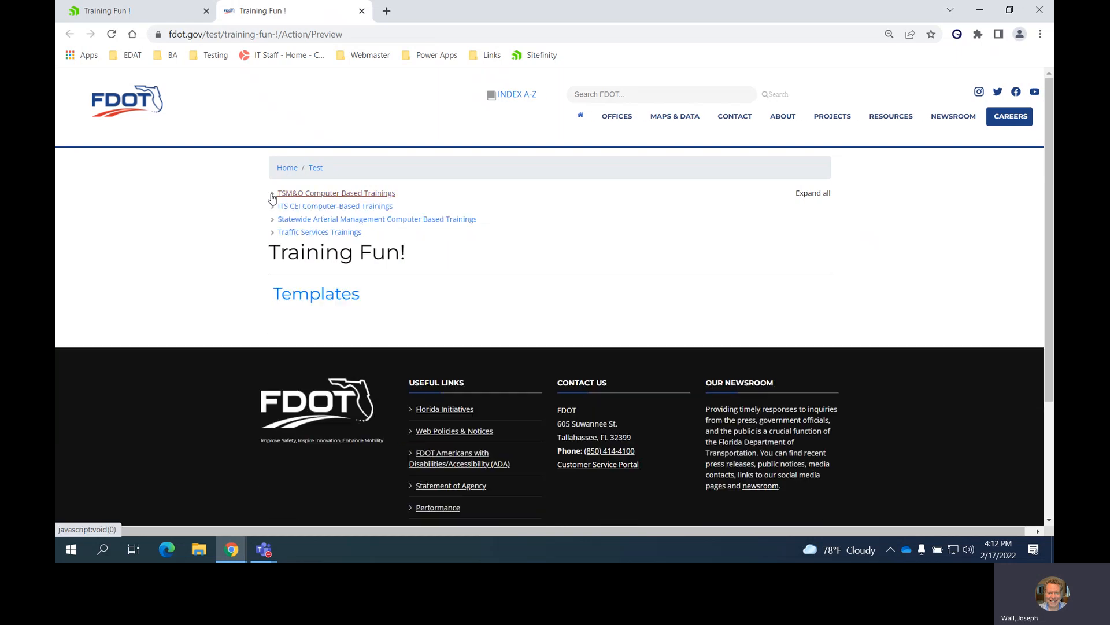
left_click(274, 212)
left_click(273, 212)
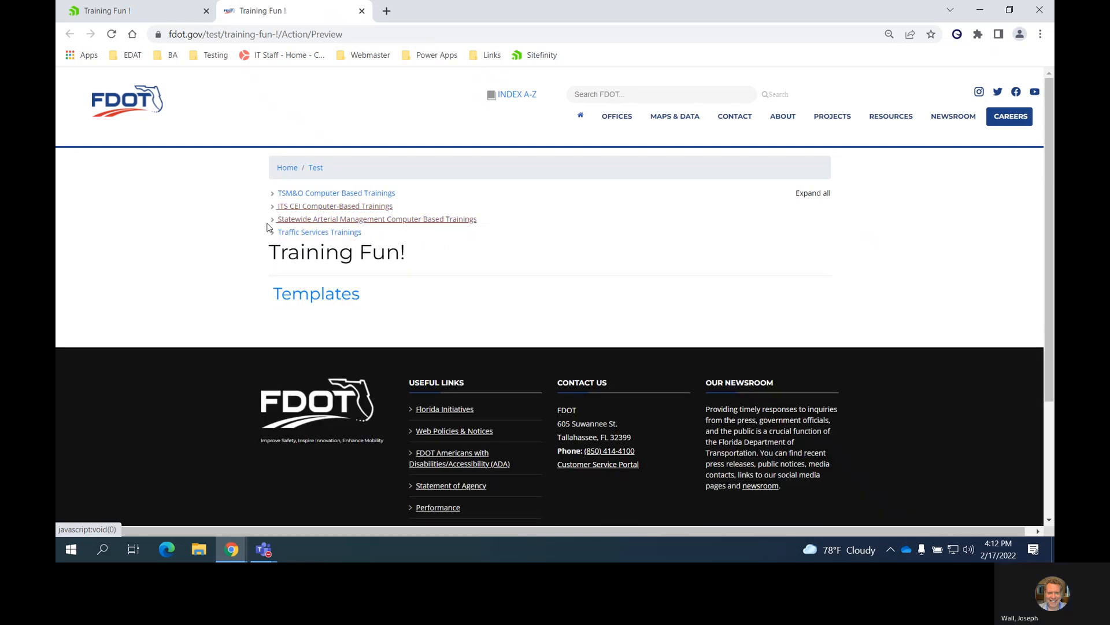
left_click(273, 223)
left_click(274, 225)
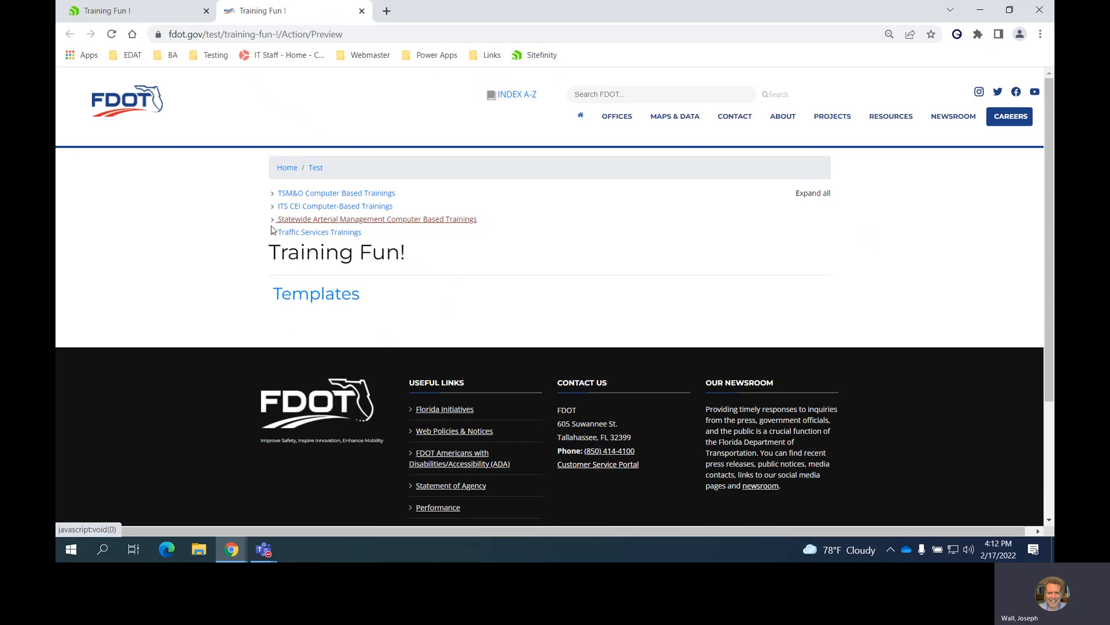
left_click(273, 236)
left_click(273, 236)
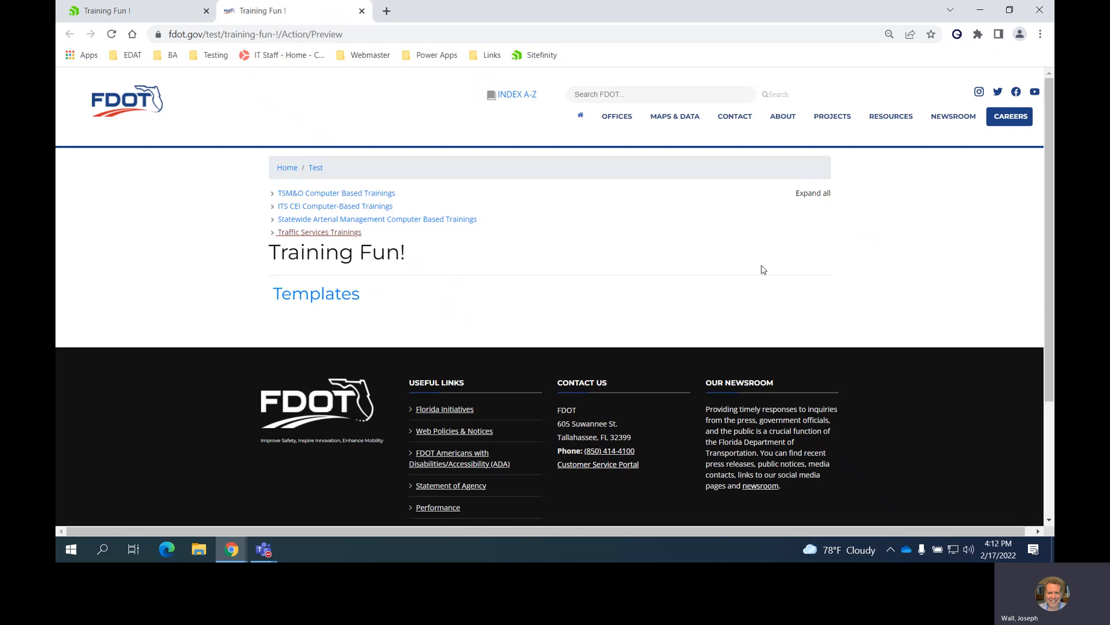
Step: Expand and collapse all training list items at once in the preview, and close the preview
left_click(816, 193)
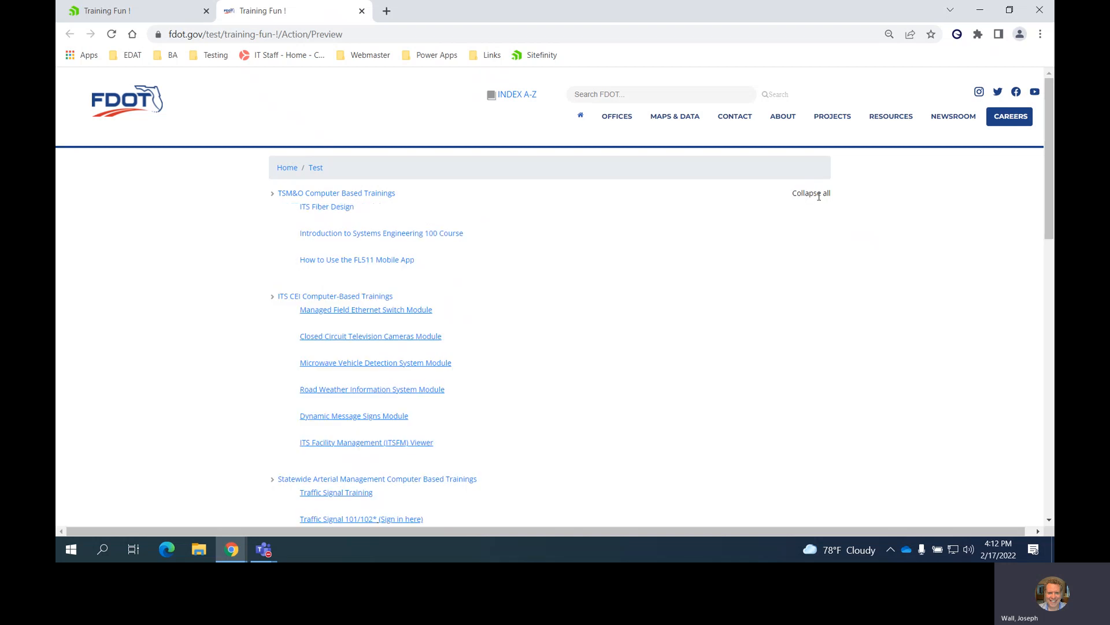
left_click(819, 194)
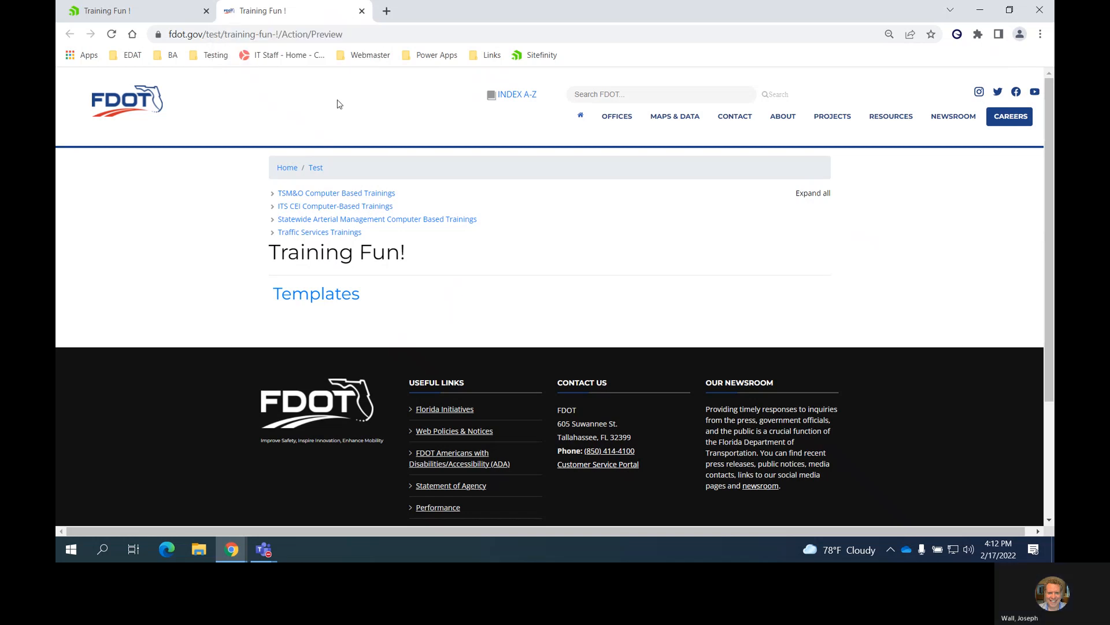
left_click(362, 12)
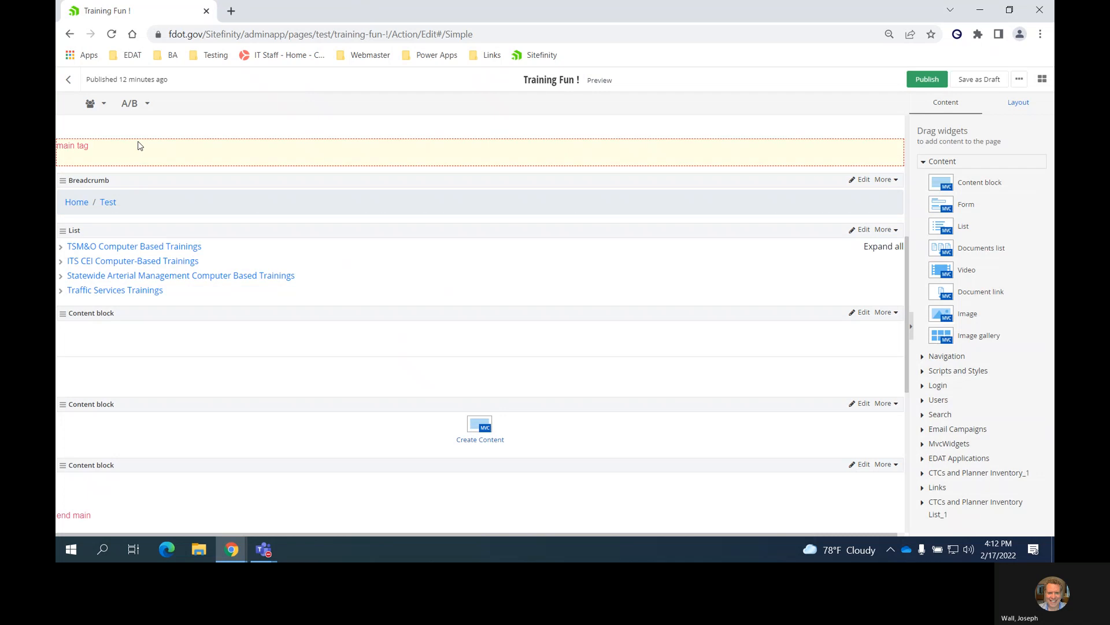
Step: Exit the page editor without saving the changes and open the site's Lists content
left_click(82, 78)
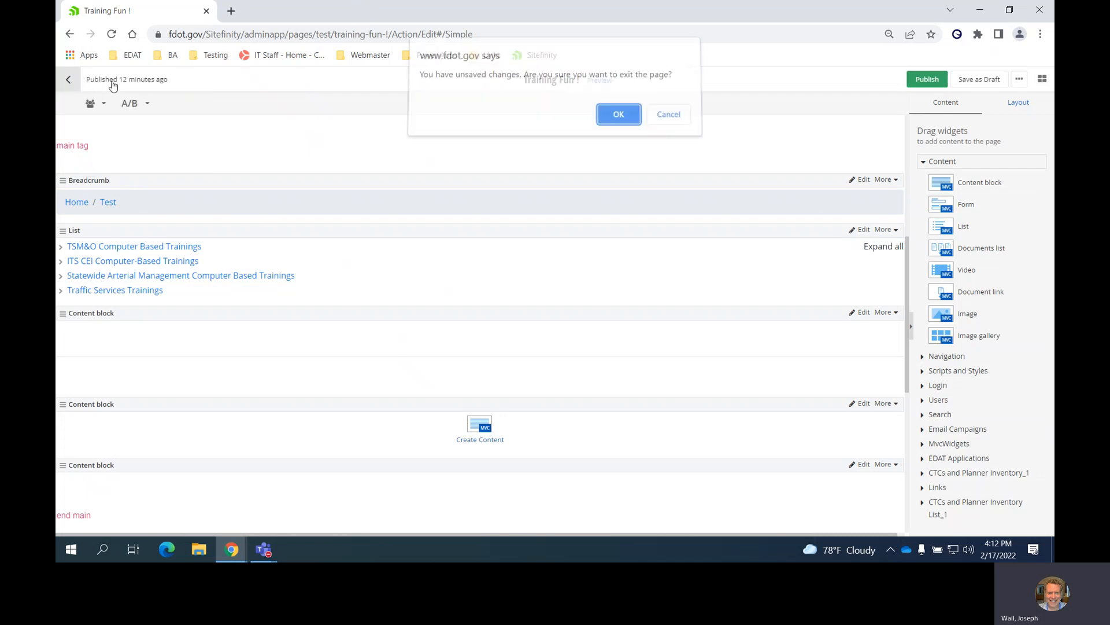
left_click(612, 122)
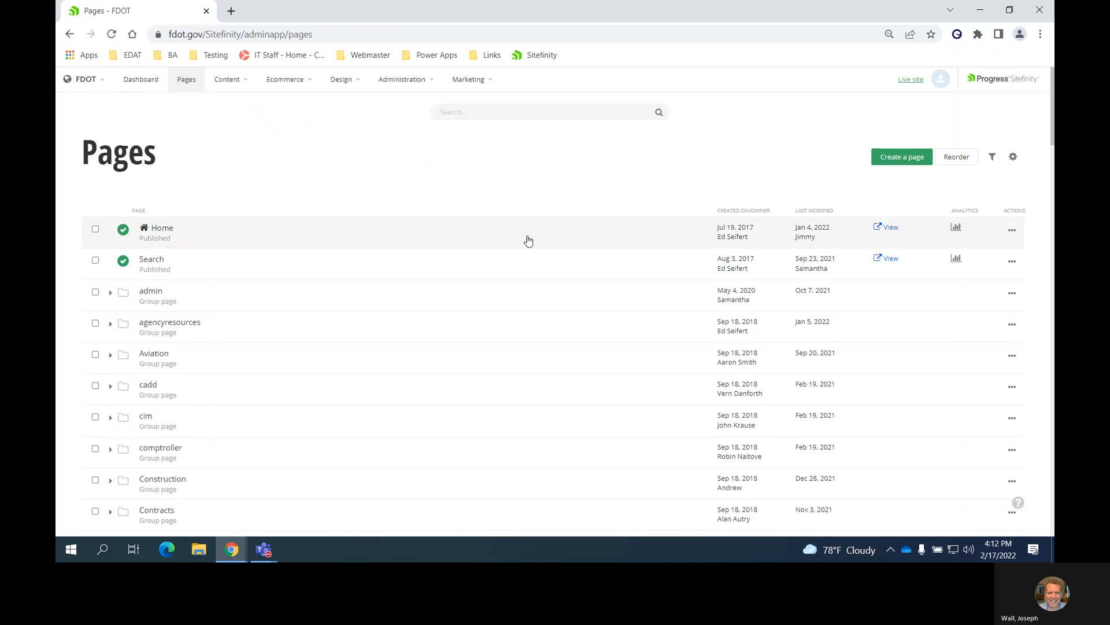
left_click(230, 88)
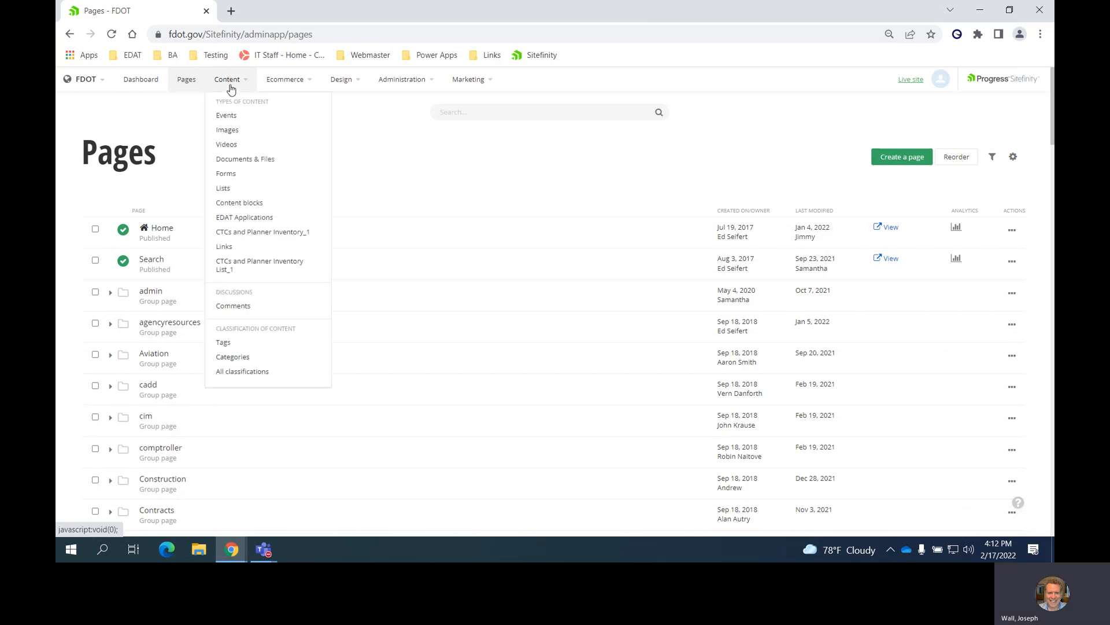
left_click(229, 188)
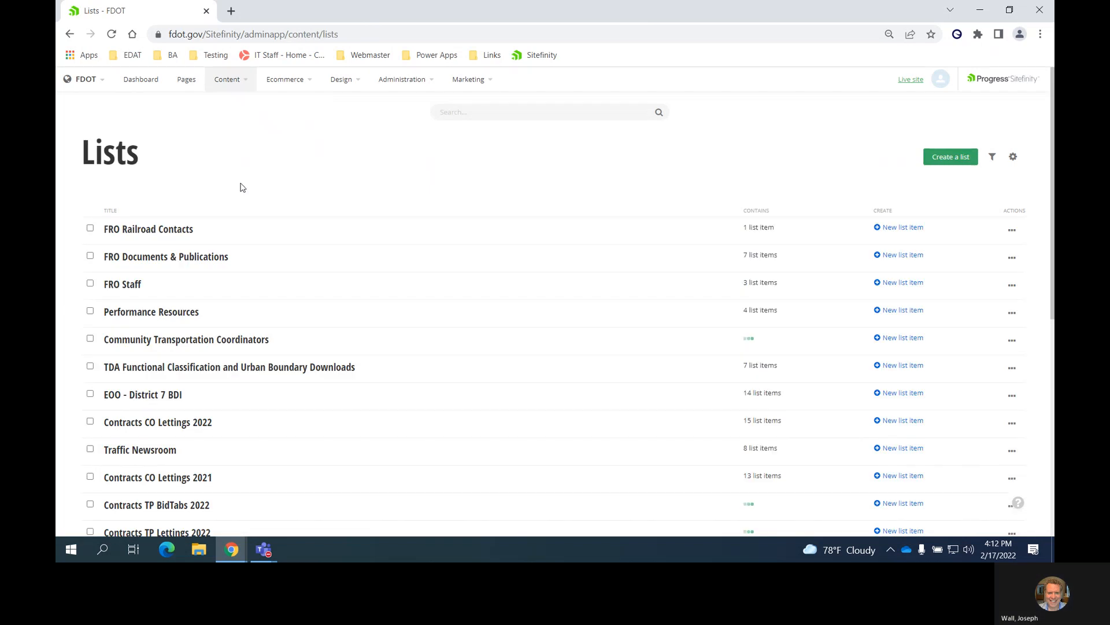
Step: Search the lists for "test", clear the search, and look through the available lists
scroll(289, 171, "down", 6)
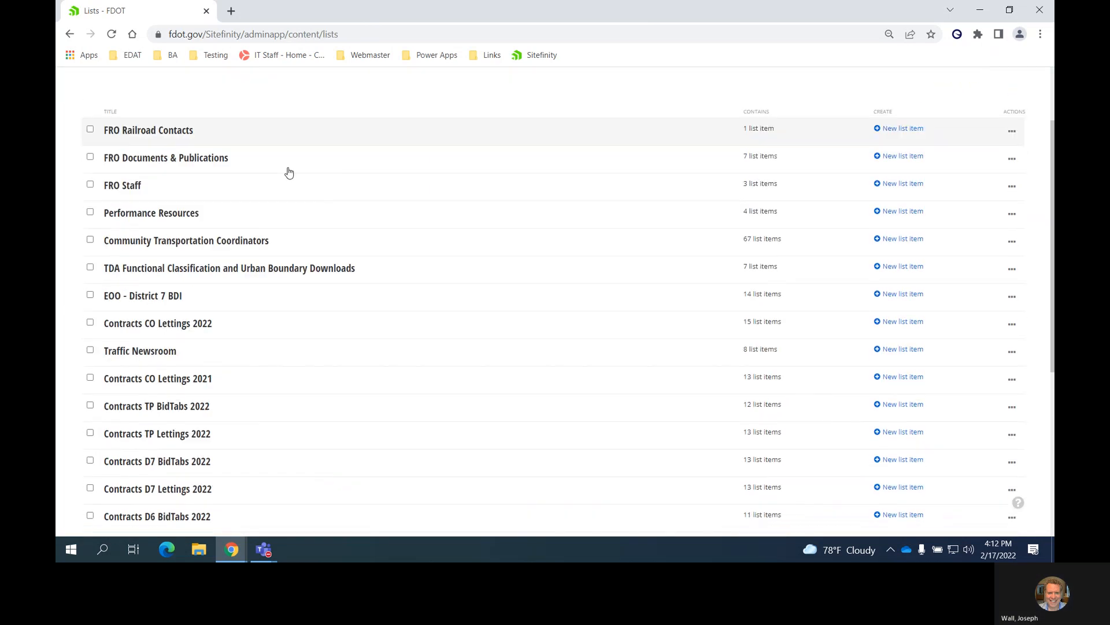
scroll(347, 152, "up", 6)
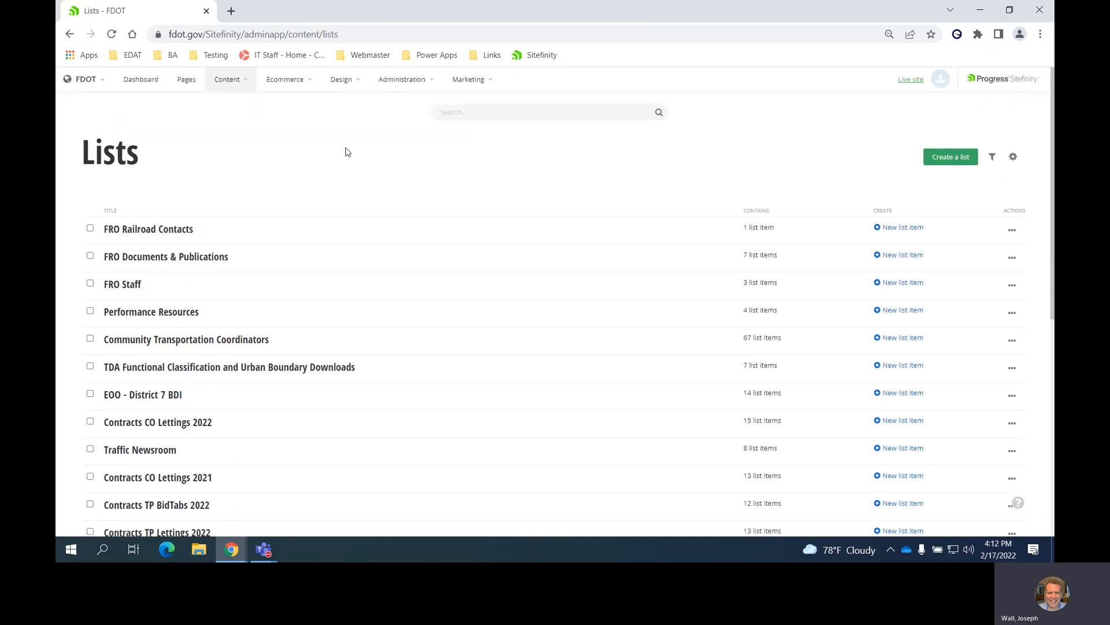
left_click(523, 112)
type("test")
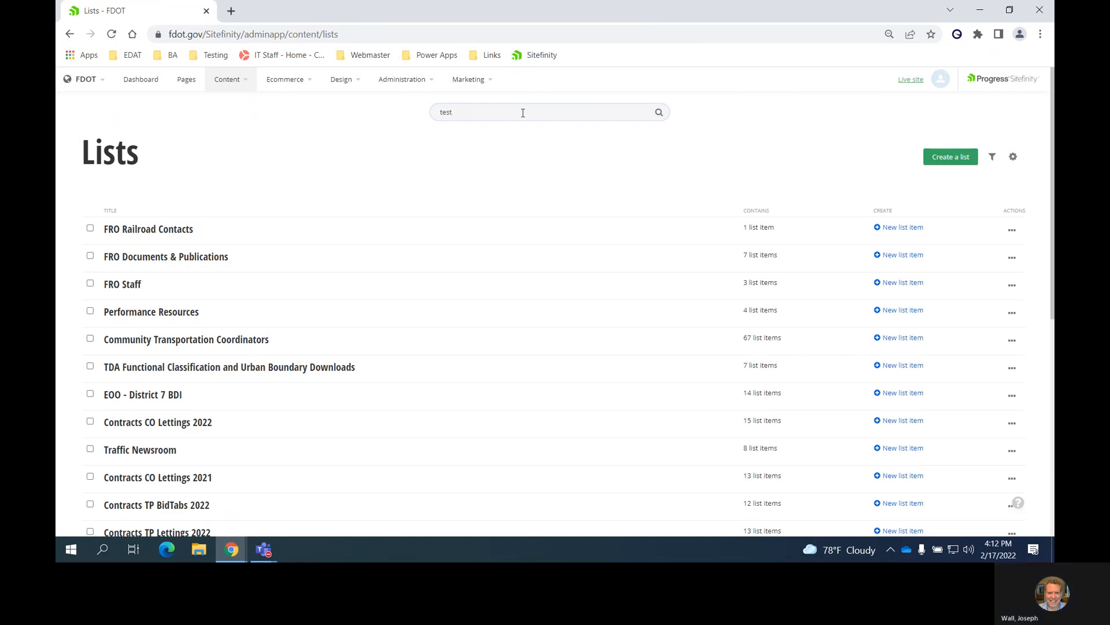
key("Return")
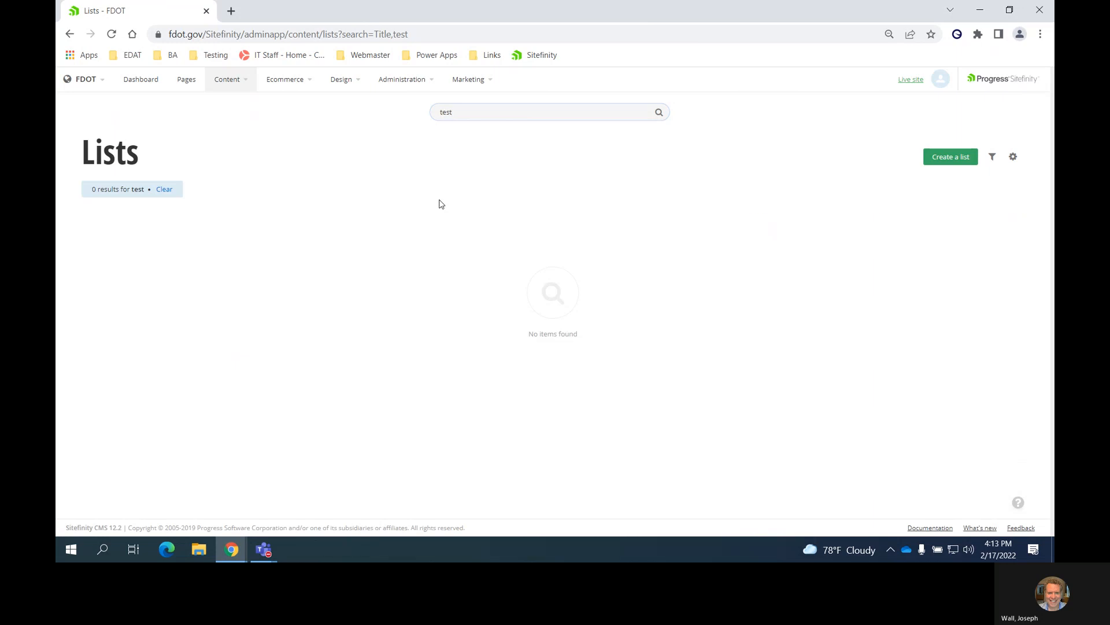
left_click(166, 191)
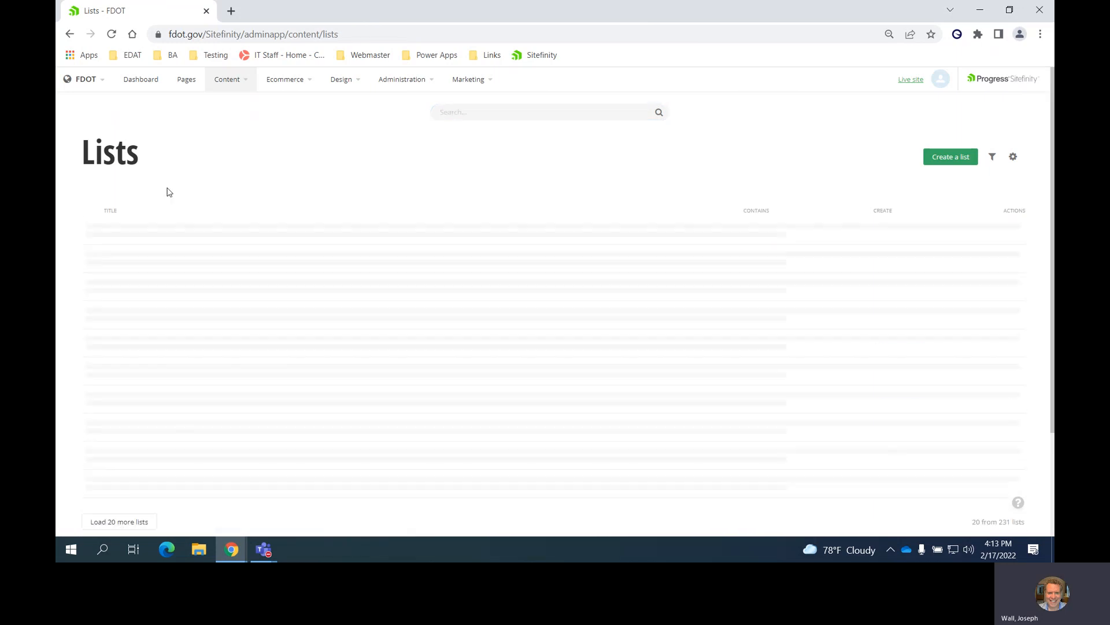
scroll(167, 191, "down", 6)
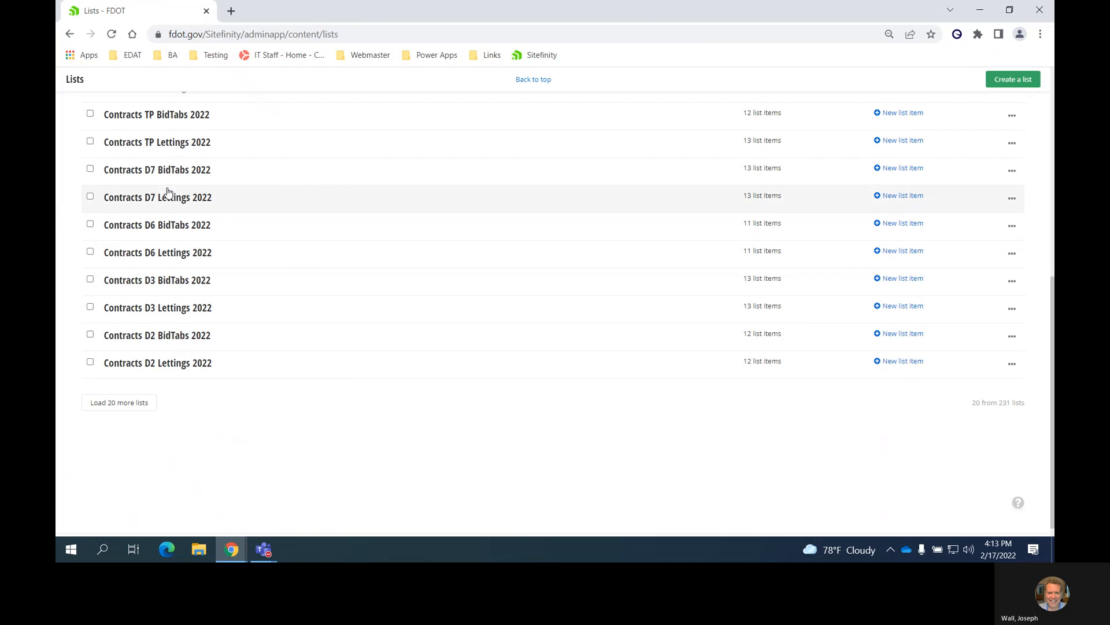
scroll(167, 192, "up", 5)
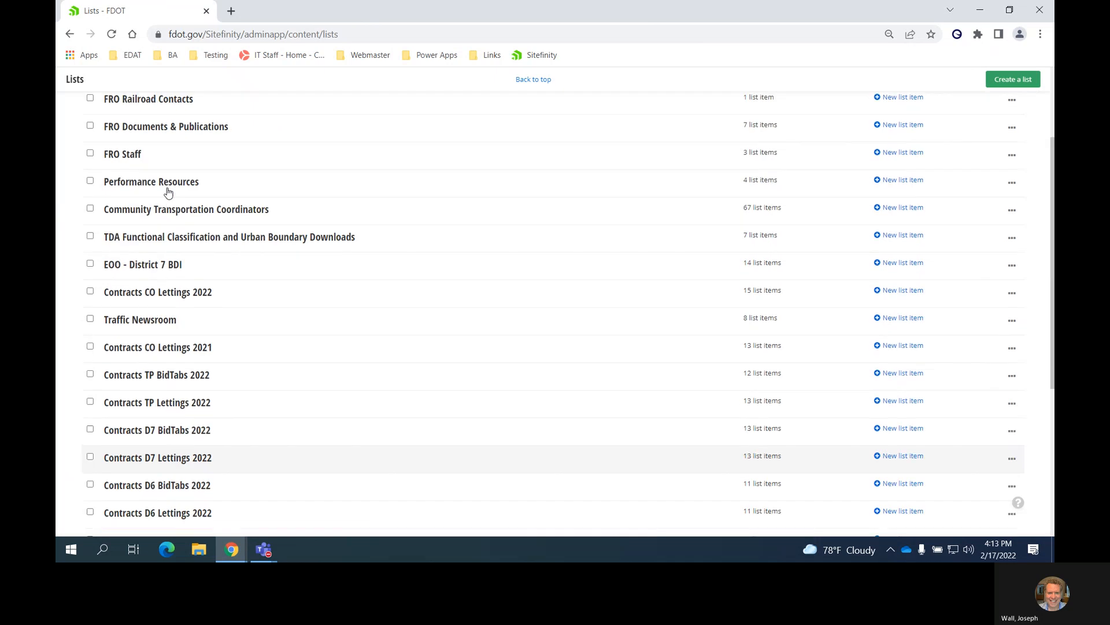
Step: Open the Central Office Rail and Freight Contacts item in the FRO Staff list, examine its full content, and return to the list
left_click(123, 154)
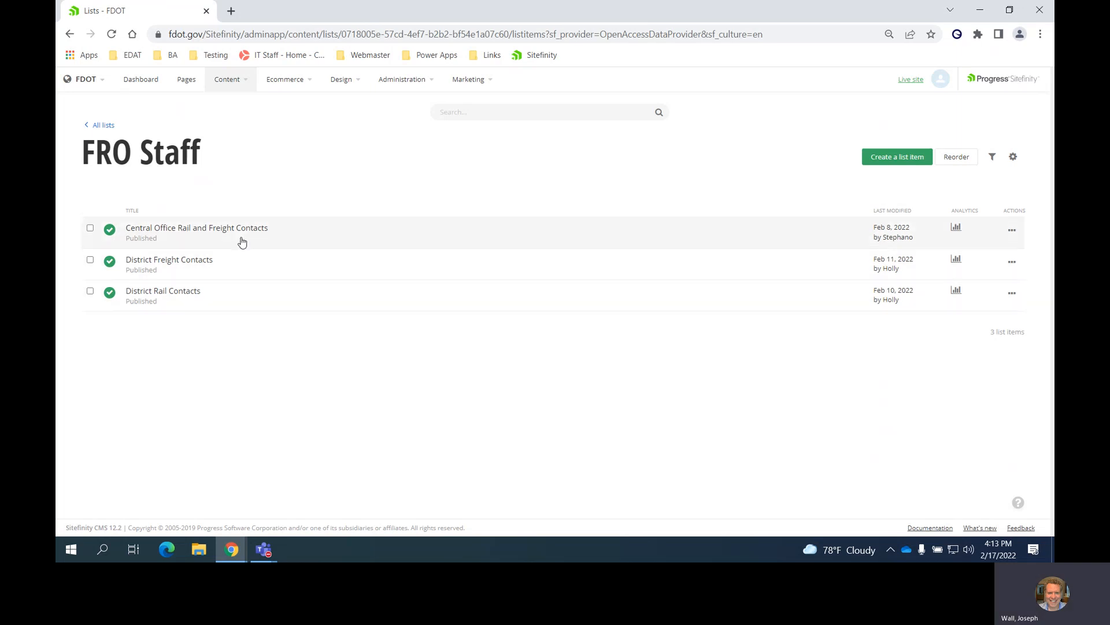
left_click(300, 224)
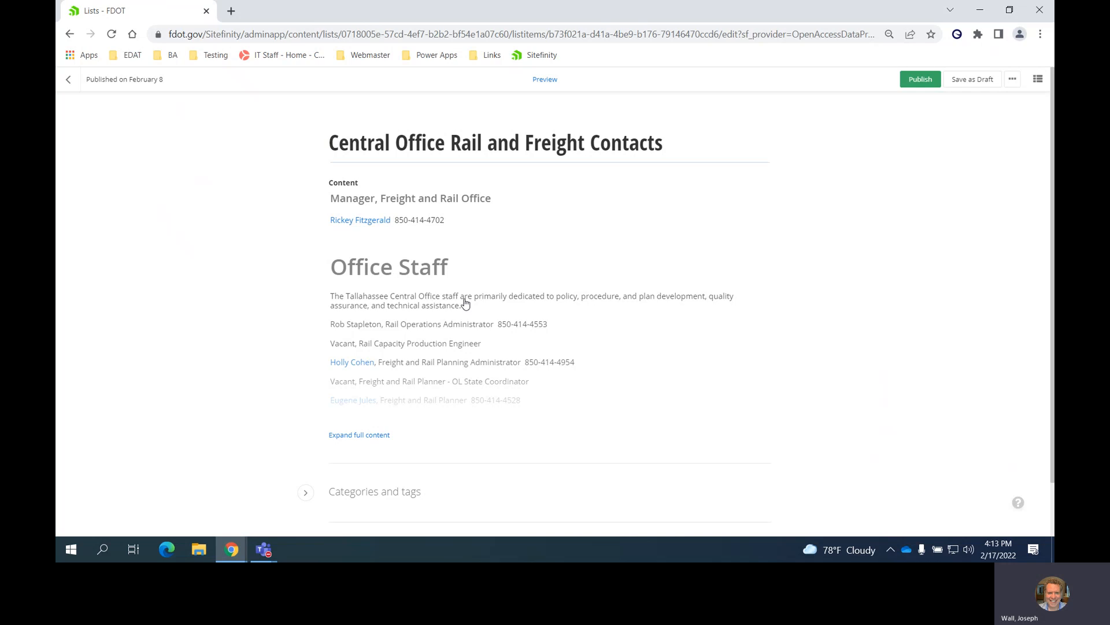
left_click(367, 434)
scroll(719, 238, "down", 4)
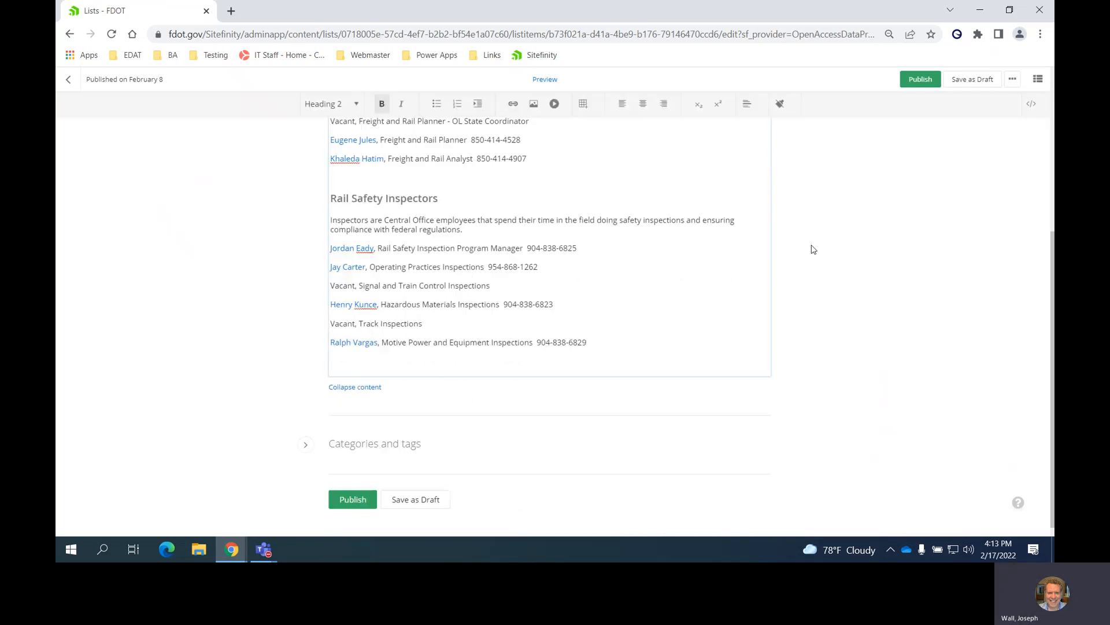
scroll(813, 249, "up", 5)
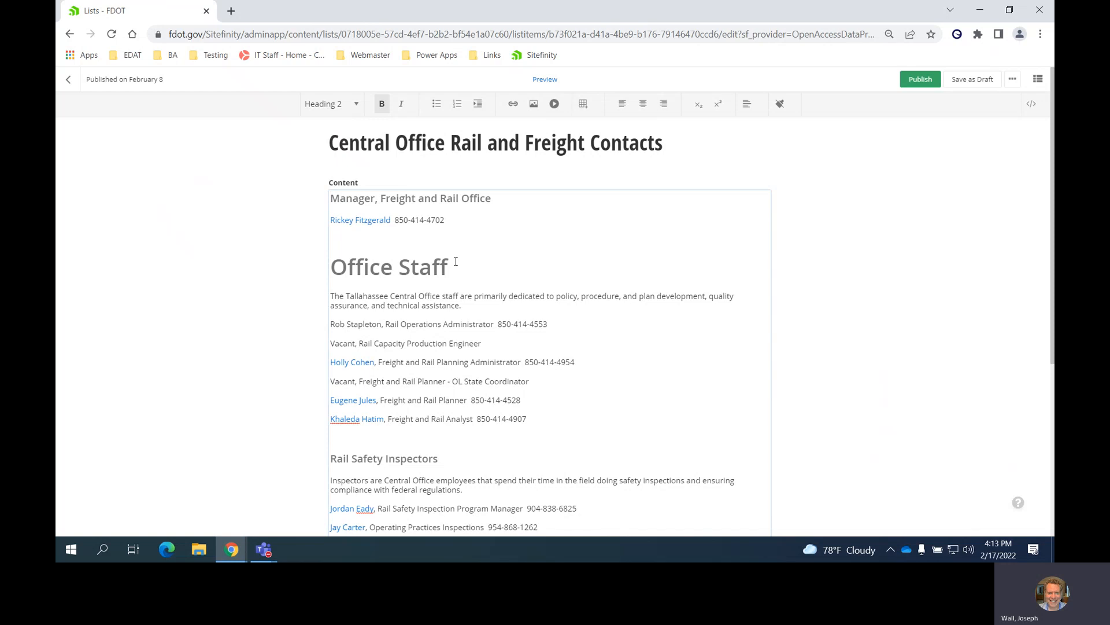
left_click(68, 82)
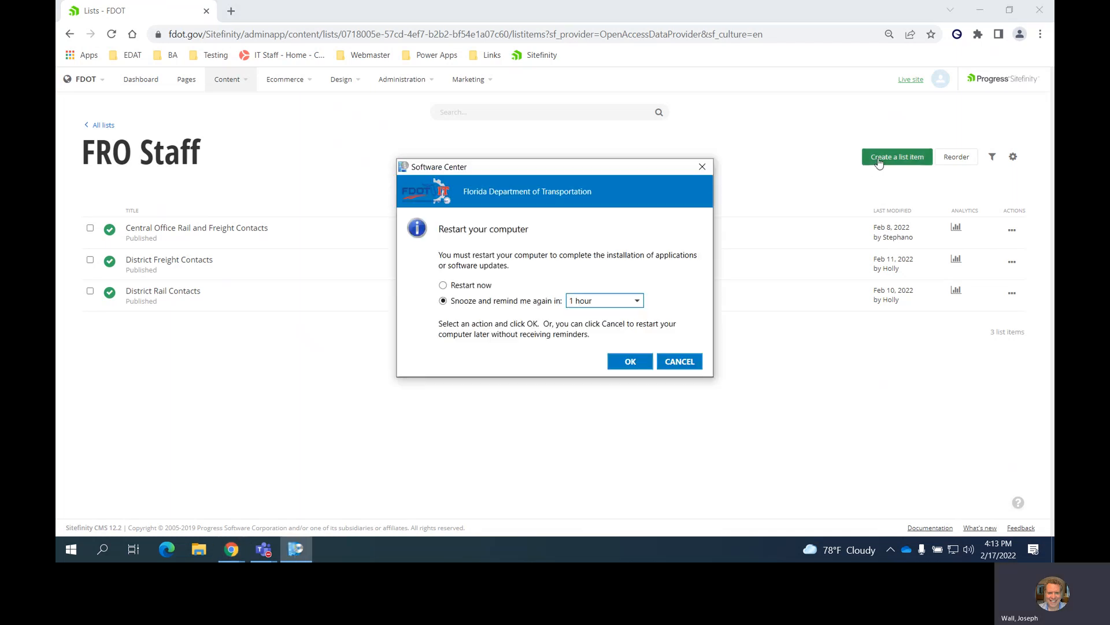
Step: Dismiss the computer restart reminder, examine the blank form for a new FRO Staff list item, and leave it without creating anything
left_click(671, 362)
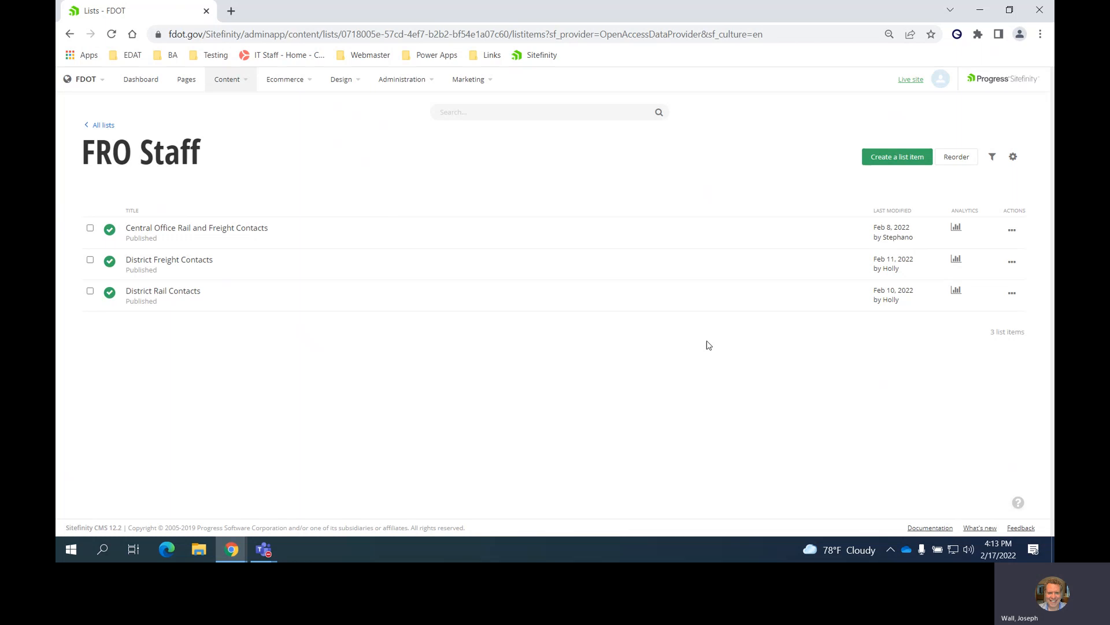
left_click(904, 163)
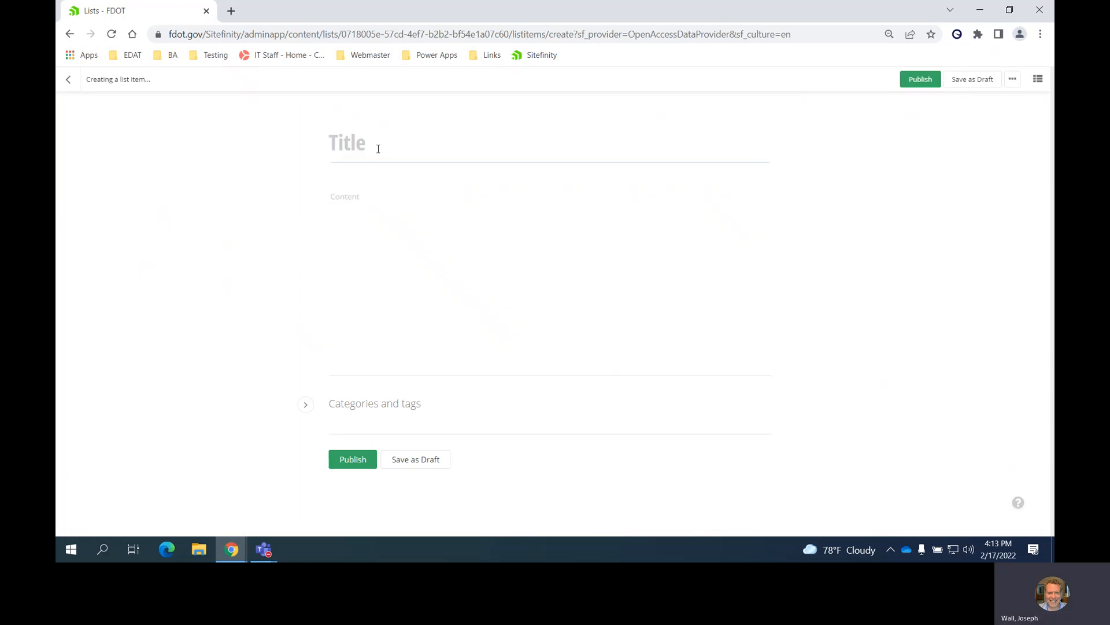
left_click(378, 217)
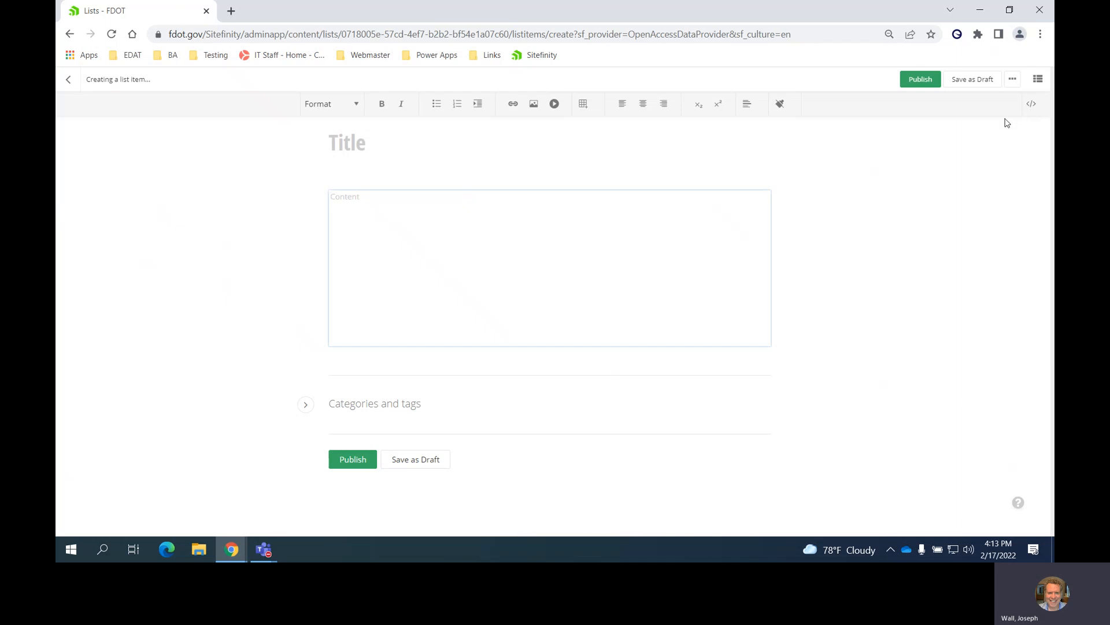
left_click(68, 79)
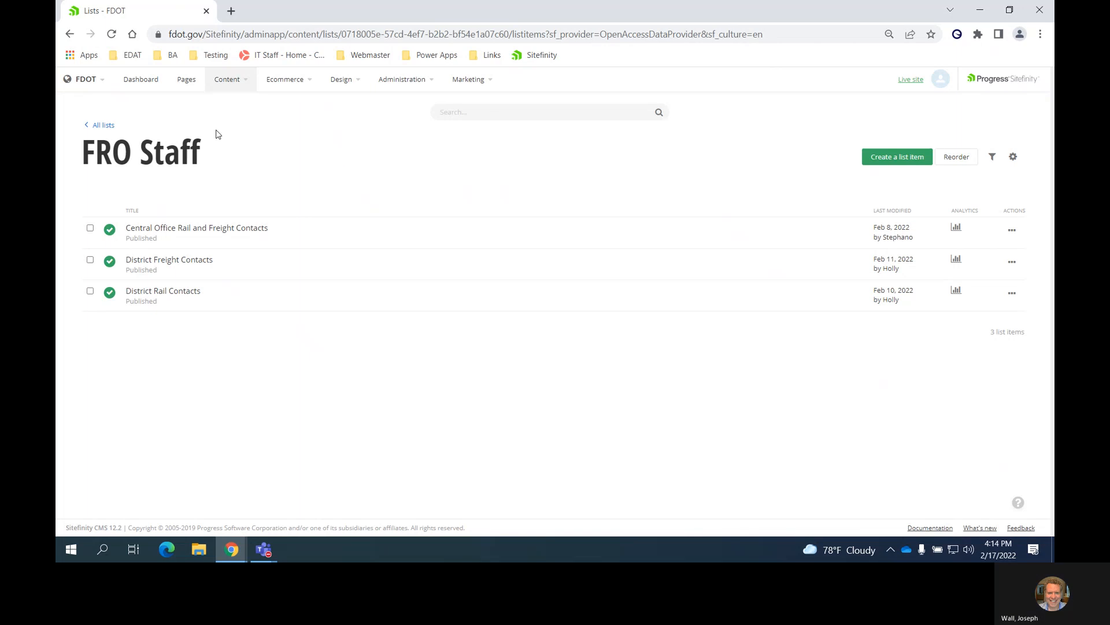
Step: Return to the overview of all lists and open the site's Images content
left_click(103, 126)
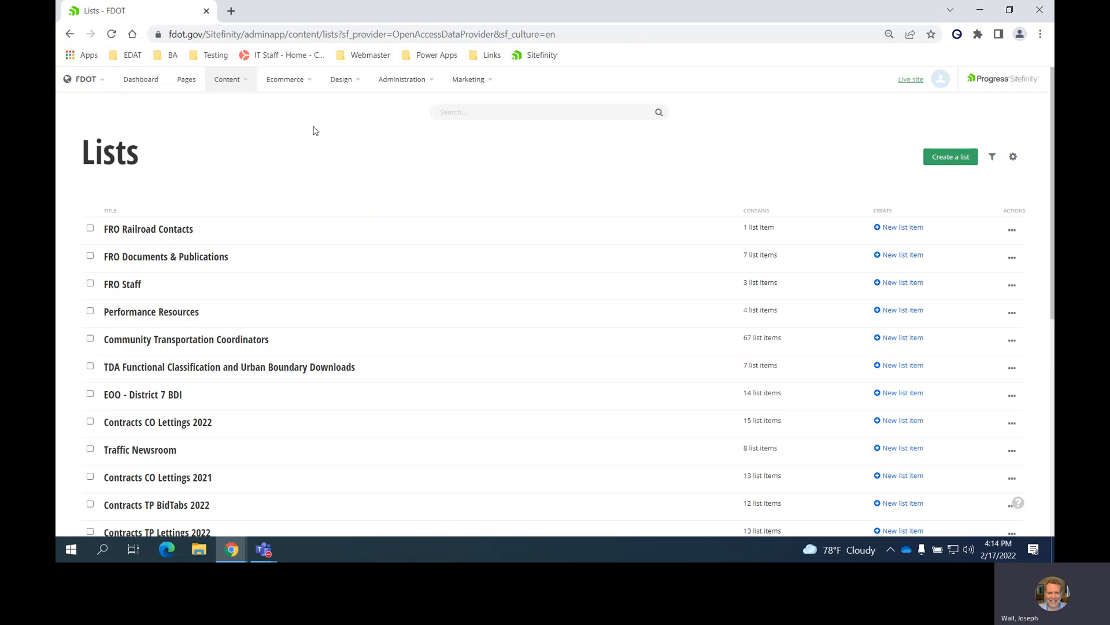
left_click(241, 87)
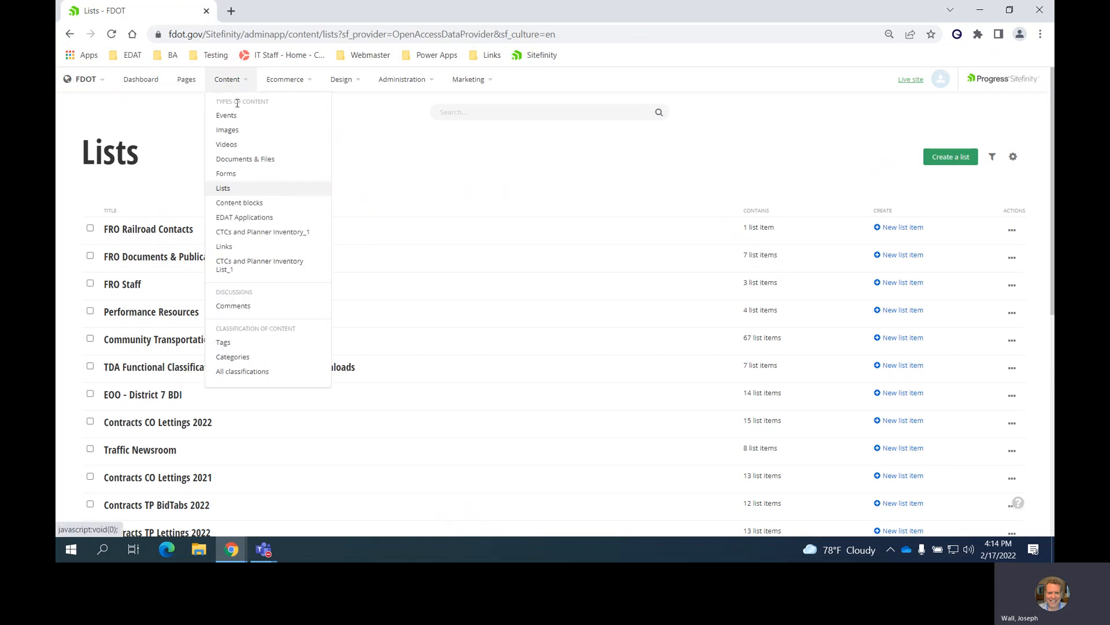
left_click(322, 130)
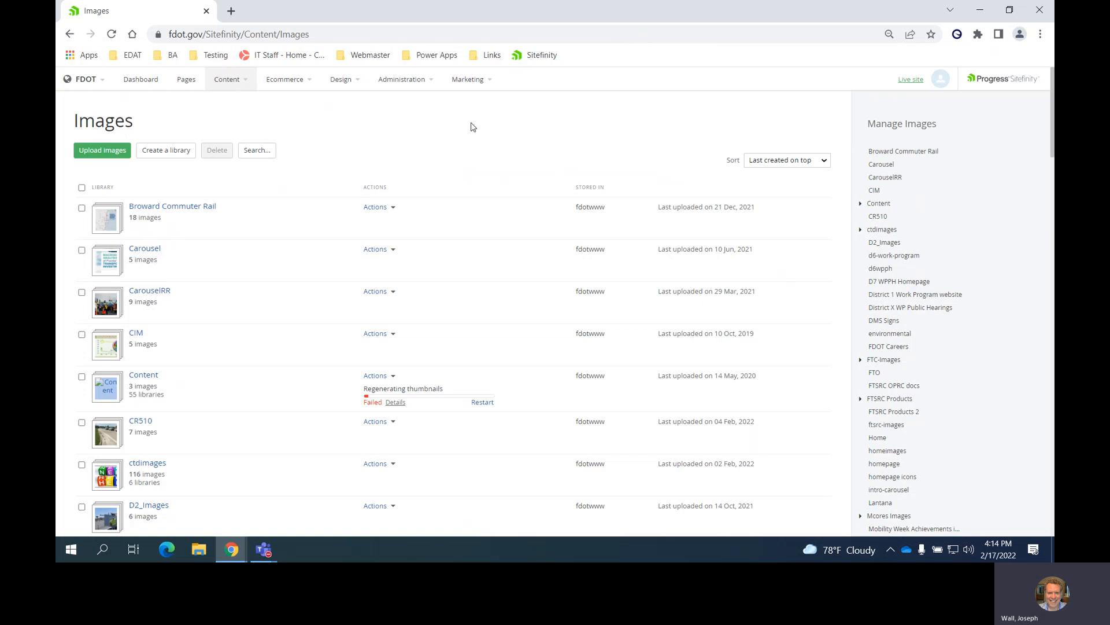
Step: Look through the full overview of image libraries and return to its beginning
scroll(266, 212, "down", 2)
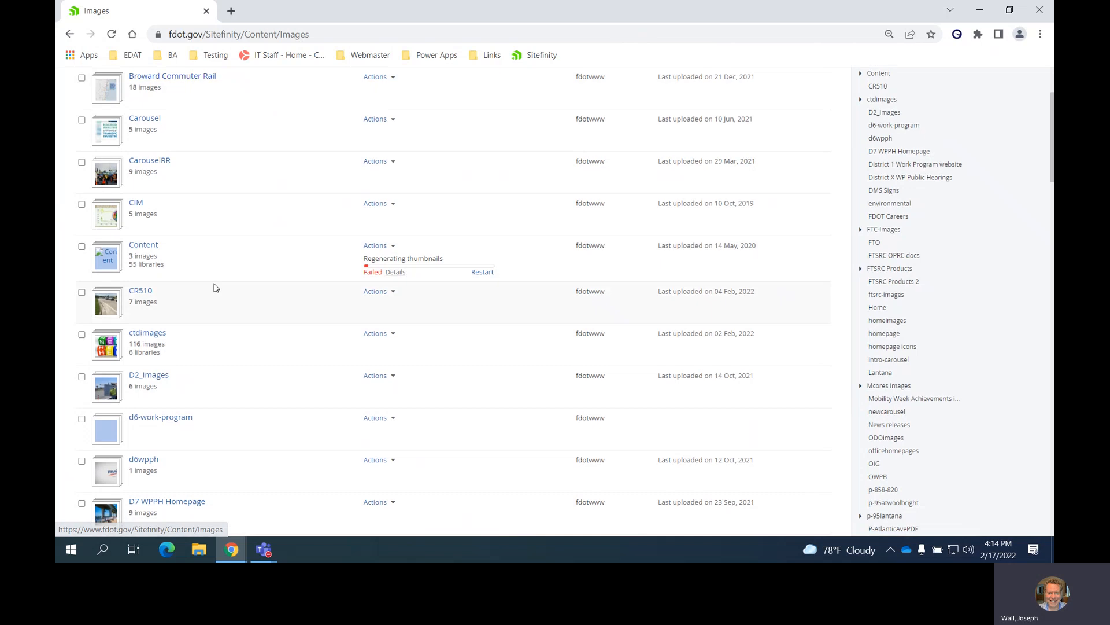
scroll(214, 287, "down", 7)
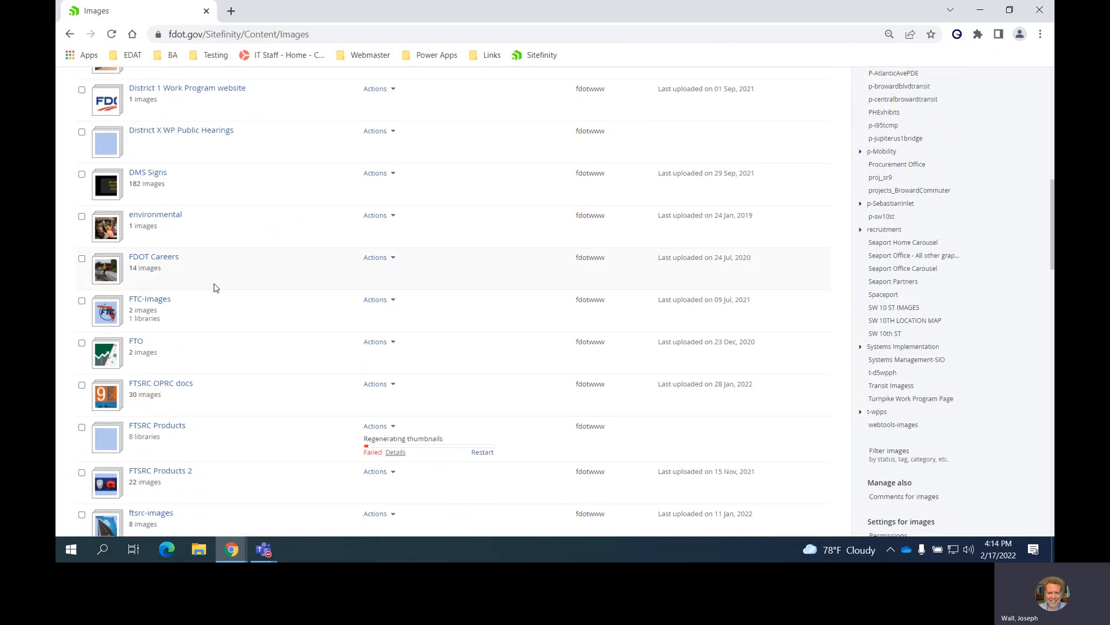
scroll(214, 287, "down", 9)
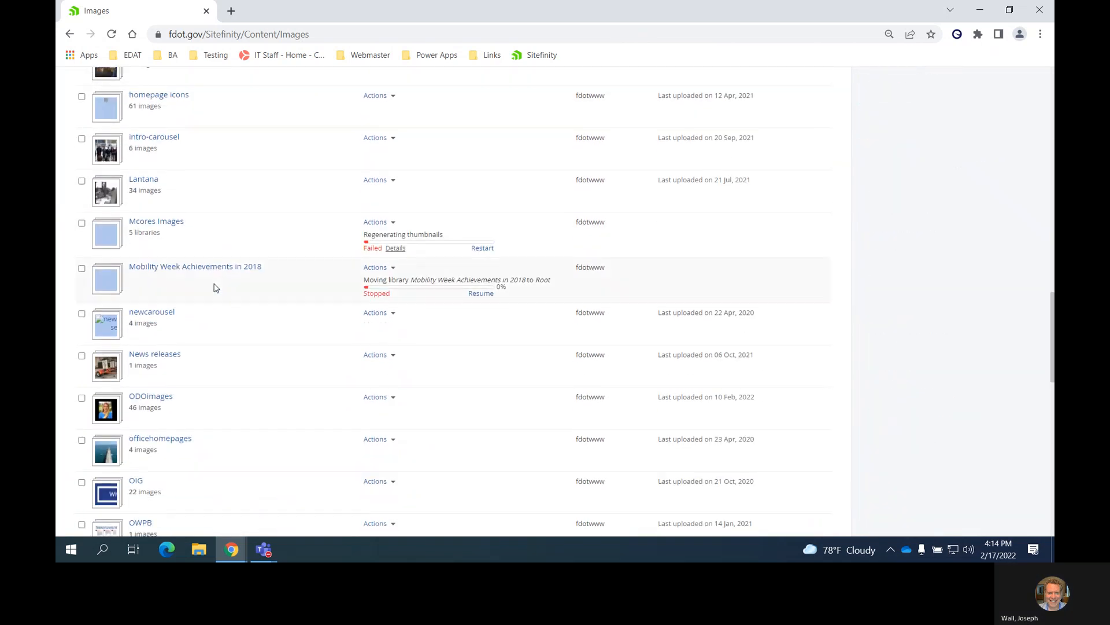
scroll(214, 288, "down", 8)
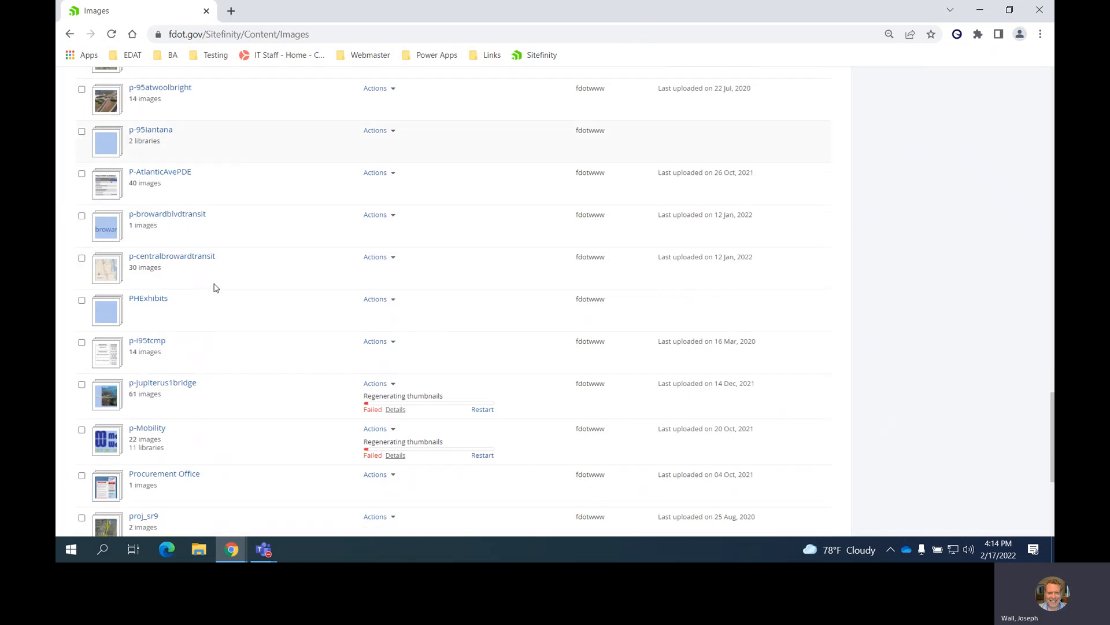
scroll(214, 288, "down", 1)
scroll(214, 287, "up", 15)
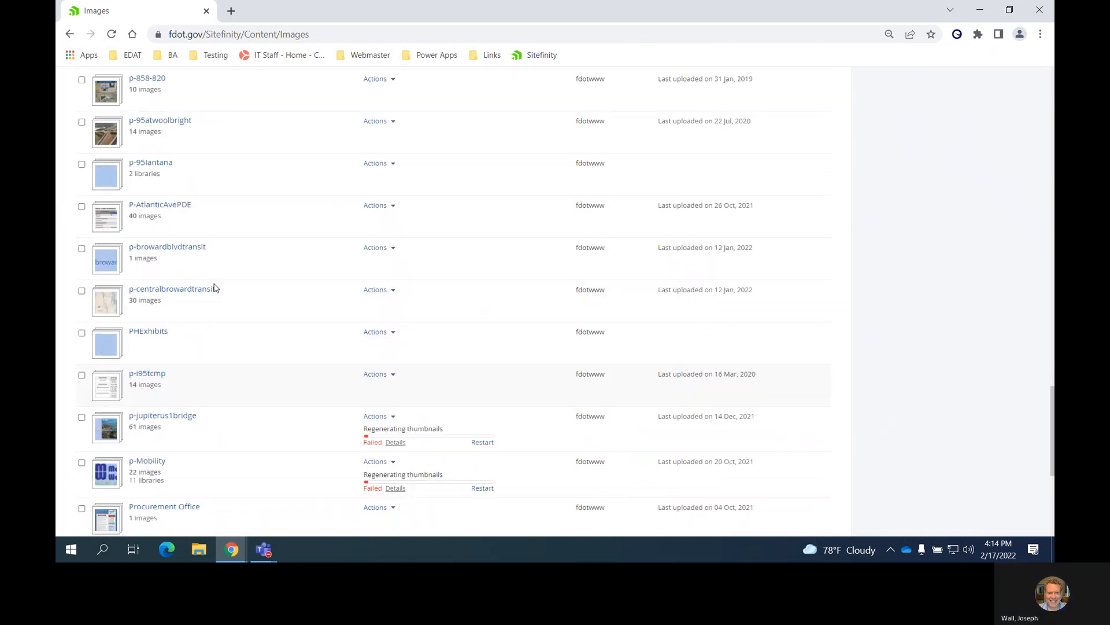
scroll(214, 288, "up", 11)
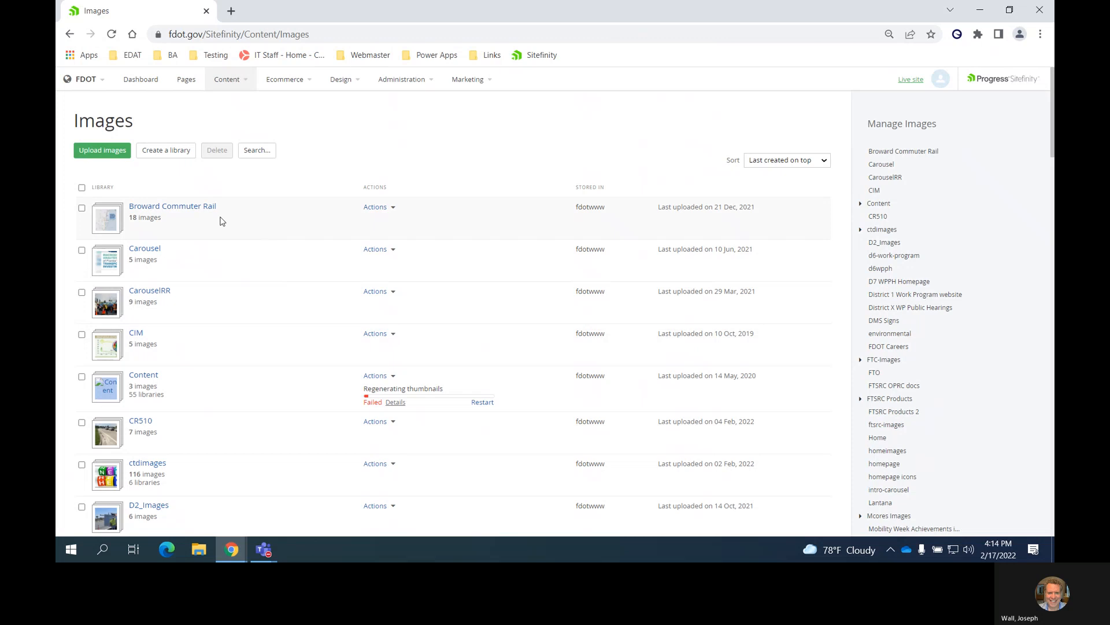
Step: Open the Broward Commuter Rail image library, look through its images, and view the image upload page without uploading anything
left_click(187, 209)
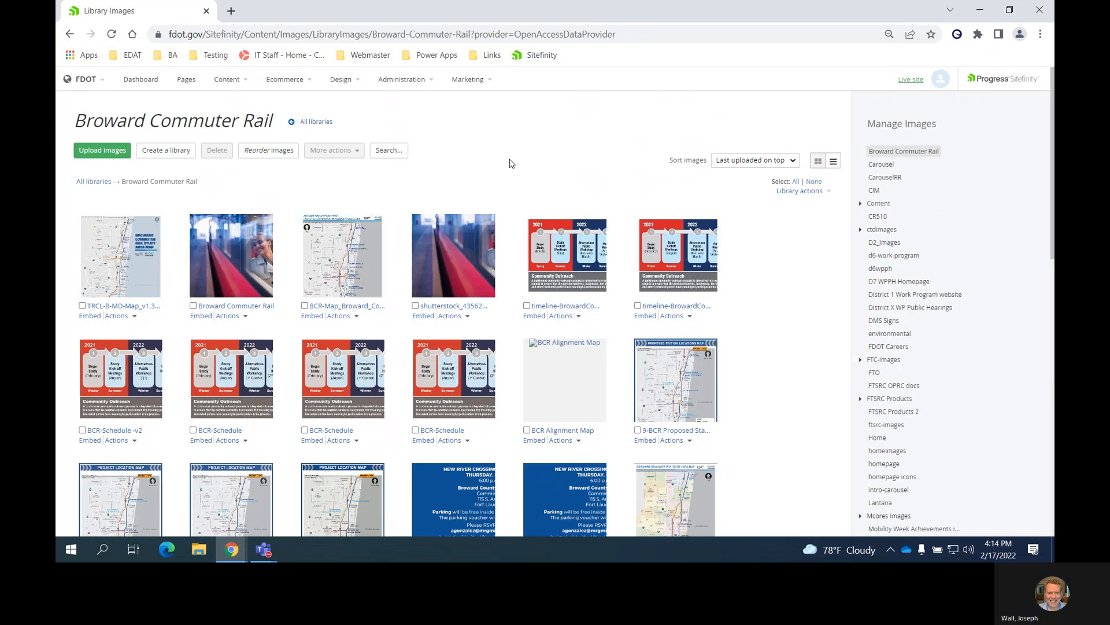
scroll(815, 293, "down", 5)
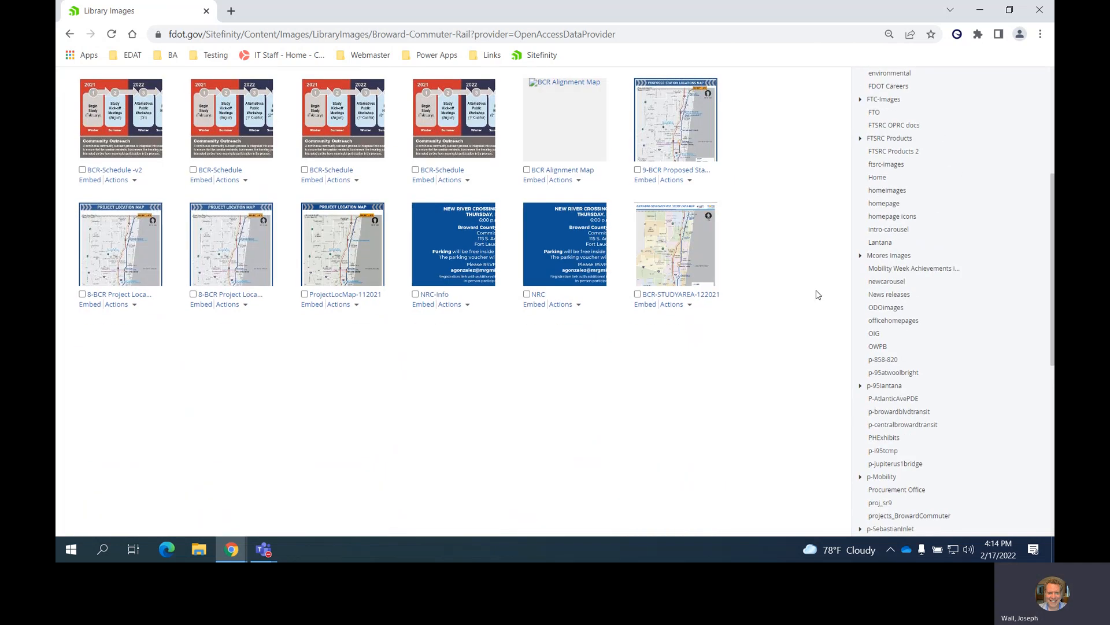
scroll(815, 293, "up", 5)
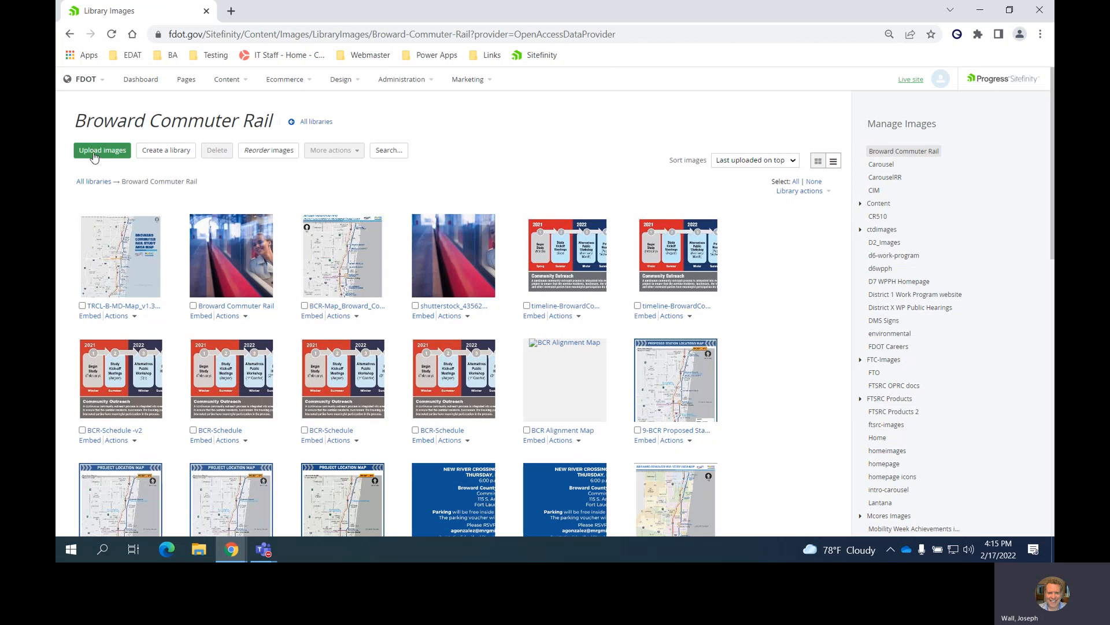
left_click(95, 153)
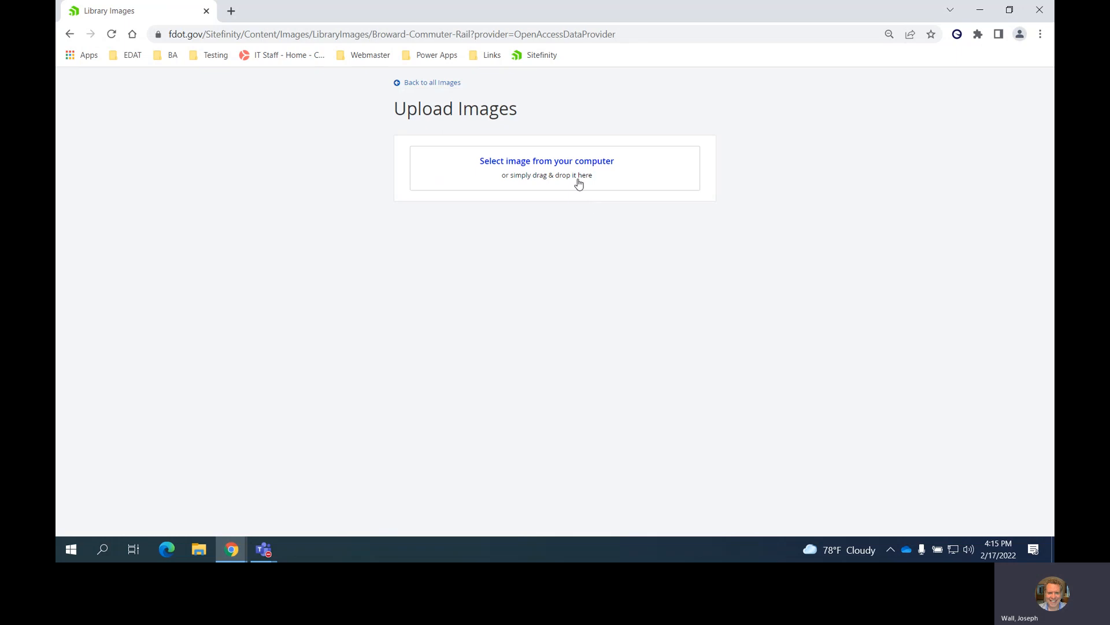
left_click(410, 87)
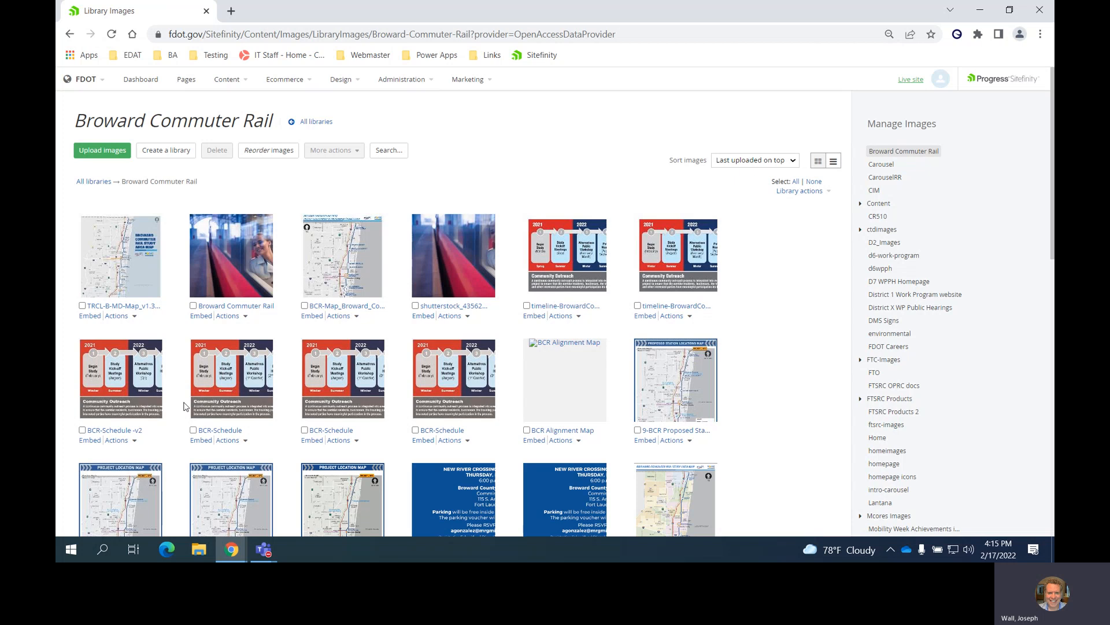
Step: Examine the available actions and the link and embed code for the library's first image, the TRCL-B-MD-Map file
left_click(133, 317)
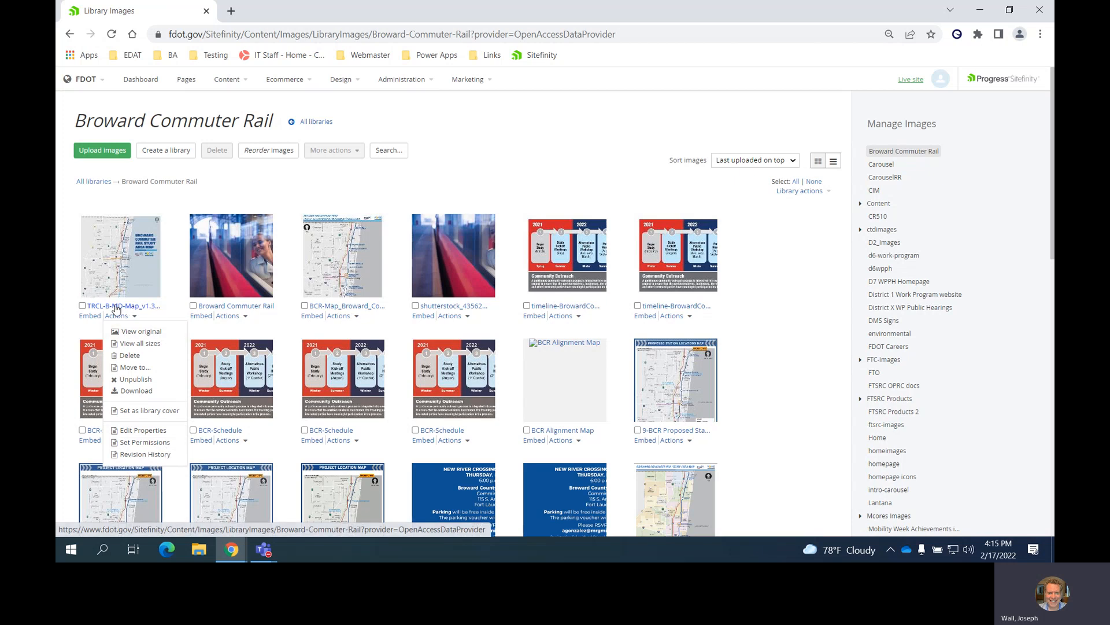
left_click(89, 316)
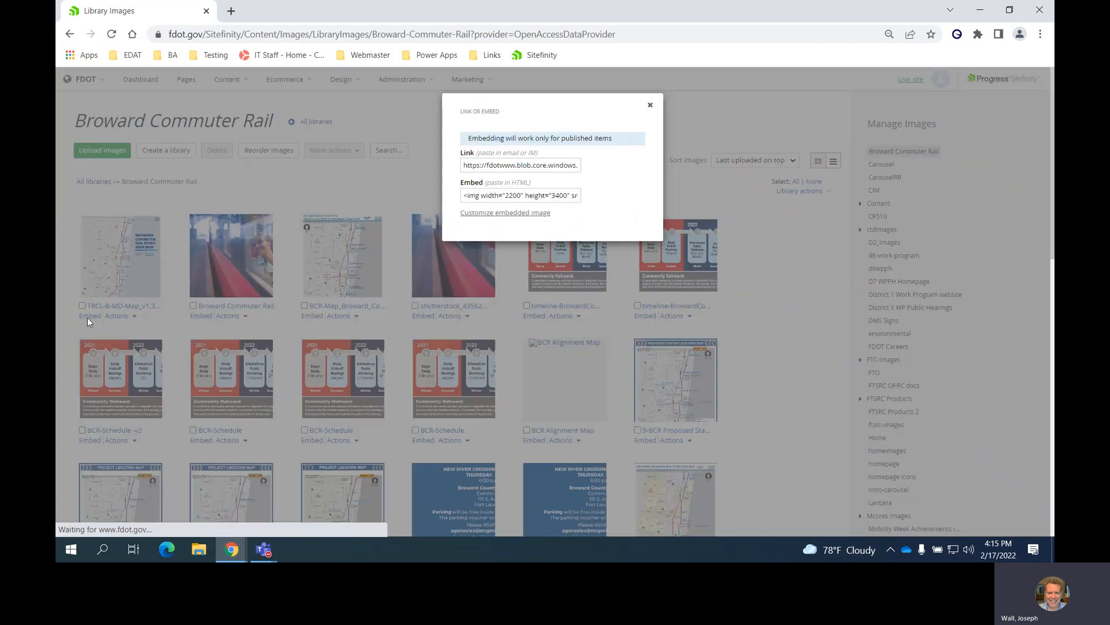
left_click(546, 167)
left_click(549, 196)
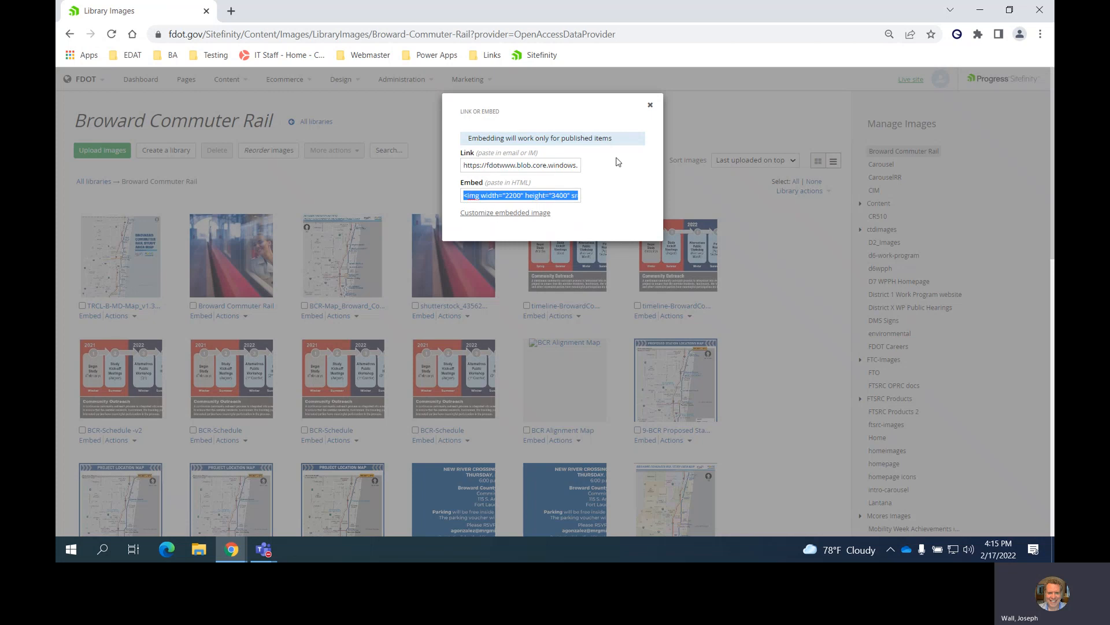
left_click(649, 107)
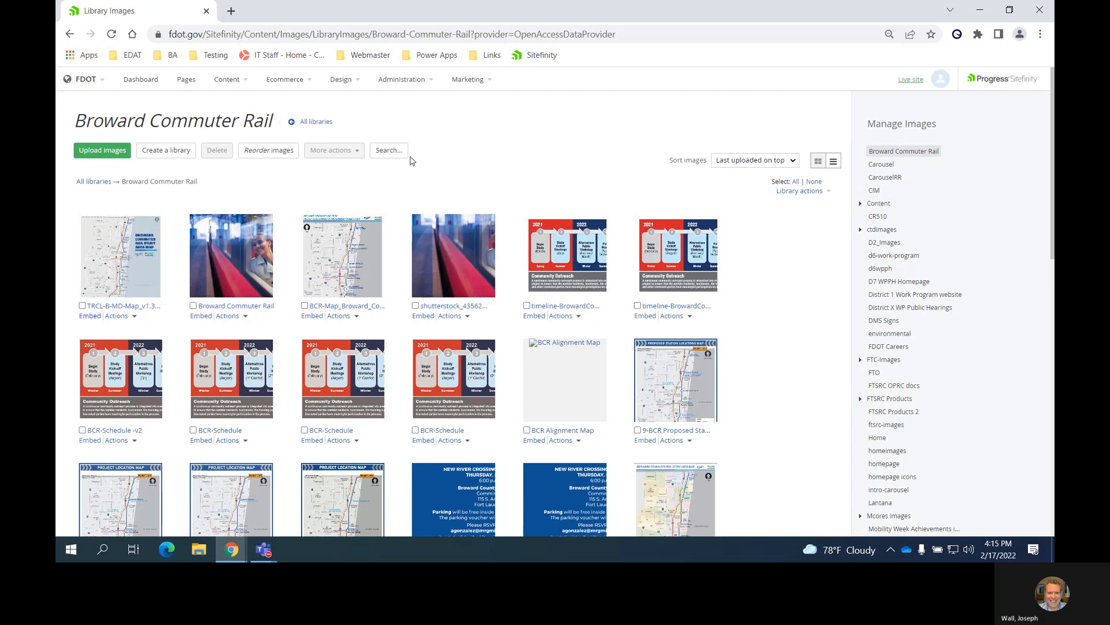
scroll(258, 189, "down", 1)
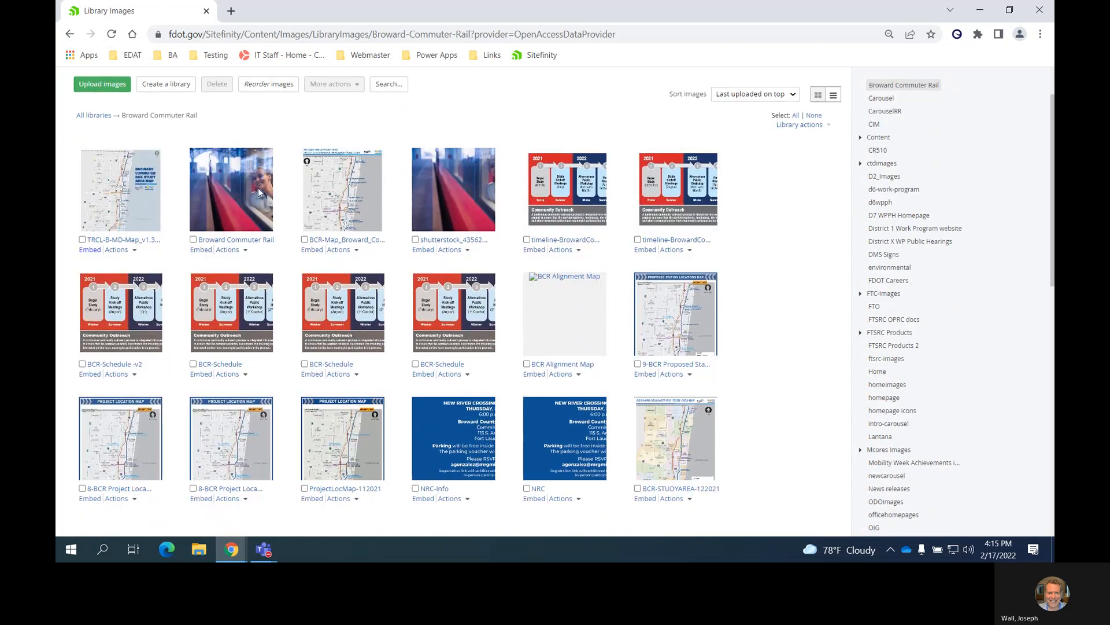
scroll(258, 188, "up", 1)
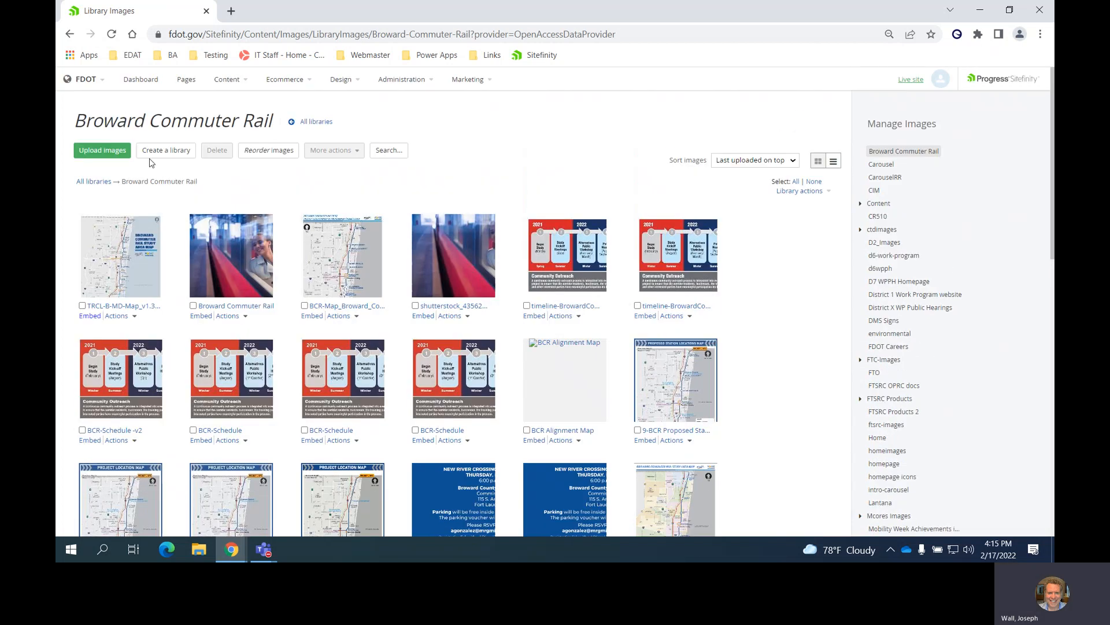
Step: Return to all image libraries and expand the Content library and its cim sub-library in the library tree
left_click(317, 122)
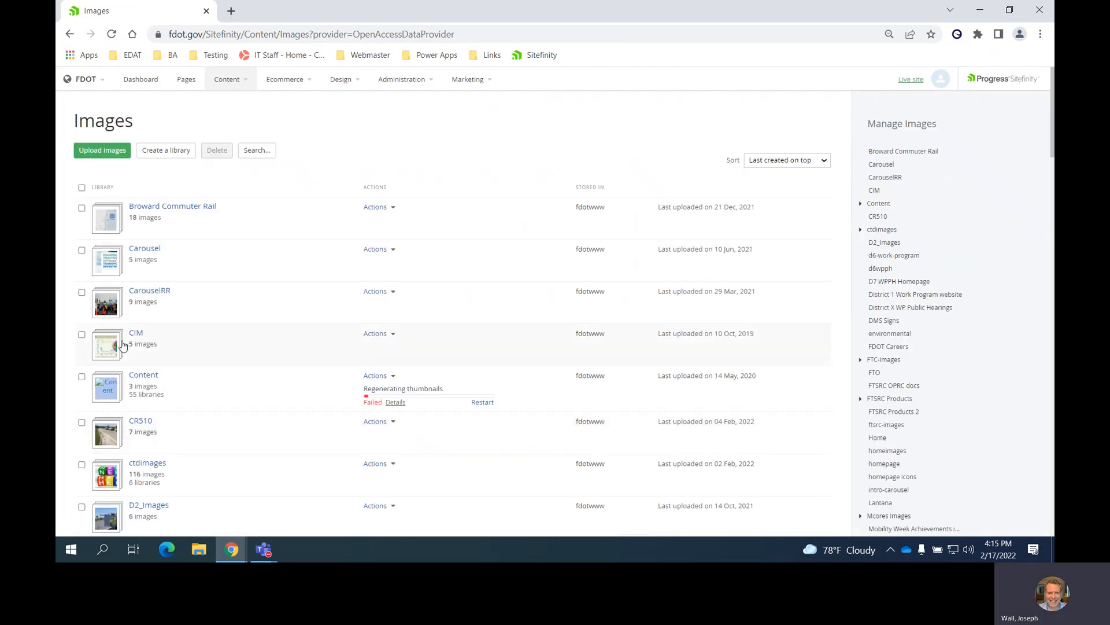
scroll(119, 343, "down", 6)
scroll(121, 345, "up", 6)
left_click(860, 204)
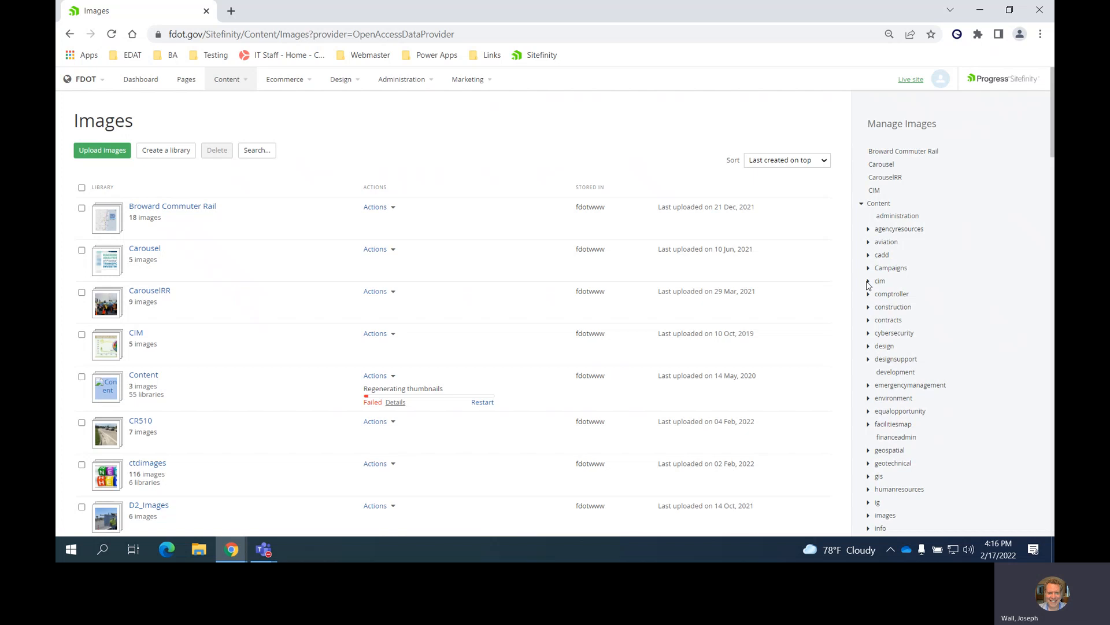
left_click(868, 282)
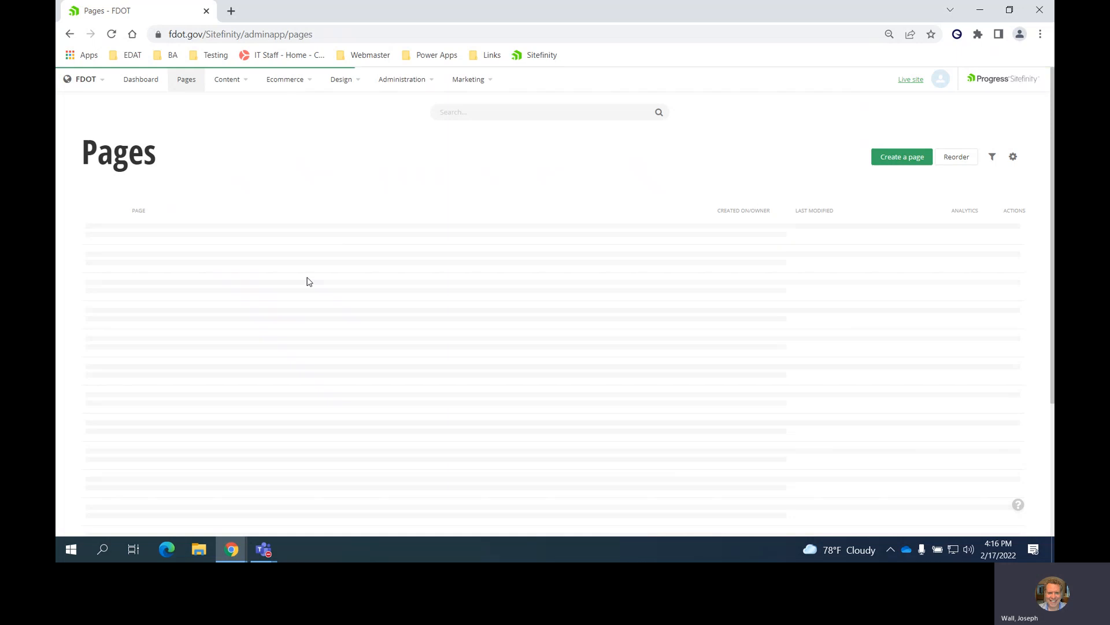
Step: Go to the site's pages, find Training Fun ! under the Test group, and open it for editing
scroll(307, 281, "down", 7)
scroll(308, 282, "down", 15)
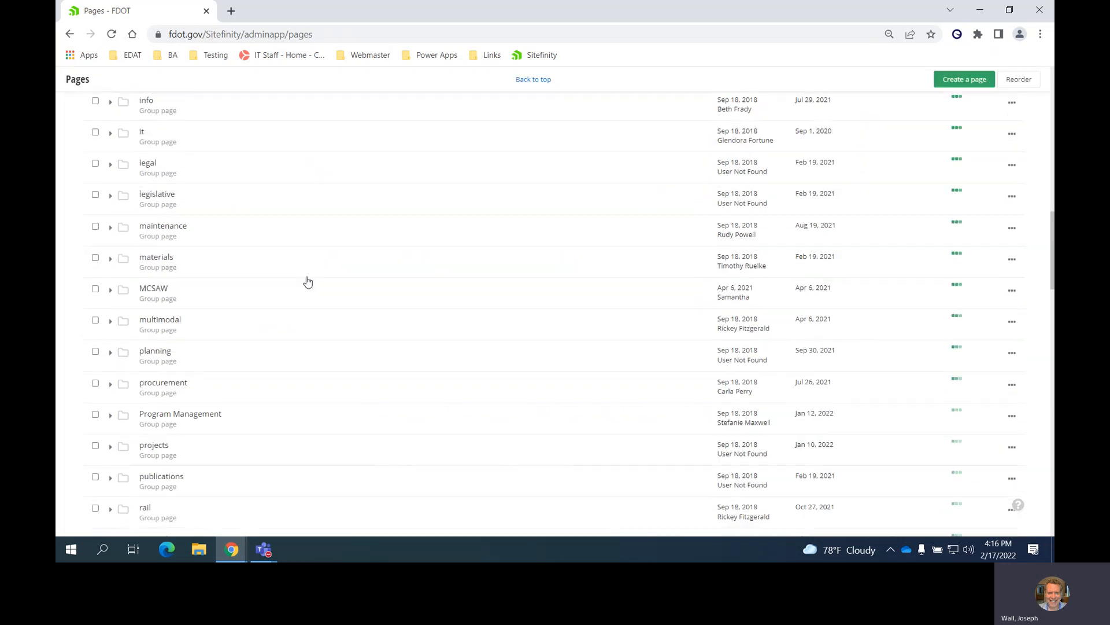
scroll(307, 281, "down", 8)
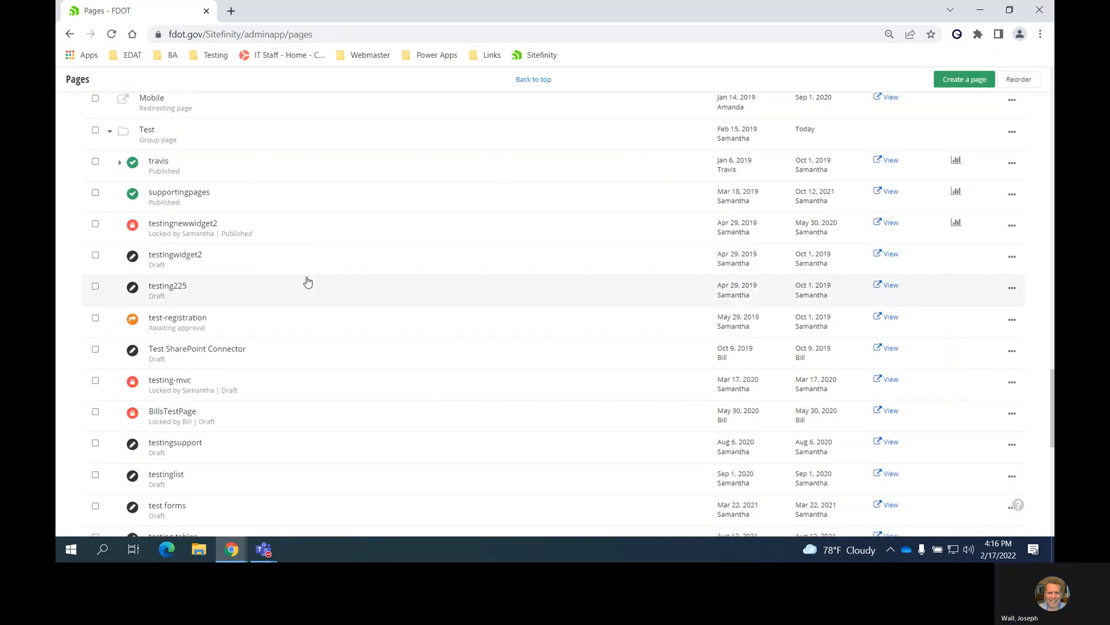
scroll(308, 281, "down", 4)
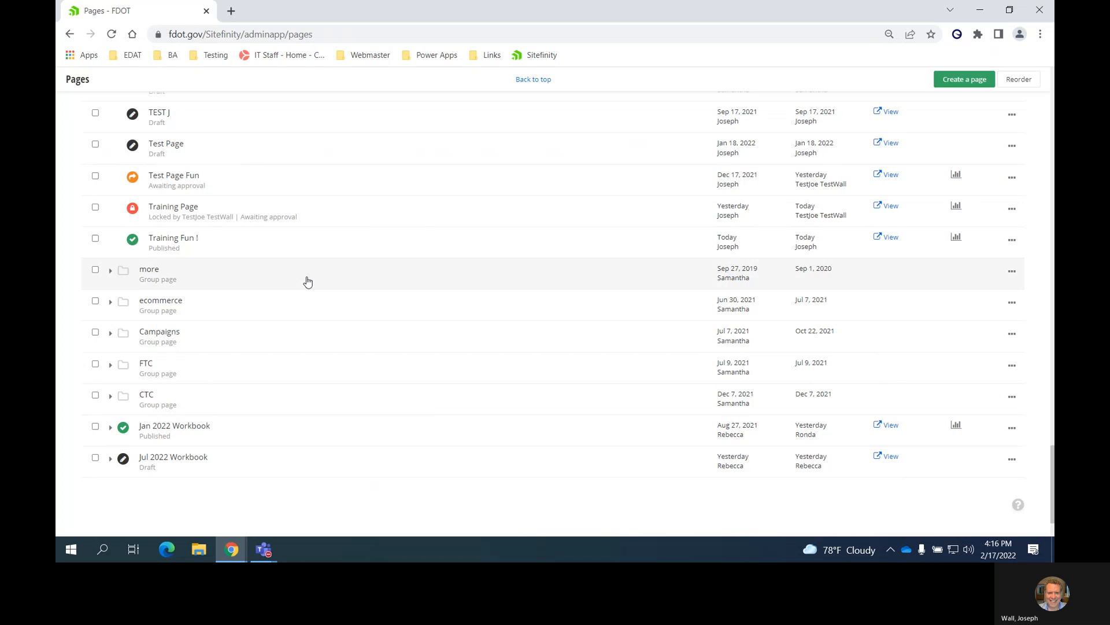
left_click(193, 241)
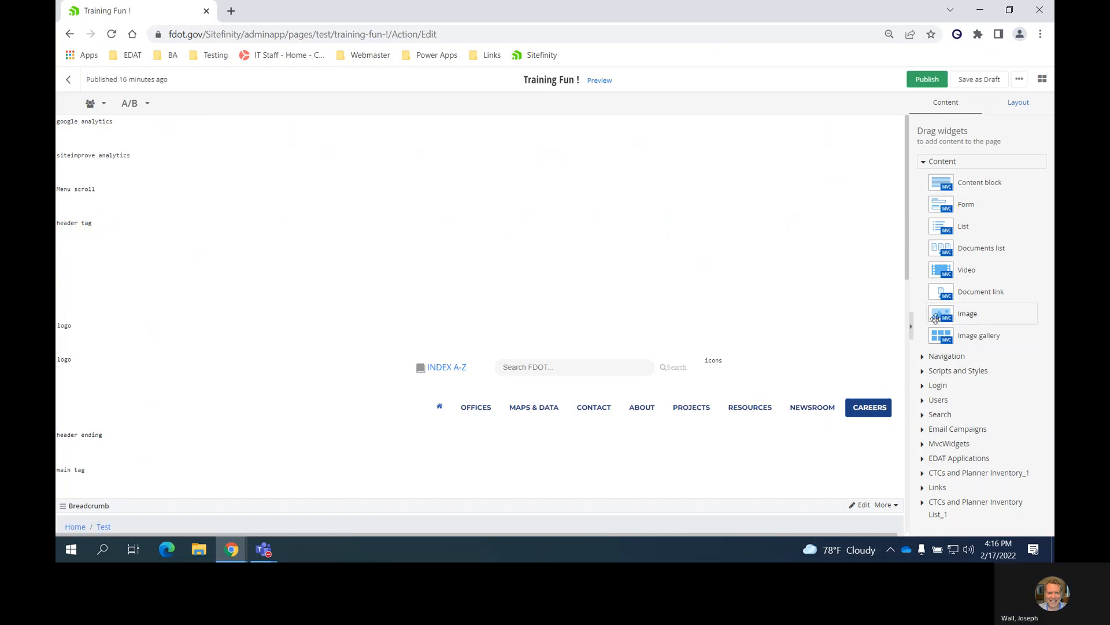
Step: Add an Image widget below the first content block showing SFB - Logo on Building at its original size of 663x350 px
left_click_drag(940, 315, 429, 342)
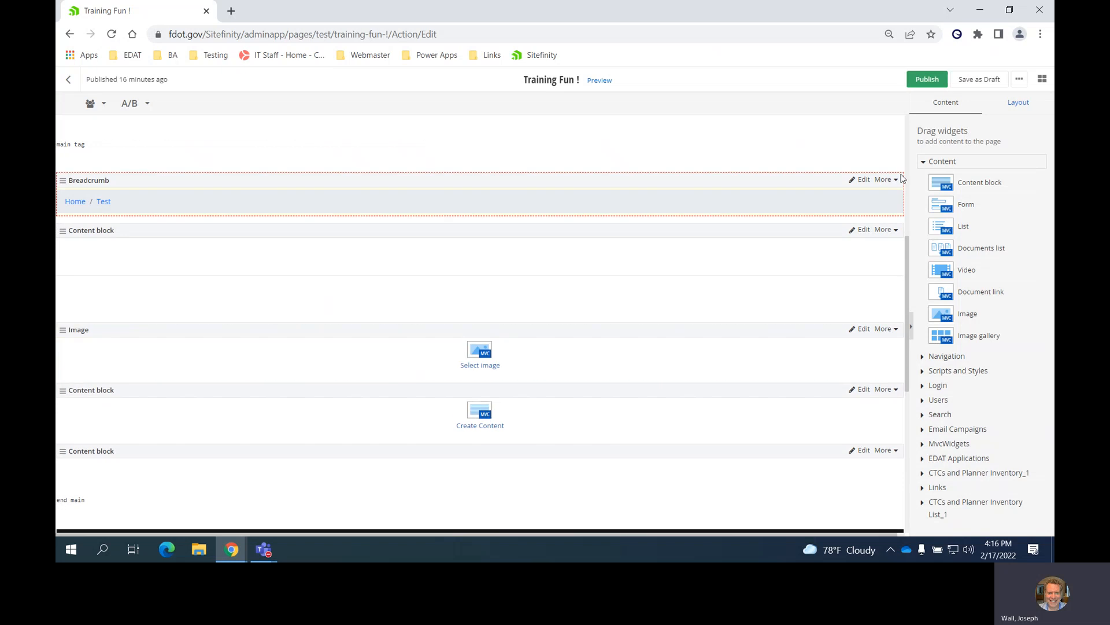
left_click(477, 353)
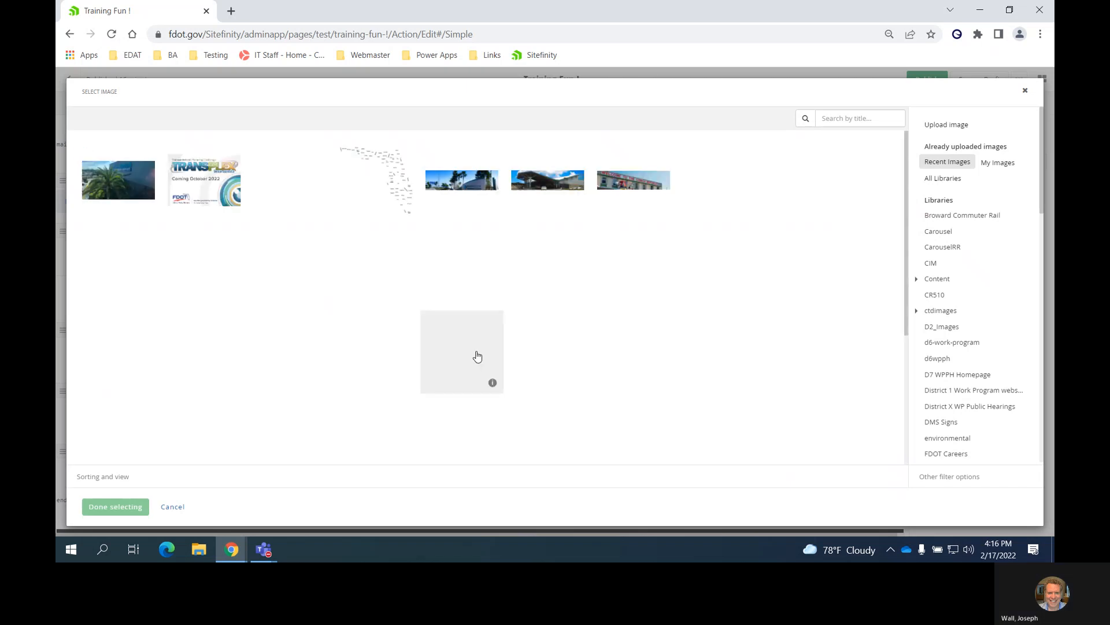
left_click(115, 186)
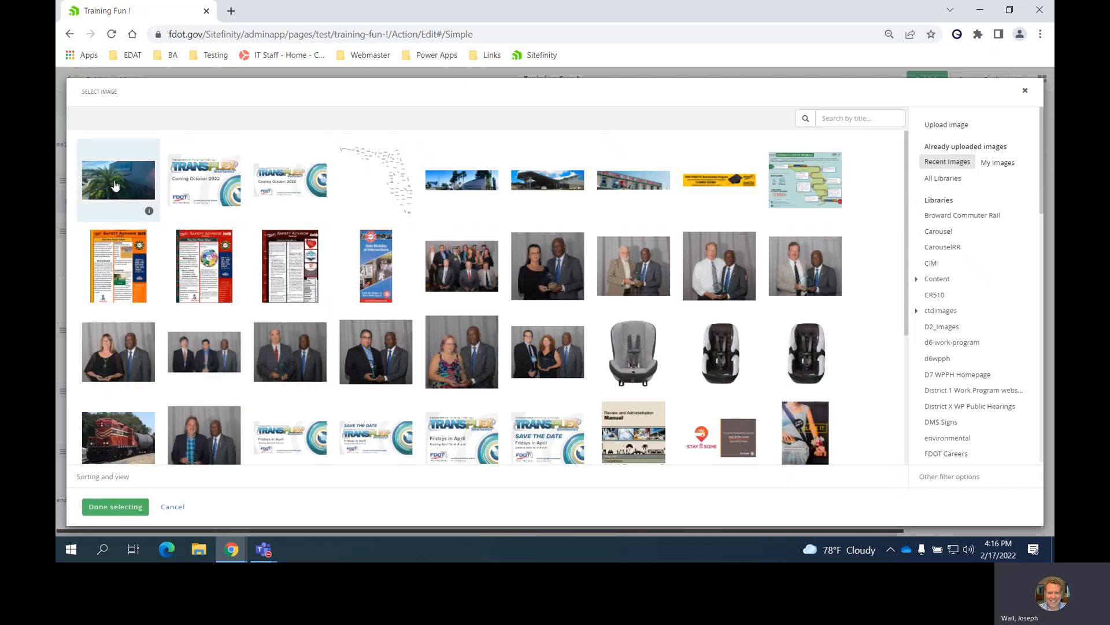
left_click(116, 507)
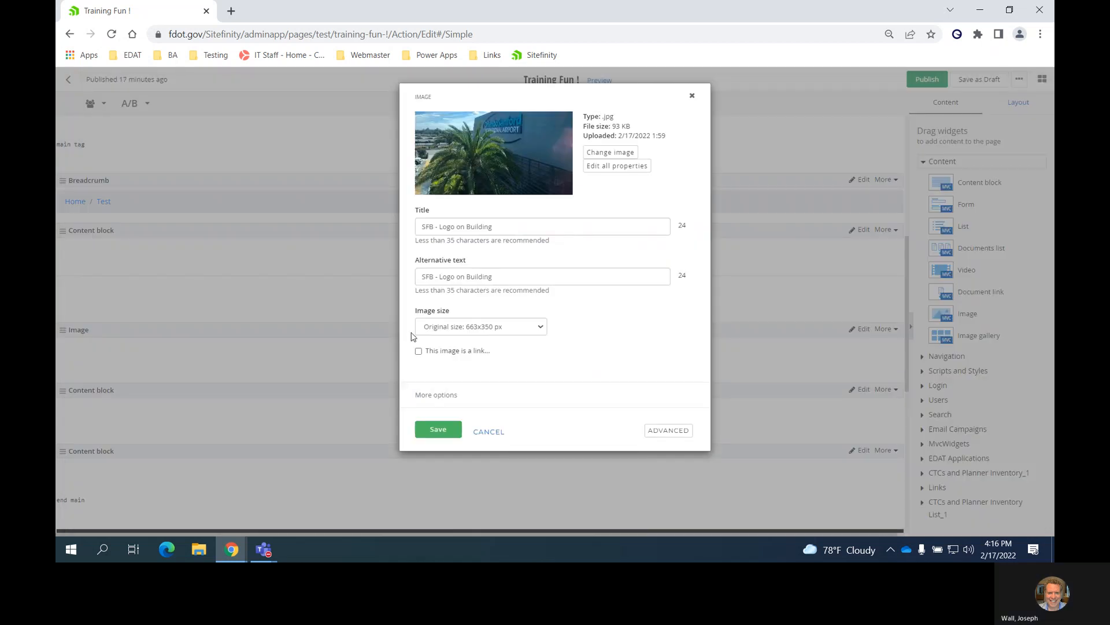
left_click(544, 331)
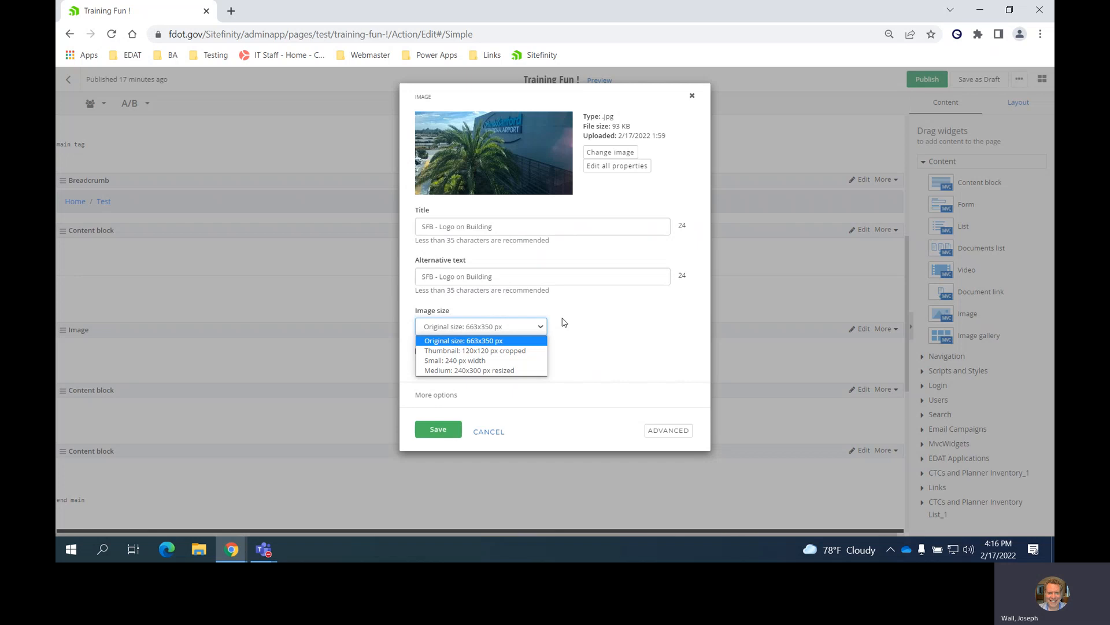
left_click(564, 322)
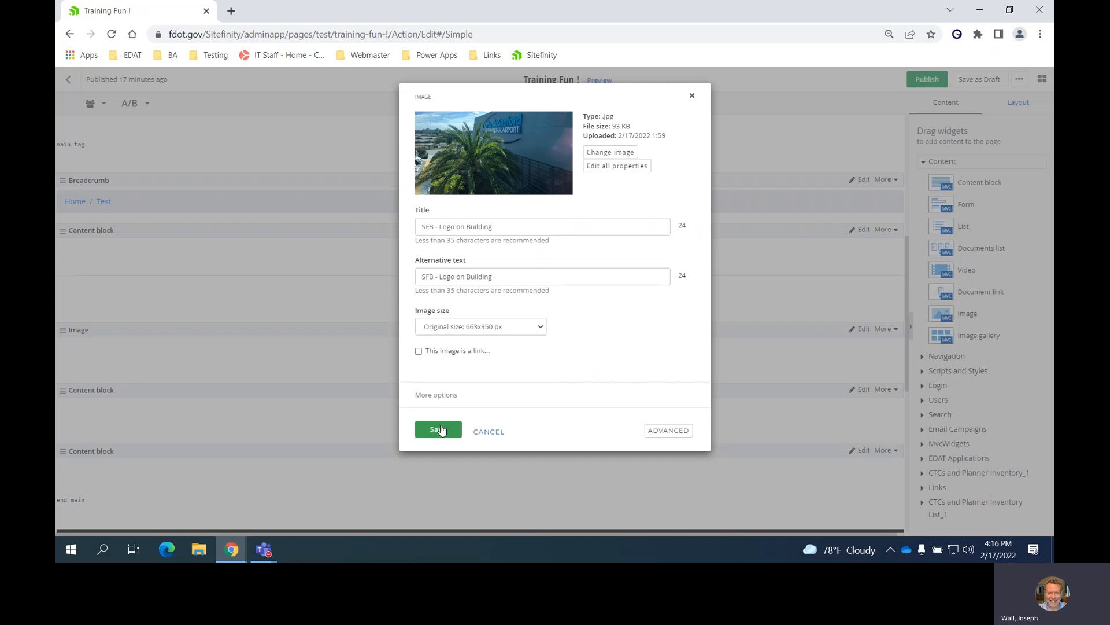
left_click(440, 429)
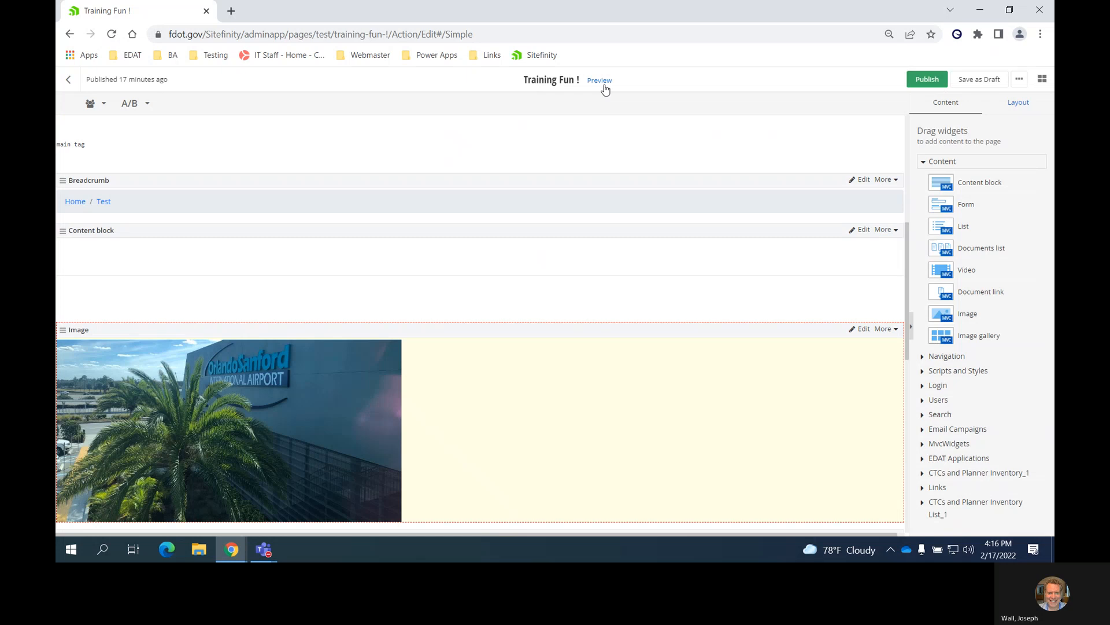
Step: Preview the Training Fun ! page, close the preview, and look over the content blocks below the image in the editor
left_click(601, 81)
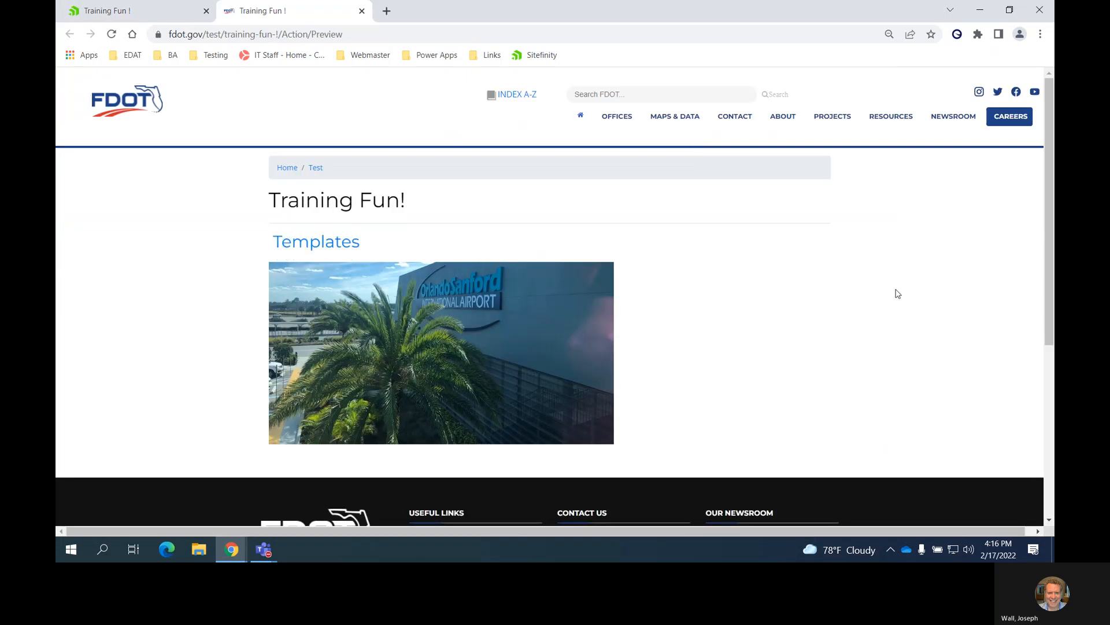
left_click(362, 11)
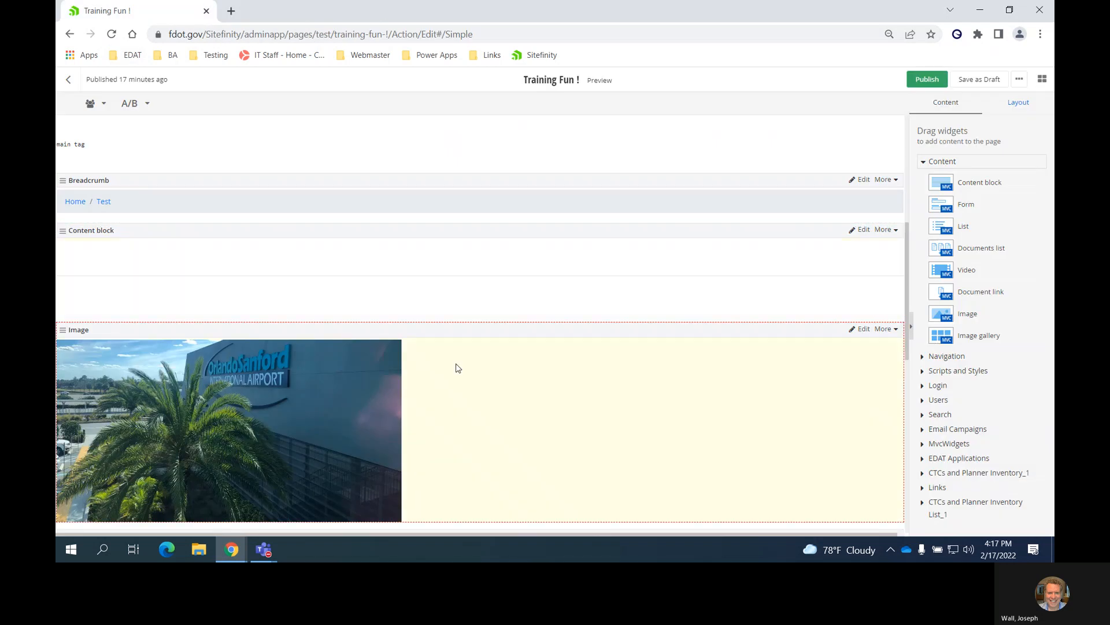
scroll(461, 367, "down", 3)
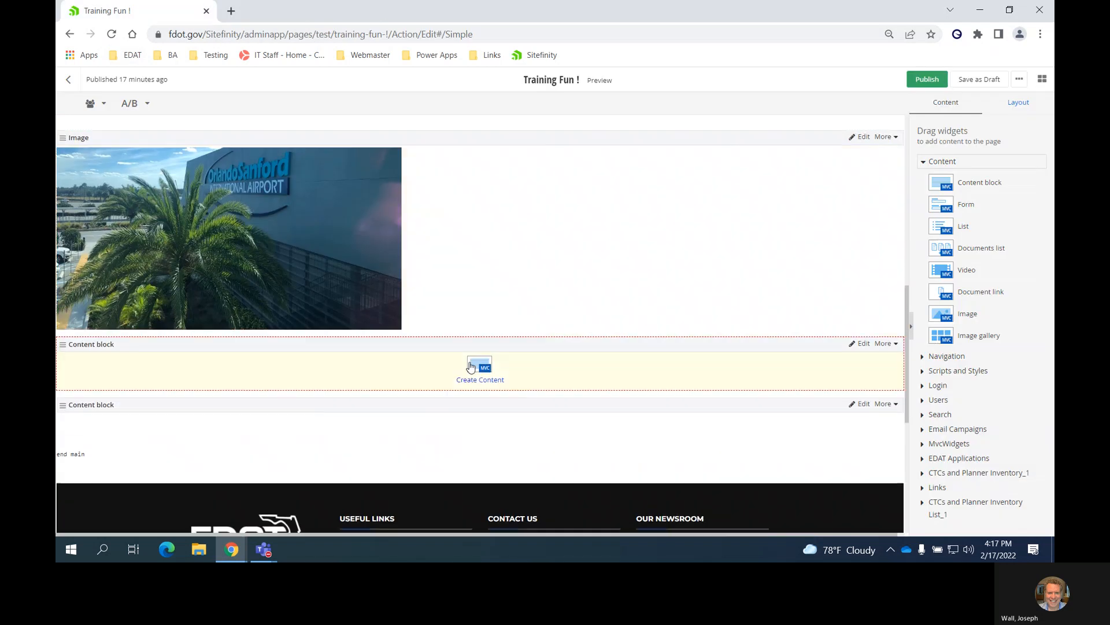
scroll(470, 367, "up", 2)
scroll(470, 367, "down", 3)
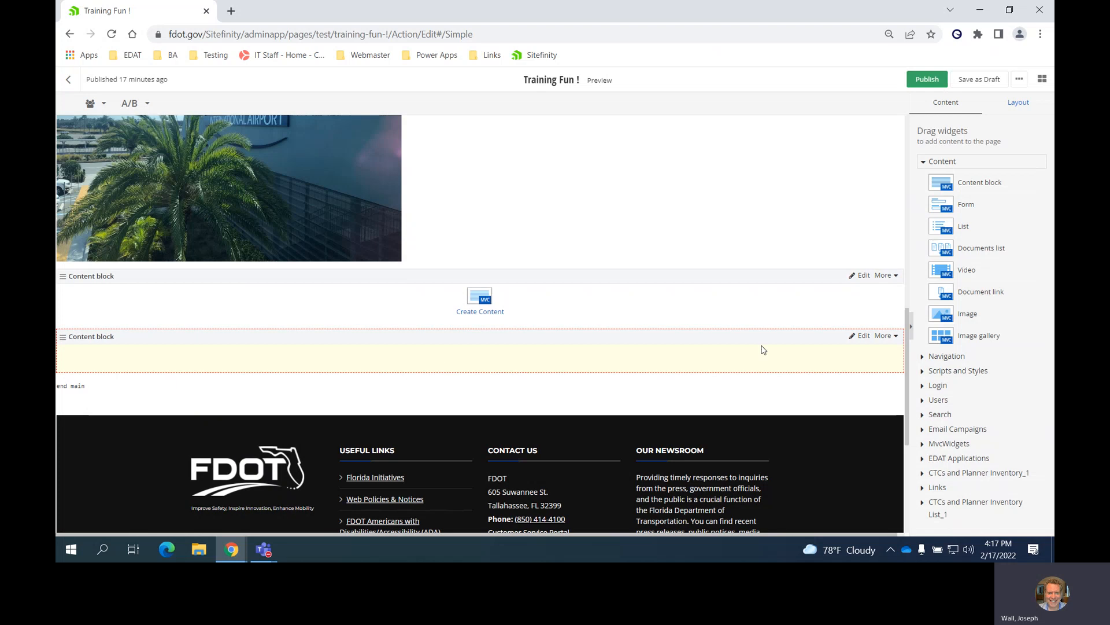
Step: Open the content block at the page's end, view the image picker's library option, and cancel both the picker and the editor
left_click(862, 337)
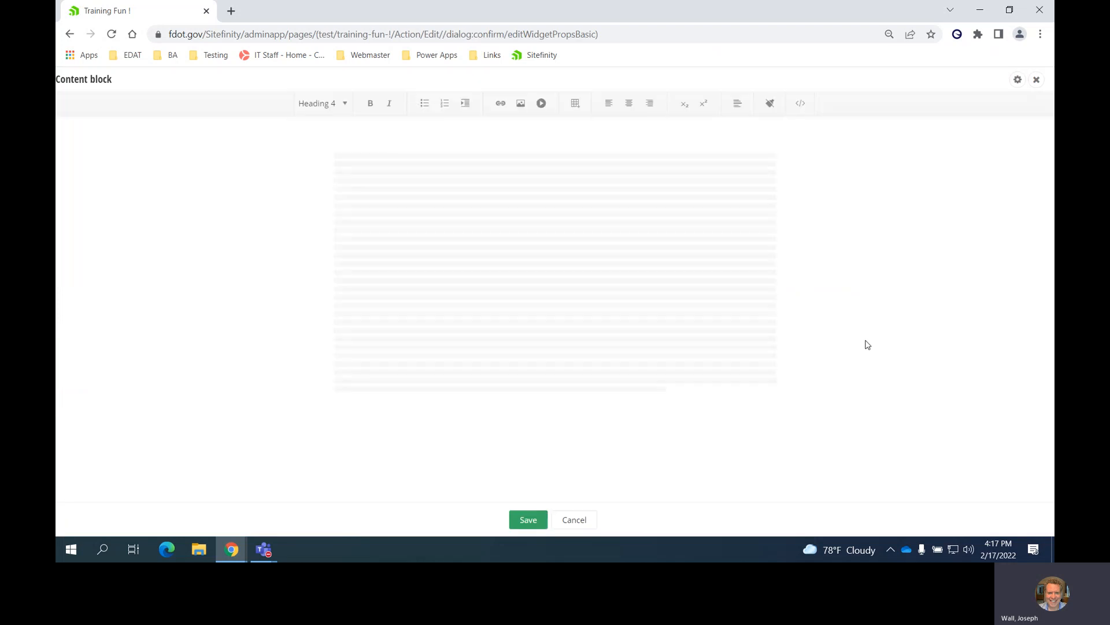
left_click(521, 104)
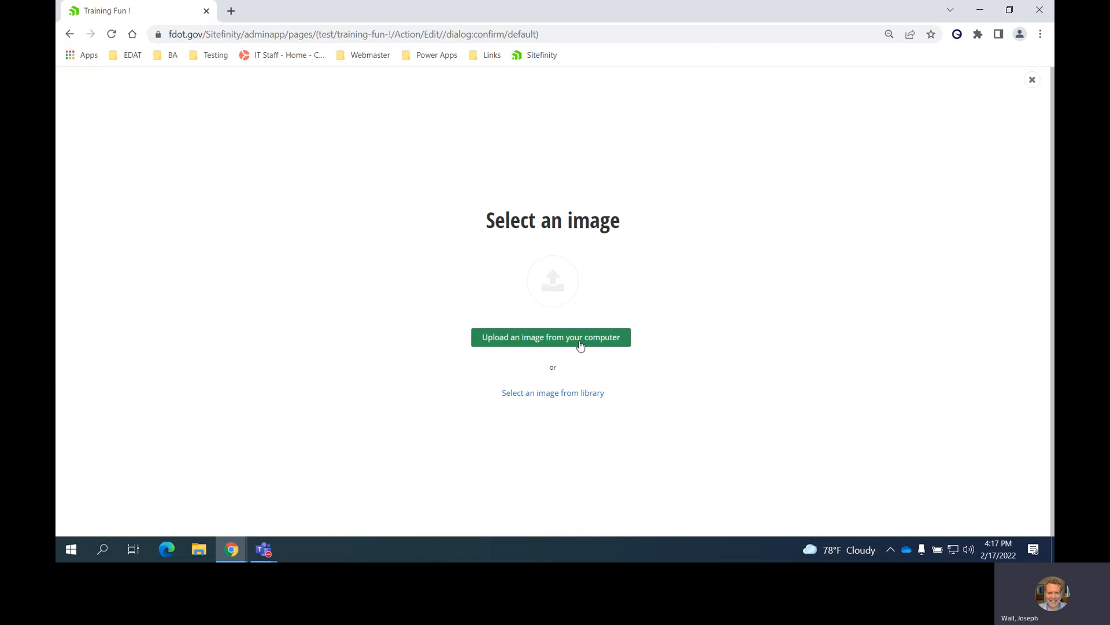
left_click(576, 396)
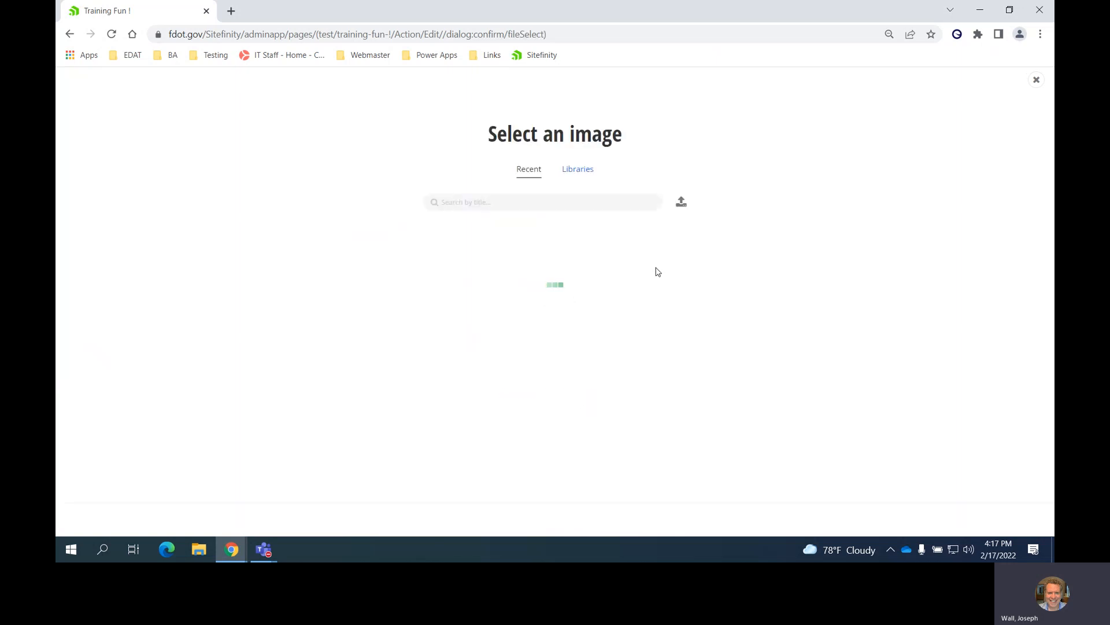
left_click(591, 172)
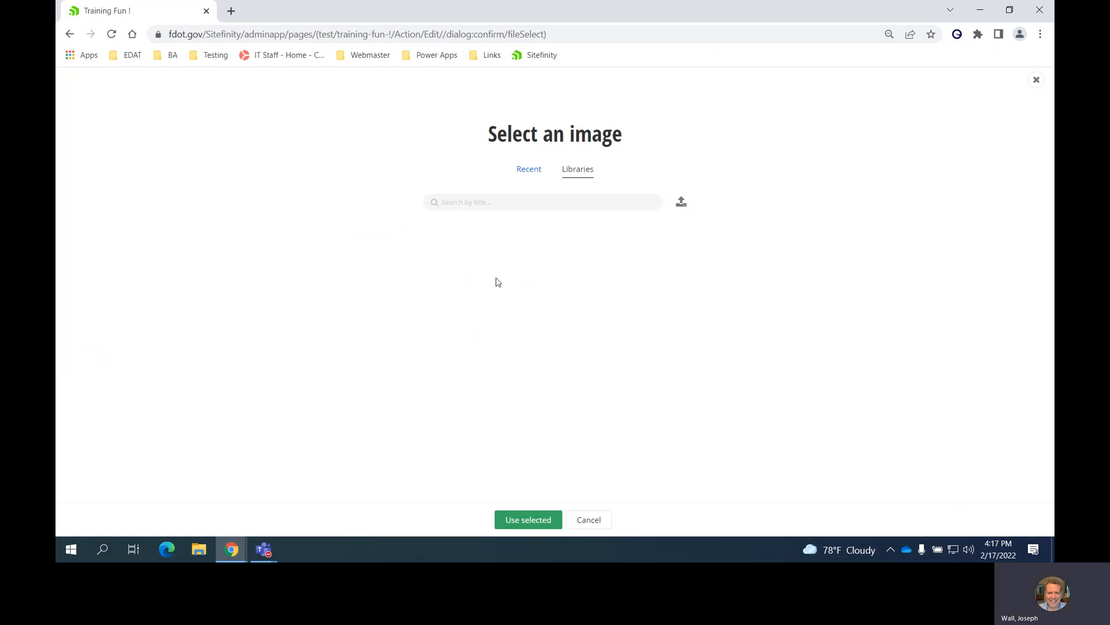
left_click(590, 520)
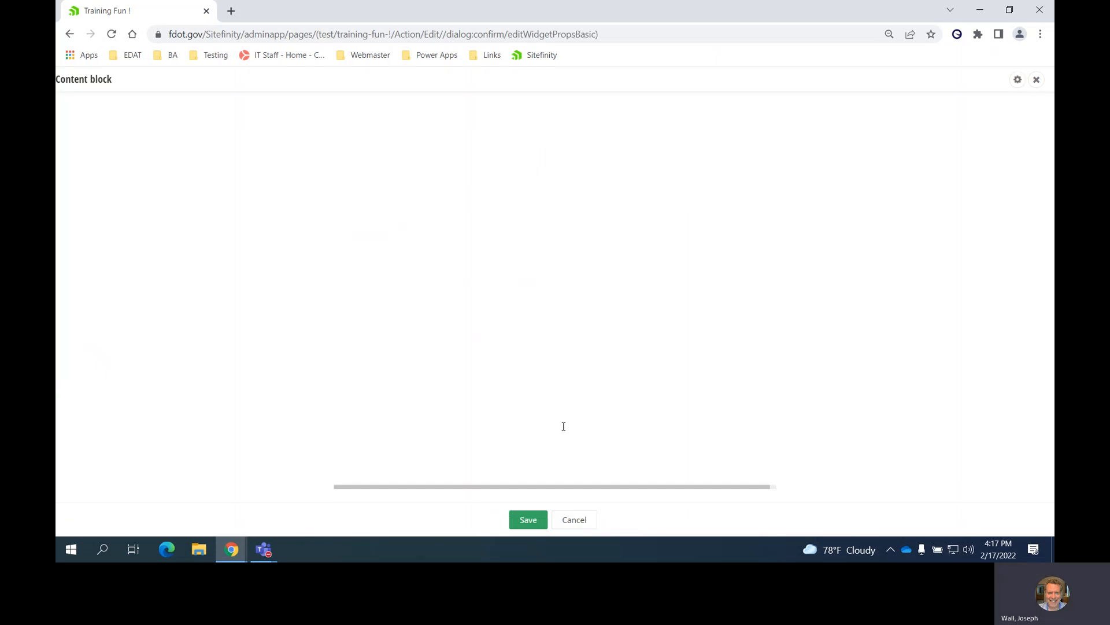
left_click(580, 513)
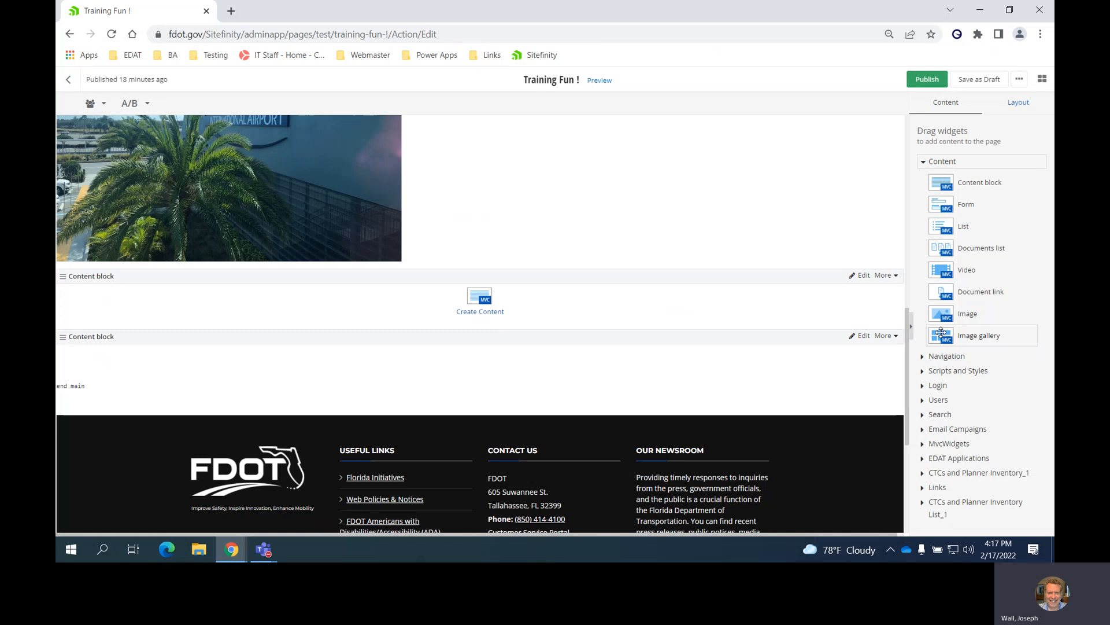
Step: Add an Image gallery widget between the empty content block and the last content block
left_click_drag(941, 332, 480, 347)
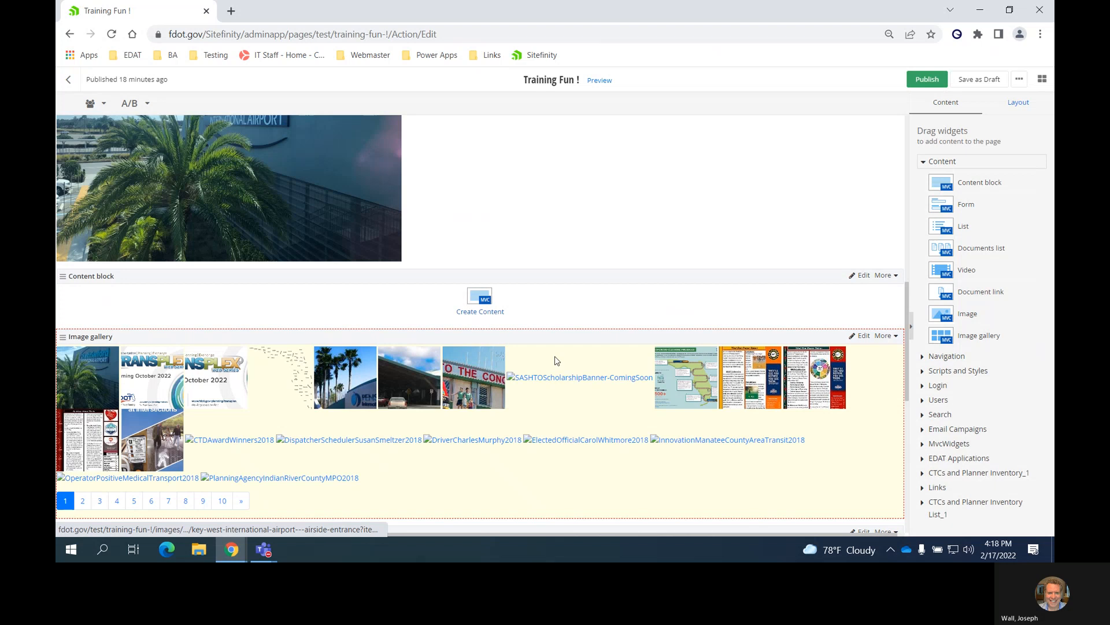
scroll(469, 480, "down", 2)
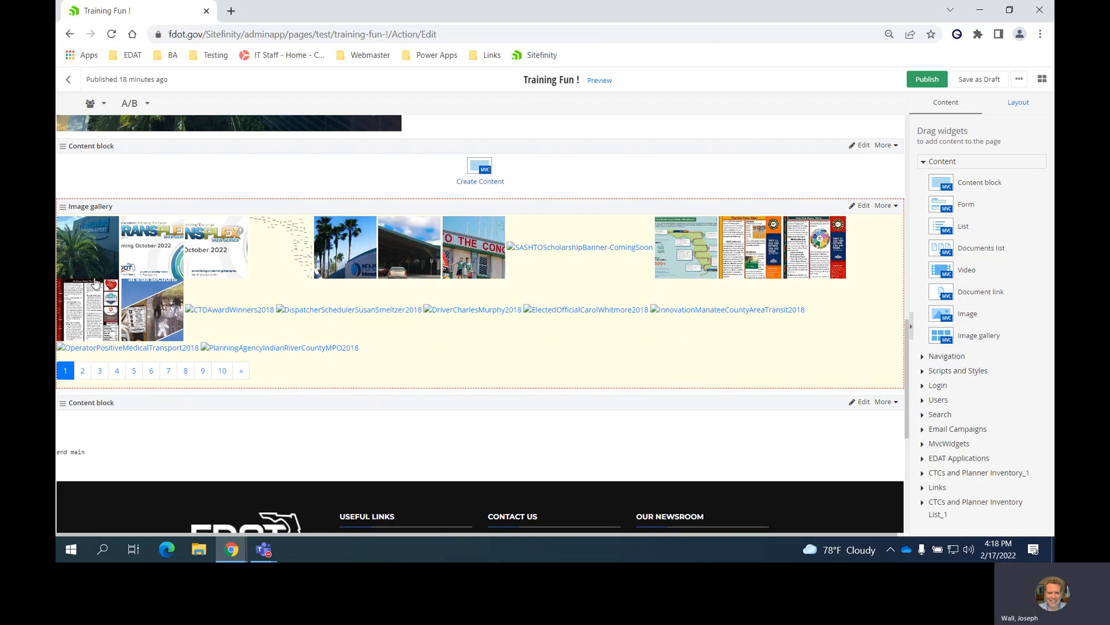
Step: Review the image gallery's source options, including selected libraries only, and its list settings, leaving both without saving
left_click(861, 206)
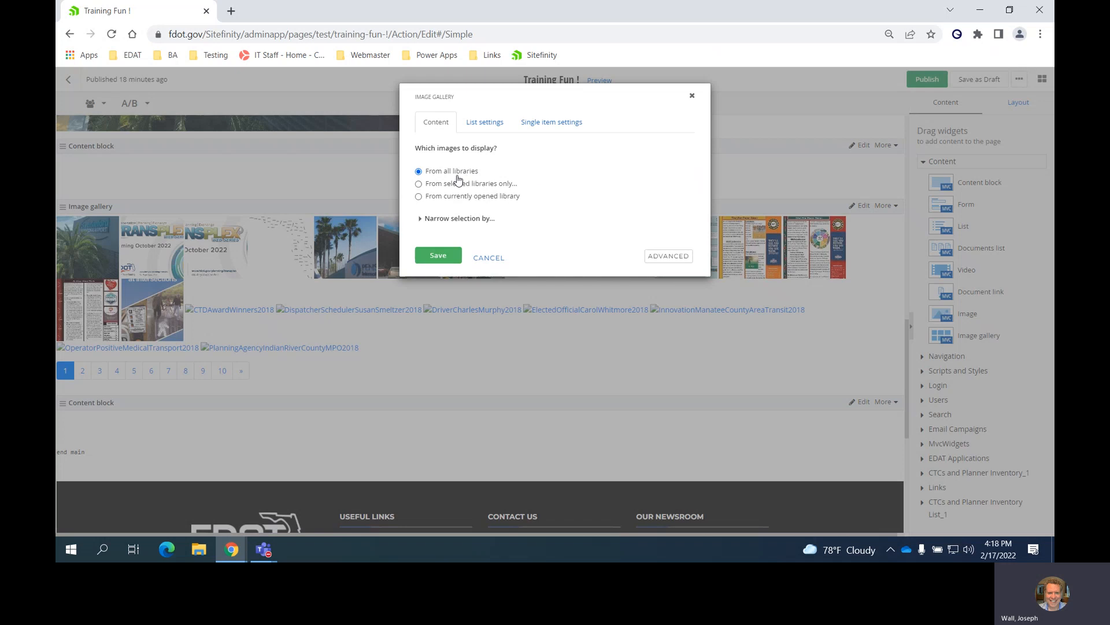
left_click(420, 185)
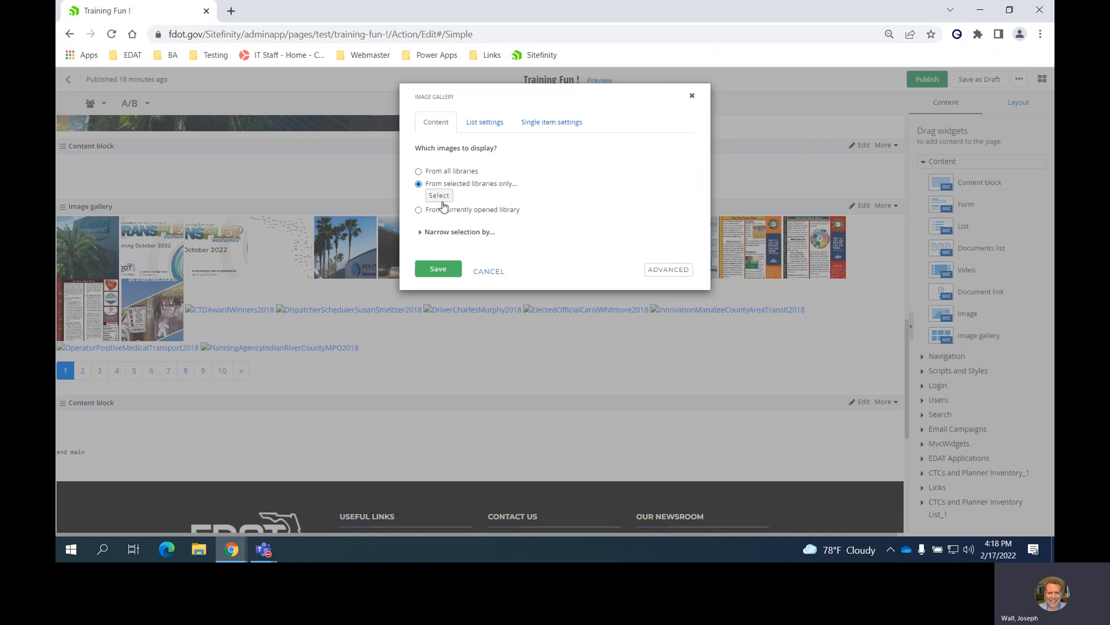
left_click(490, 272)
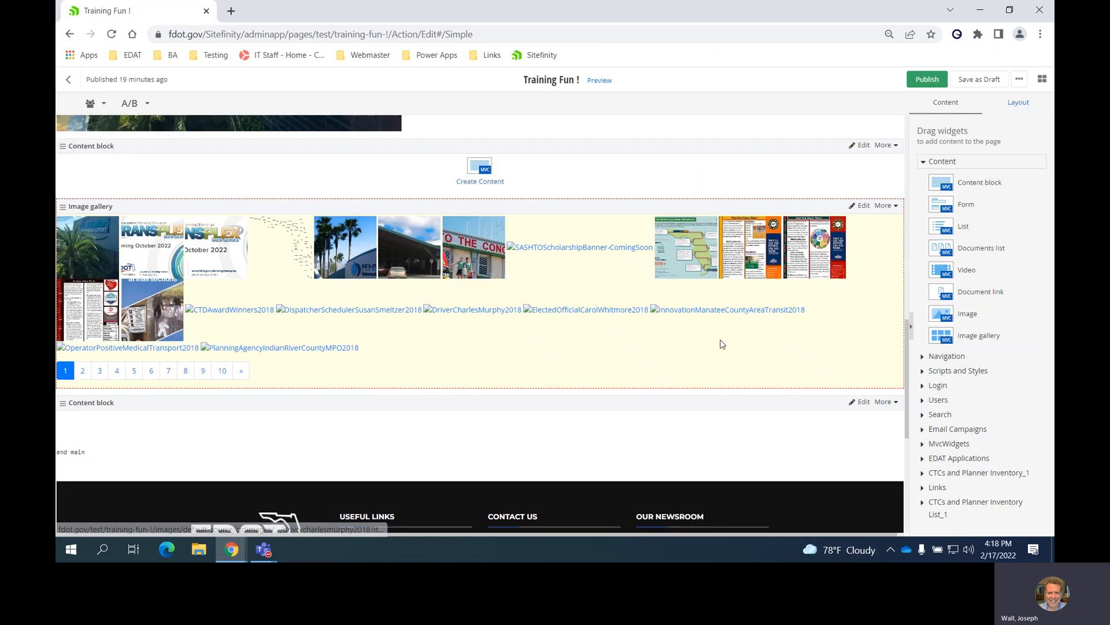
left_click(860, 206)
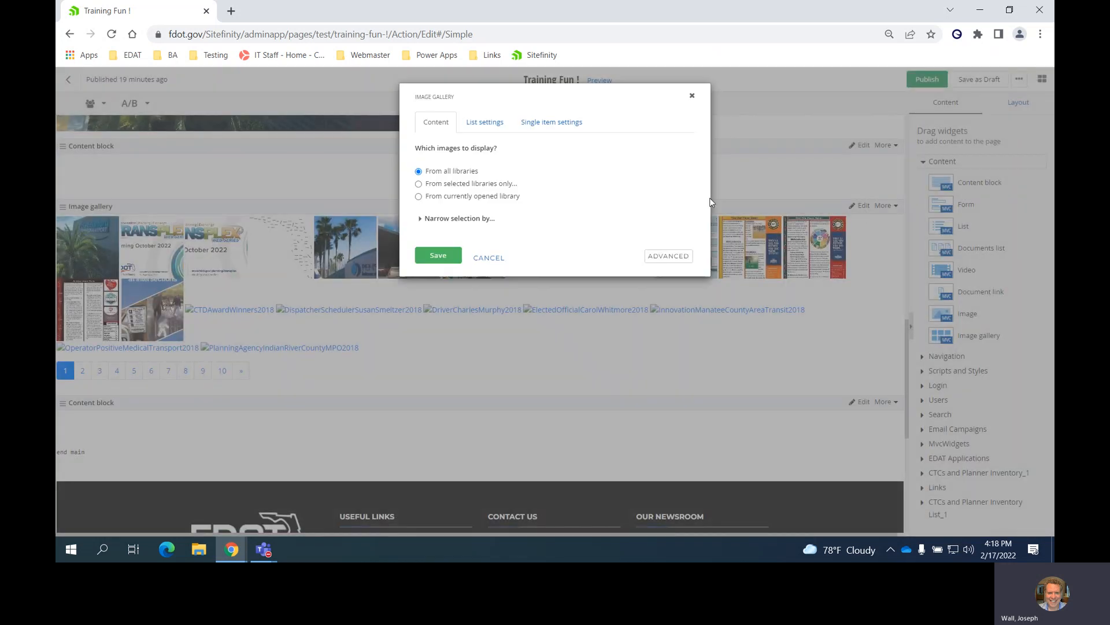
left_click(496, 123)
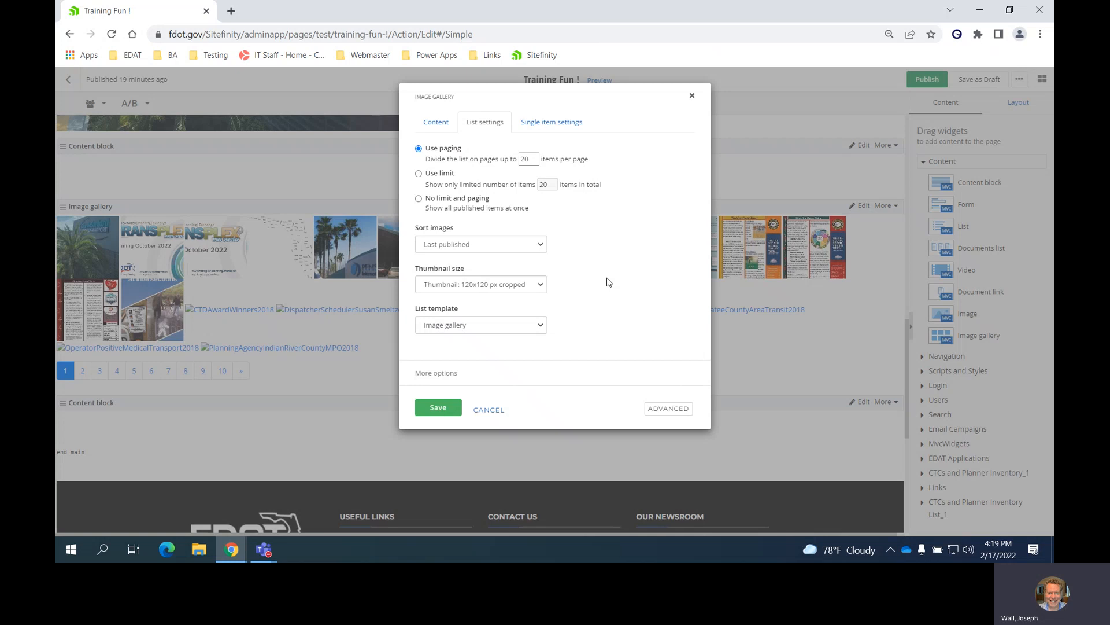
left_click(487, 411)
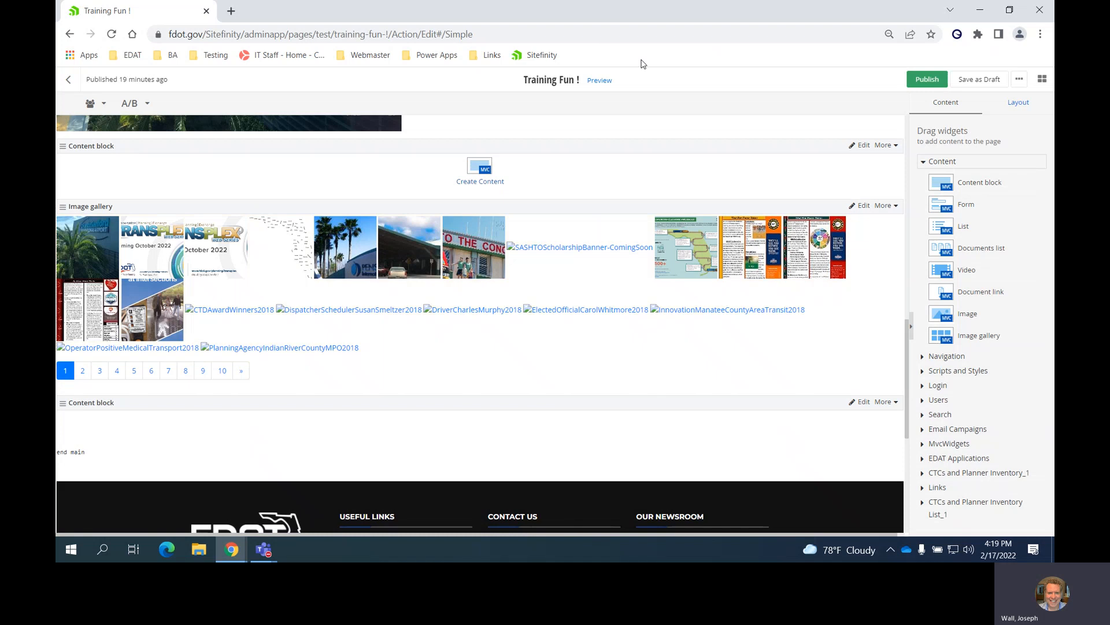
Step: Preview the Training Fun ! page to examine the image gallery and close the preview
left_click(601, 81)
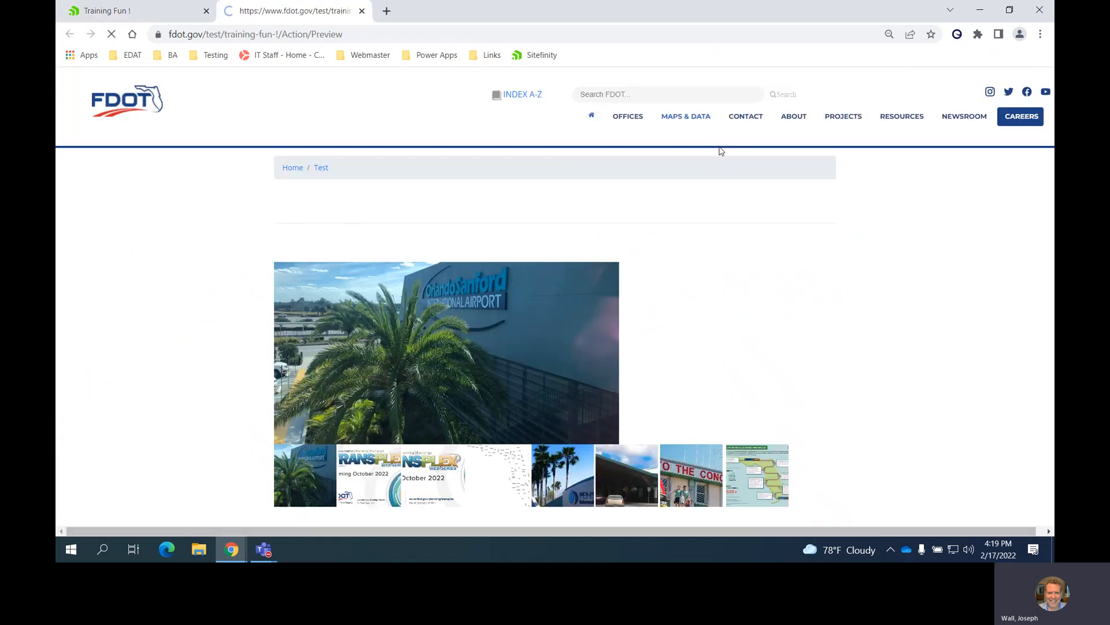
scroll(832, 249, "down", 5)
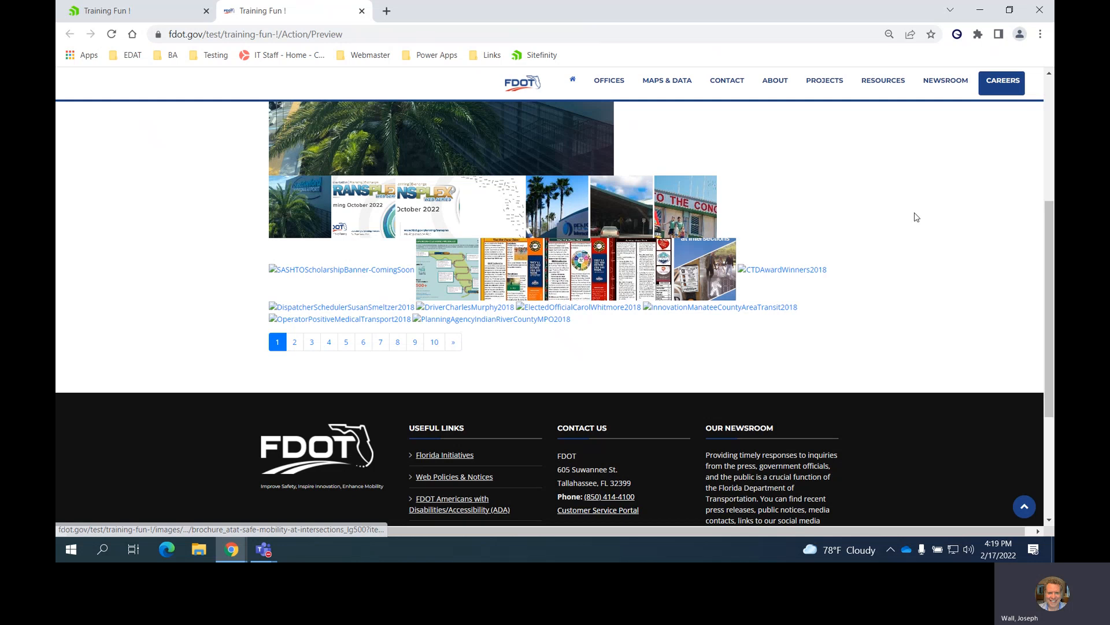
scroll(914, 218, "up", 5)
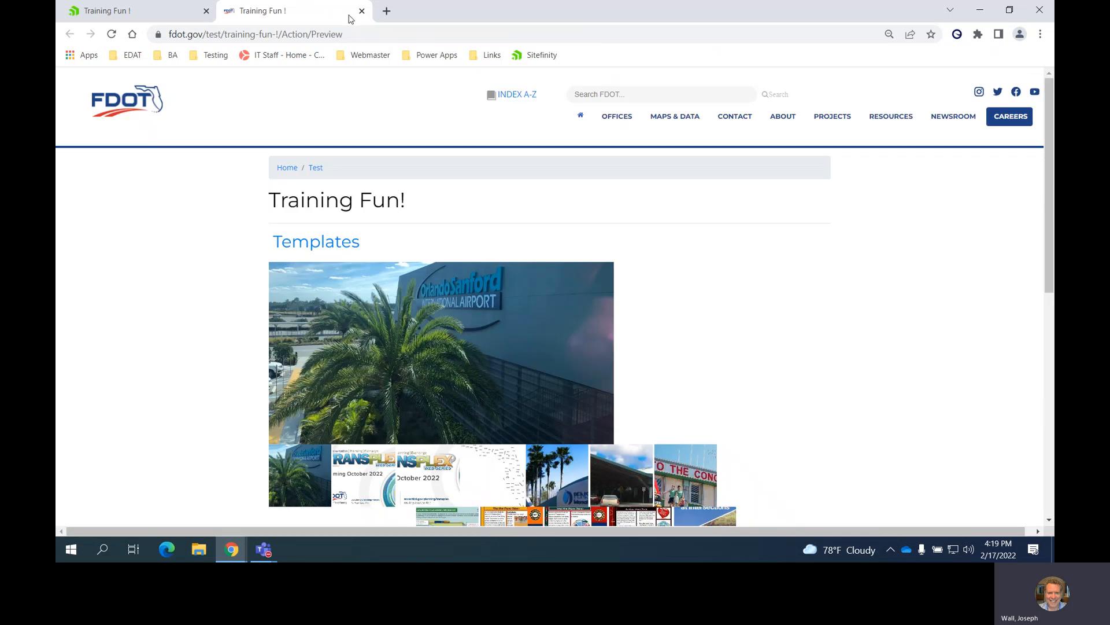
left_click(362, 11)
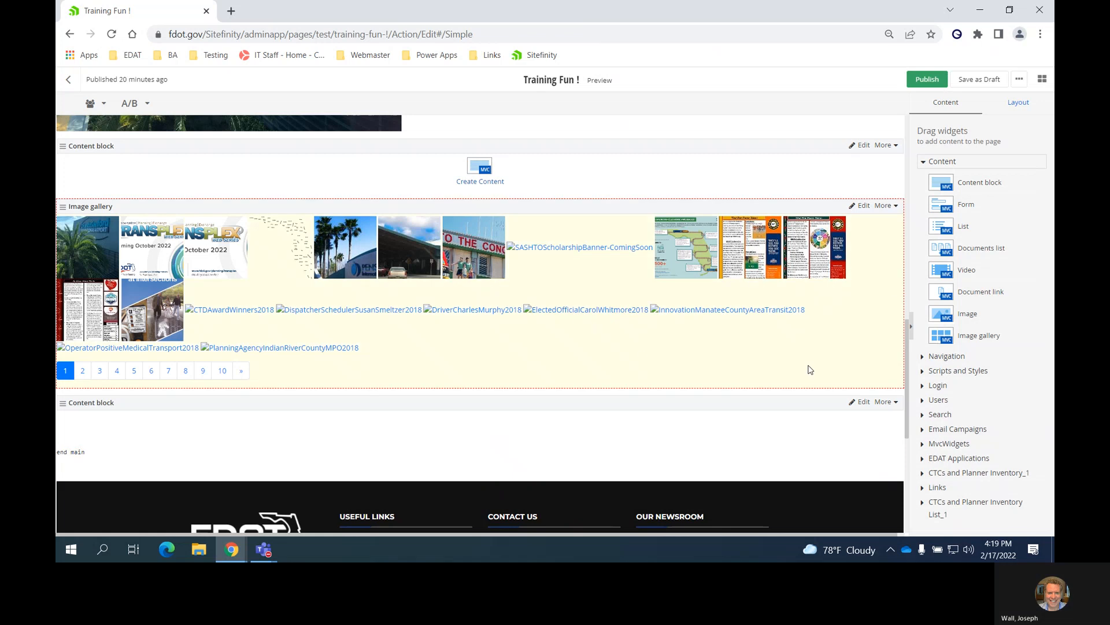
Step: Add a Navigation widget between the image gallery and the last content block
scroll(898, 302, "down", 3)
scroll(890, 309, "up", 2)
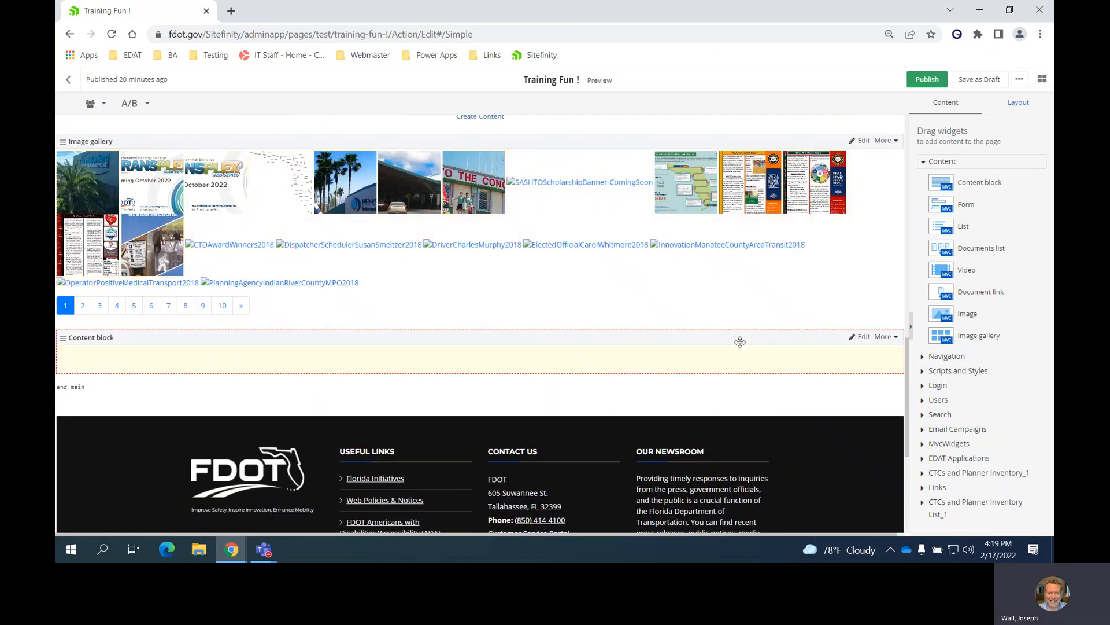
left_click(922, 357)
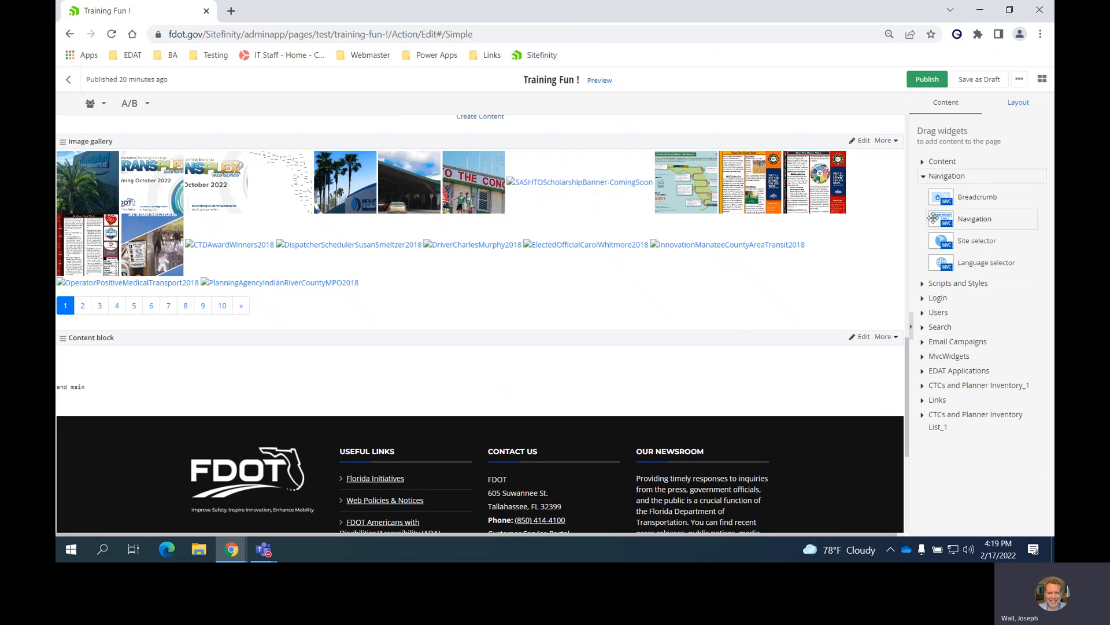
left_click_drag(943, 220, 943, 221)
left_click_drag(949, 221, 441, 347)
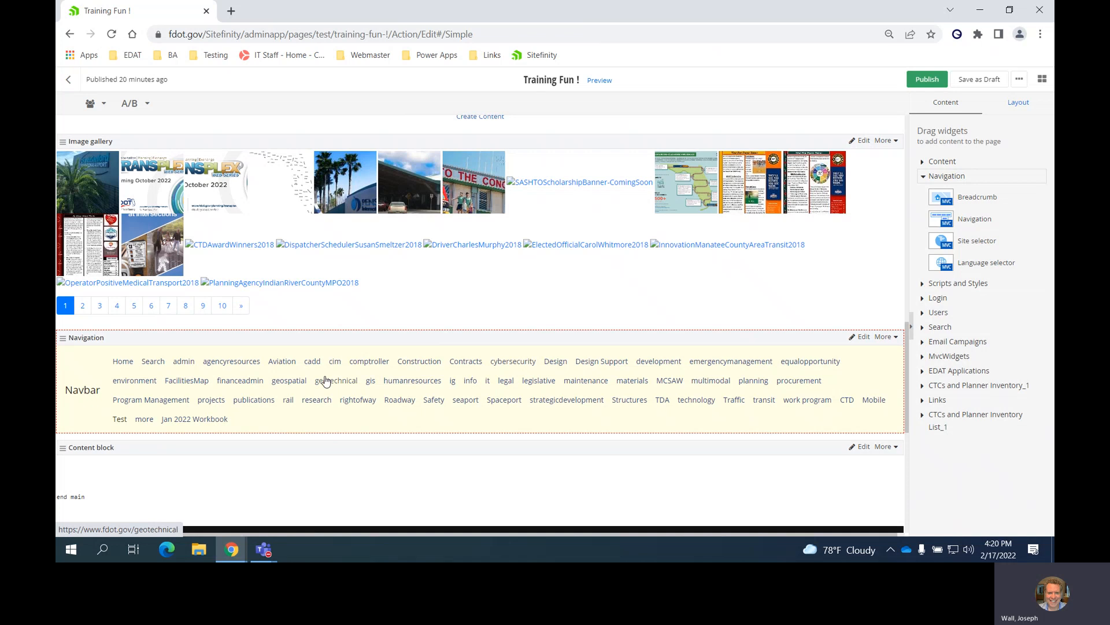
Step: Review the Navigation widget's display options, including all pages under a particular page, and cancel without saving
left_click(862, 337)
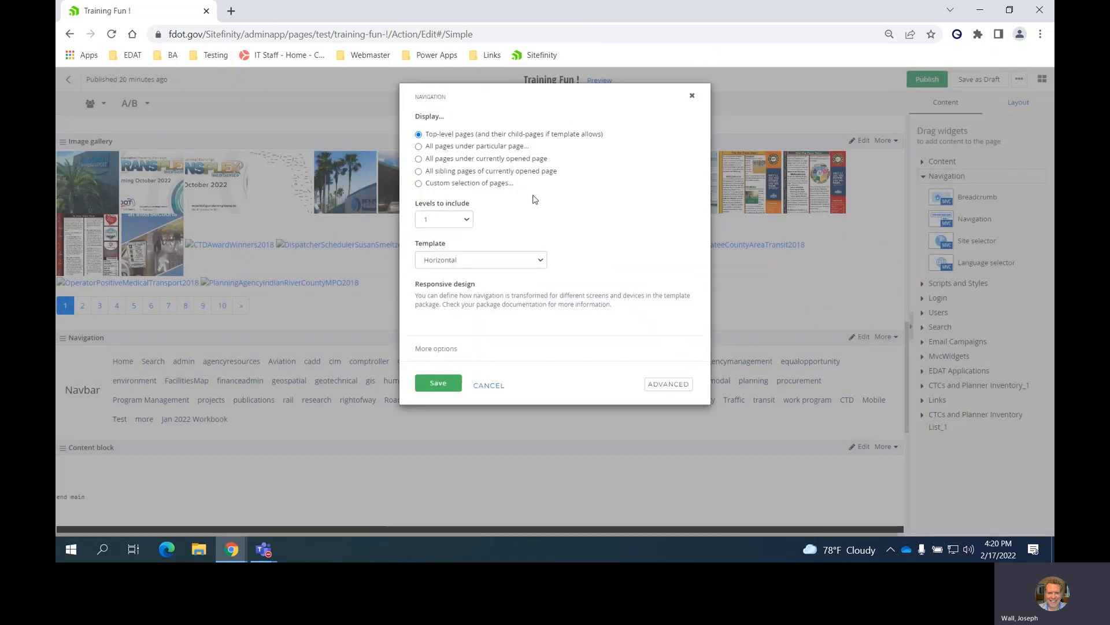
left_click(422, 149)
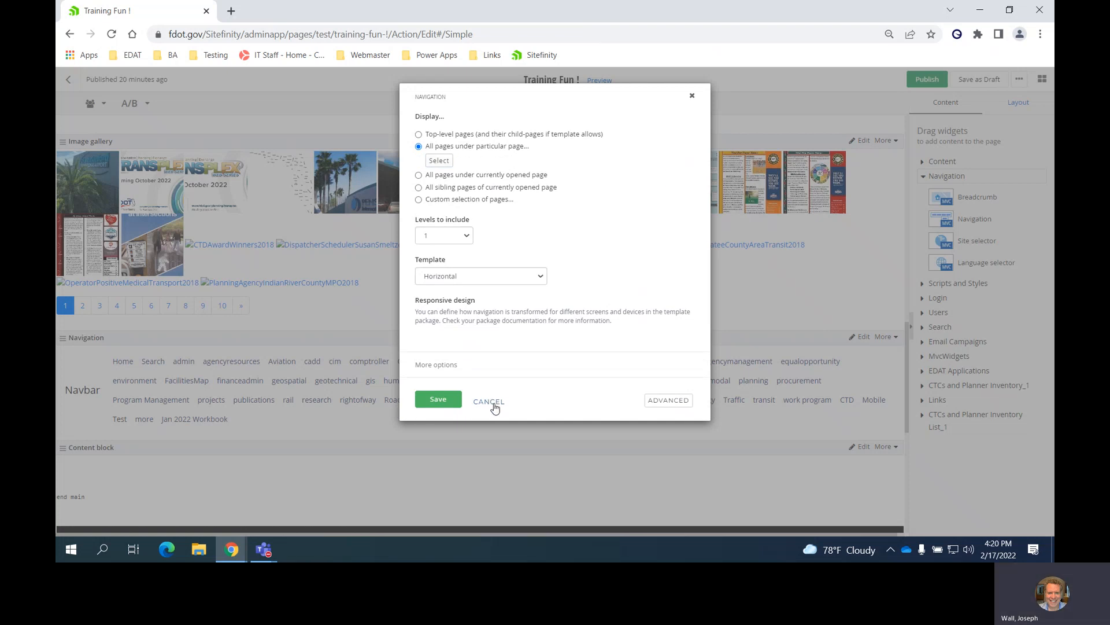
left_click(494, 403)
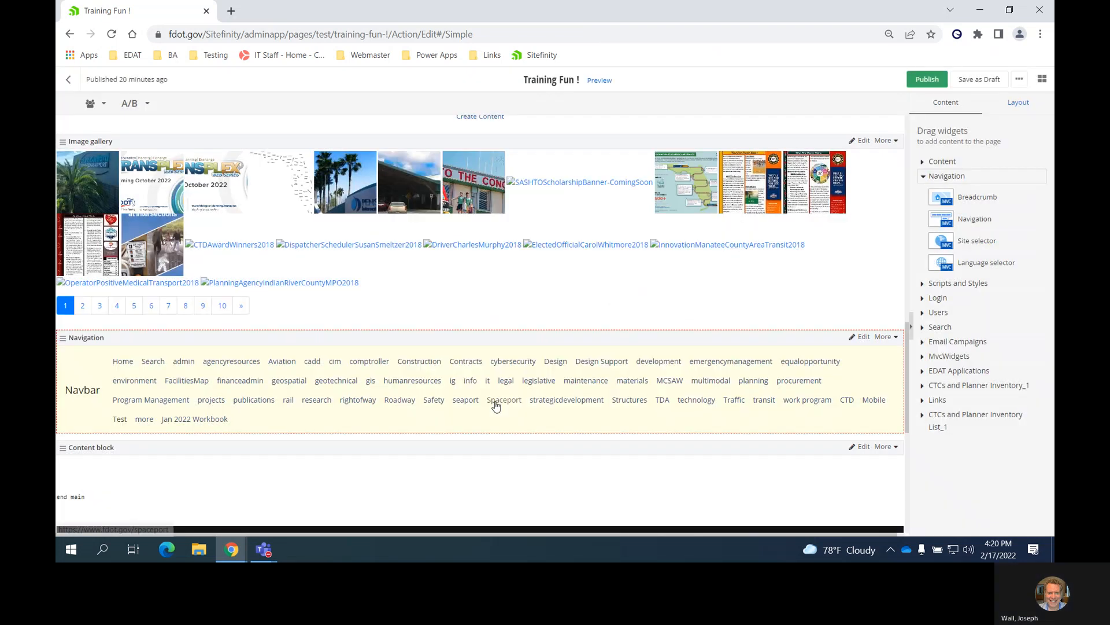
Step: Preview the Training Fun ! page, examine the navigation bar and the breadcrumb, and close the preview
left_click(601, 81)
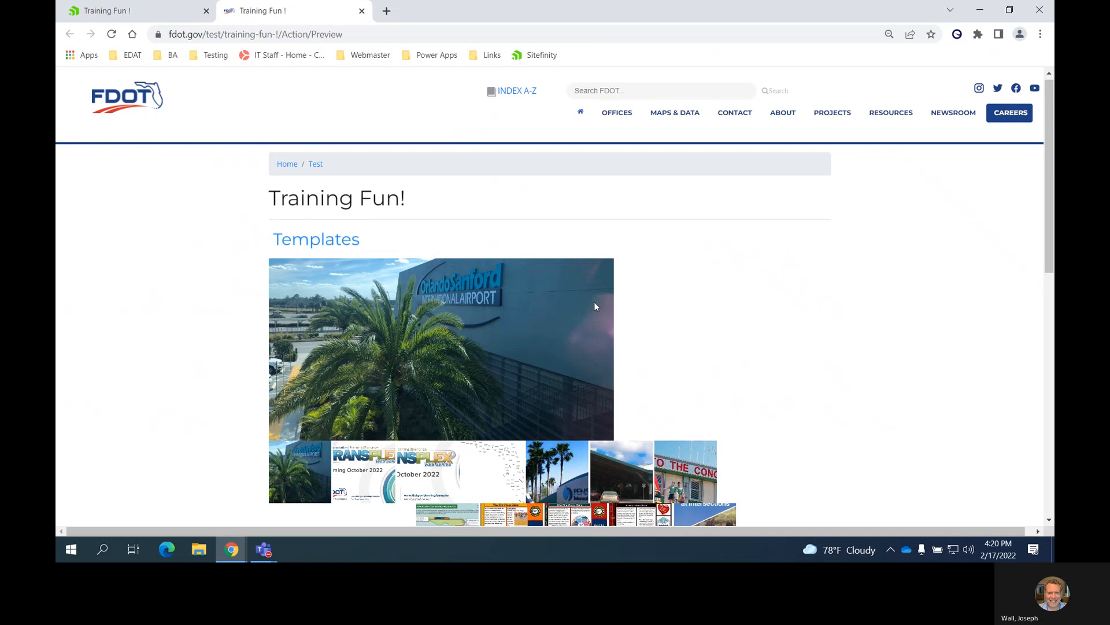
scroll(595, 302, "down", 15)
scroll(594, 306, "up", 2)
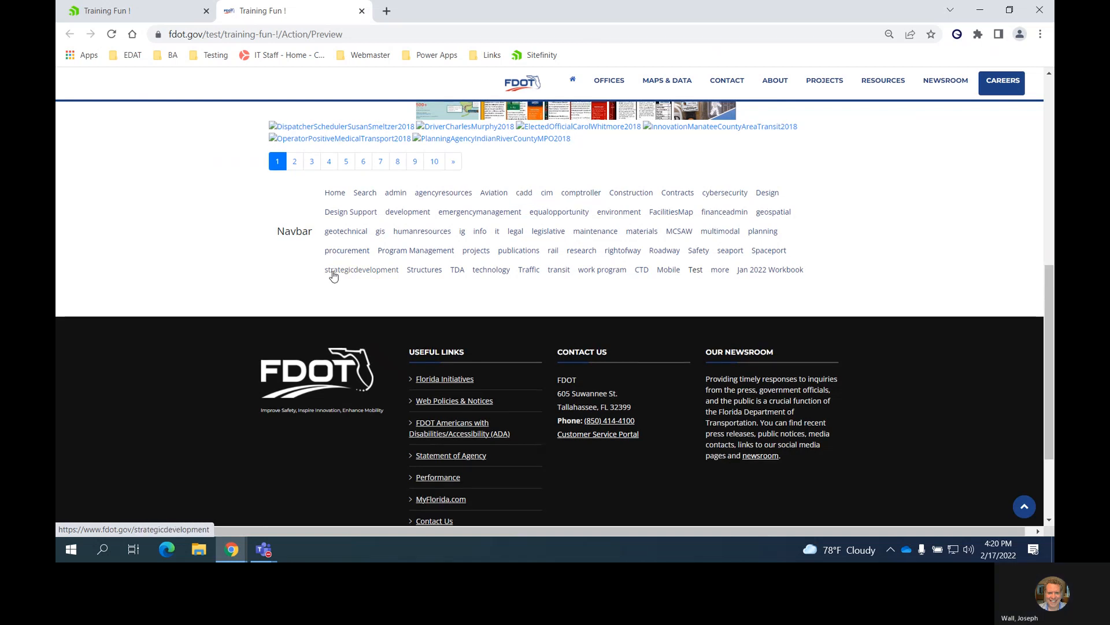
scroll(335, 277, "up", 2)
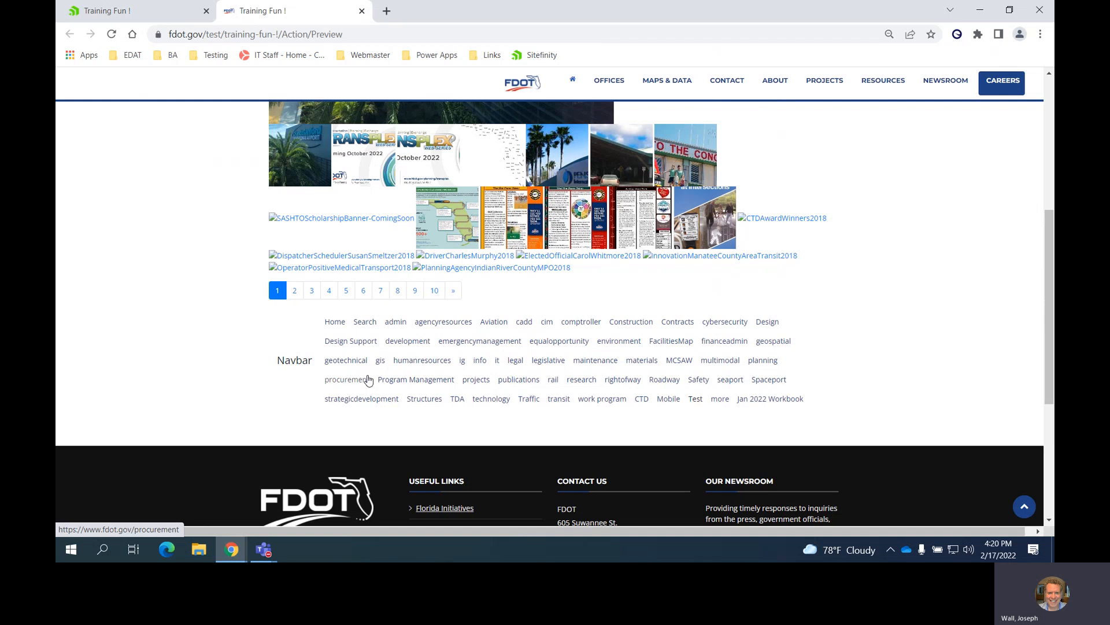
scroll(367, 379, "up", 5)
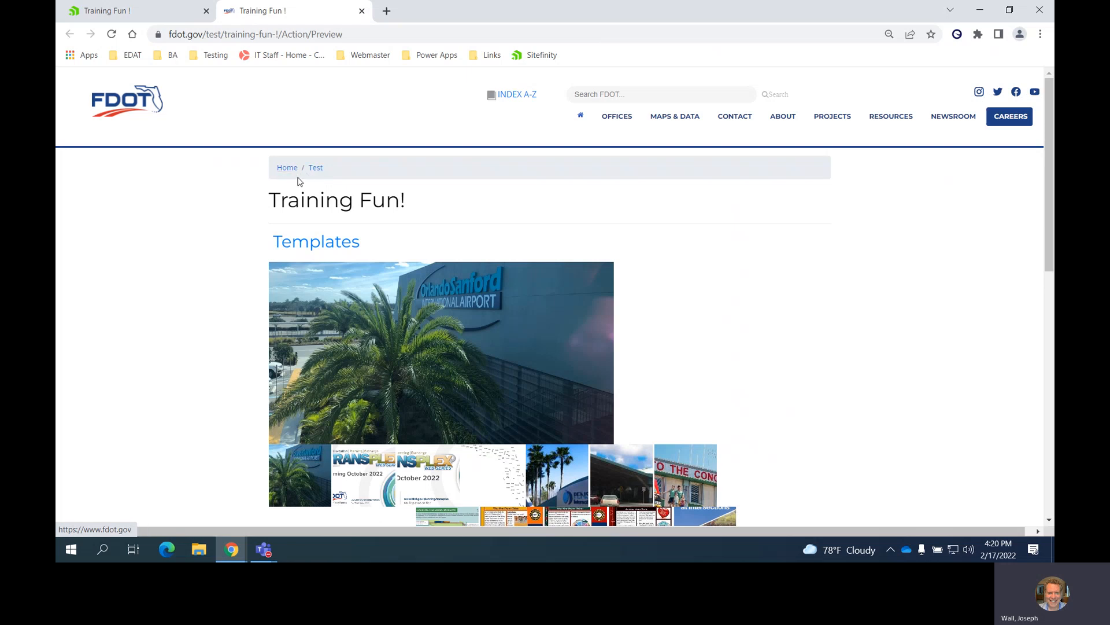
scroll(199, 340, "down", 15)
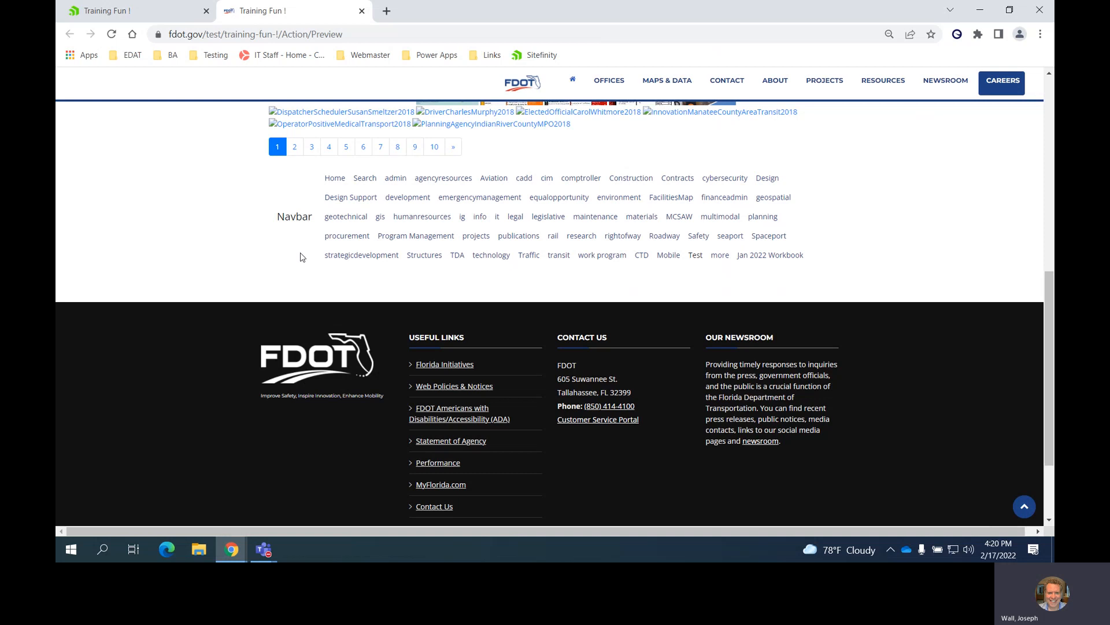
scroll(182, 260, "up", 1)
key("Home")
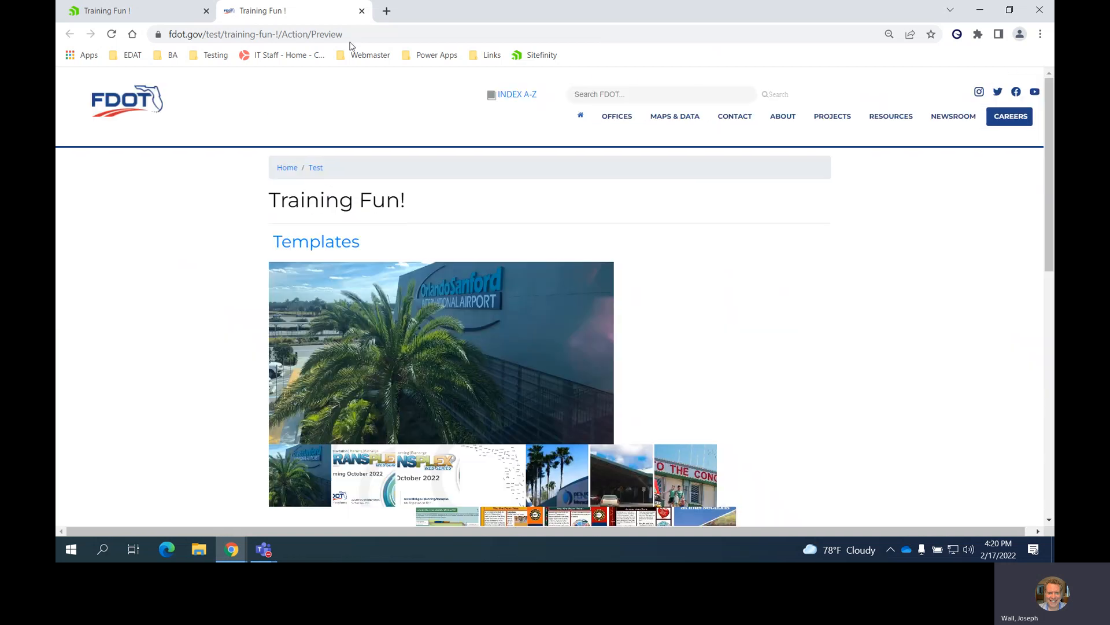
left_click(362, 10)
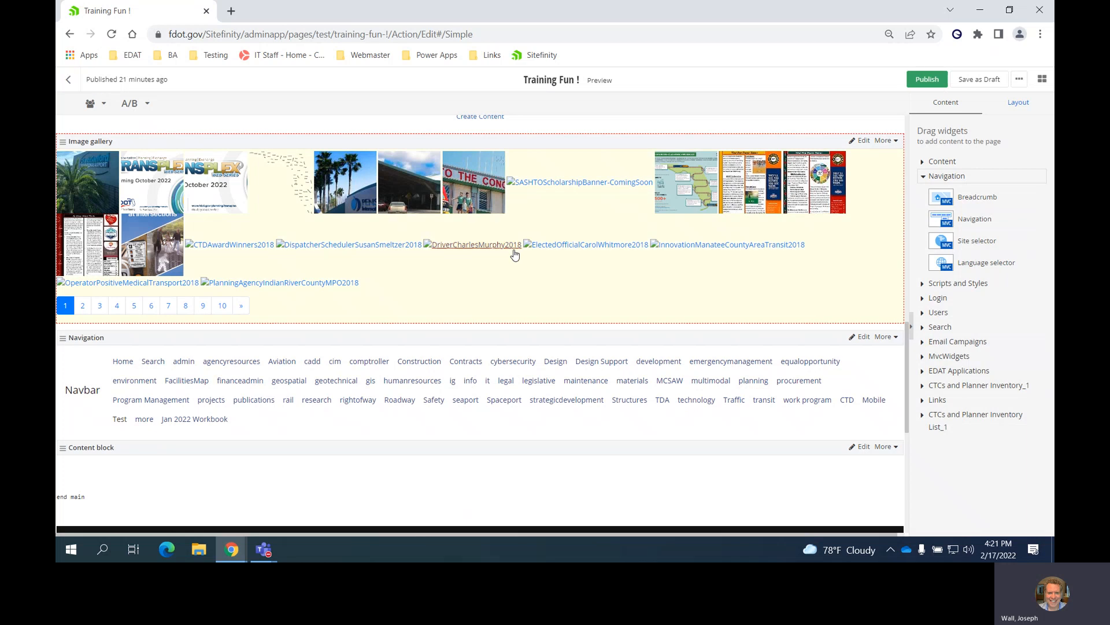
Step: Look over the Training Fun ! page and leave its editor for the pages list without saving
scroll(515, 254, "up", 10)
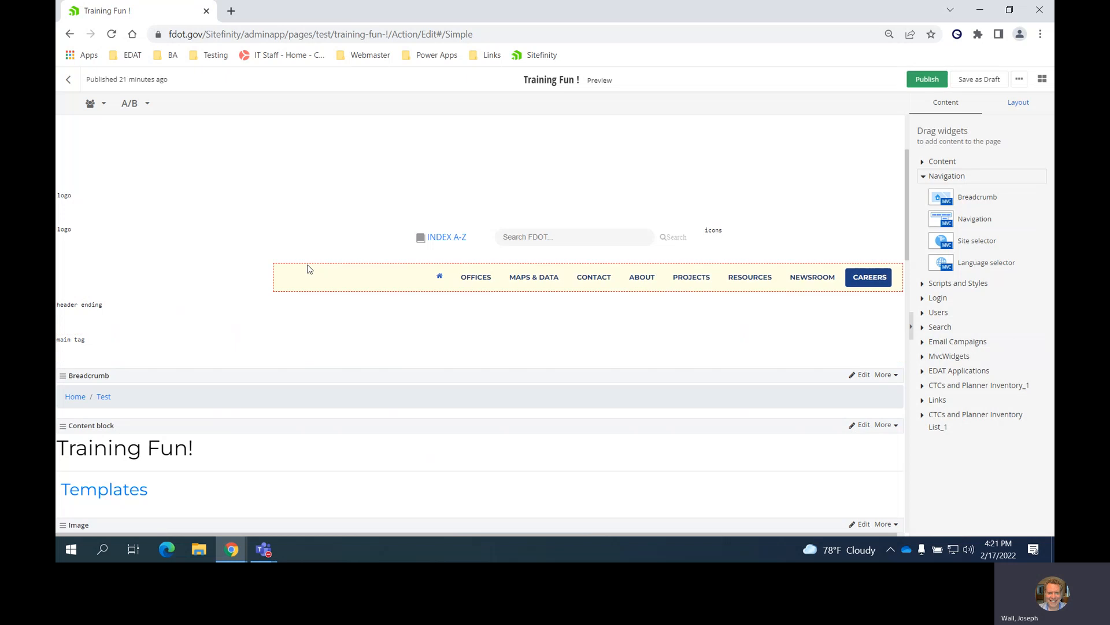
scroll(414, 407, "down", 4)
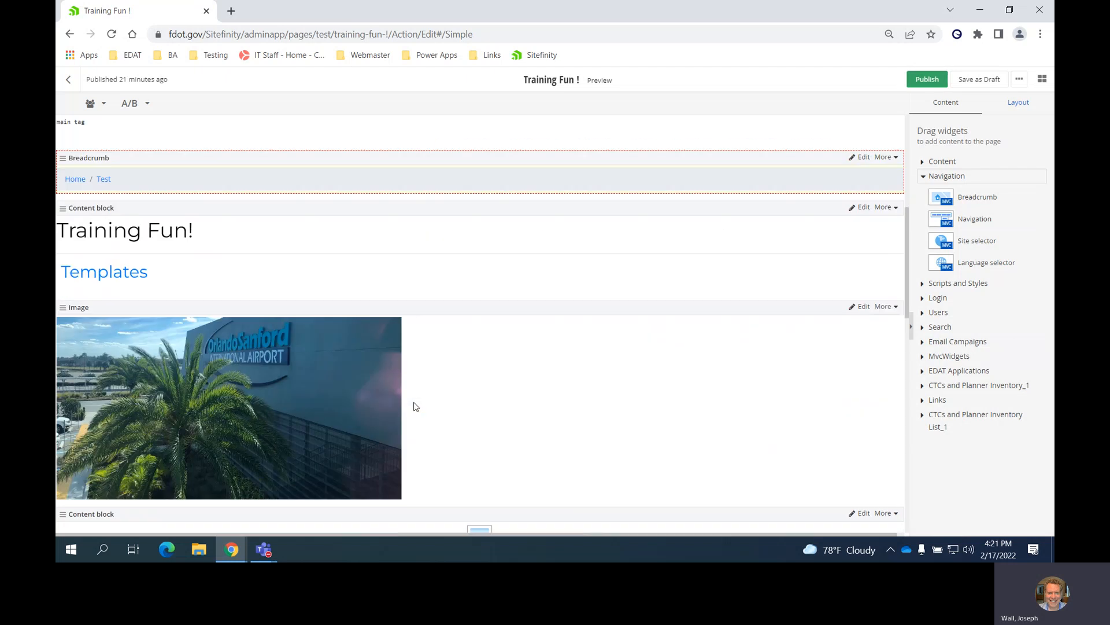
scroll(413, 405, "up", 6)
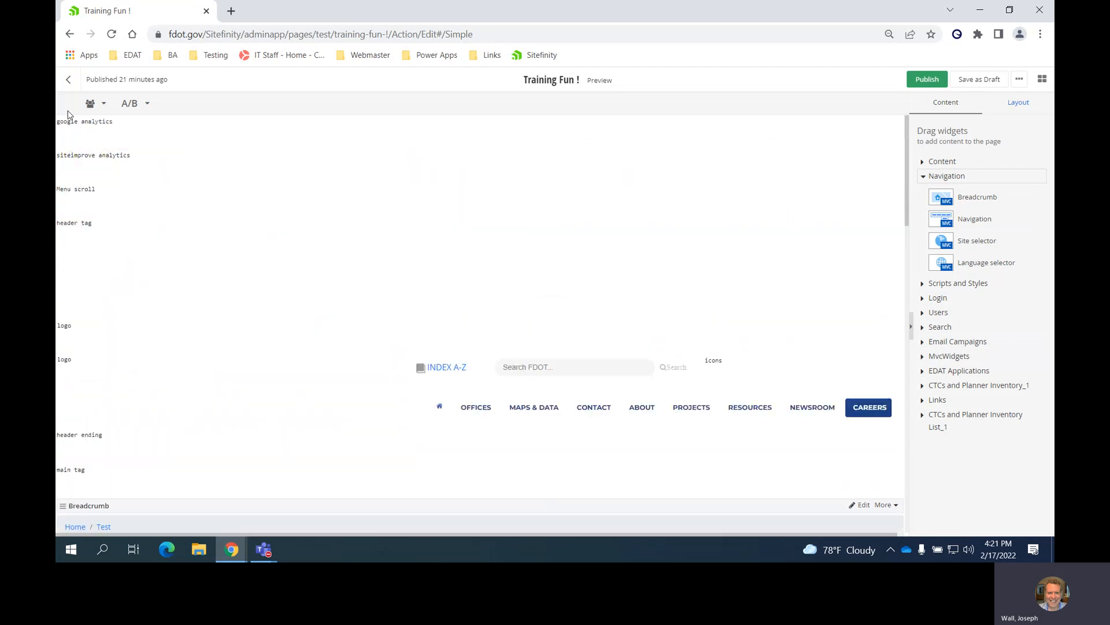
left_click(67, 80)
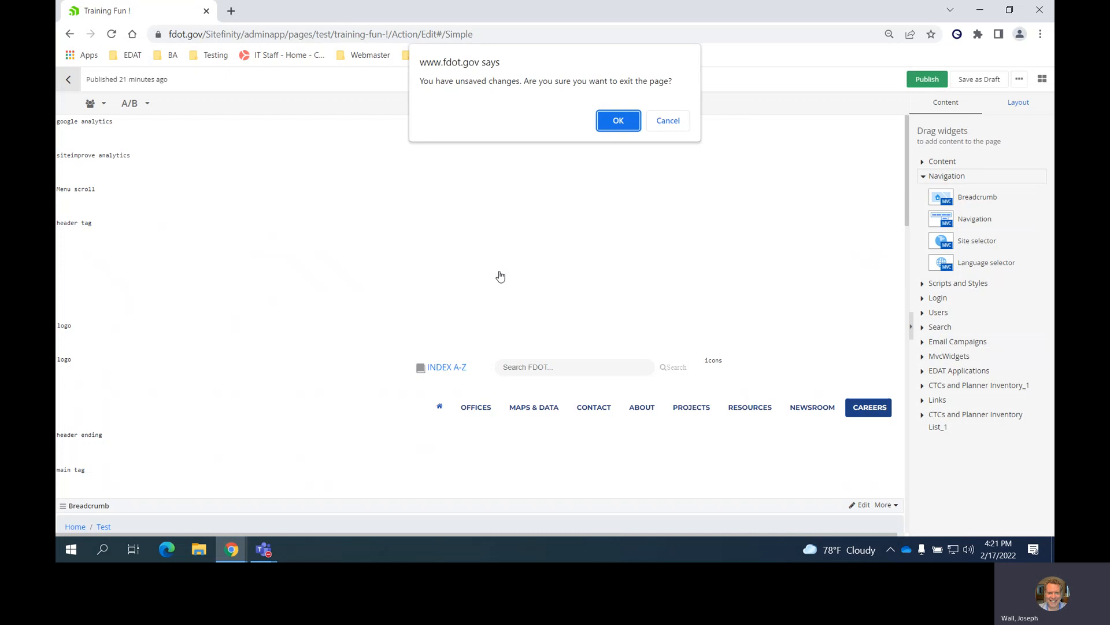
left_click(667, 119)
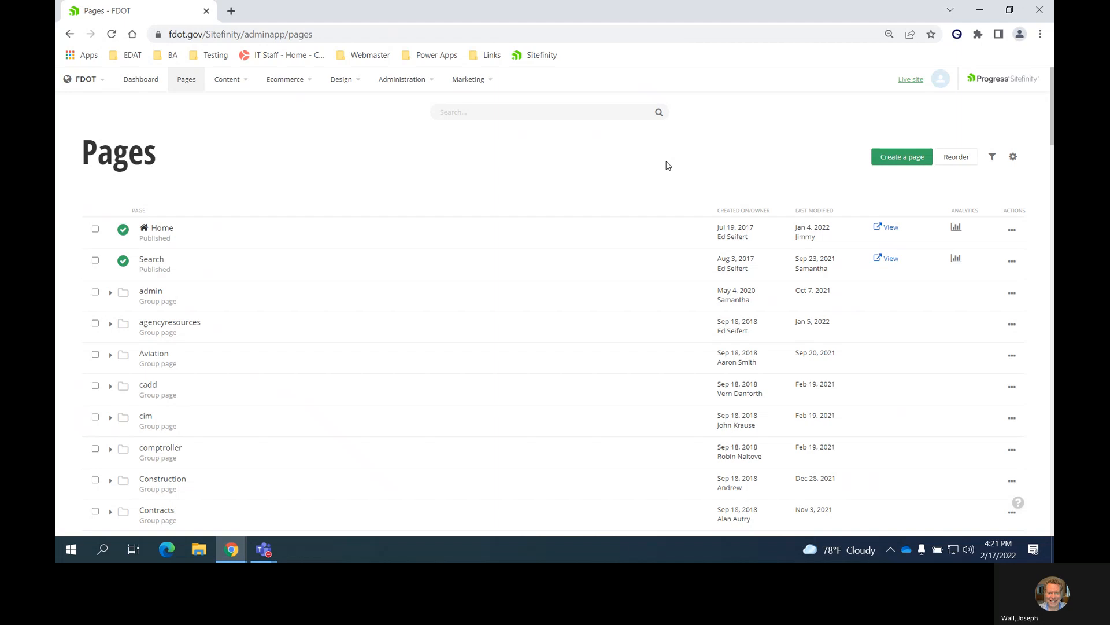
Step: Create a page named Test Home under the parent page Test and continue to the template selection
left_click(896, 164)
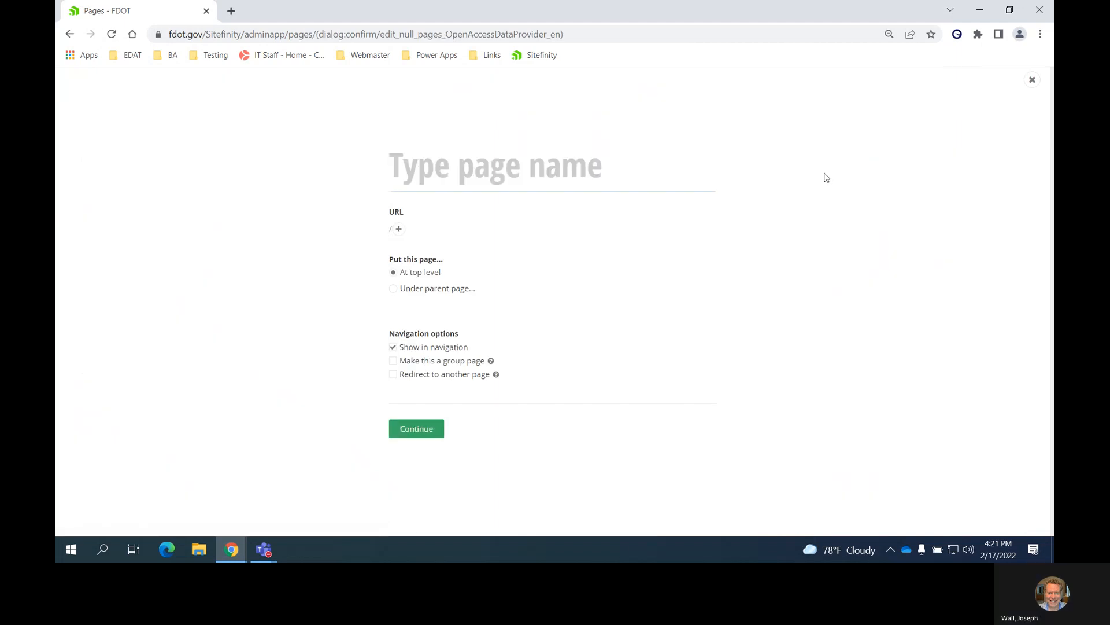
type("Test Home")
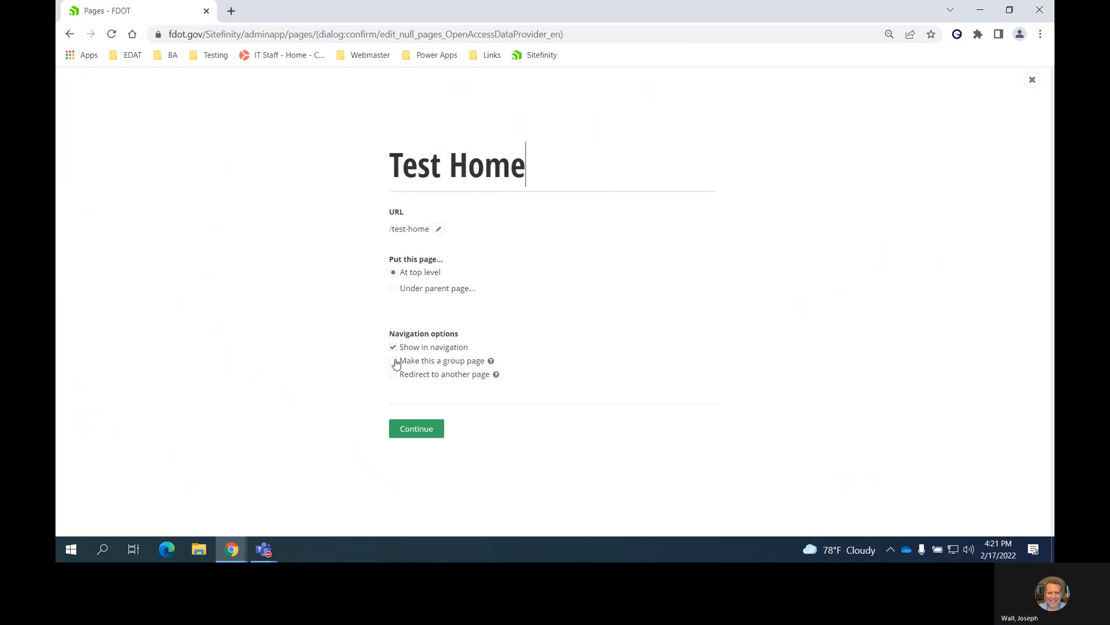
left_click(399, 289)
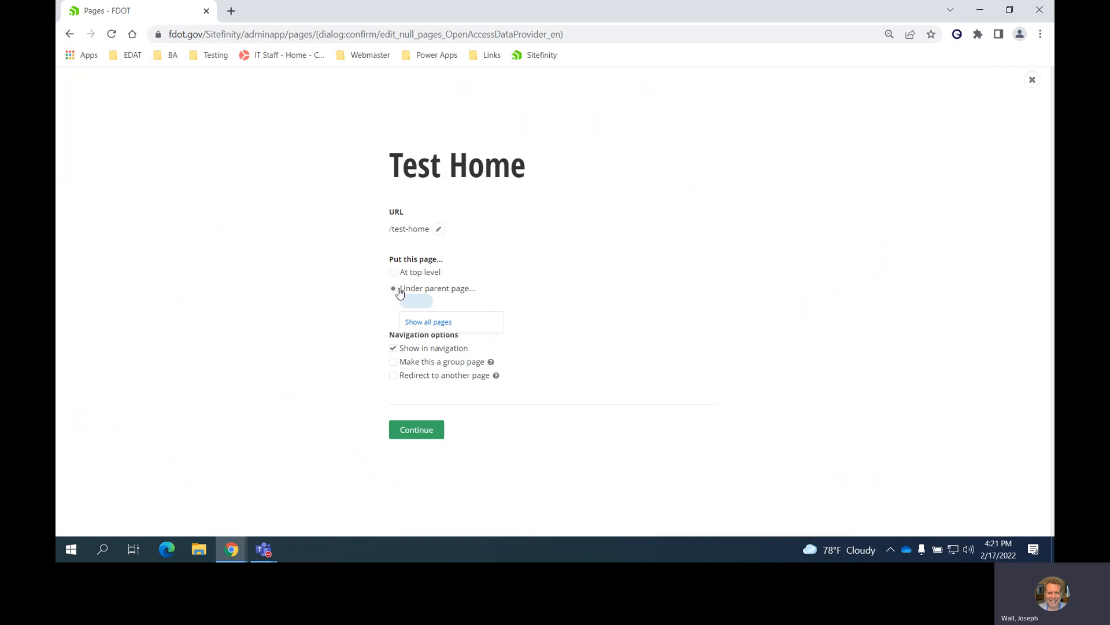
left_click(429, 322)
scroll(428, 323, "down", 15)
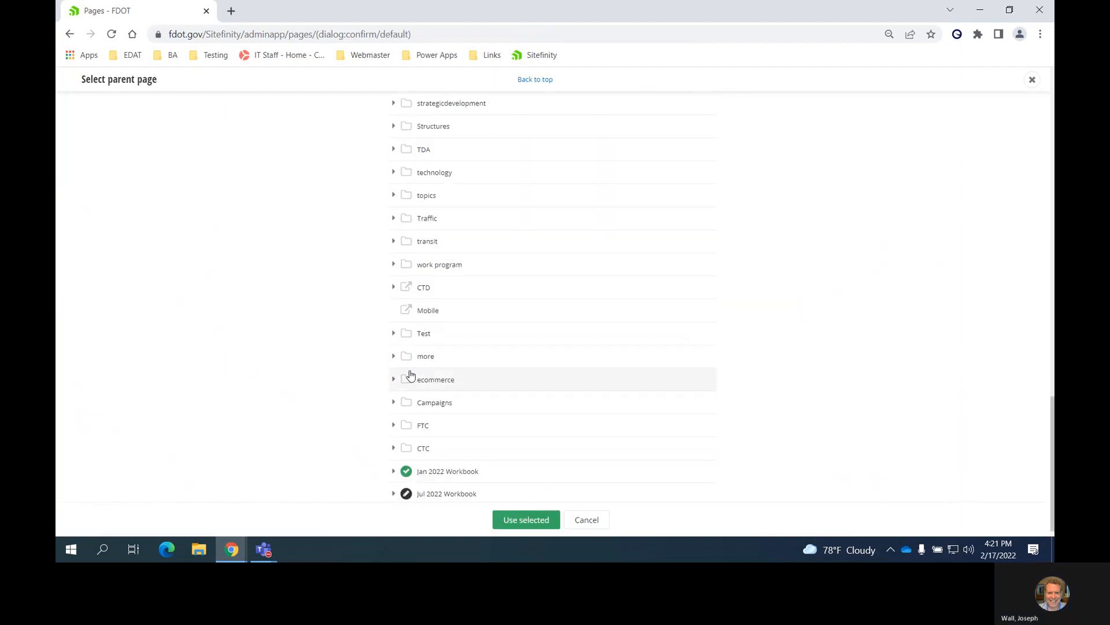
scroll(409, 377, "down", 1)
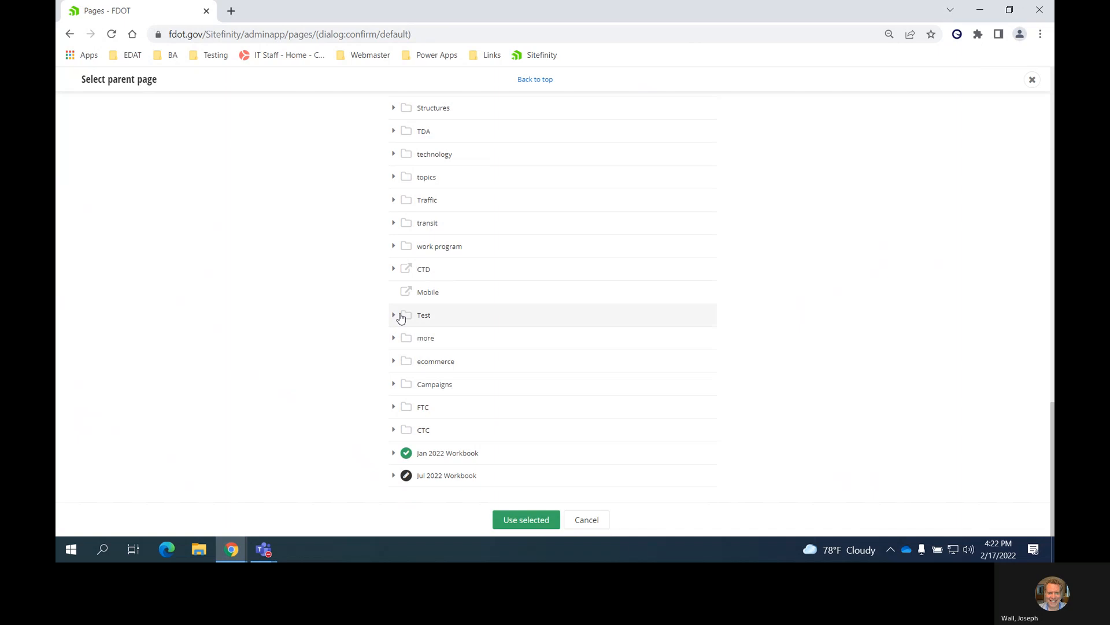
left_click(447, 316)
left_click(544, 521)
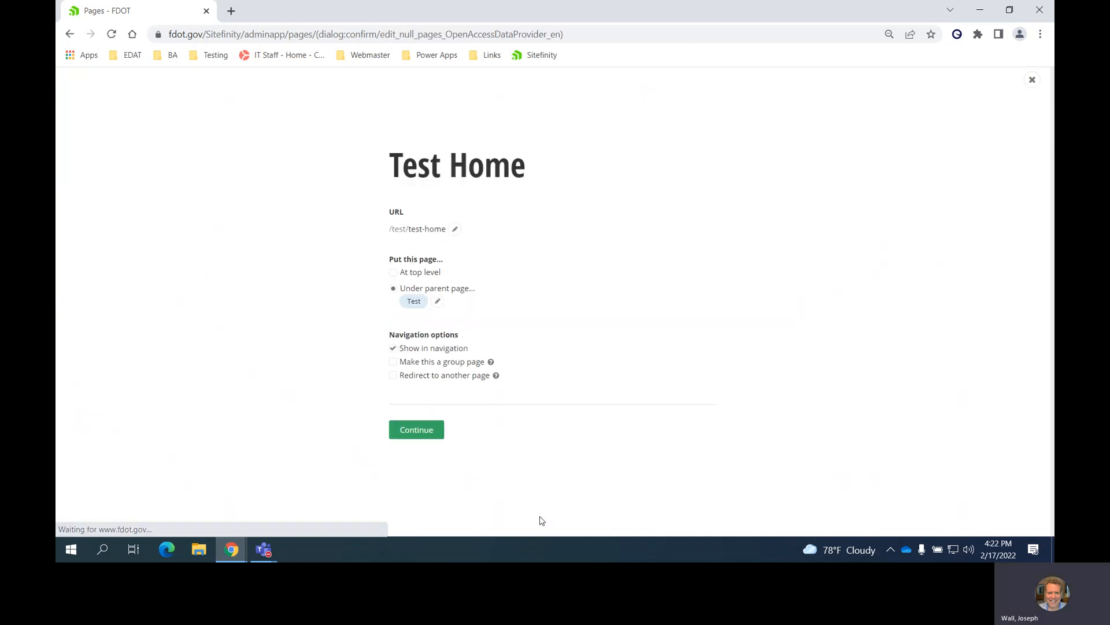
left_click(421, 435)
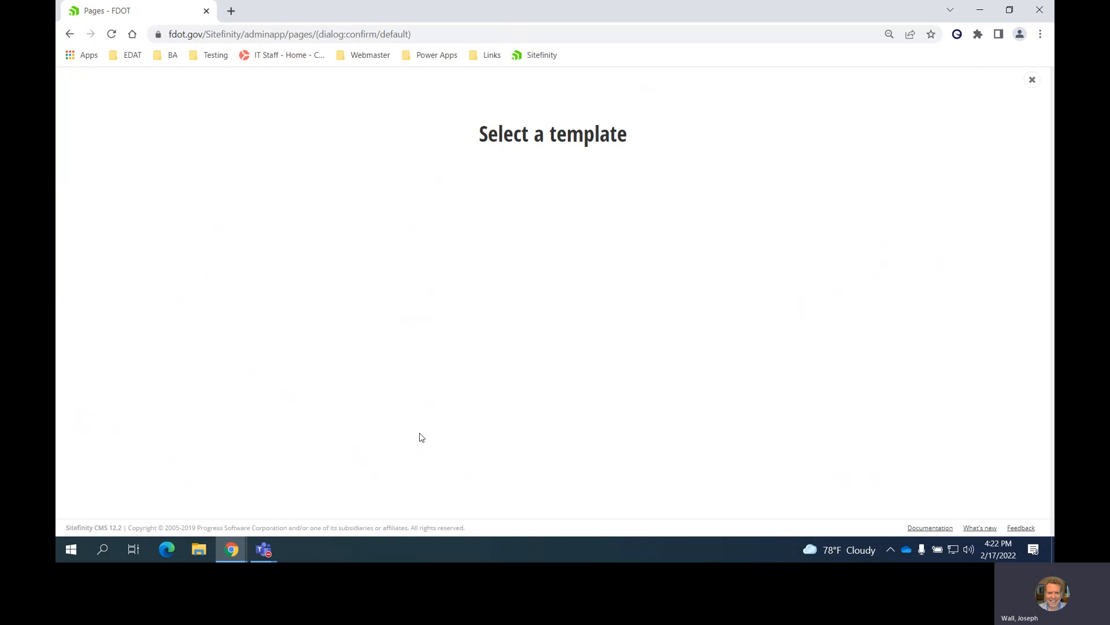
Step: Apply the DefaultNew_Home template to the new Test Home page
scroll(454, 397, "down", 5)
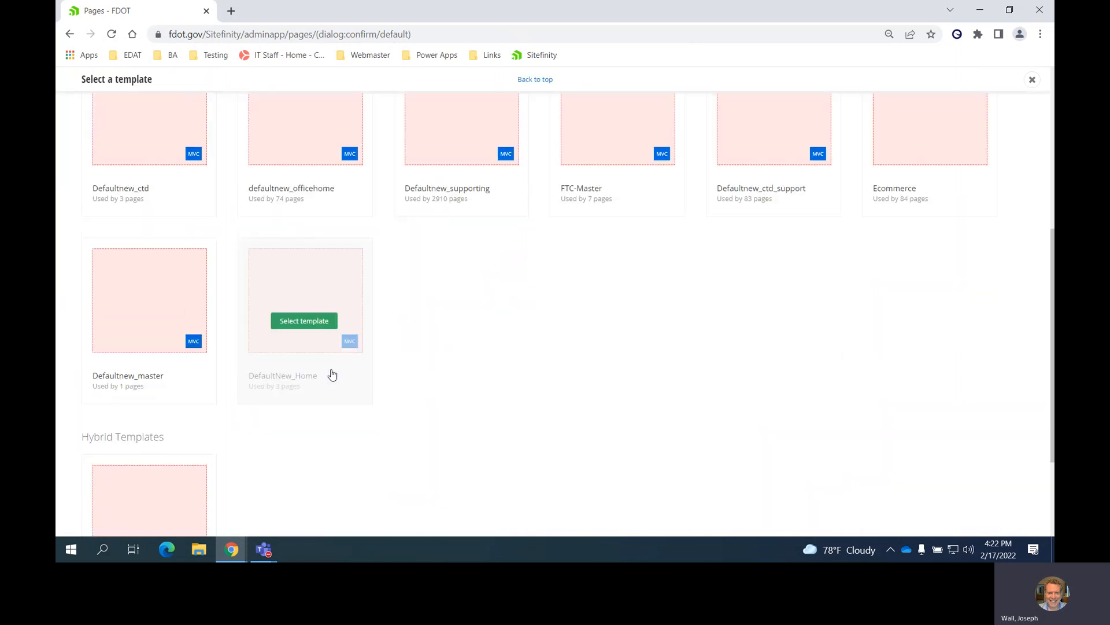
mouse_move(332, 355)
left_click(310, 321)
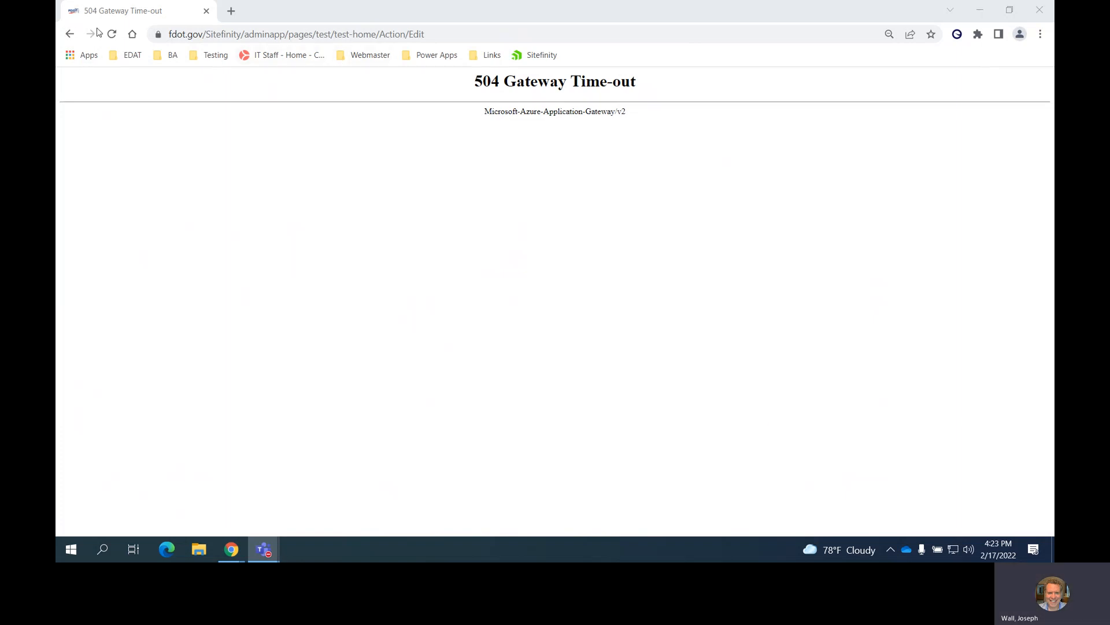
Step: Reload the Sitefinity dashboard, go to the site's pages and open Test Home in the Test group for editing
left_click(430, 60)
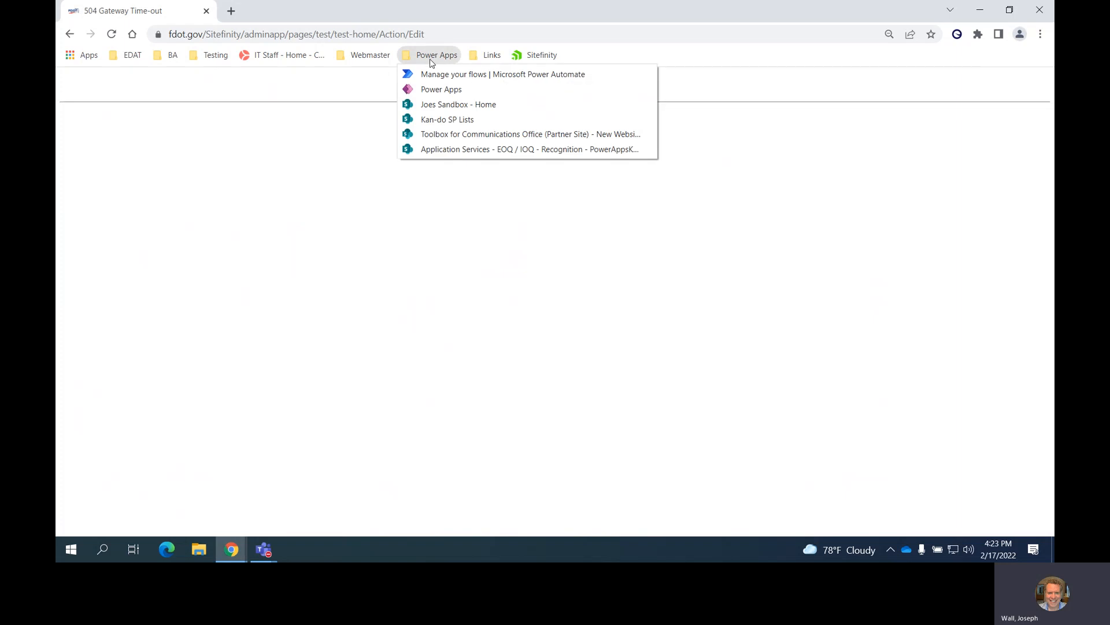
left_click(554, 58)
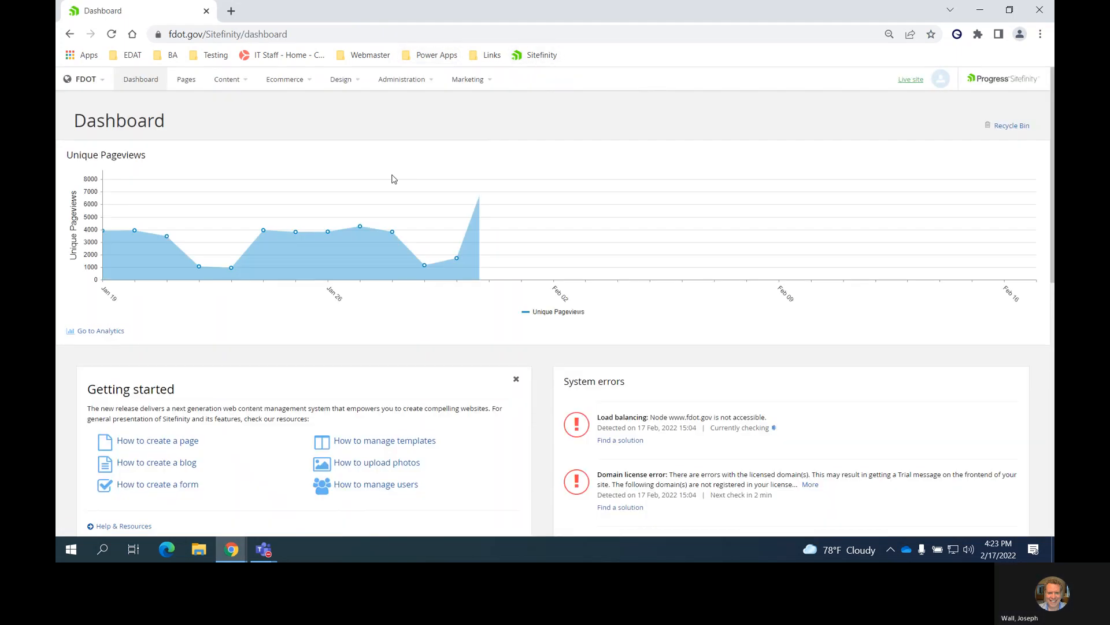
left_click(186, 80)
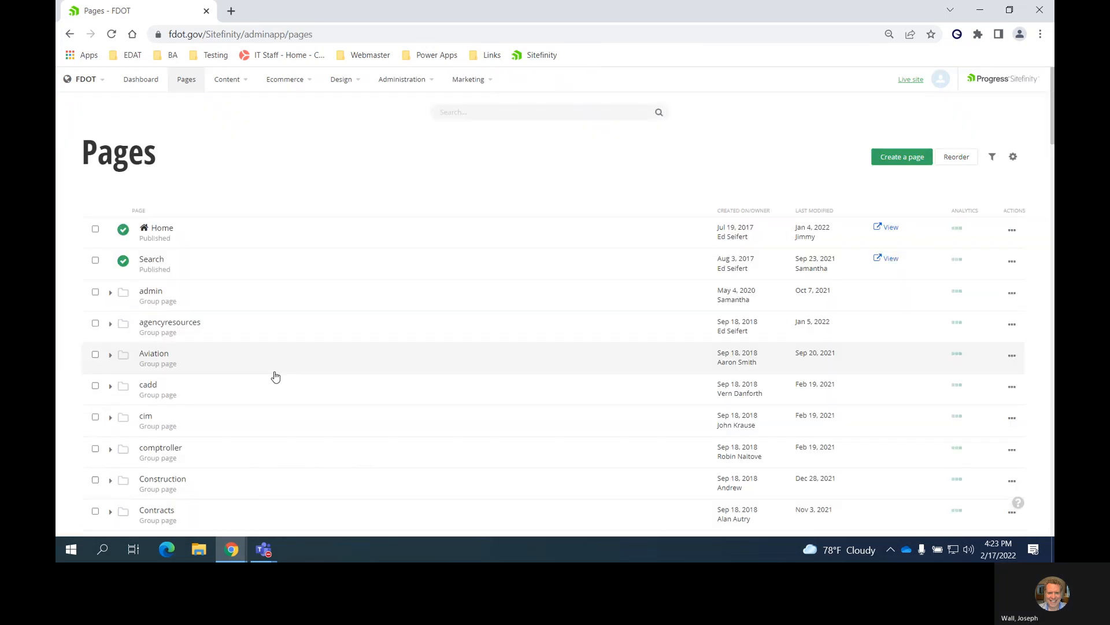
scroll(275, 376, "down", 20)
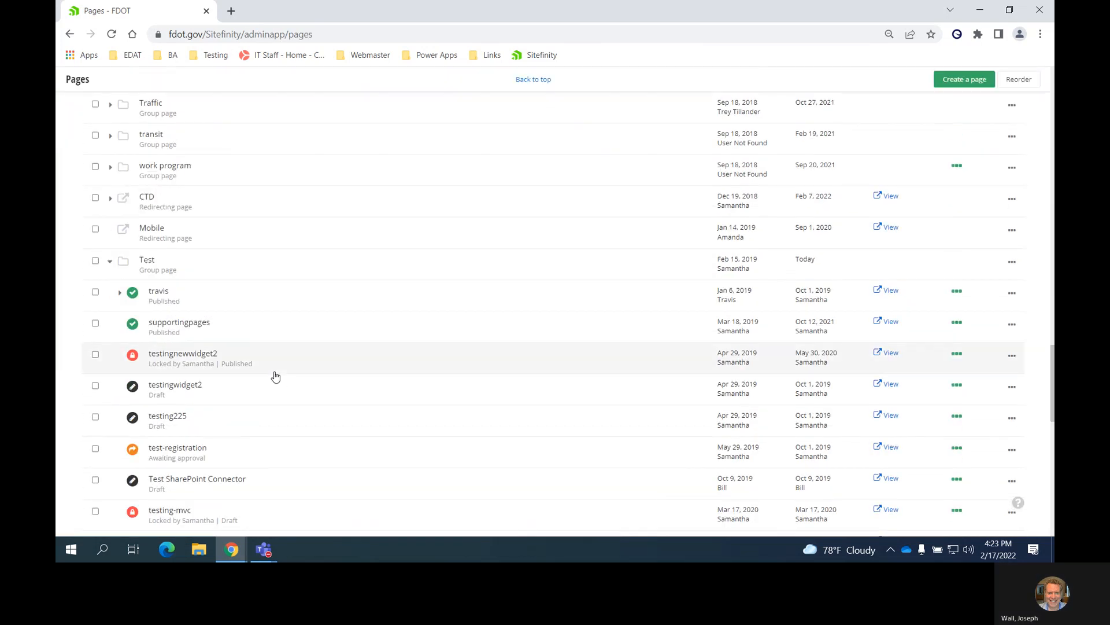
scroll(275, 376, "down", 10)
scroll(276, 377, "up", 1)
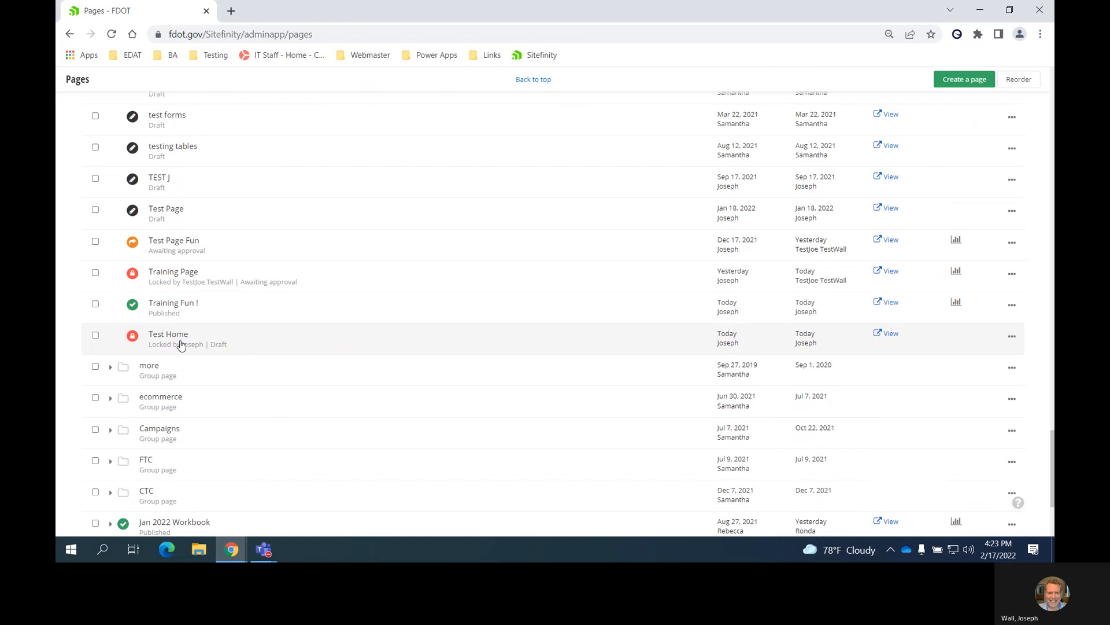
left_click(175, 336)
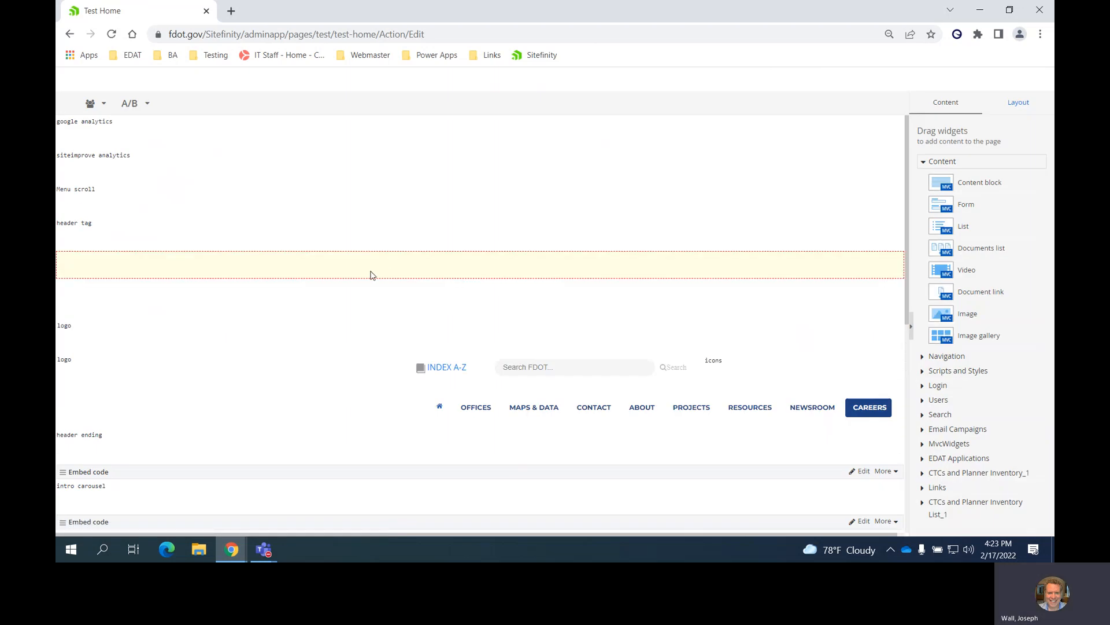
Step: Examine the Test Home page's layout, including the header, the intro carousel and main content embed code widgets, and the footer
scroll(372, 276, "down", 5)
scroll(373, 275, "up", 3)
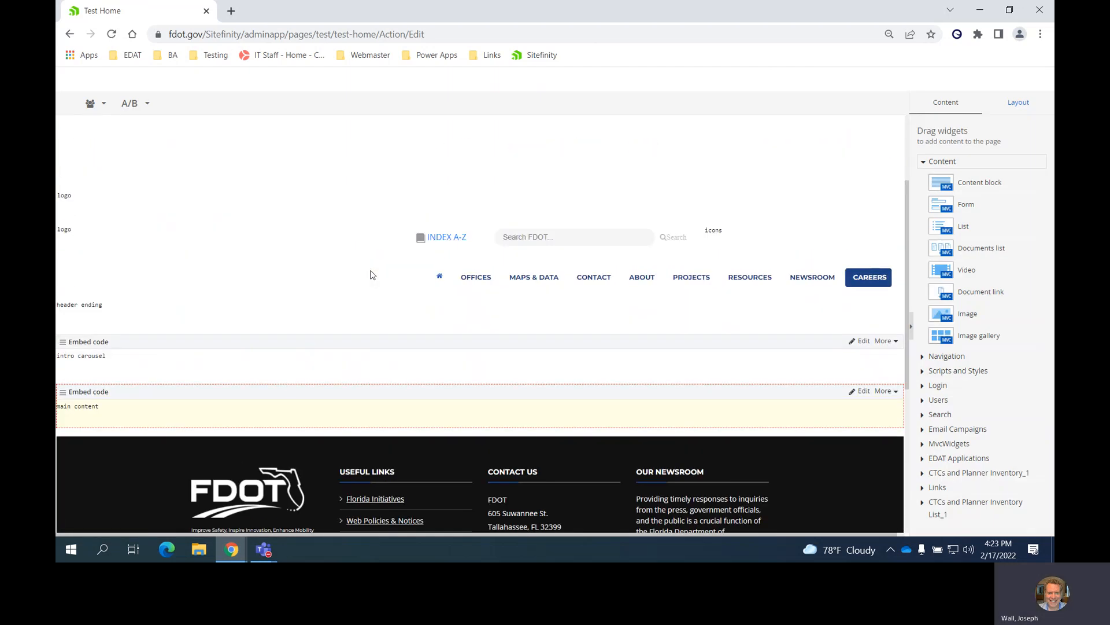
scroll(373, 276, "up", 3)
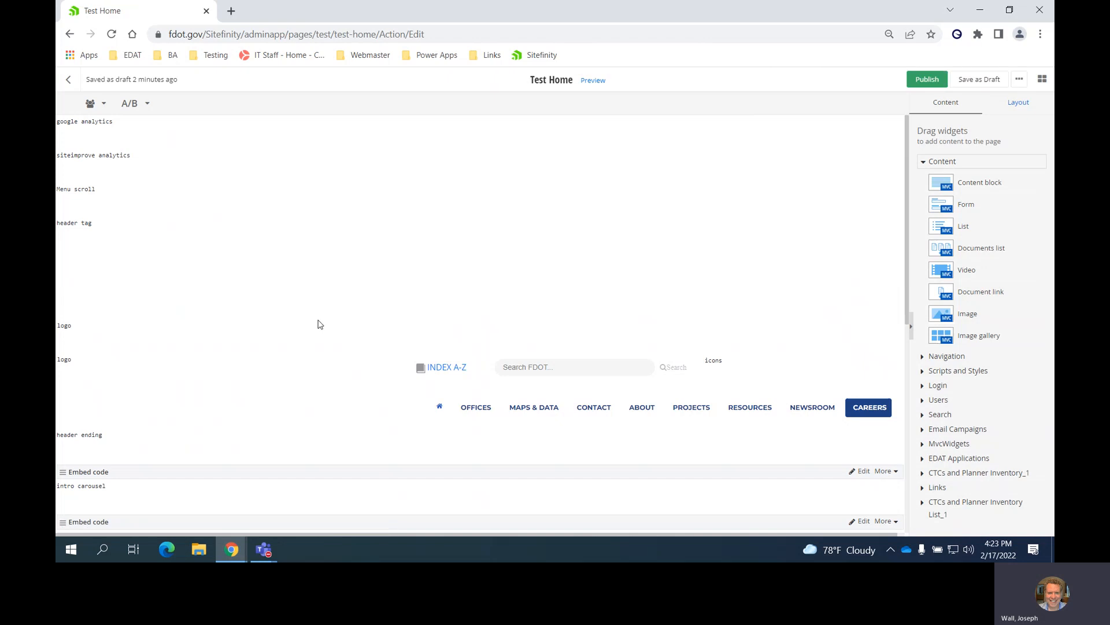
scroll(366, 347, "down", 4)
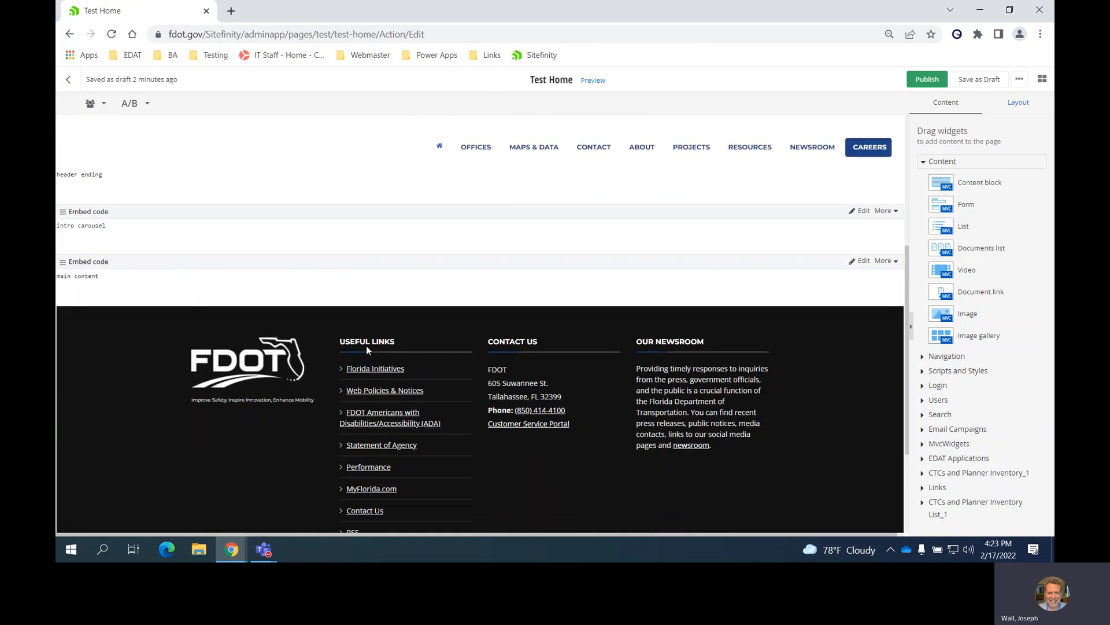
scroll(366, 345, "down", 3)
scroll(367, 346, "up", 4)
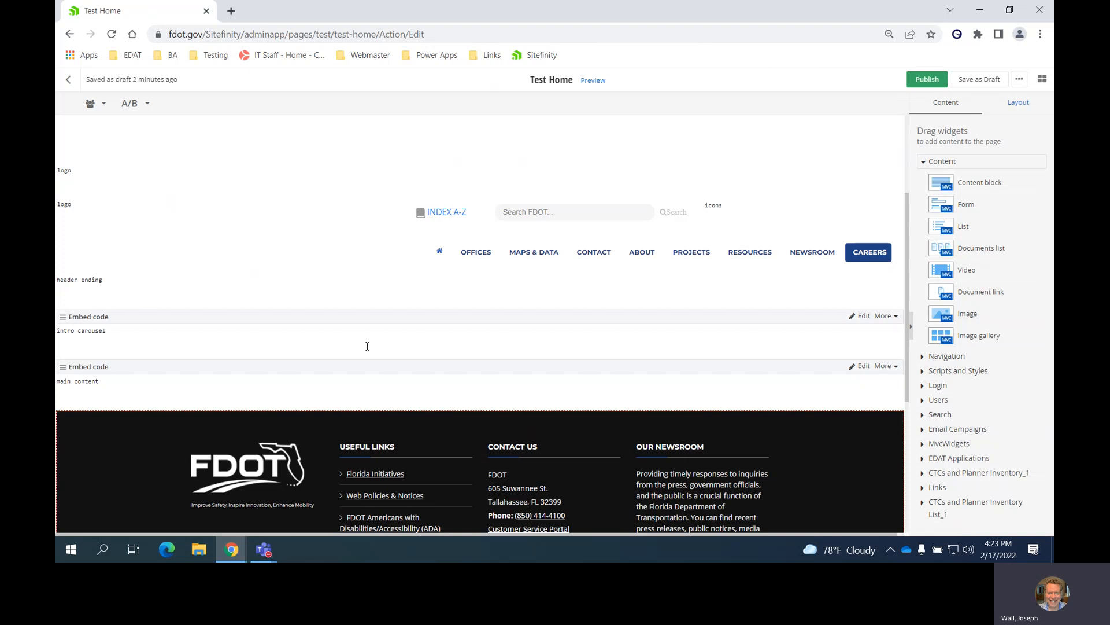
scroll(367, 346, "up", 1)
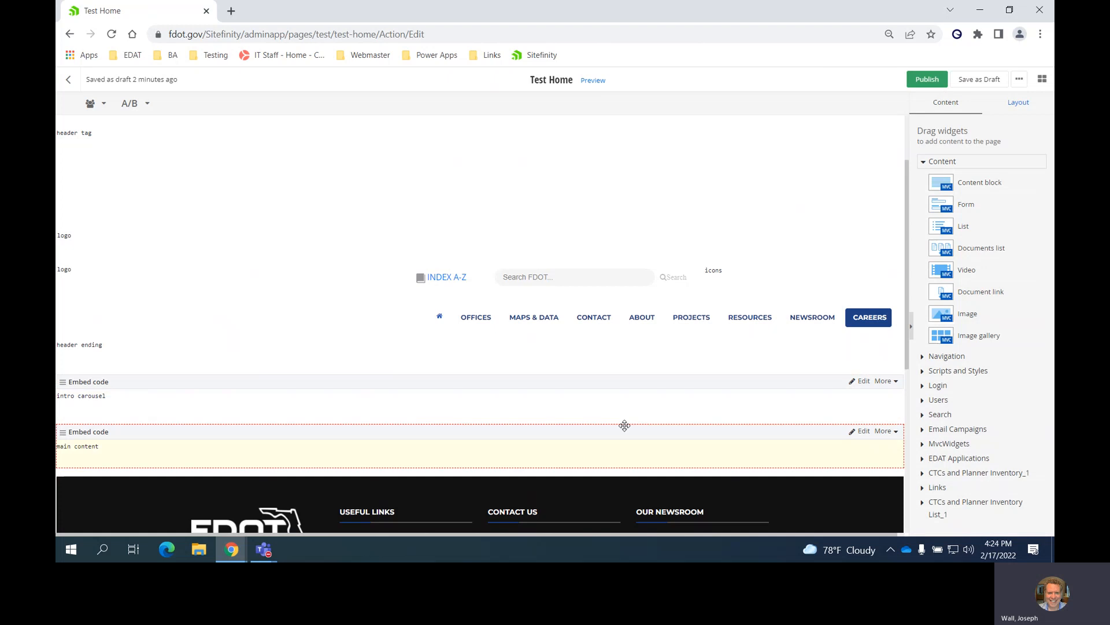
Step: Preview the Test Home page, examine its carousel, link cards, newsroom and public involvement sections, and close the preview
left_click(593, 80)
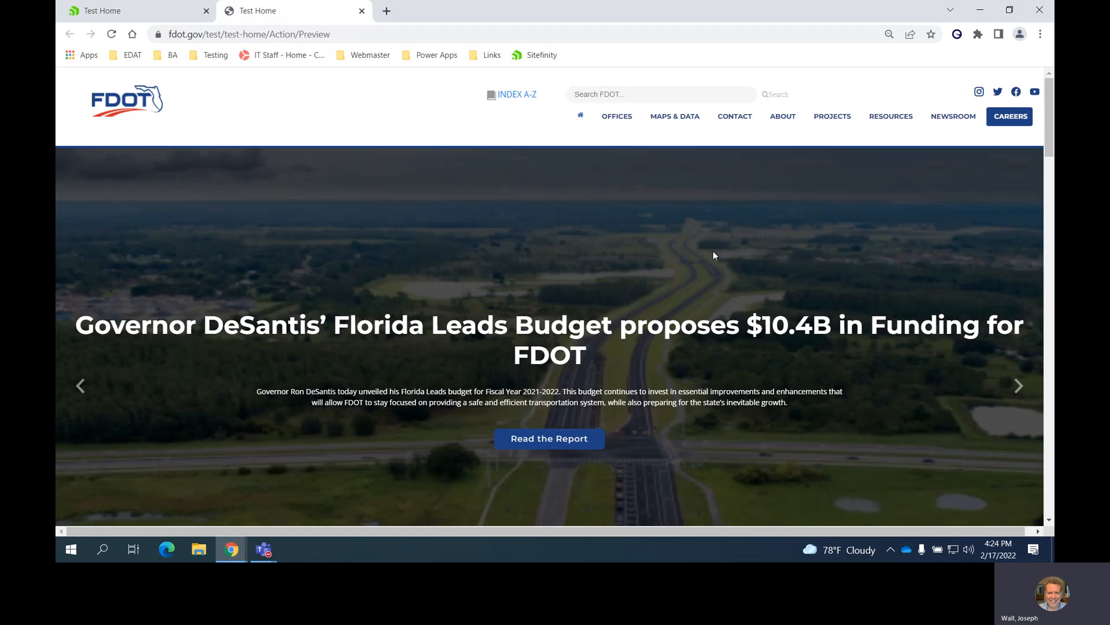
scroll(713, 251, "down", 3)
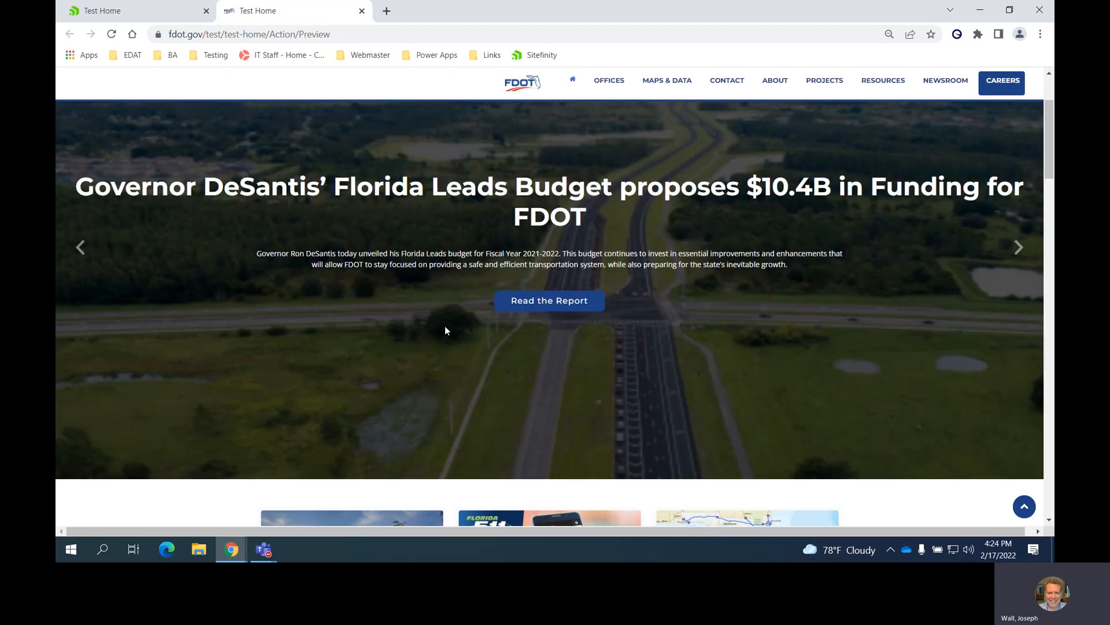
scroll(445, 331, "down", 5)
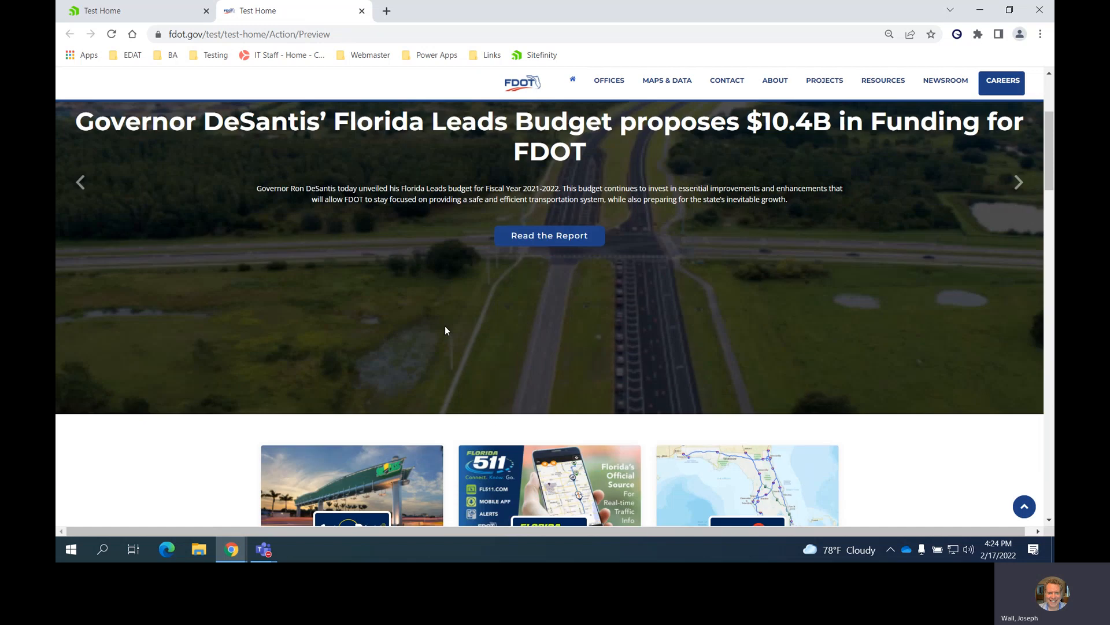
scroll(456, 386, "down", 3)
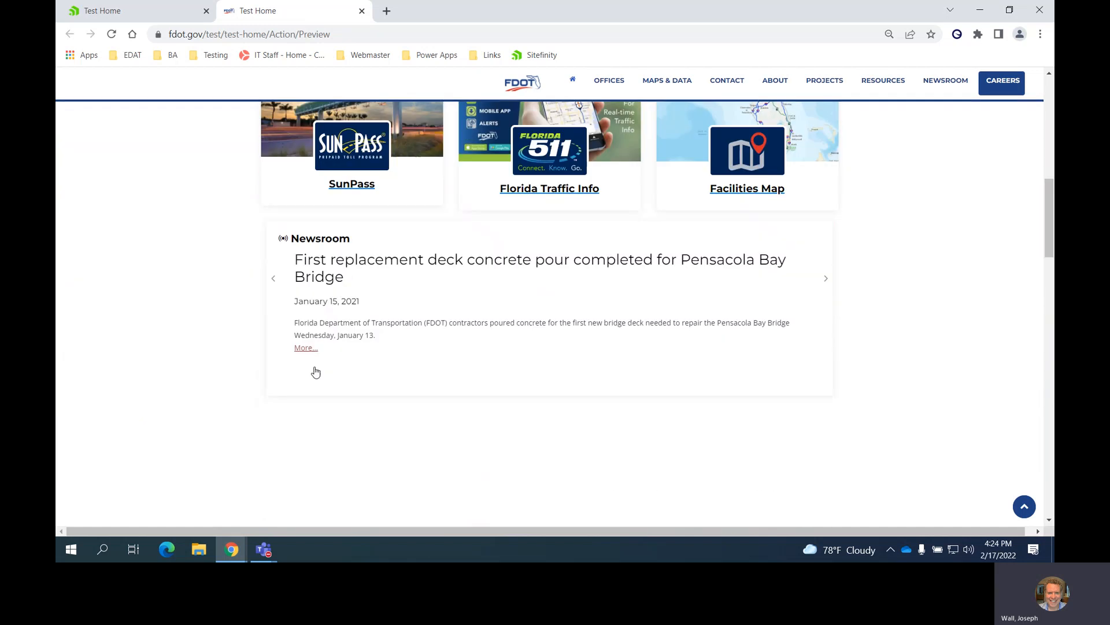
scroll(220, 315, "down", 2)
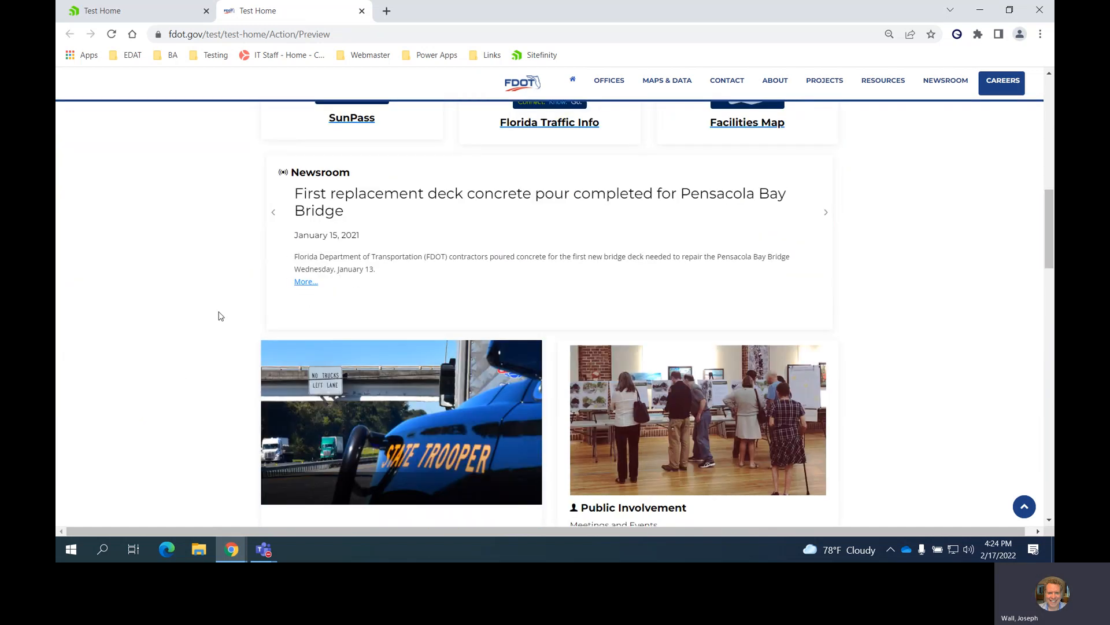
scroll(405, 390, "down", 3)
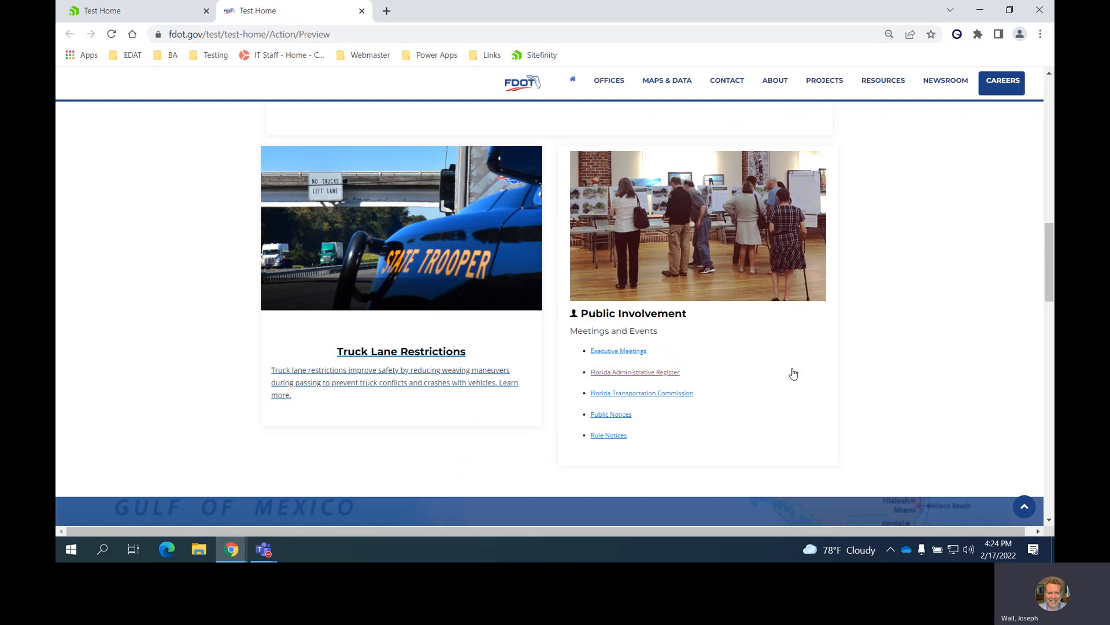
scroll(635, 380, "down", 1)
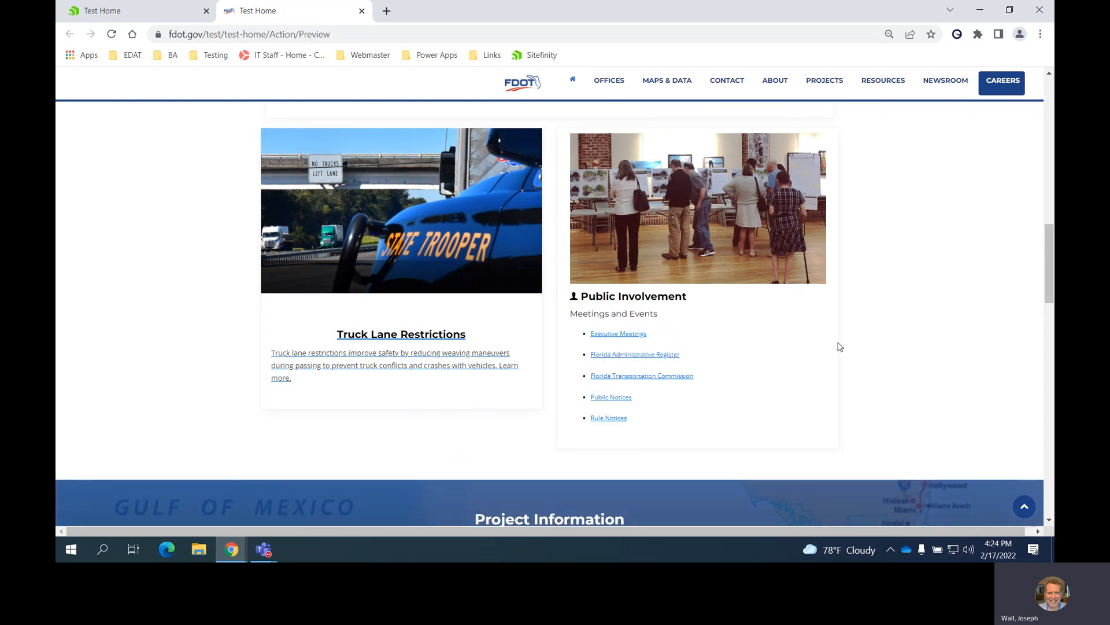
scroll(842, 345, "up", 1)
scroll(842, 345, "up", 7)
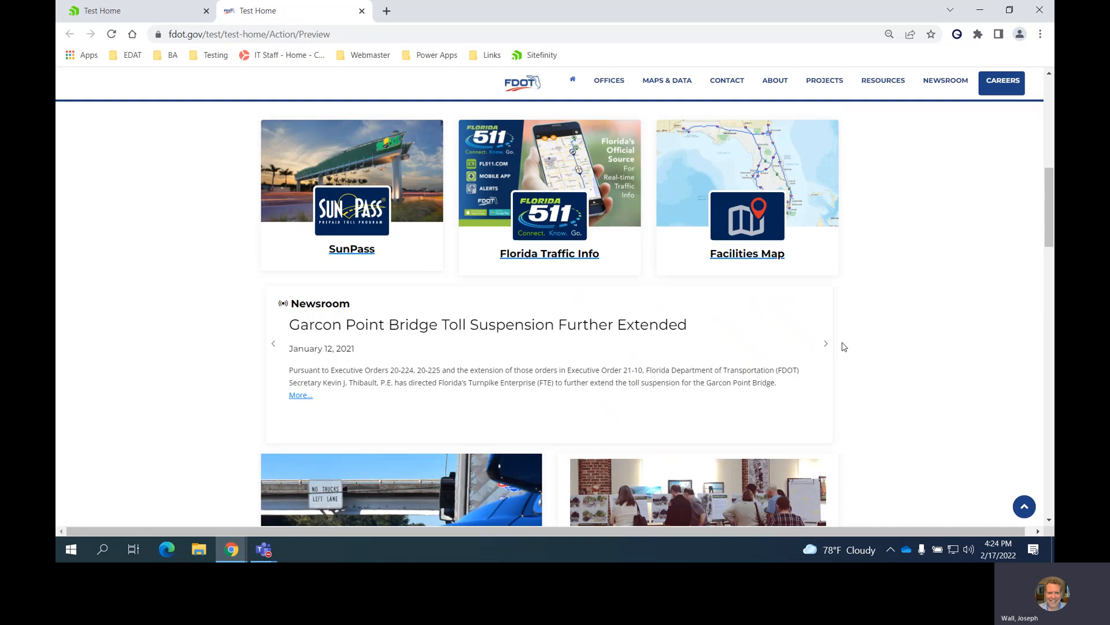
scroll(845, 347, "up", 5)
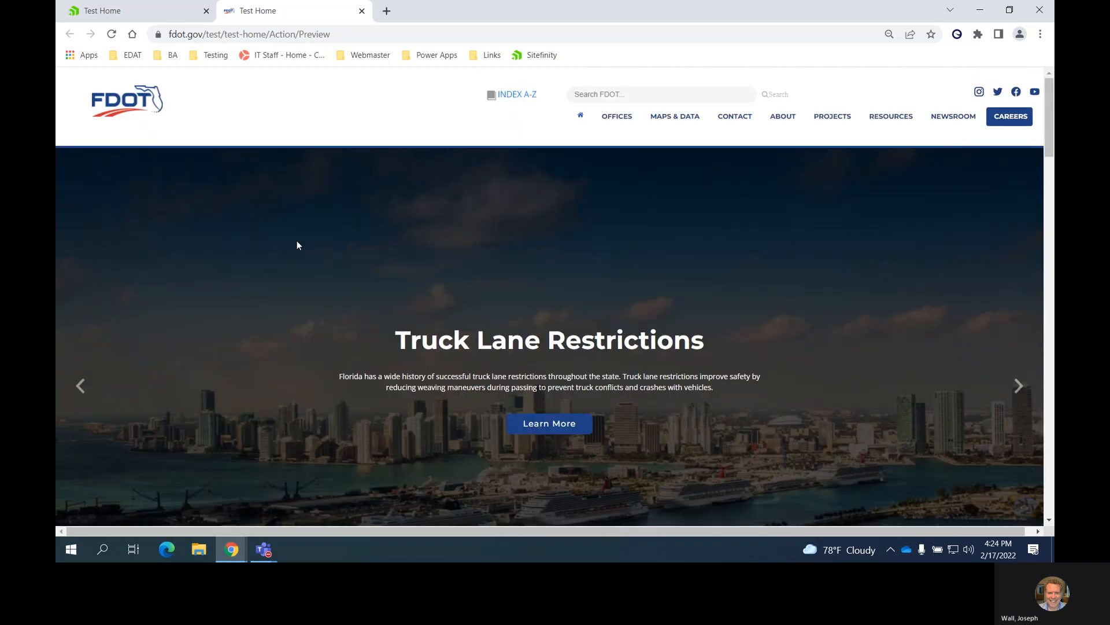
left_click(361, 11)
scroll(280, 267, "down", 3)
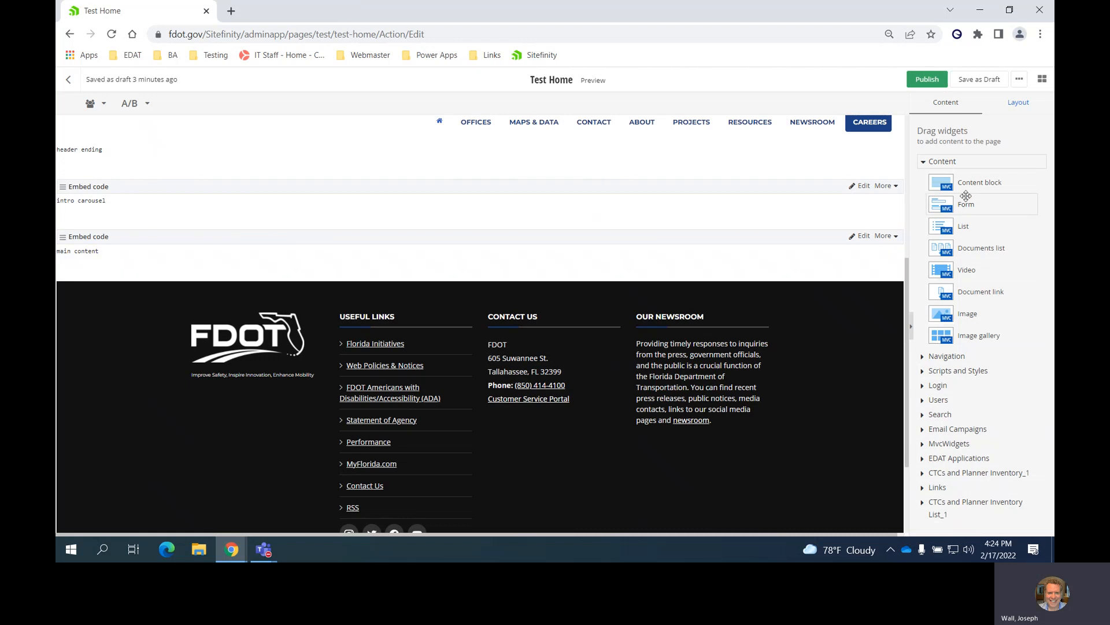
Step: Open the Test Home intro carousel's embed code and examine the first slide's heading, text and report link markup
left_click(864, 187)
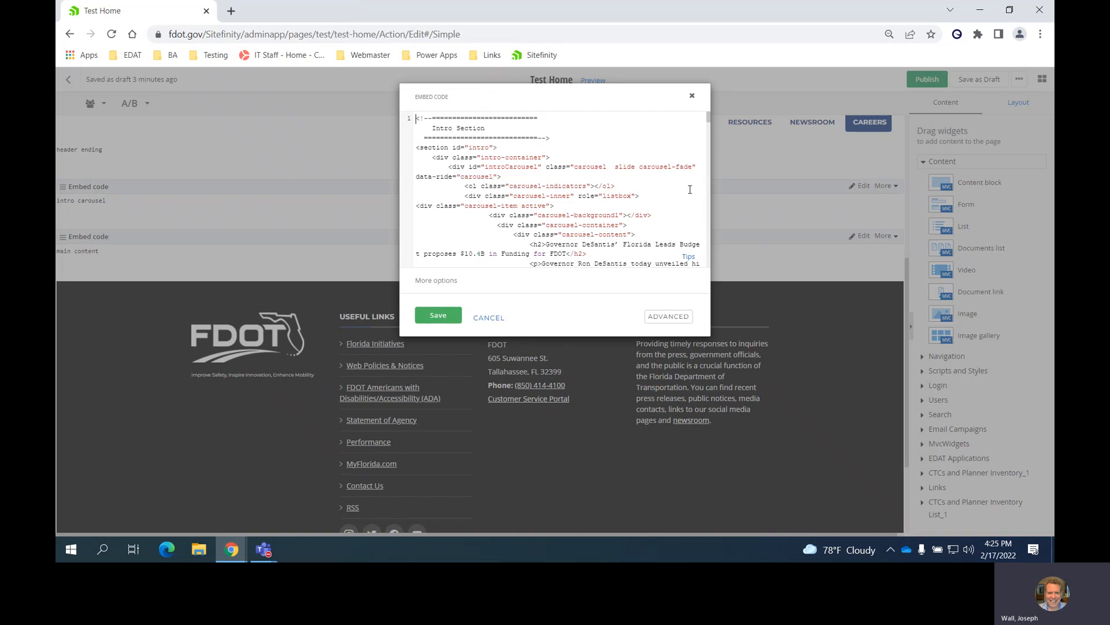
left_click_drag(585, 94, 557, 109)
left_click(572, 96)
scroll(655, 214, "down", 4)
scroll(655, 213, "up", 2)
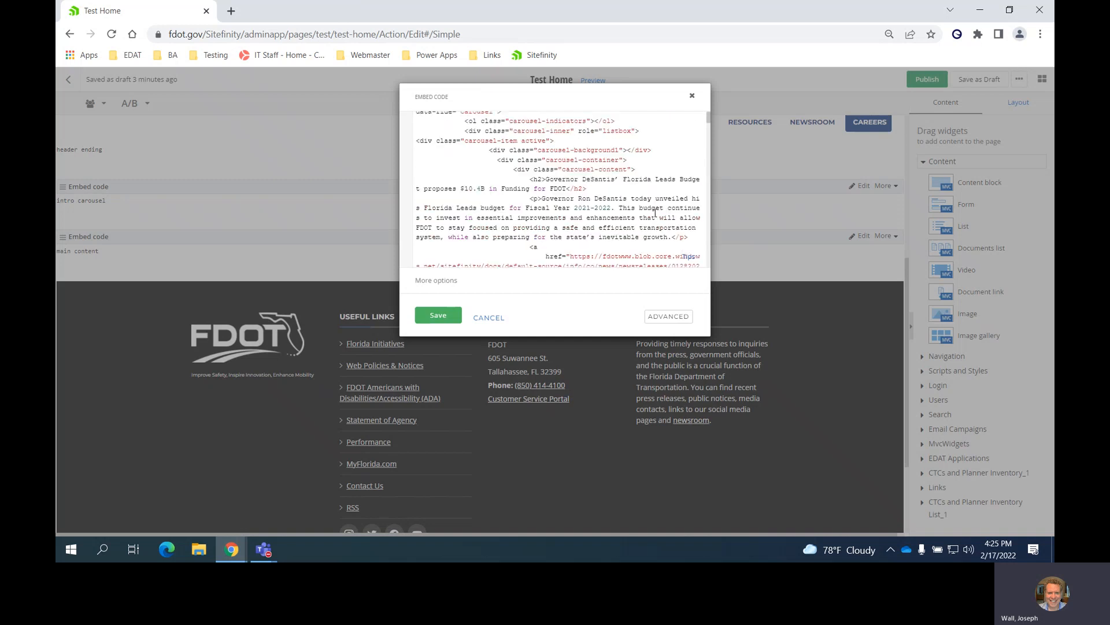
scroll(656, 213, "up", 2)
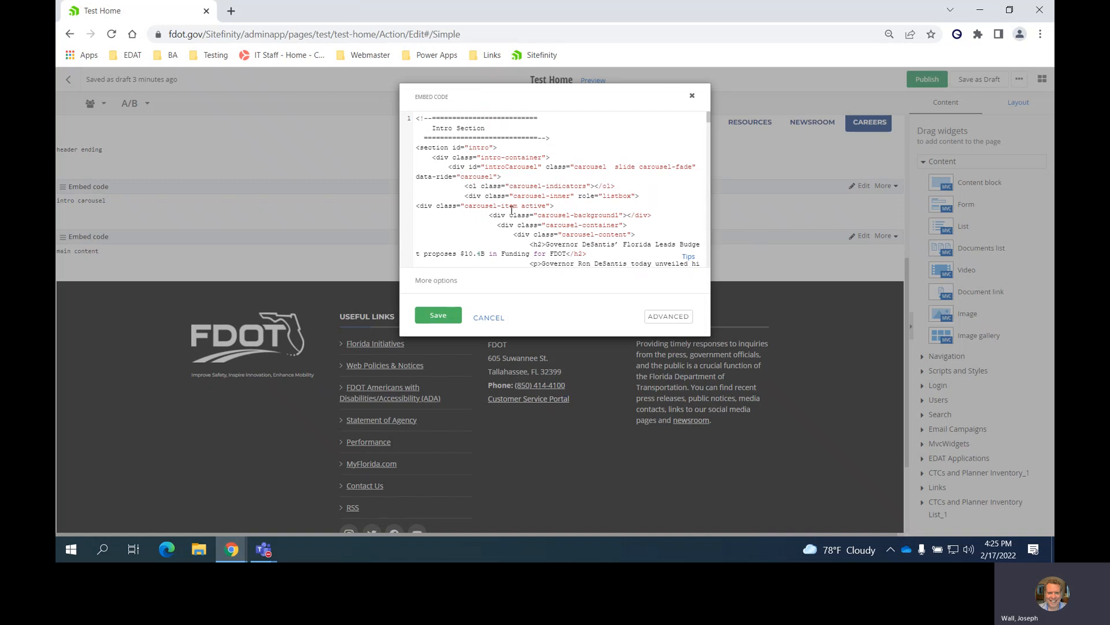
scroll(519, 214, "down", 2)
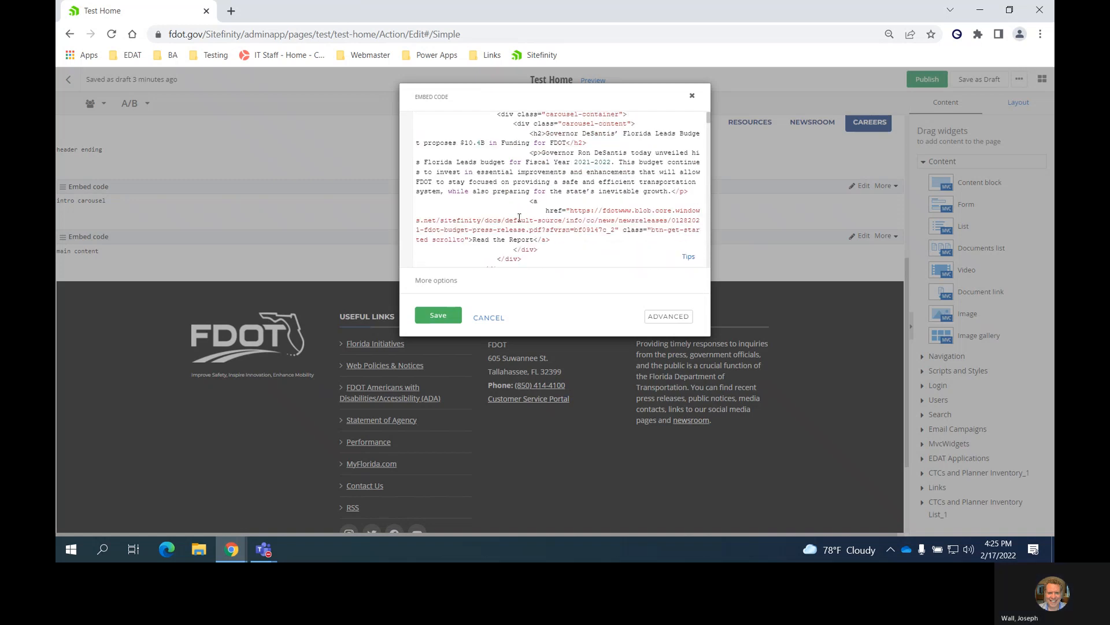
scroll(520, 217, "down", 1)
scroll(536, 218, "up", 3)
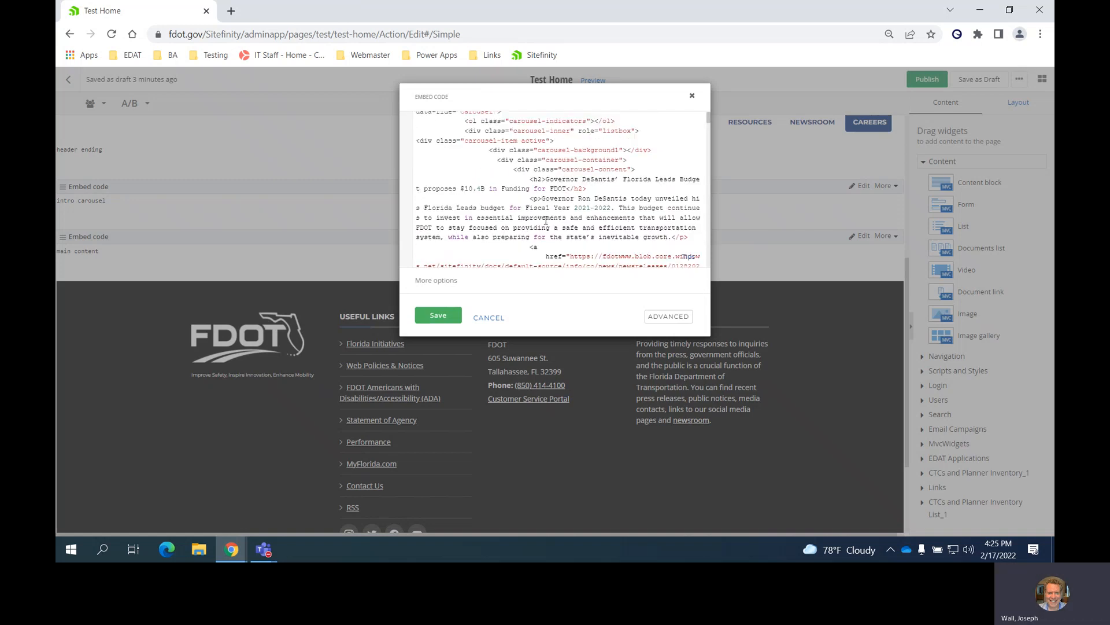
scroll(546, 200, "up", 2)
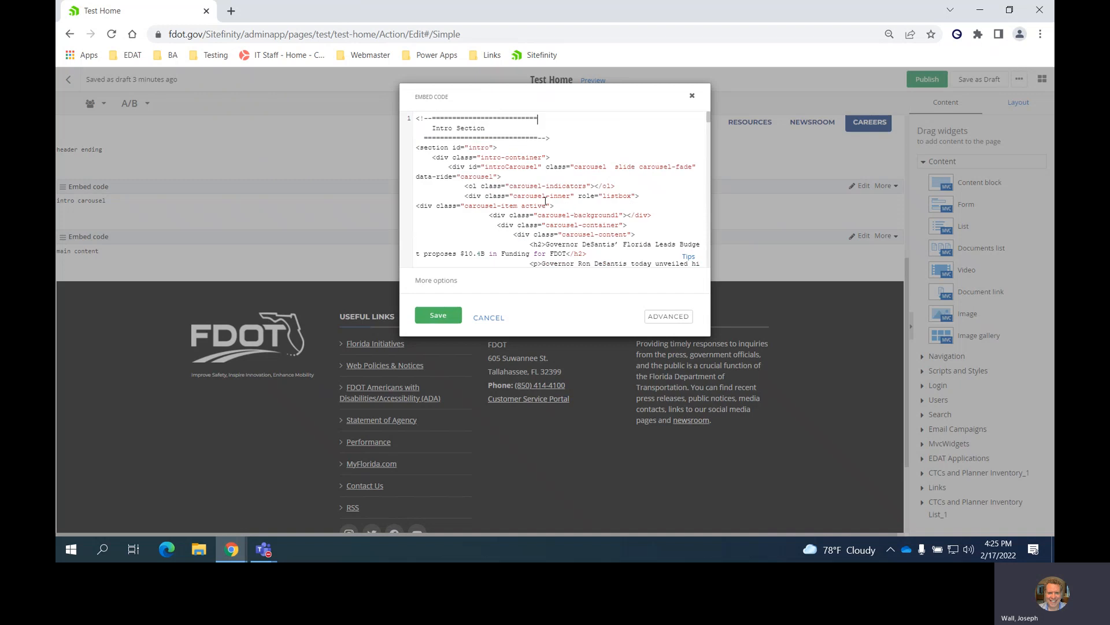
scroll(557, 167, "down", 4)
scroll(559, 187, "up", 3)
scroll(561, 189, "down", 4)
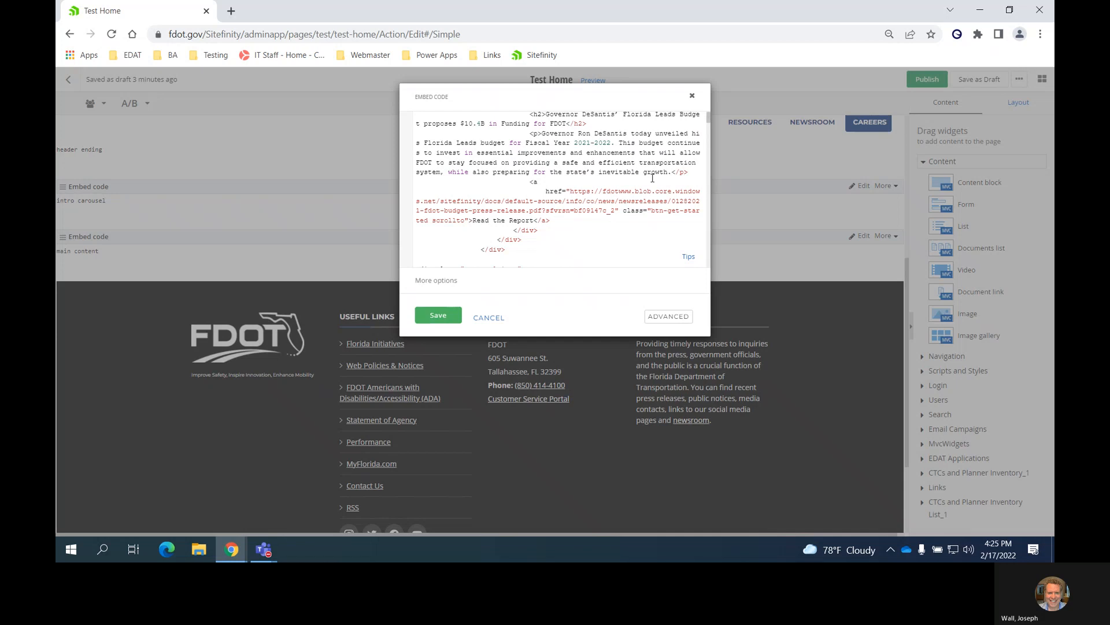
scroll(653, 178, "up", 2)
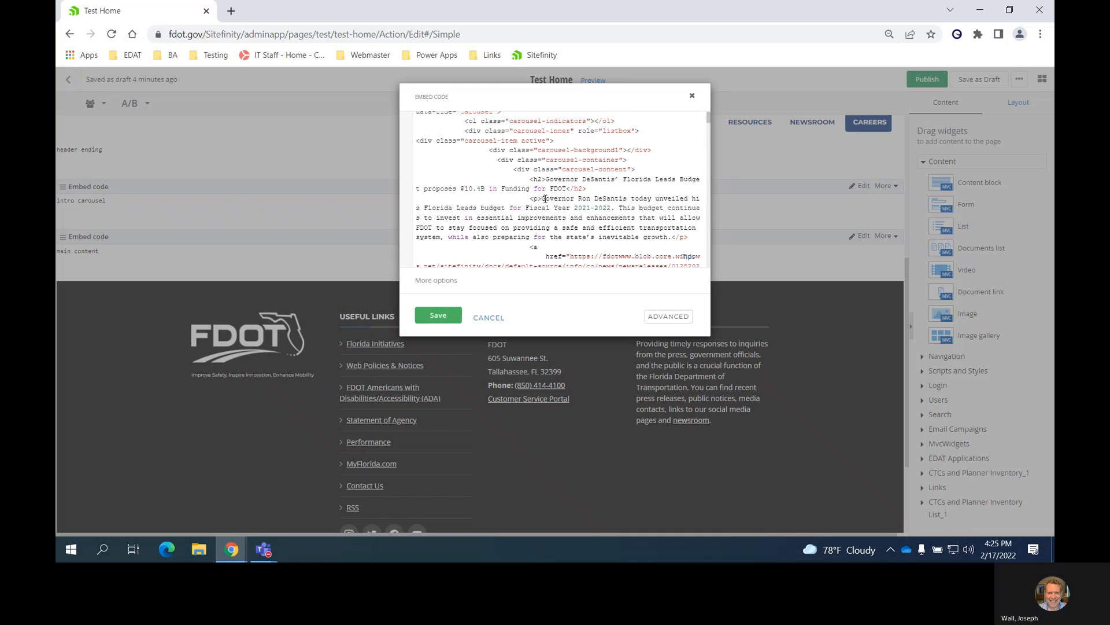
scroll(555, 185, "up", 3)
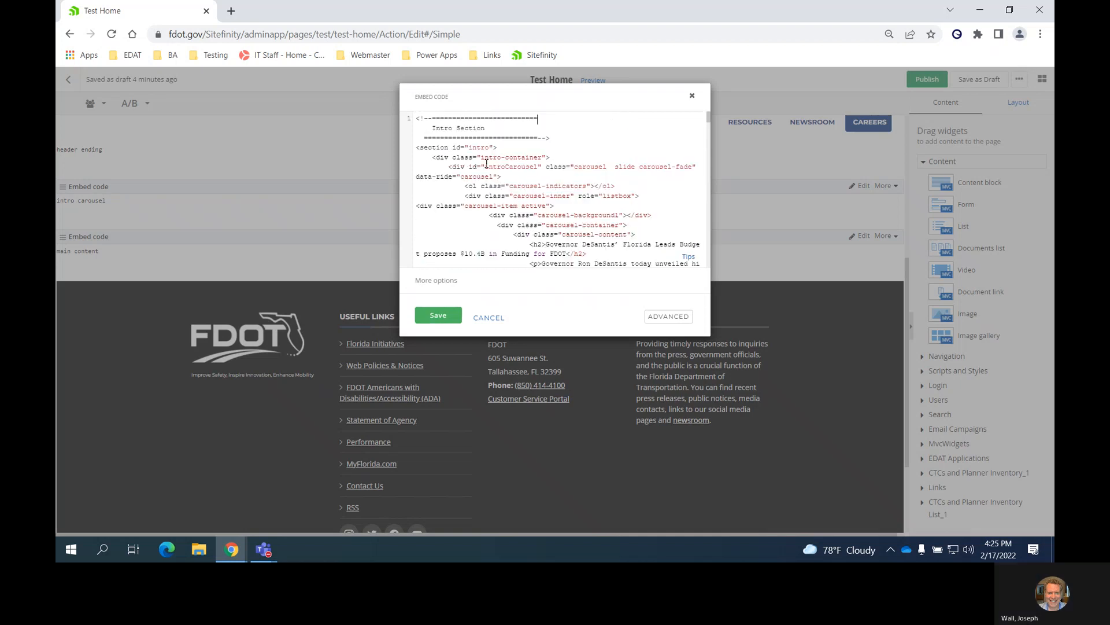
Step: Highlight the first slide's paragraph text and its report link address in the carousel code
left_click_drag(510, 114, 497, 117)
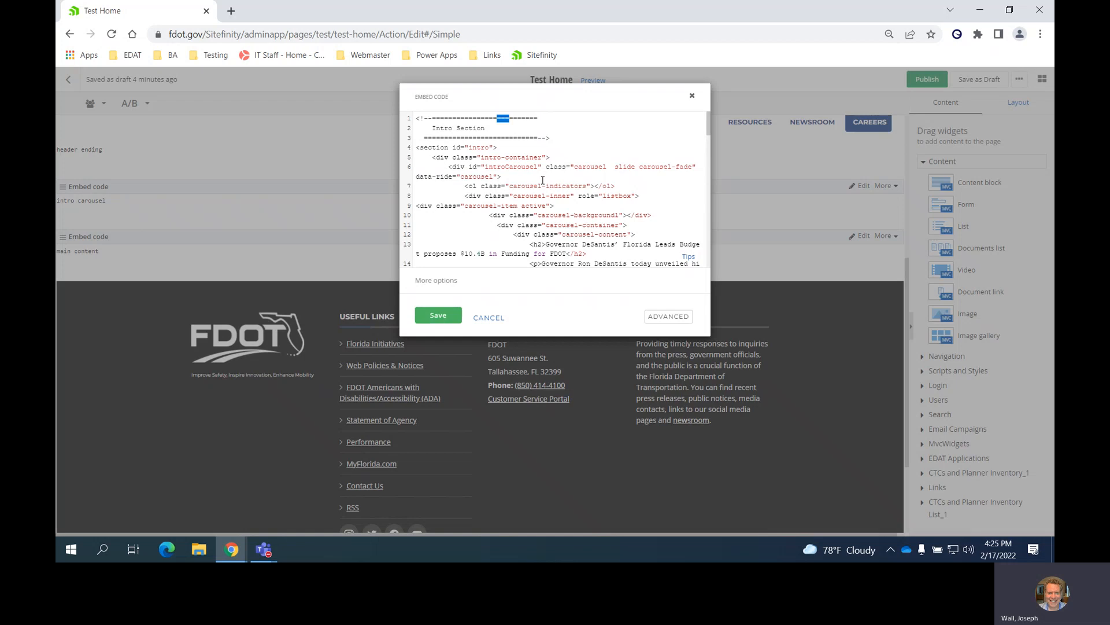
scroll(542, 179, "down", 3)
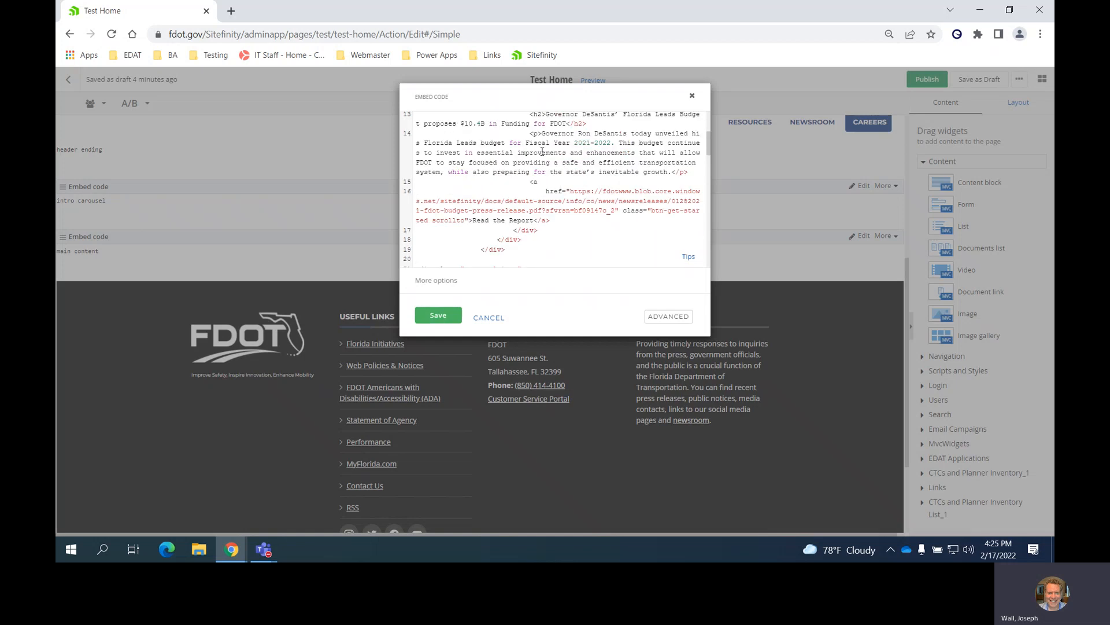
left_click_drag(542, 134, 672, 176)
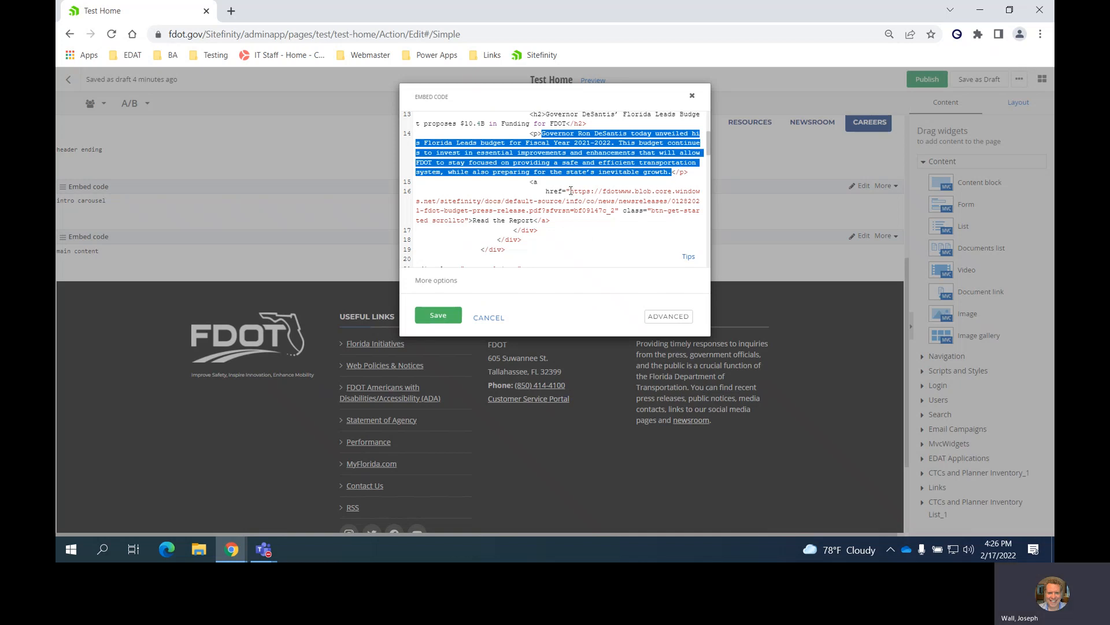
left_click_drag(570, 191, 614, 214)
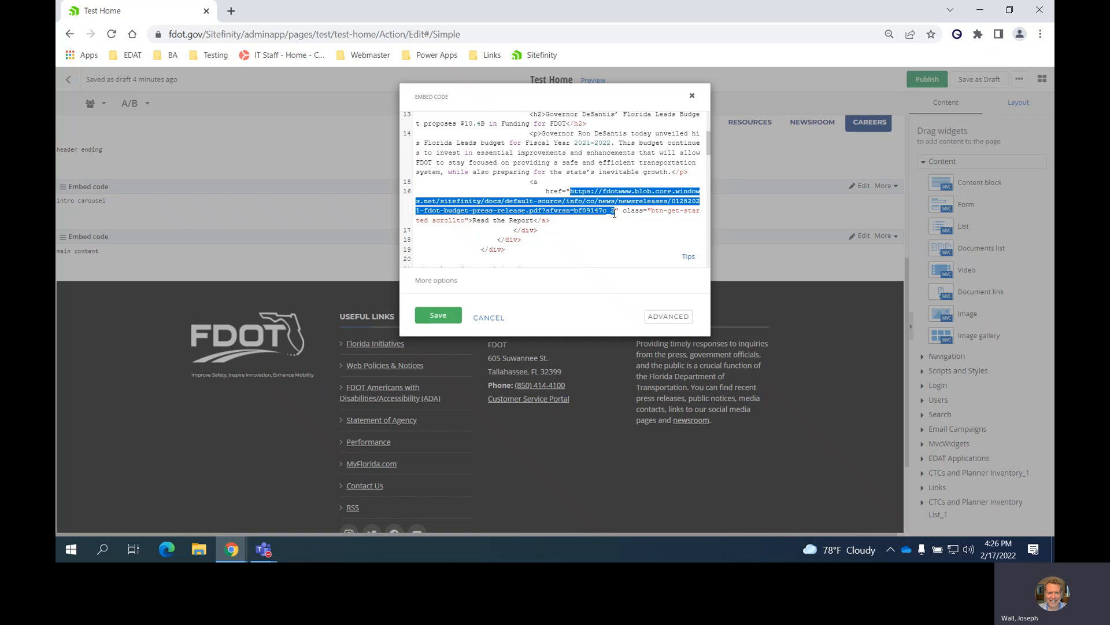
scroll(613, 218, "down", 1)
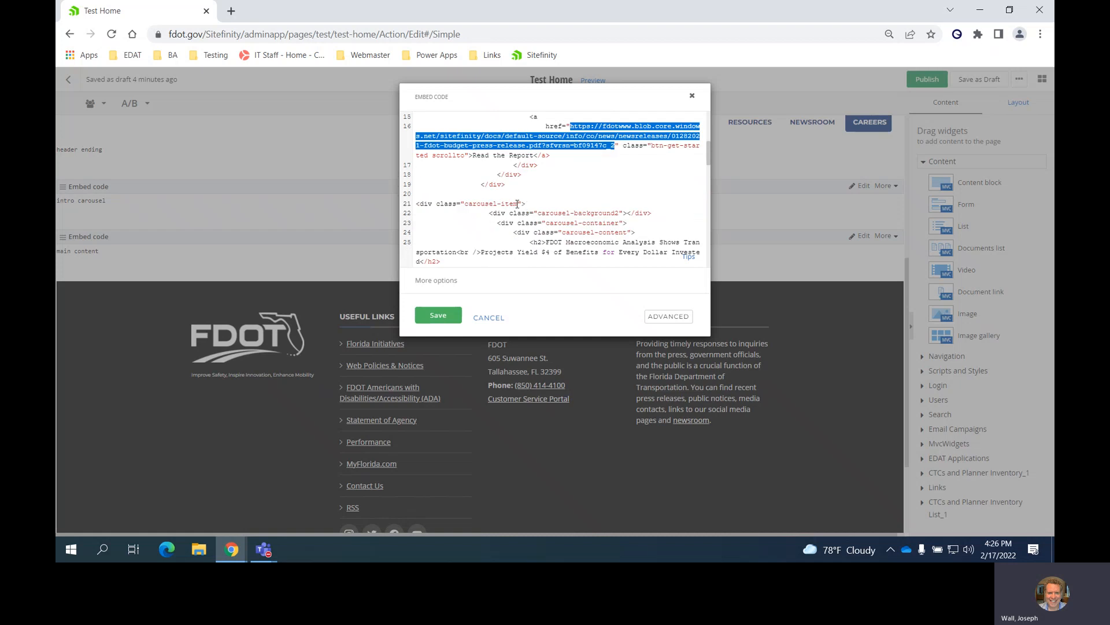
Step: Highlight the second slide's heading, examine the markup through the Truck Lane Restrictions slide, and close the carousel code without saving
scroll(545, 210, "down", 1)
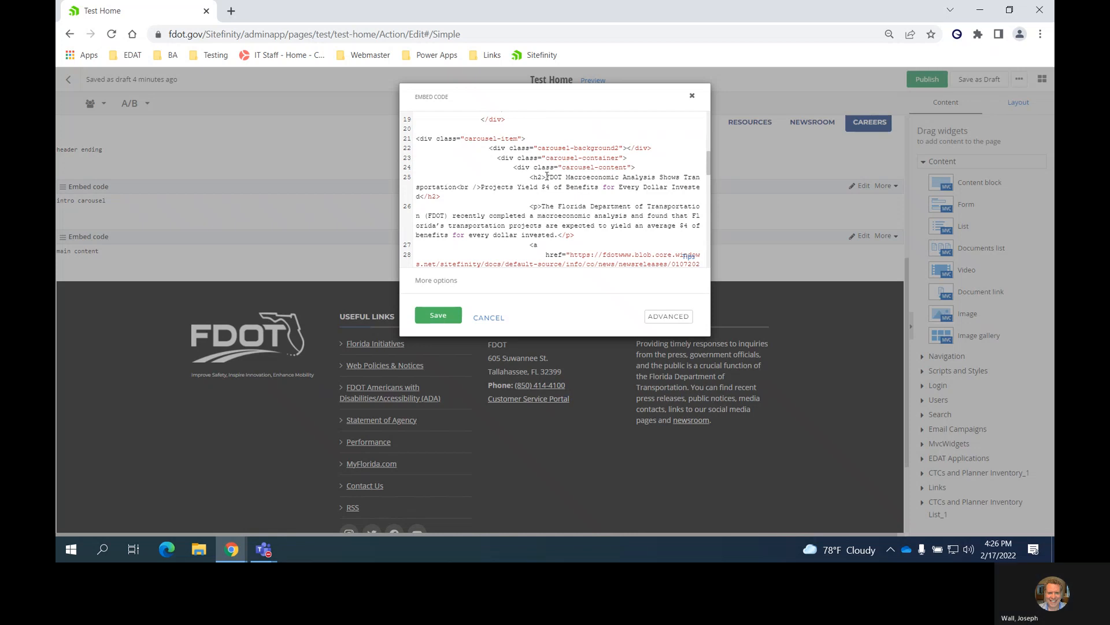
left_click_drag(546, 177, 673, 187)
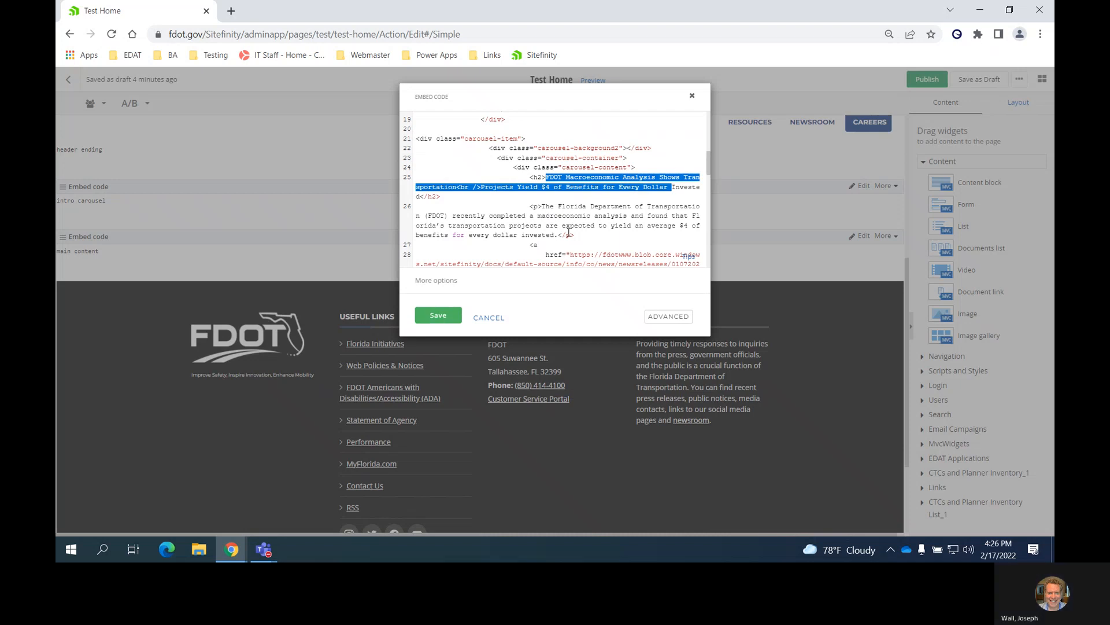
scroll(568, 232, "down", 2)
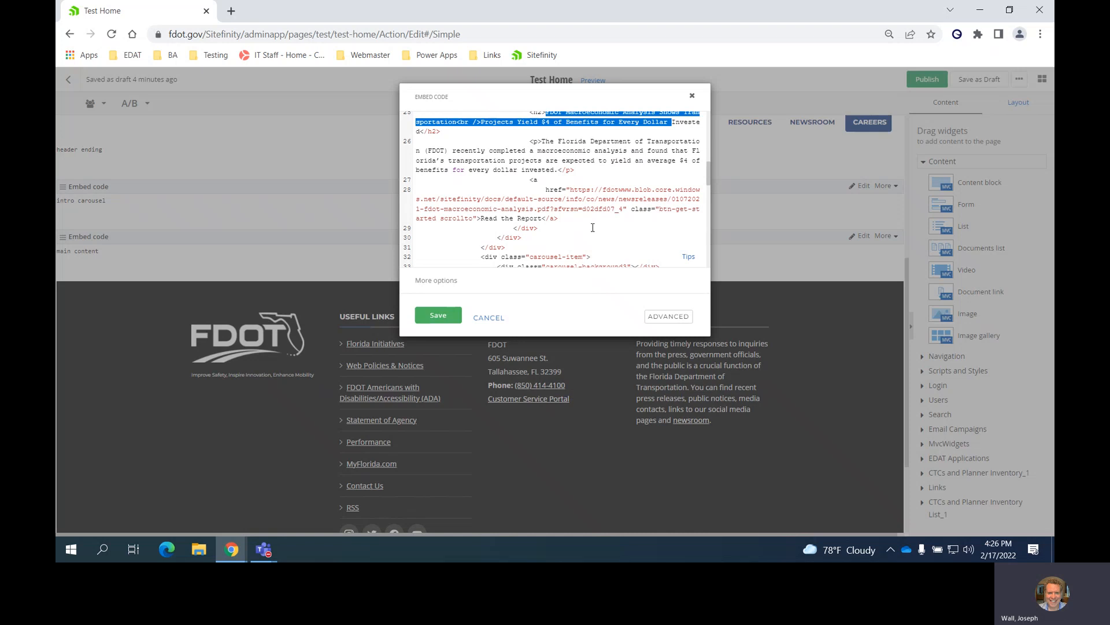
scroll(578, 230, "down", 2)
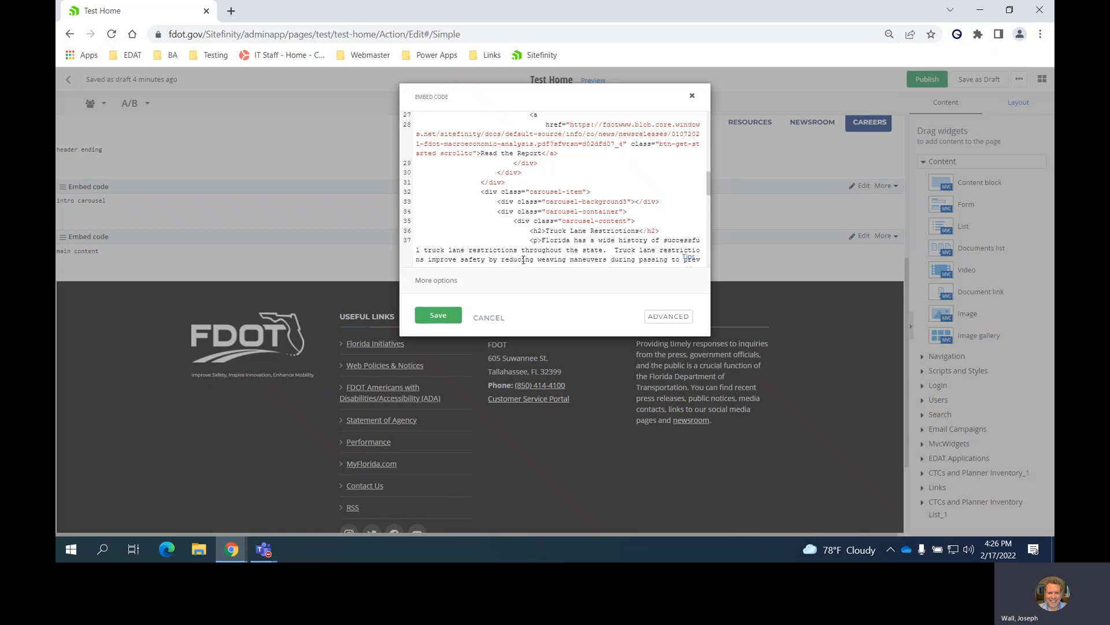
scroll(530, 248, "up", 4)
scroll(529, 247, "up", 3)
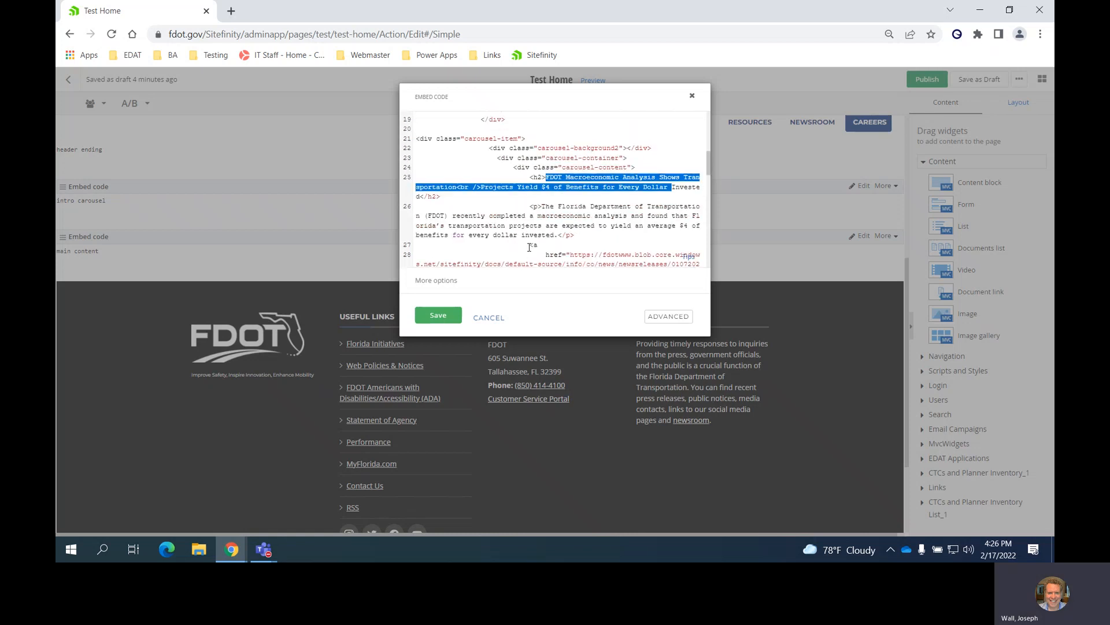
left_click(489, 319)
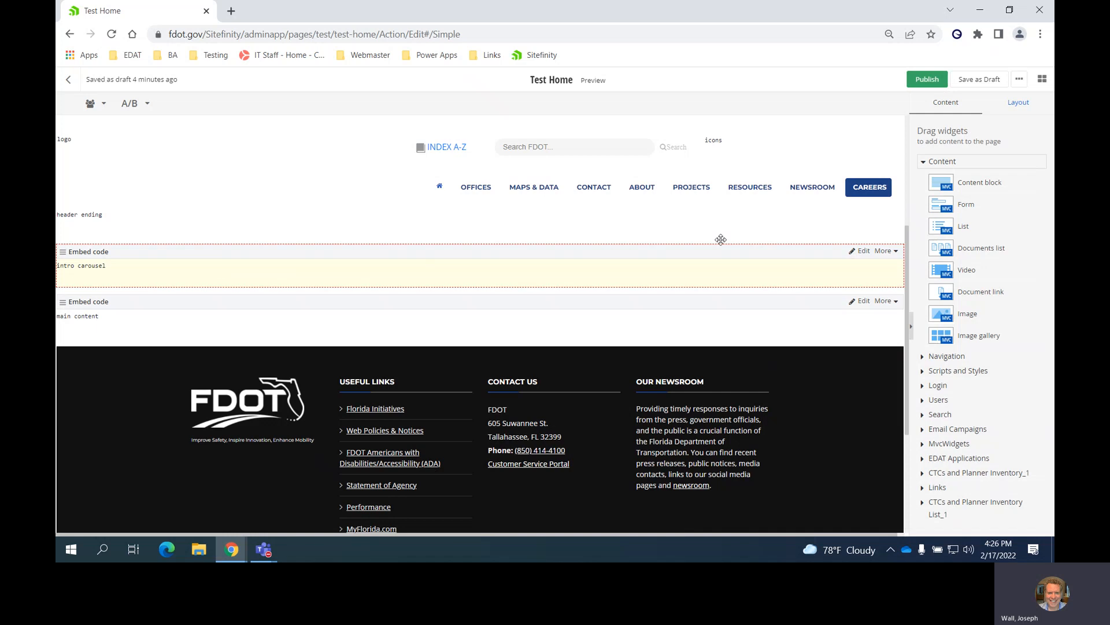
Step: Preview the Test Home page, compare its header and intro carousel with the embed code, and close the preview
left_click(864, 253)
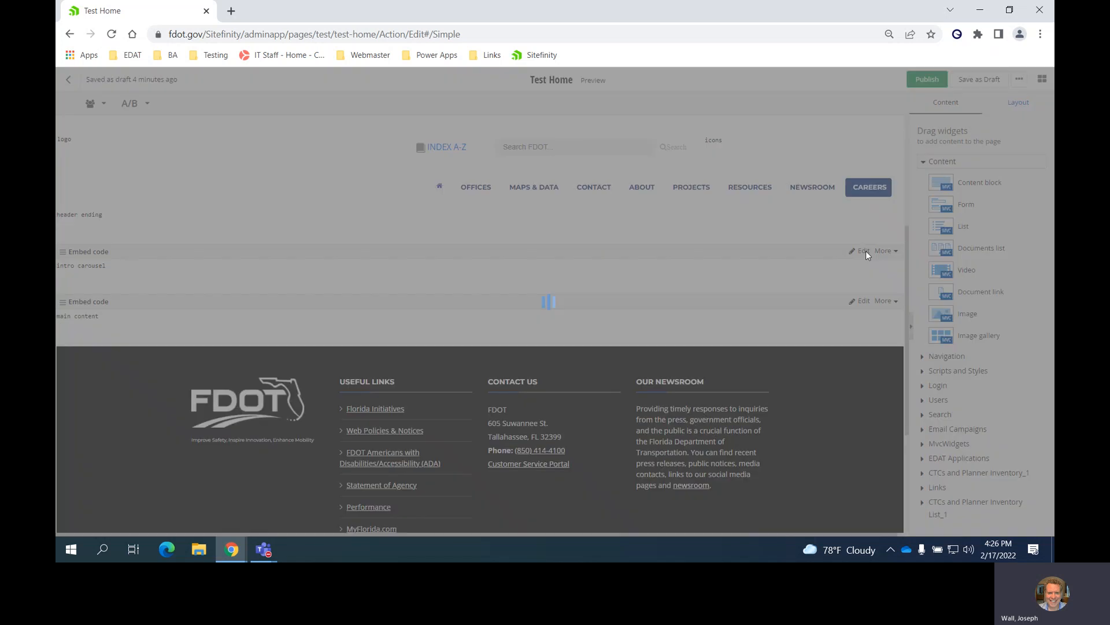
left_click(483, 314)
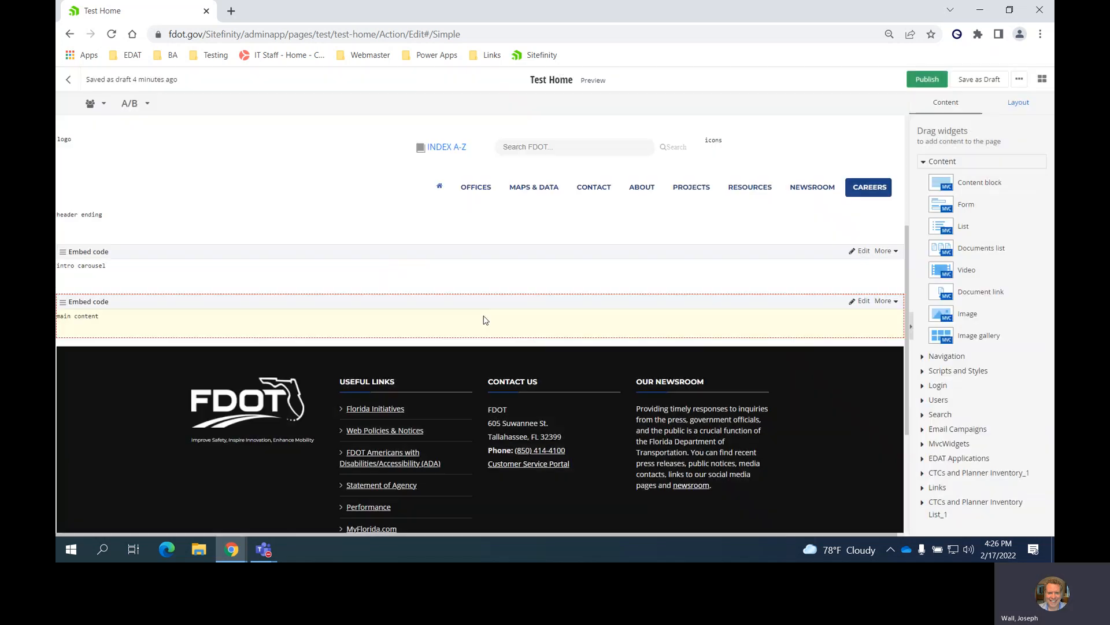
left_click(594, 81)
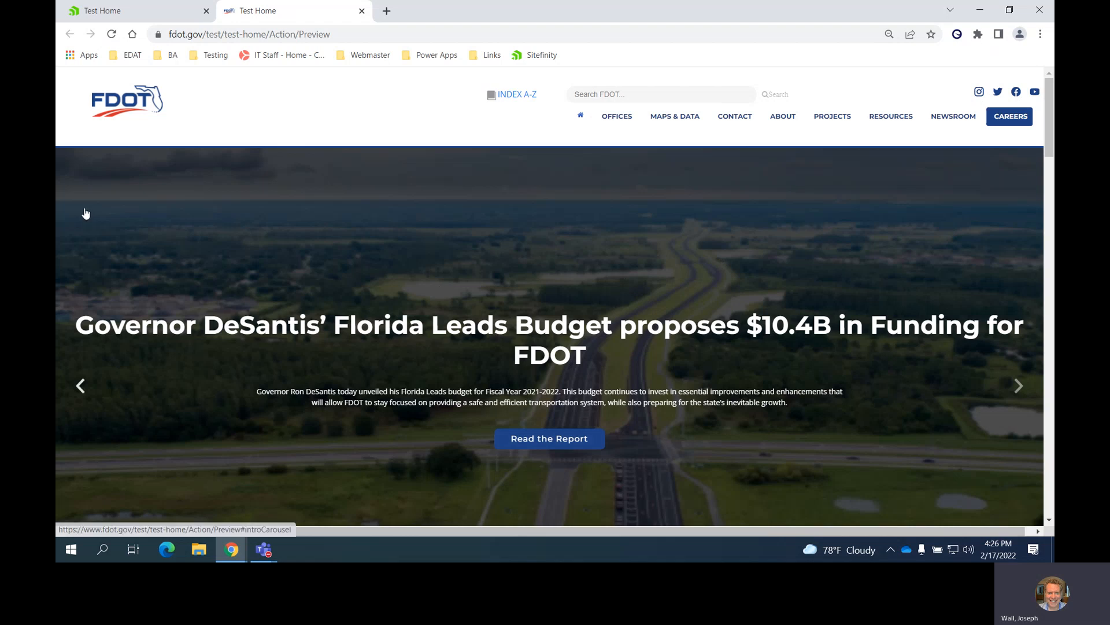
scroll(907, 190, "down", 1)
scroll(907, 191, "down", 2)
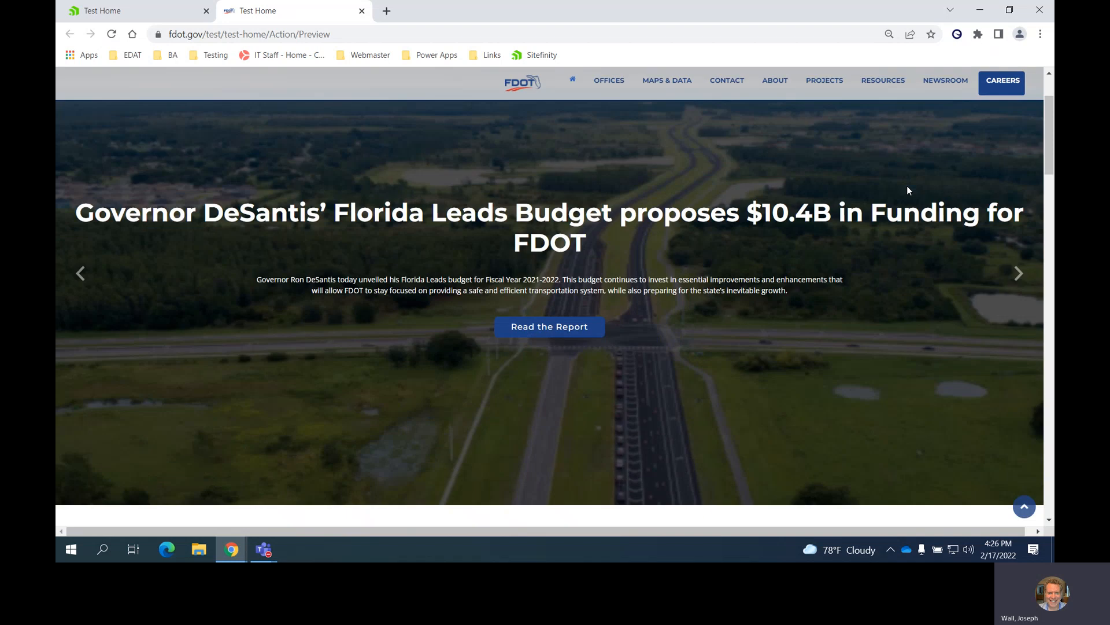
scroll(907, 190, "up", 4)
scroll(904, 193, "down", 3)
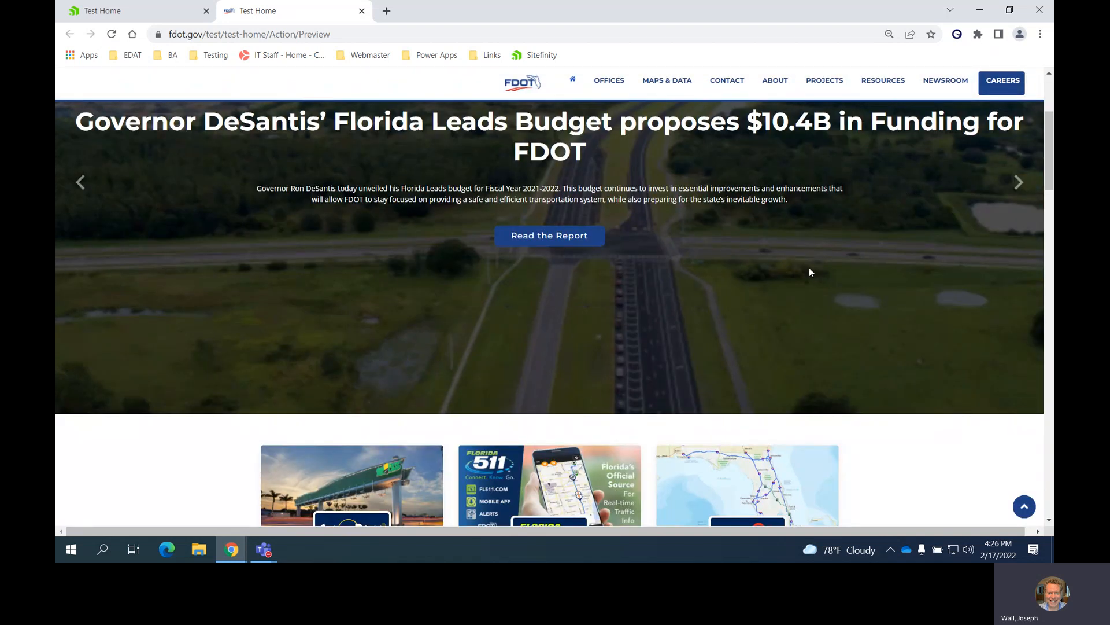
scroll(809, 267, "up", 3)
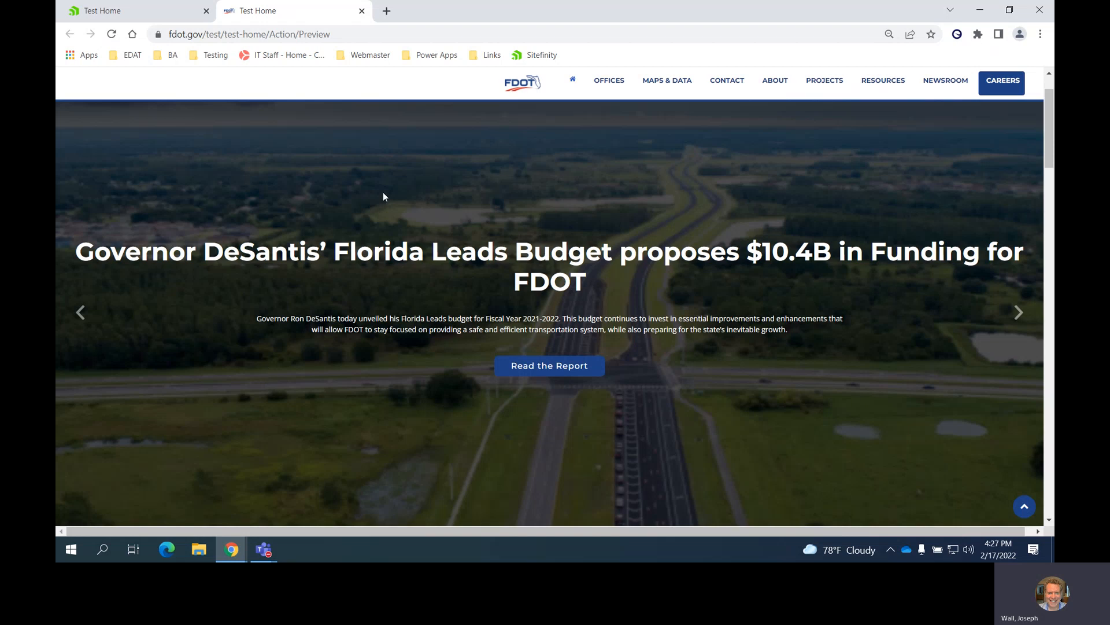
left_click(362, 11)
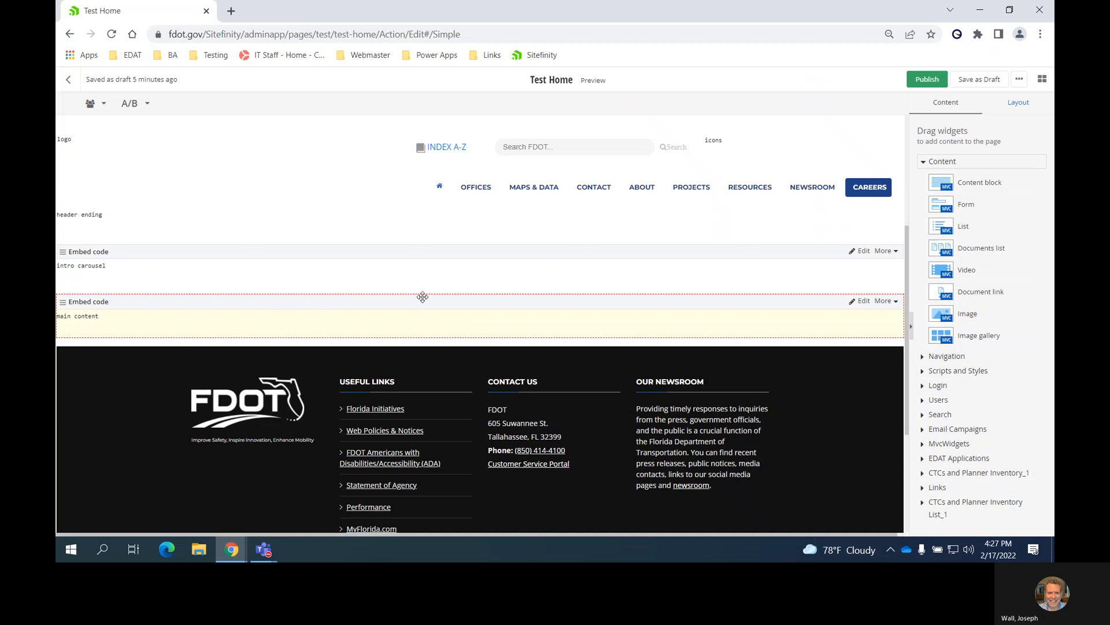
Step: Open the main content embed code, examine the SunPass, Florida Traffic Info, Facilities Map and Newsroom markup, and close it without saving
scroll(513, 299, "down", 1)
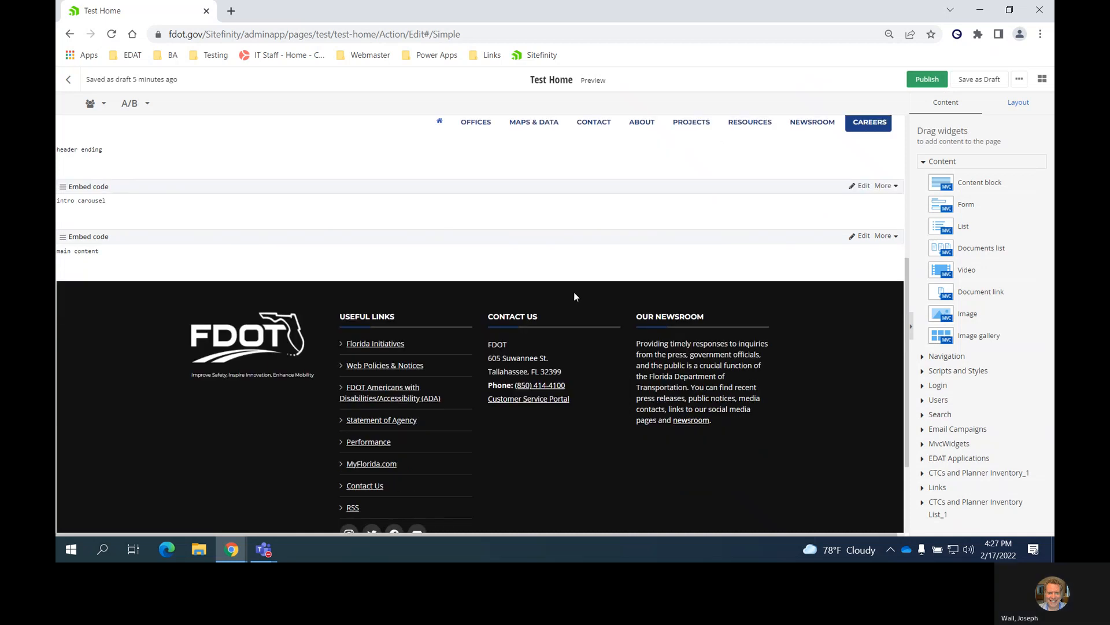
left_click(863, 237)
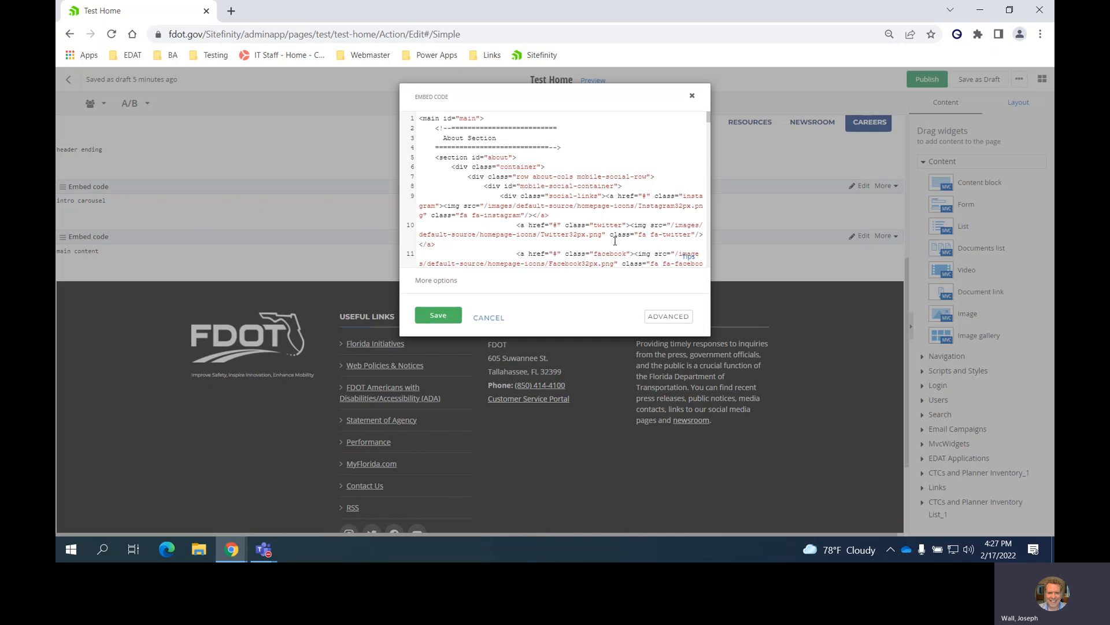
scroll(621, 215, "down", 3)
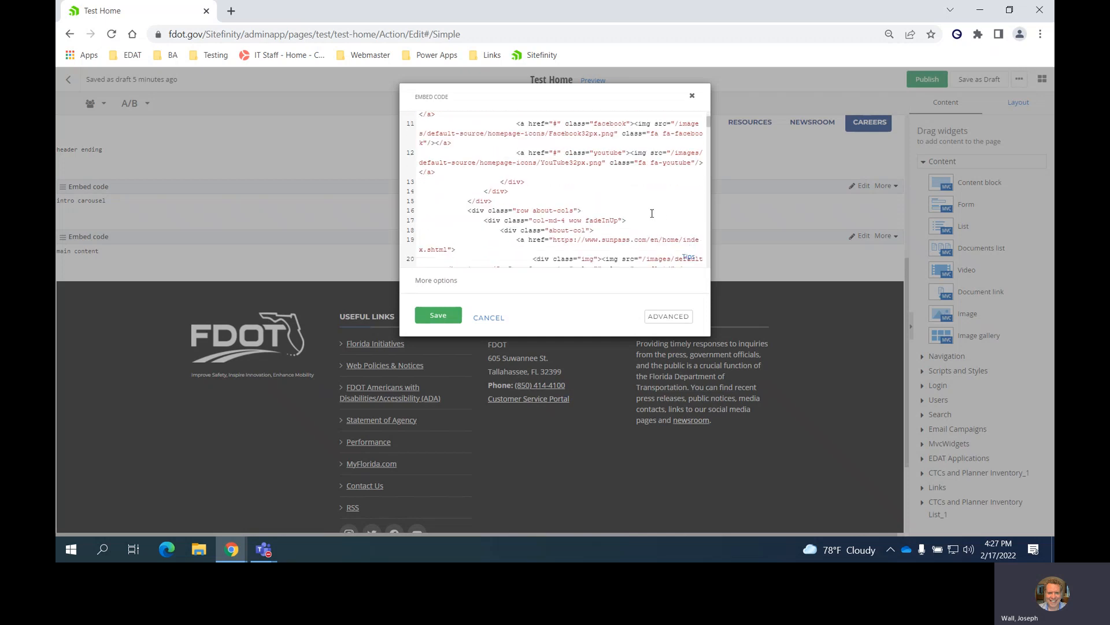
scroll(664, 217, "down", 2)
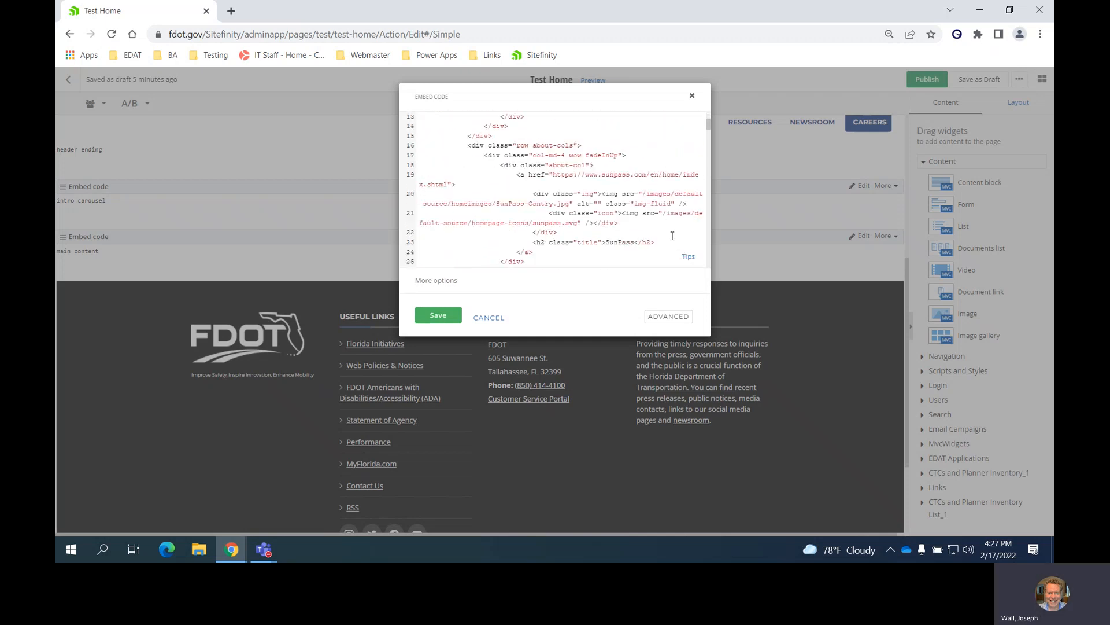
scroll(672, 236, "down", 5)
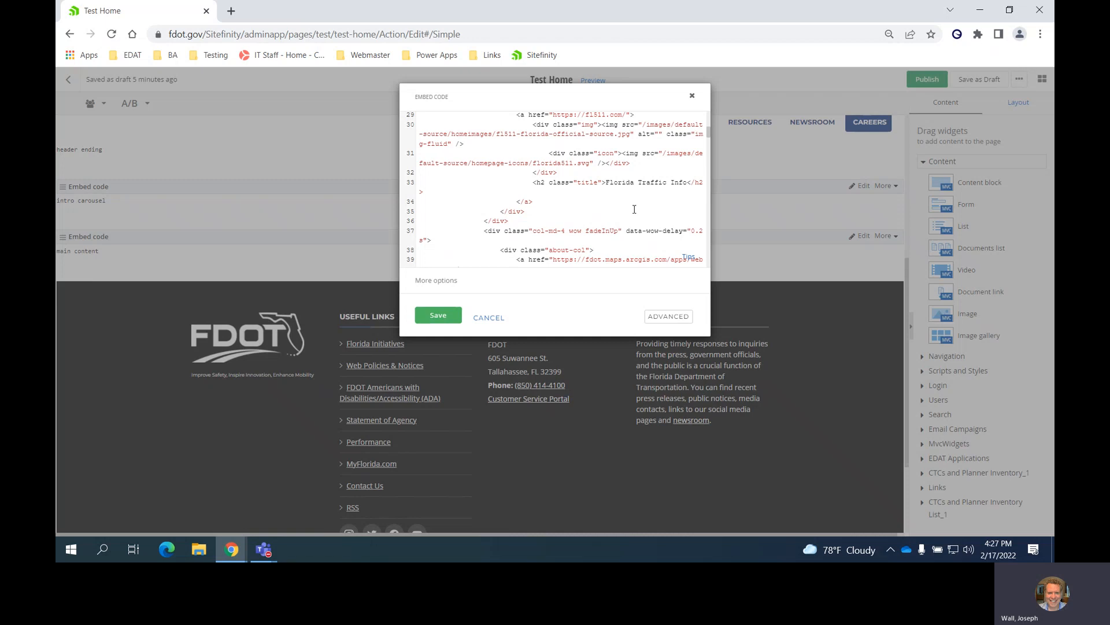
scroll(634, 209, "down", 2)
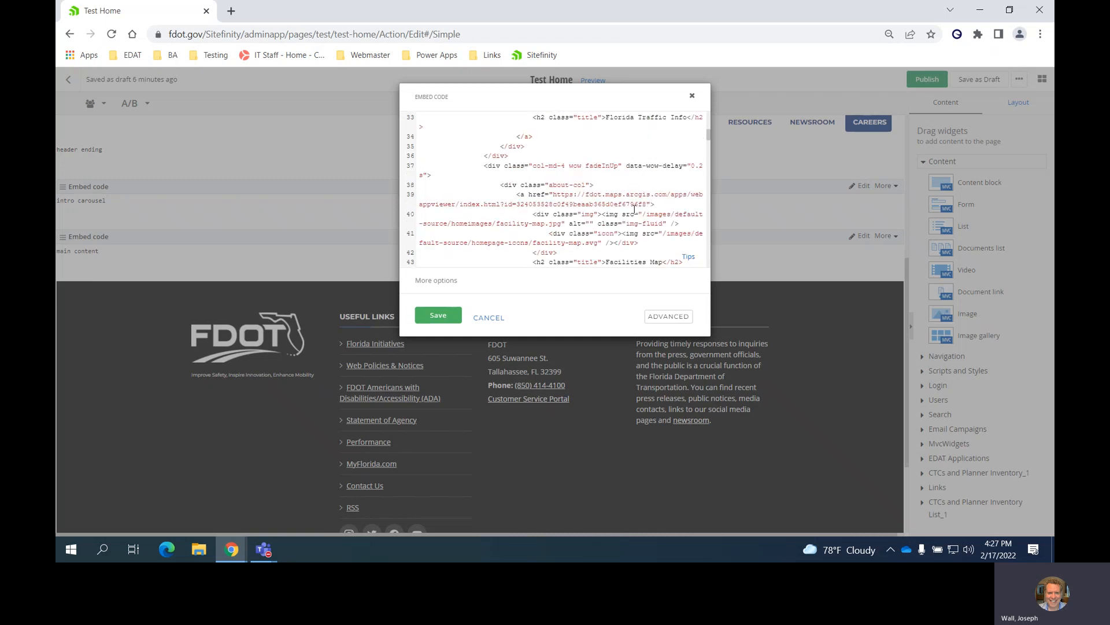
scroll(634, 209, "down", 2)
scroll(634, 209, "down", 2)
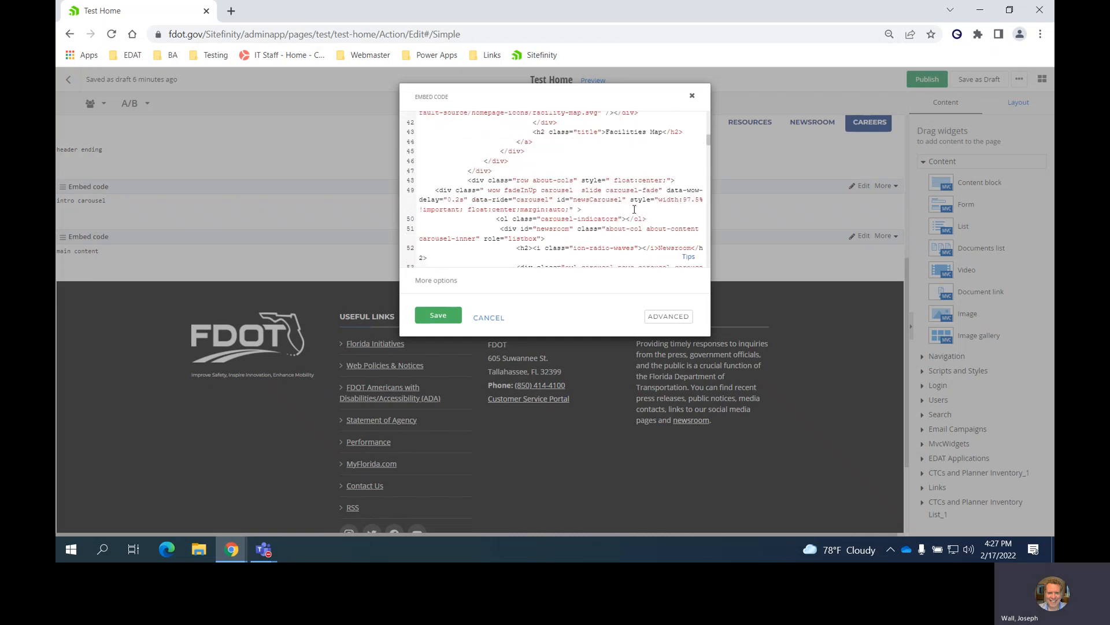
left_click(490, 318)
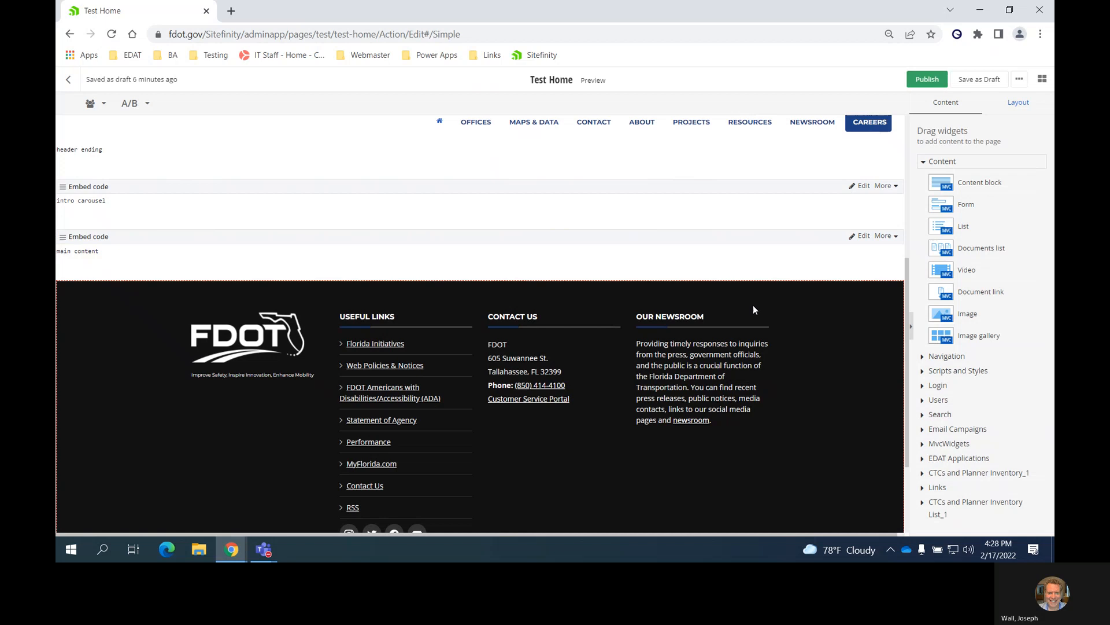
Step: Review the Test Home layout once more and leave the page editor for the site's list of pages
scroll(753, 304, "down", 1)
scroll(753, 304, "down", 2)
scroll(753, 304, "up", 5)
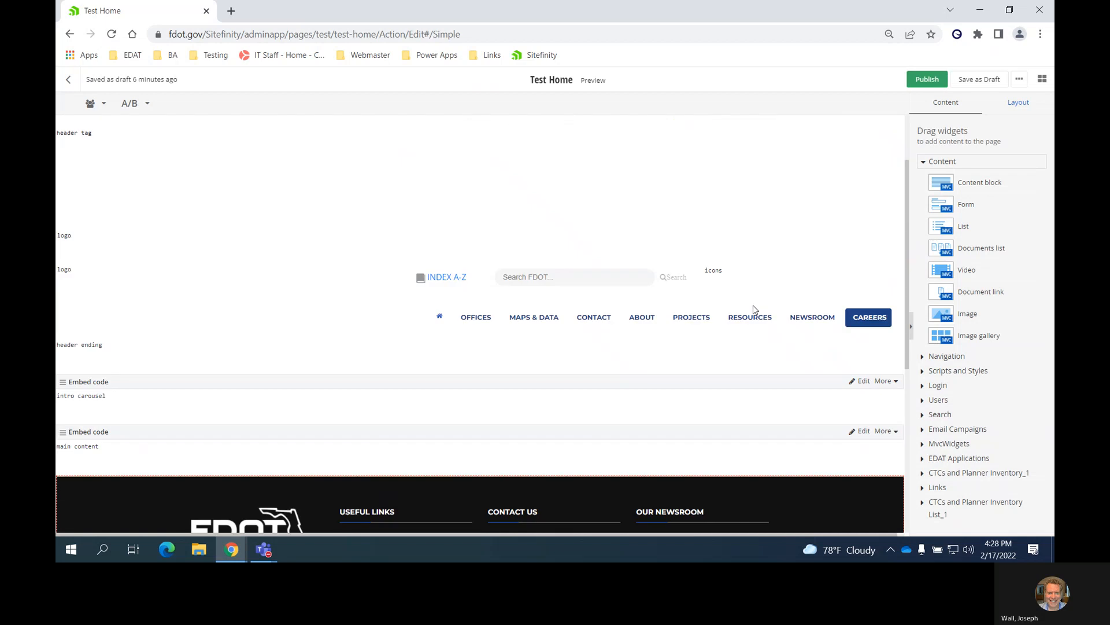
scroll(753, 305, "up", 3)
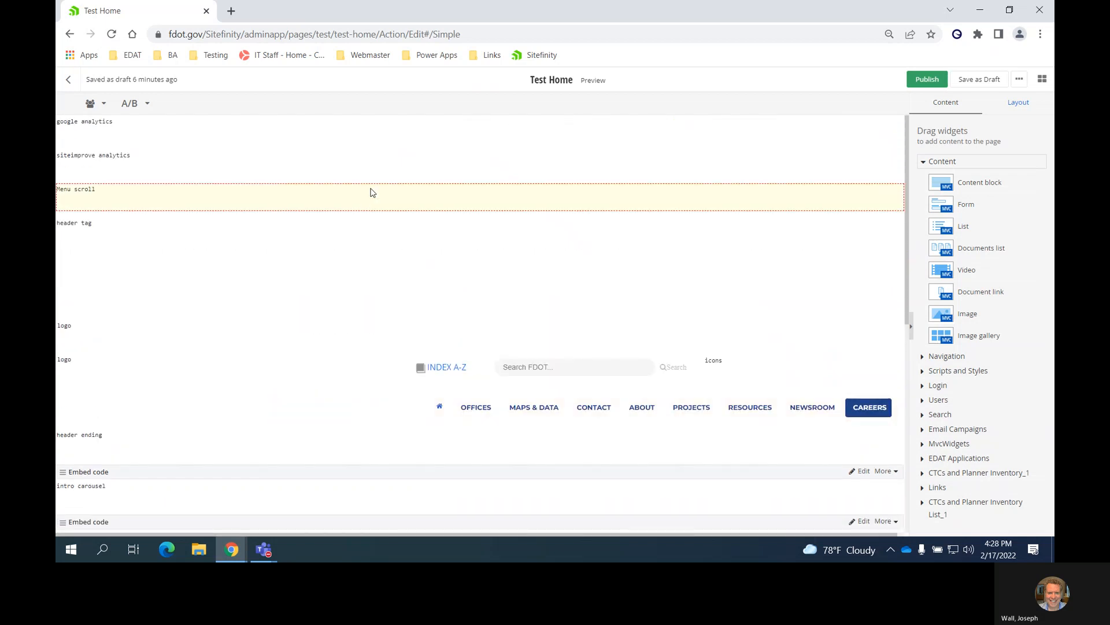
left_click(69, 80)
left_click(609, 123)
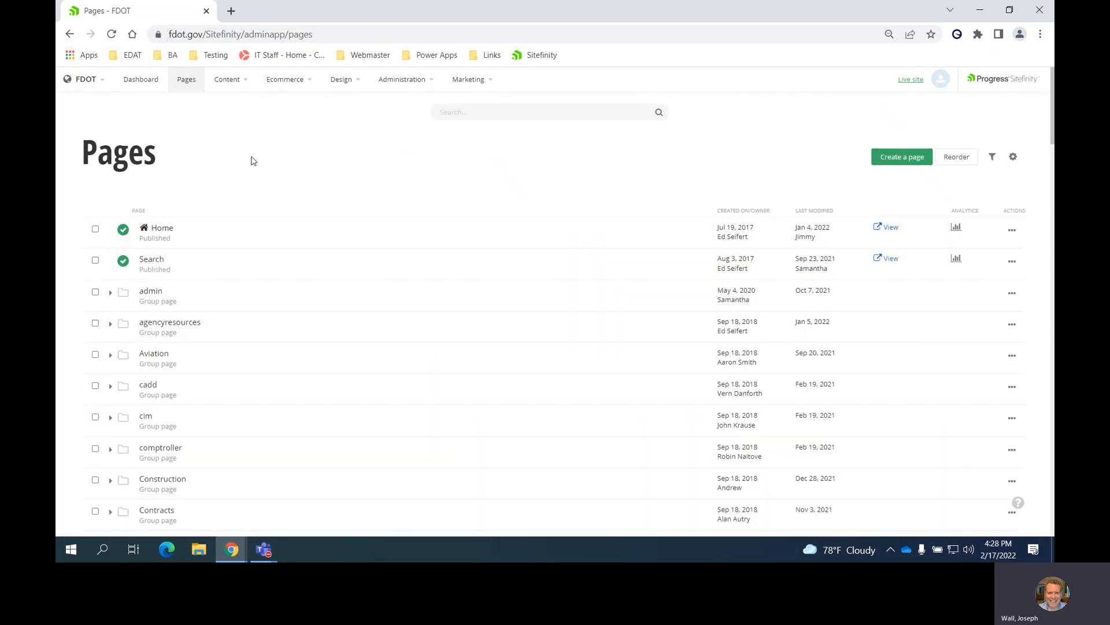
left_click(245, 86)
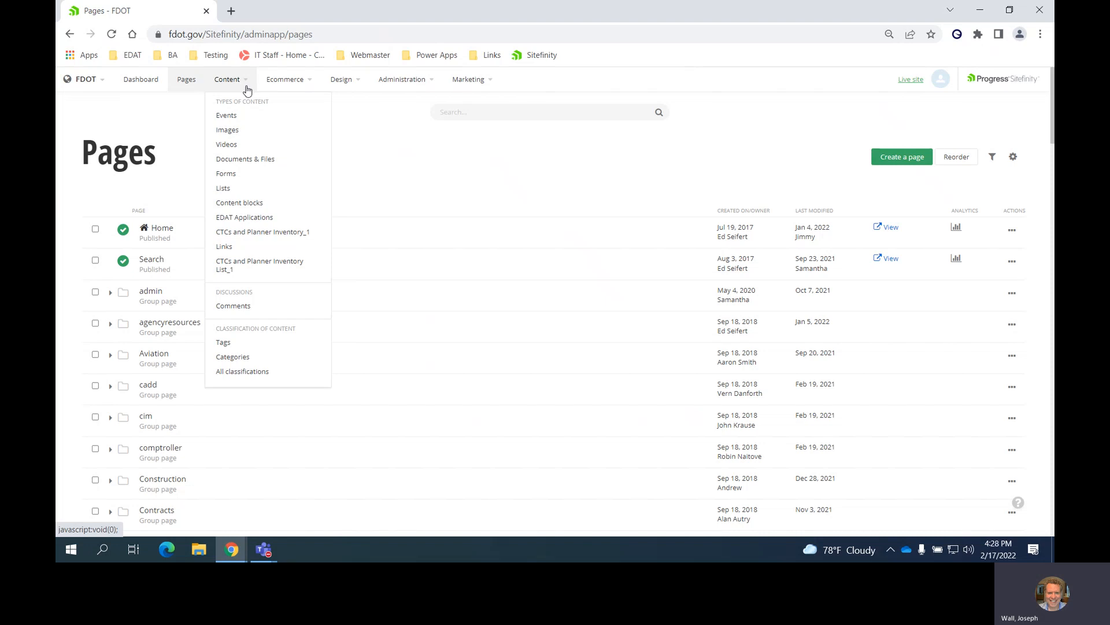
left_click(420, 184)
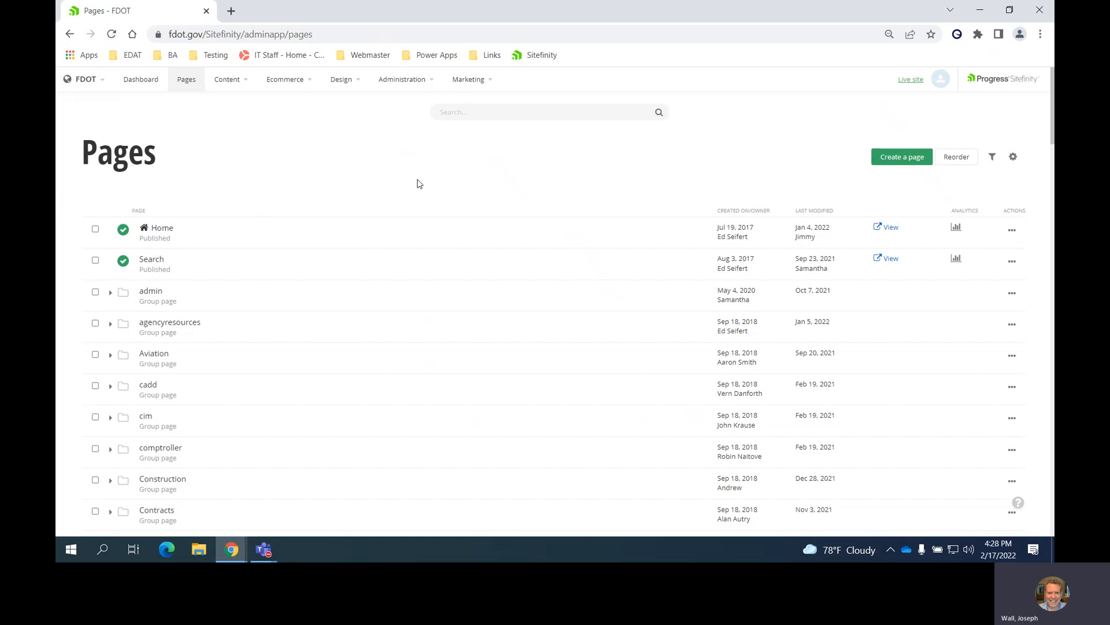